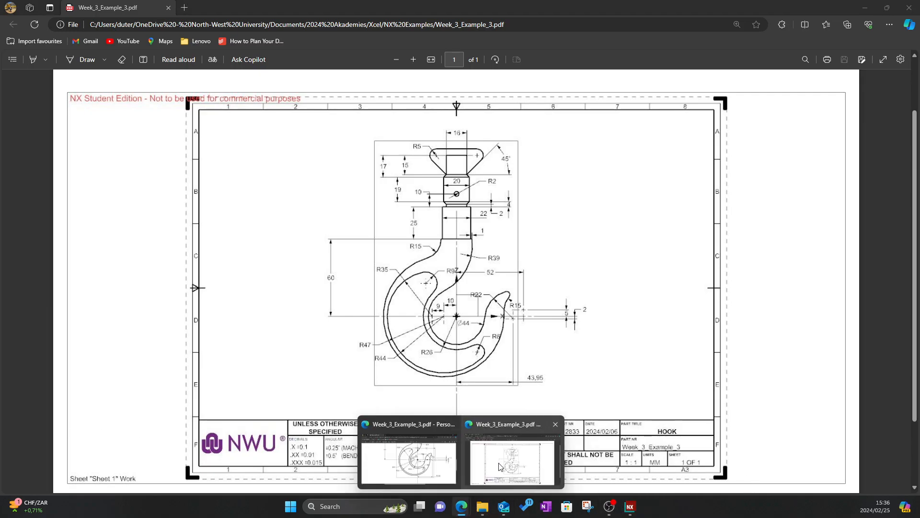
Step: Switch from the hook drawing to NX and create a new millimetre Model part named Example_3_3
{"action": "left_click", "coordinate": [460, 508]}
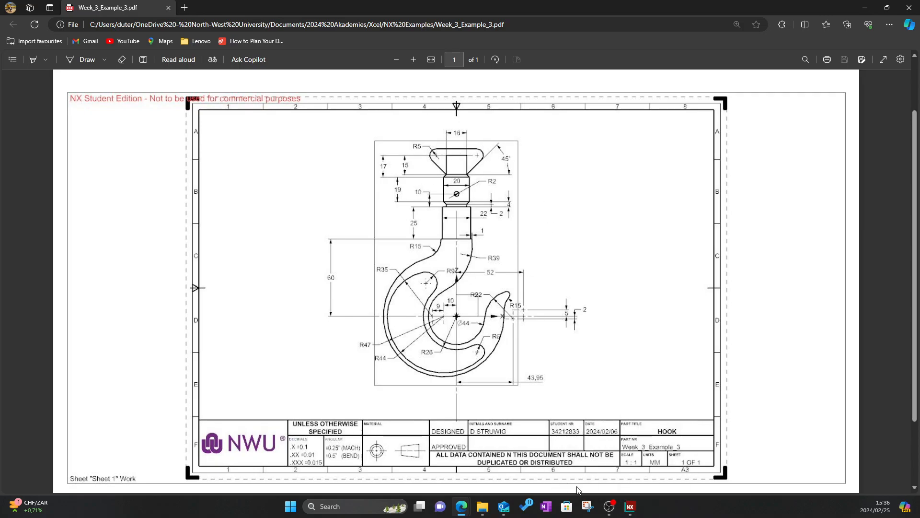
{"action": "left_click", "coordinate": [630, 509]}
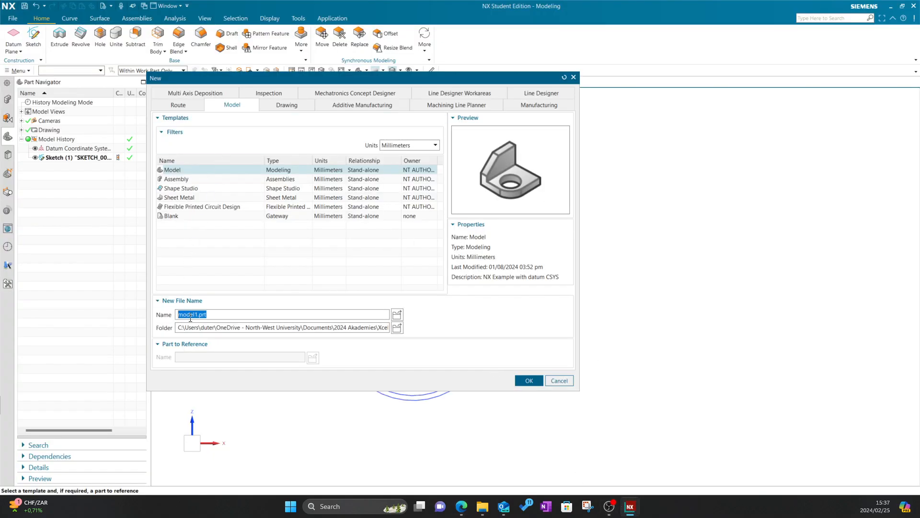
{"action": "type", "text": "Example_3_3"}
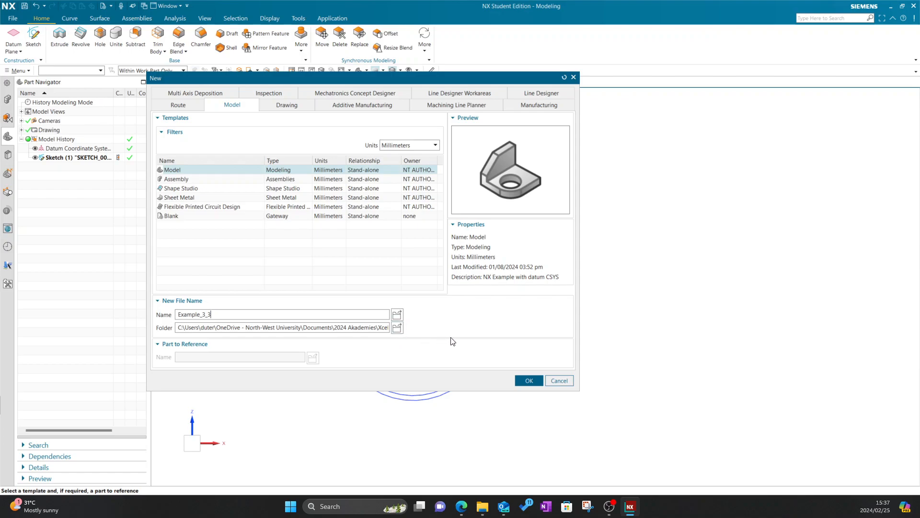
{"action": "left_click", "coordinate": [529, 381]}
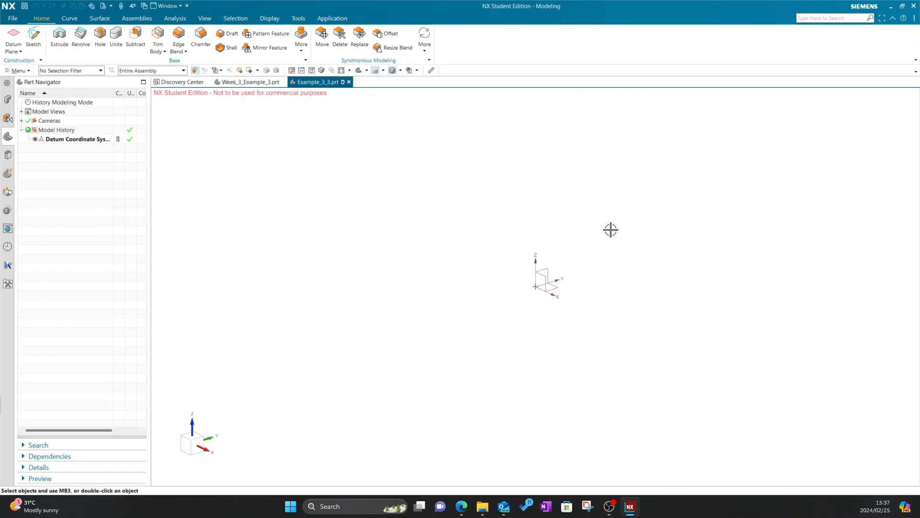
Step: Create a sketch on the Front plane
{"action": "middle_click_drag", "start_coordinate": [595, 298], "coordinate": [500, 298], "text": "shift"}
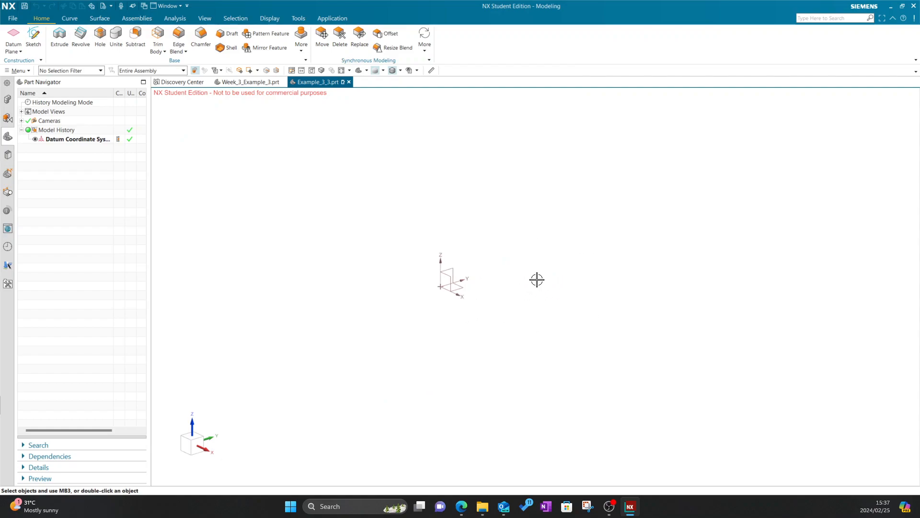
{"action": "left_click", "coordinate": [36, 37]}
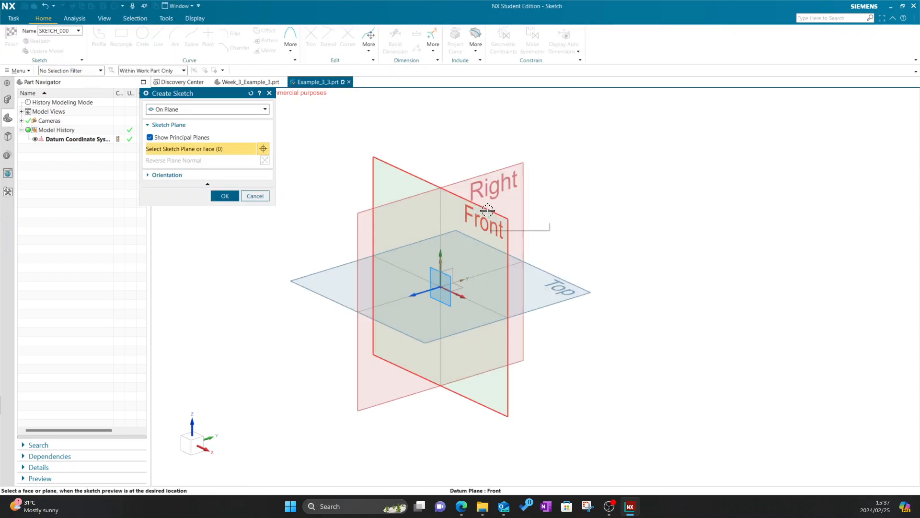
{"action": "left_click", "coordinate": [483, 217]}
{"action": "left_click", "coordinate": [217, 194]}
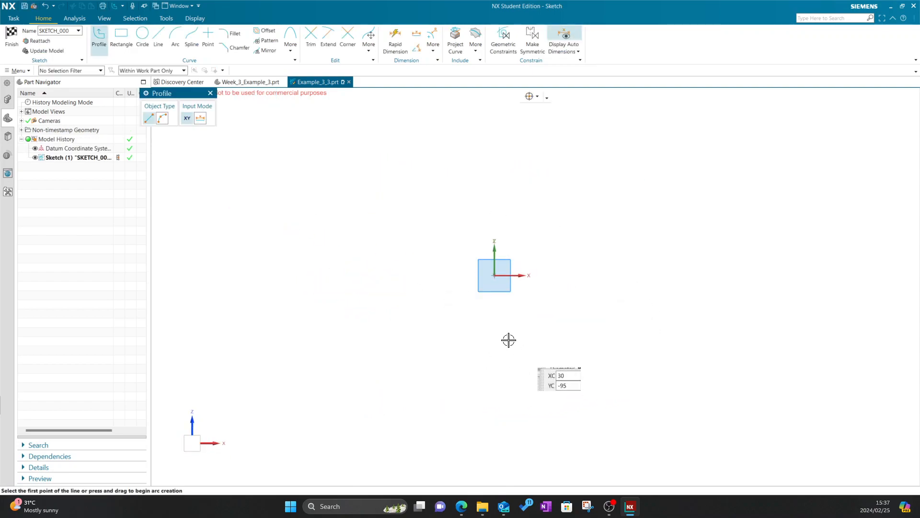
Step: Consult the hook drawing PDF and sketch a 44 mm diameter circle centred on the origin in NX
{"action": "key", "text": "alt+Tab"}
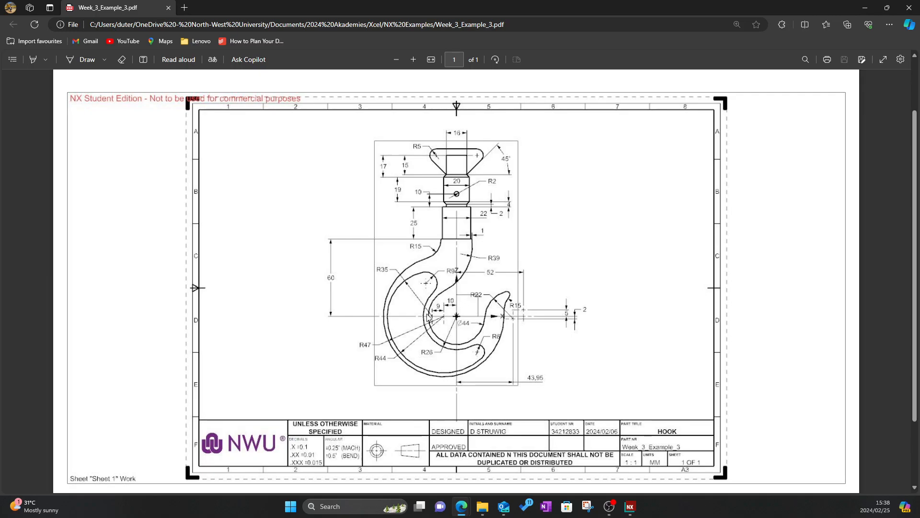
{"action": "left_click", "coordinate": [630, 507]}
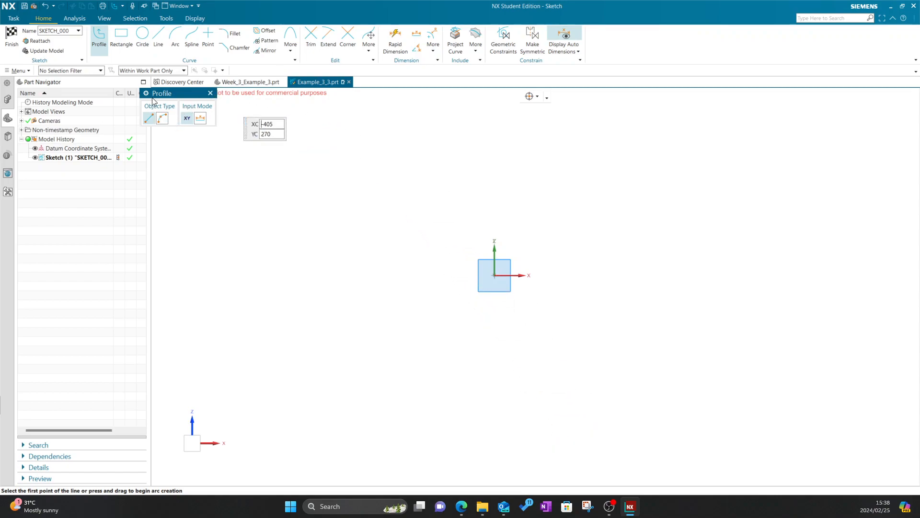
{"action": "left_click", "coordinate": [140, 37]}
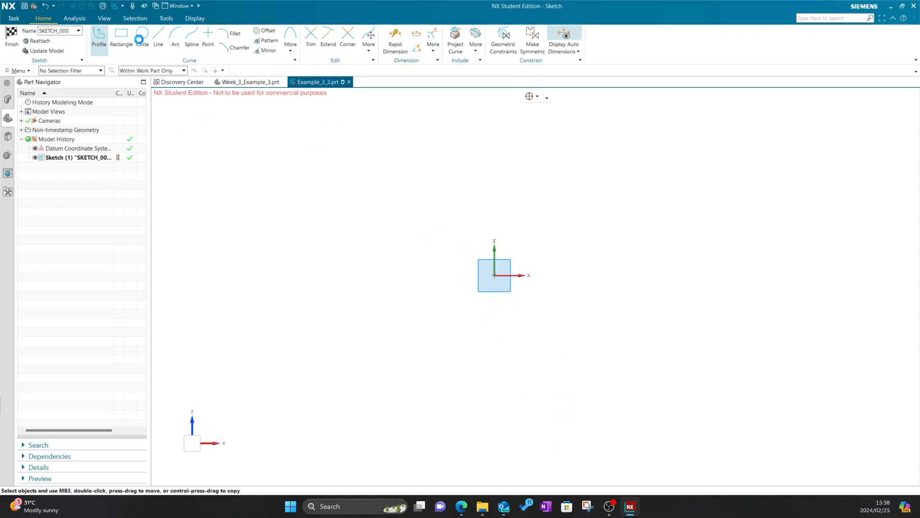
{"action": "left_click", "coordinate": [494, 276]}
{"action": "type", "text": "48.7387"}
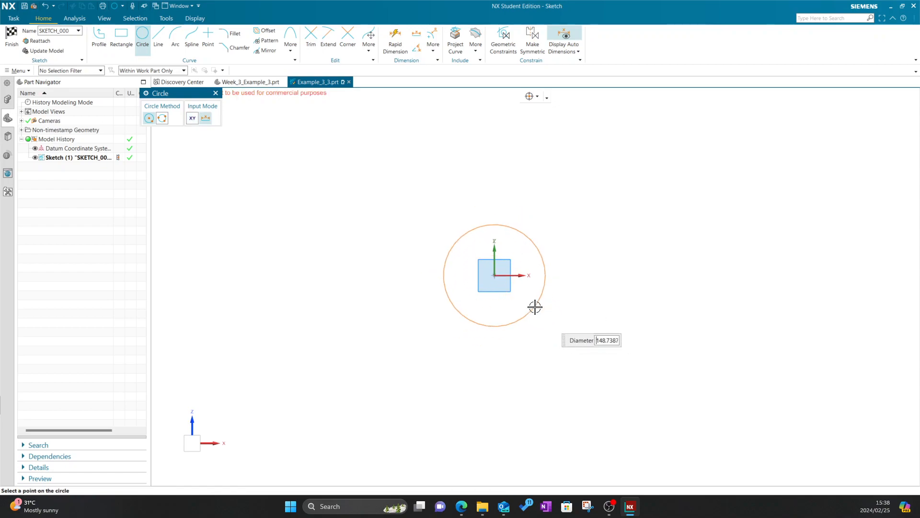
{"action": "scroll", "coordinate": [526, 286], "scroll_direction": "up", "scroll_amount": 4}
{"action": "scroll", "coordinate": [464, 296], "scroll_direction": "up", "scroll_amount": 6}
{"action": "mouse_move", "coordinate": [478, 254]}
{"action": "middle_mouse_down", "text": "shift"}
{"action": "mouse_move", "coordinate": [523, 351]}
{"action": "mouse_move", "coordinate": [512, 374]}
{"action": "middle_mouse_up", "text": "shift"}
{"action": "type", "text": "44"}
{"action": "key", "text": "Return"}
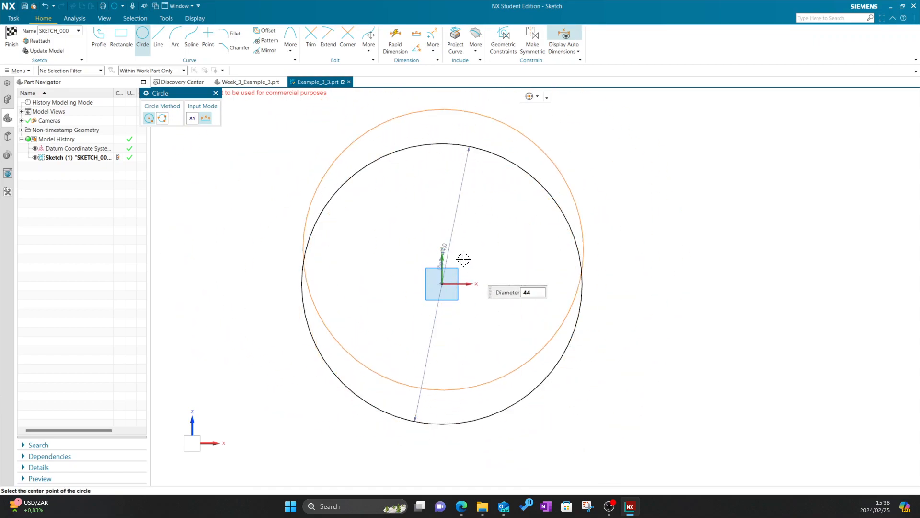
Step: Check the hook drawing and add a 52 mm diameter circle concentric with the 44 mm circle at the origin
{"action": "scroll", "coordinate": [323, 238], "scroll_direction": "down", "scroll_amount": 2}
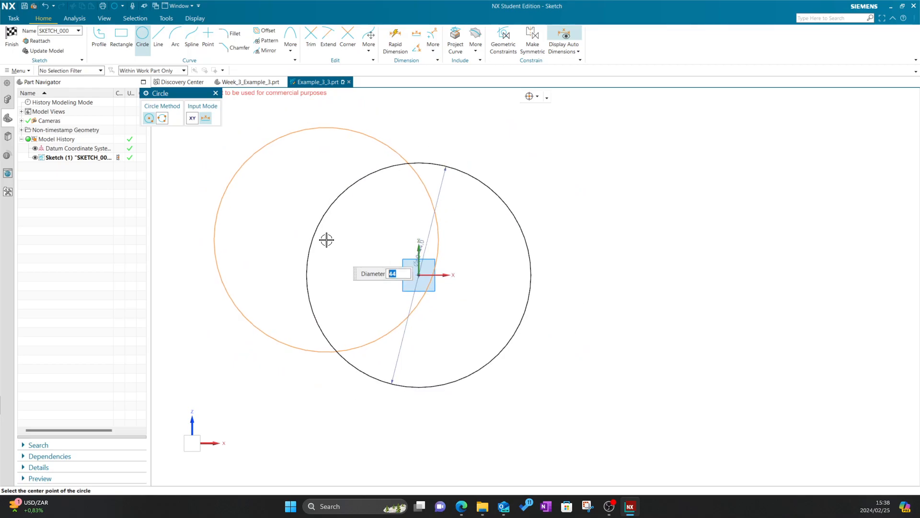
{"action": "key", "text": "alt+Tab"}
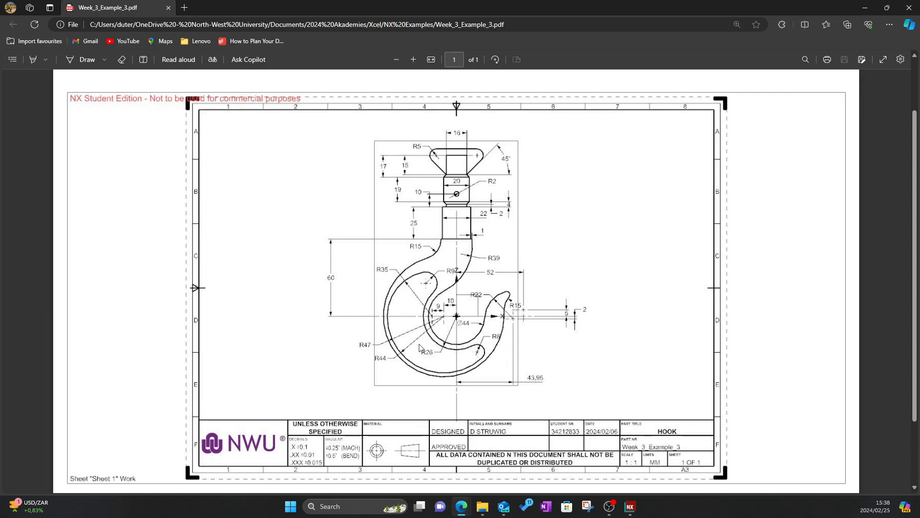
{"action": "key", "text": "alt+Tab"}
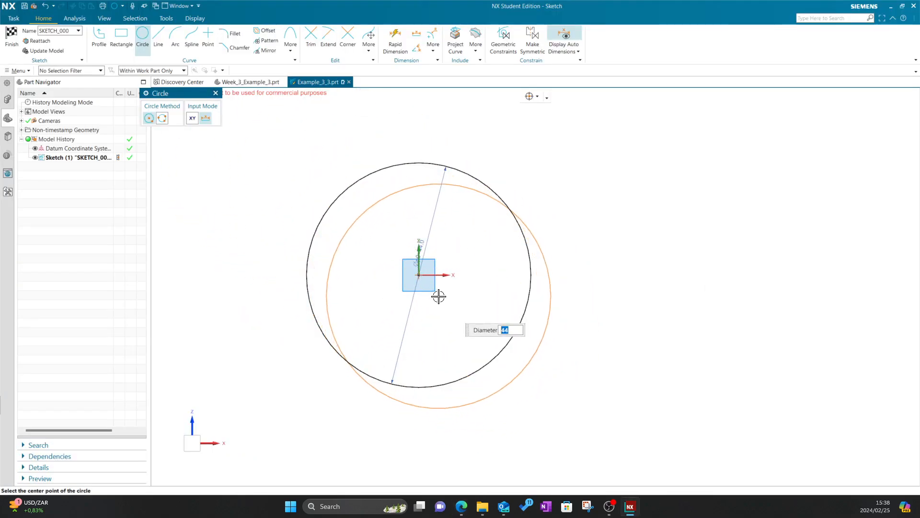
{"action": "type", "text": "52"}
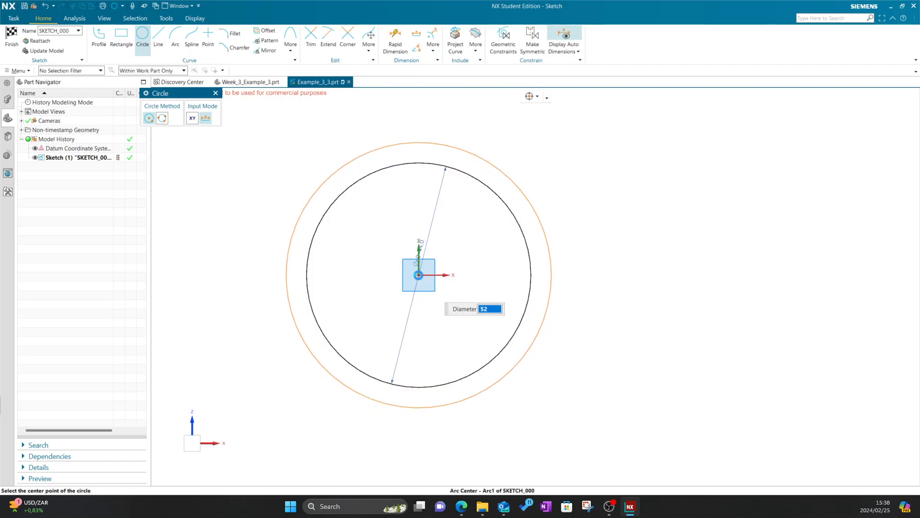
{"action": "left_click", "coordinate": [418, 275]}
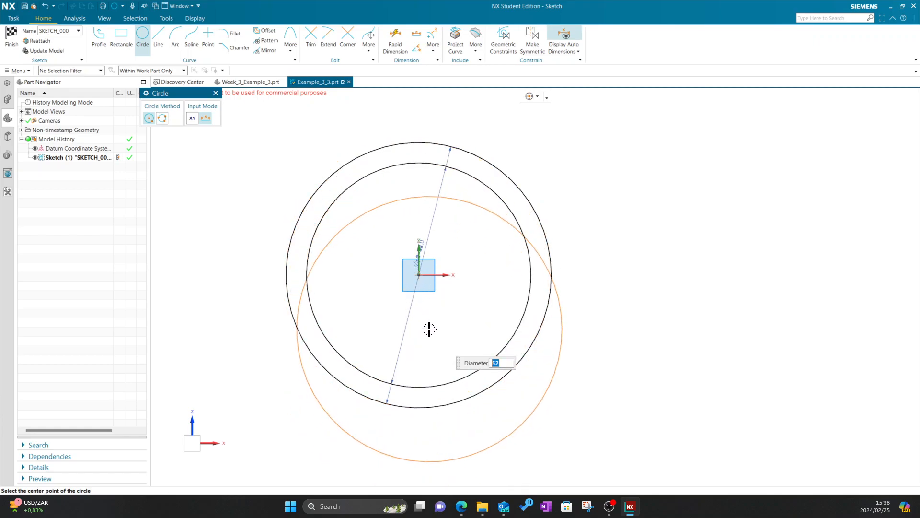
Step: Check the hook drawing and sketch an 88 mm diameter circle centred on the negative X axis, about 6.3 mm from the origin
{"action": "key", "text": "alt+Tab"}
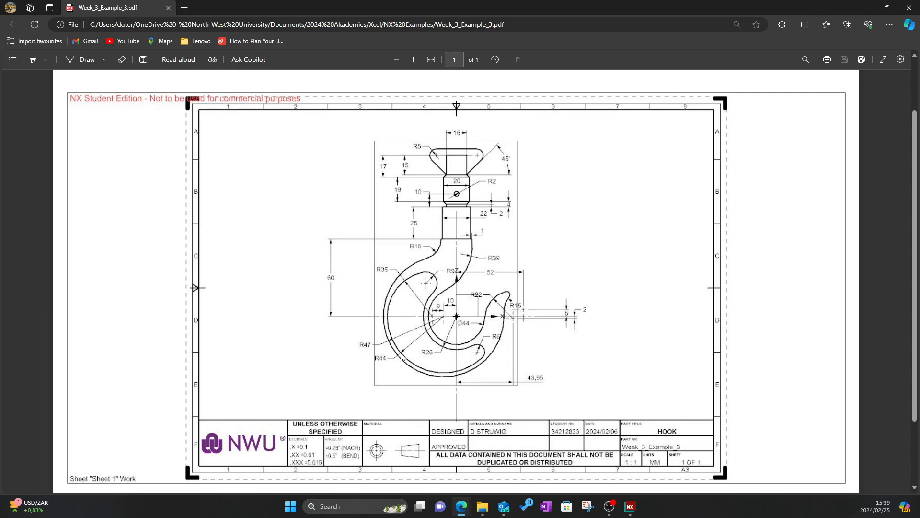
{"action": "key", "text": "alt+Tab"}
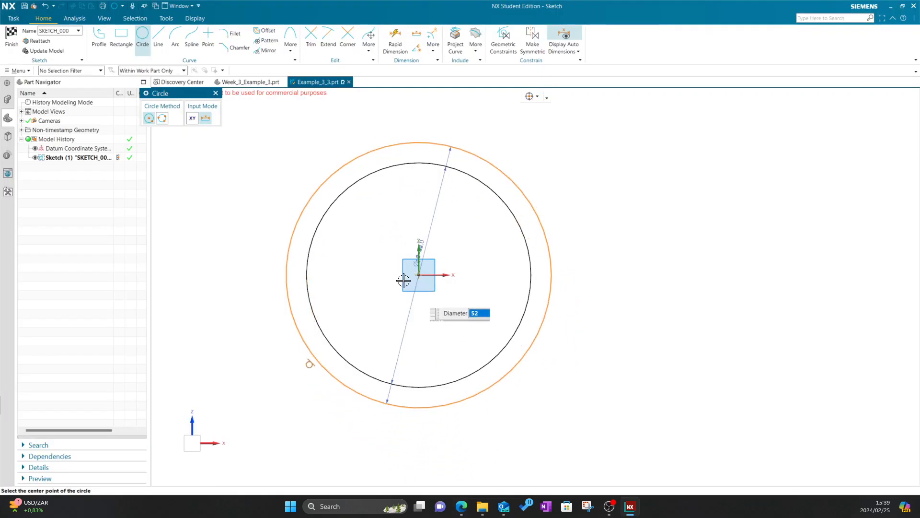
{"action": "type", "text": "88"}
{"action": "key", "text": "Return"}
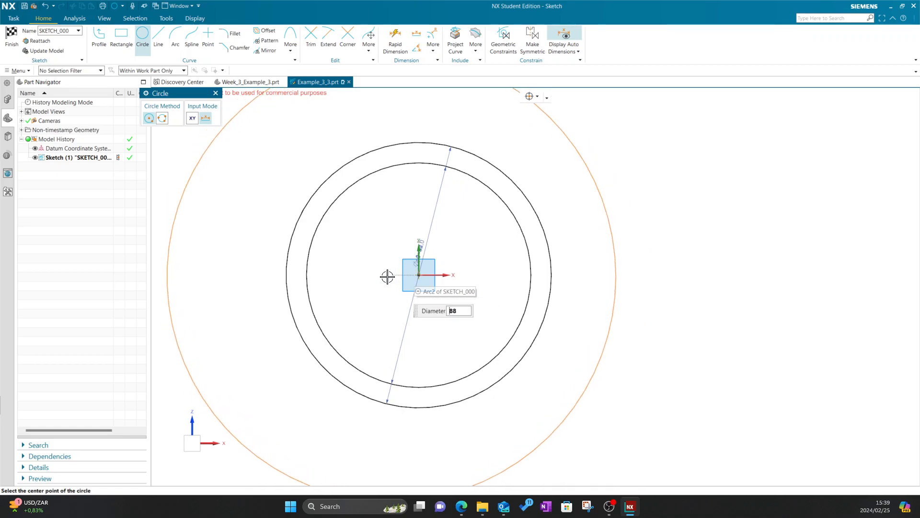
{"action": "key", "text": "Return"}
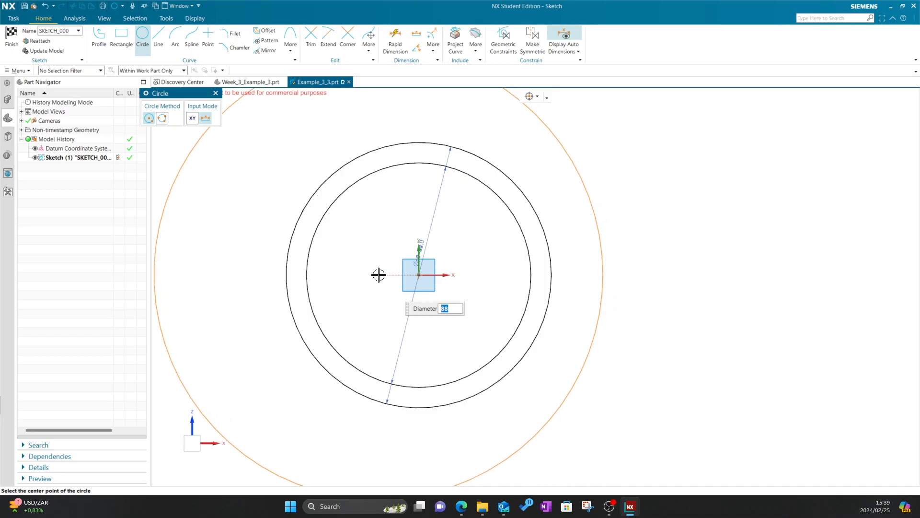
{"action": "key", "text": "alt+Tab"}
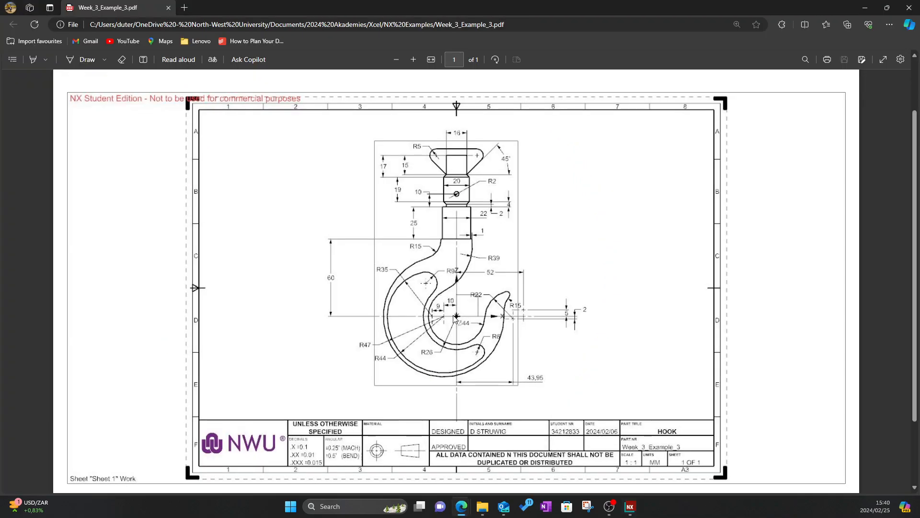
{"action": "key", "text": "alt+Tab"}
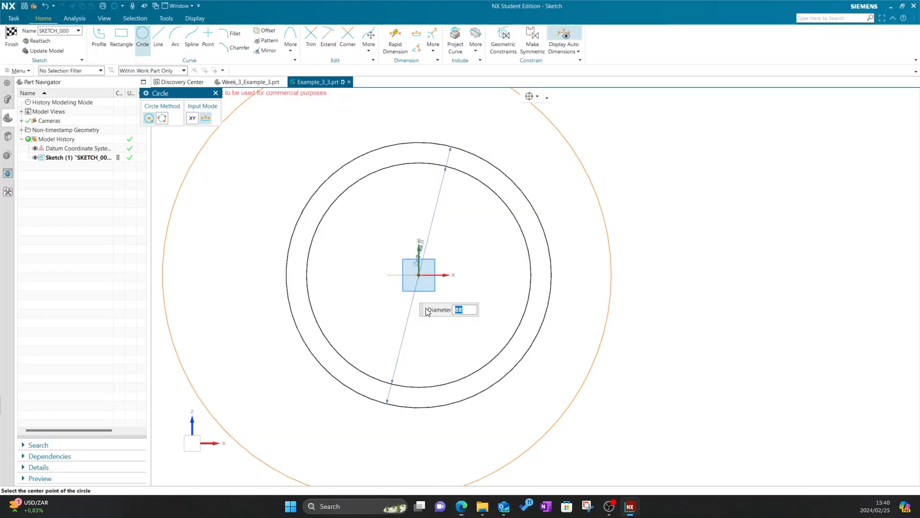
{"action": "left_click", "coordinate": [387, 275]}
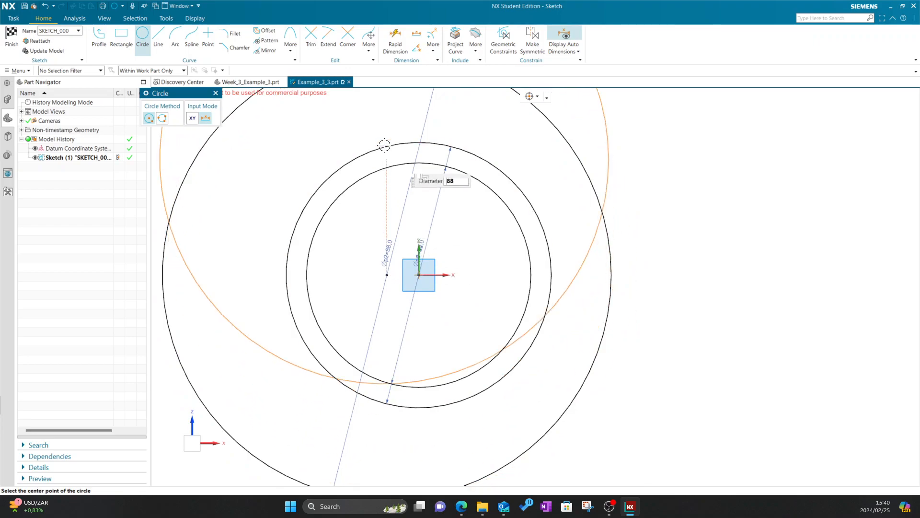
Step: Dimension the horizontal distance between the 88 mm circle's centre and the origin as 10 mm with Rapid Dimension
{"action": "left_click", "coordinate": [395, 43]}
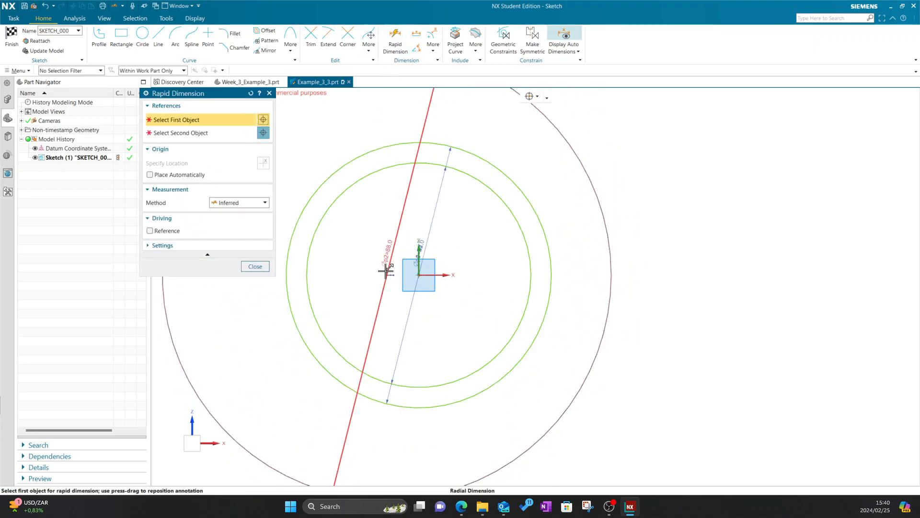
{"action": "left_click", "coordinate": [388, 276]}
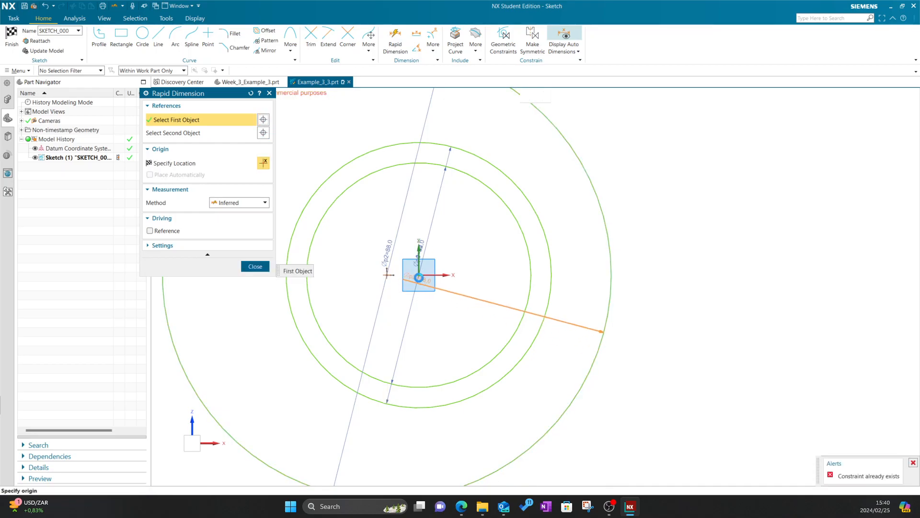
{"action": "left_click", "coordinate": [420, 274]}
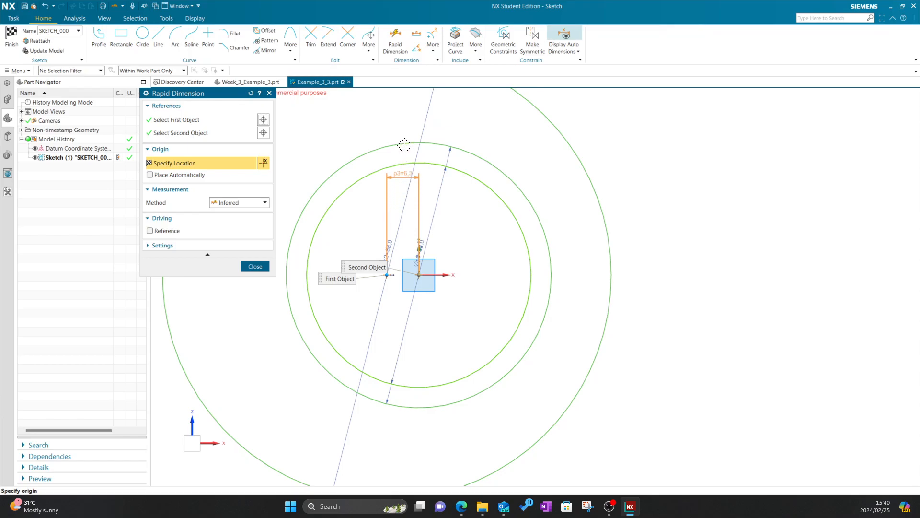
{"action": "left_click", "coordinate": [397, 117]}
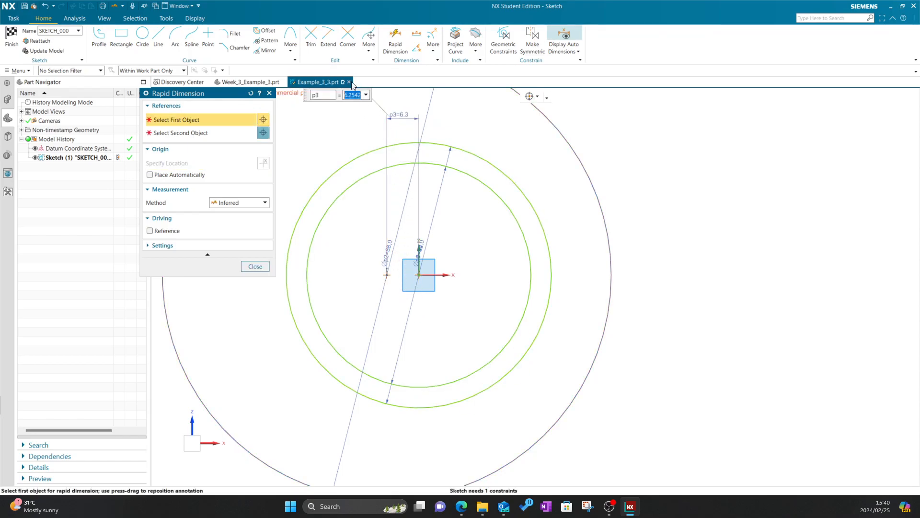
{"action": "type", "text": "10"}
{"action": "key", "text": "Return"}
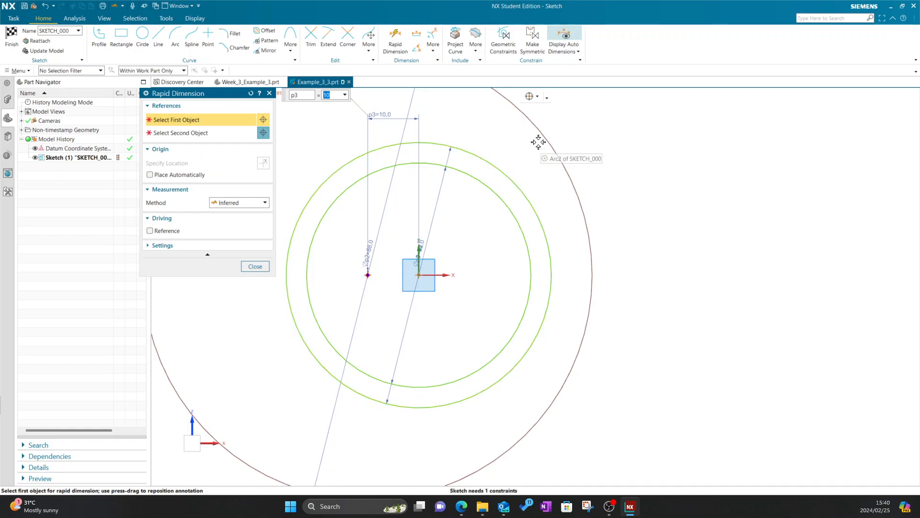
{"action": "left_click", "coordinate": [257, 267]}
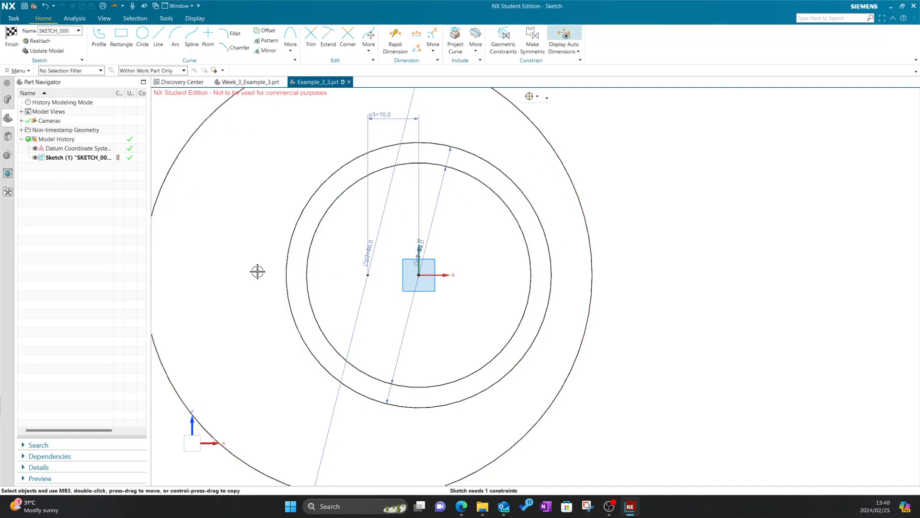
Step: Check the hook drawing and sketch a 94 mm diameter circle concentric with the 88 mm circle
{"action": "key", "text": "alt+Tab"}
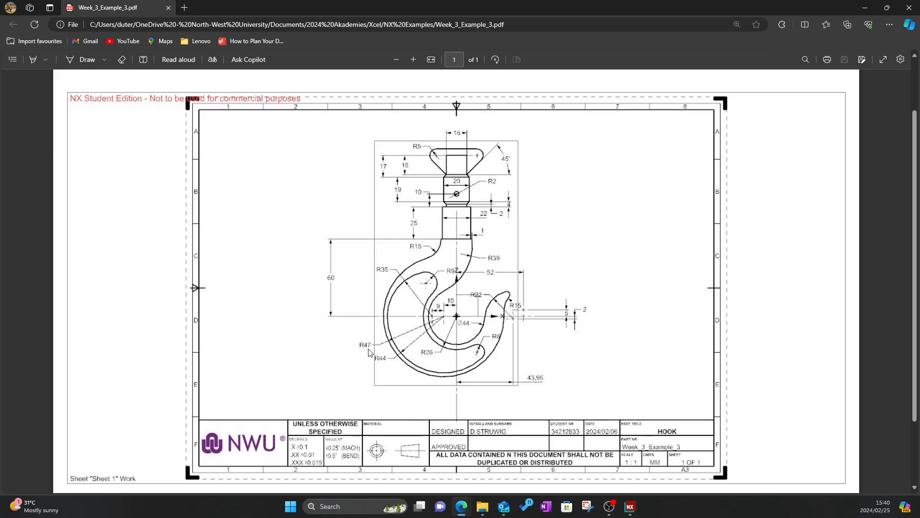
{"action": "key", "text": "alt+Tab"}
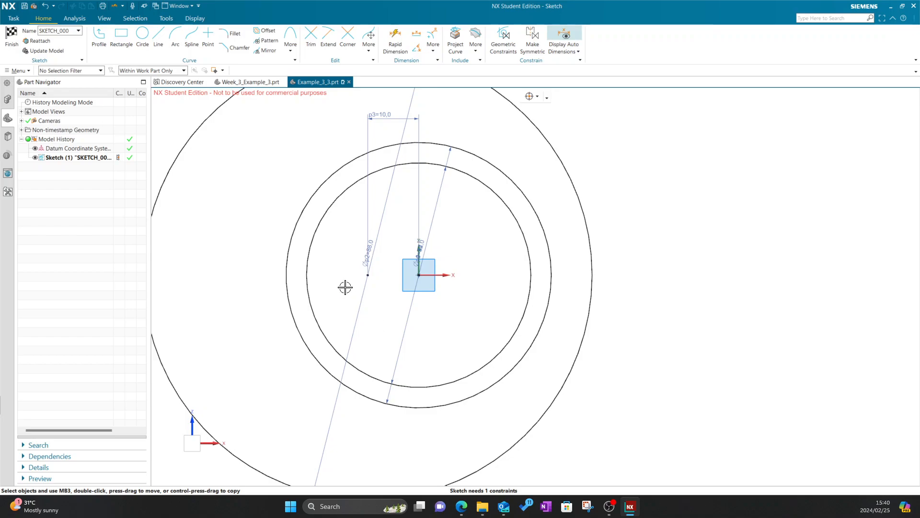
{"action": "left_click", "coordinate": [143, 34]}
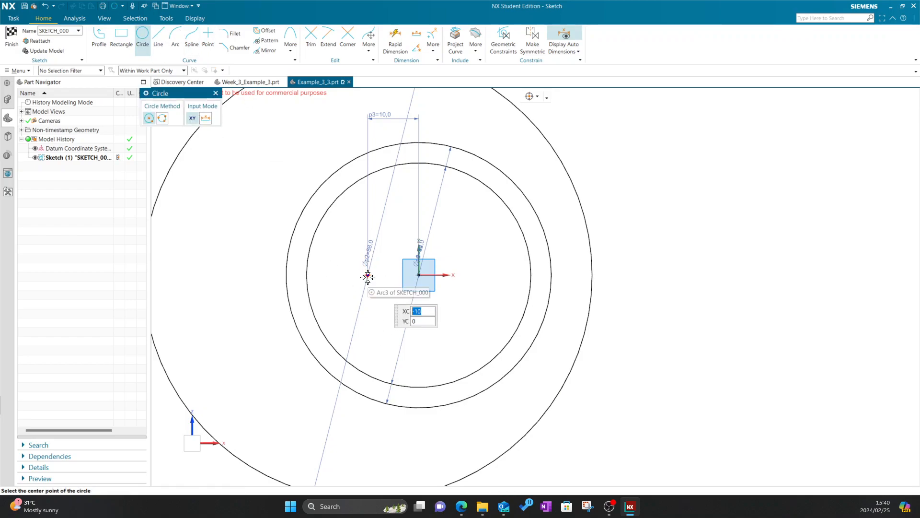
{"action": "key", "text": "alt+Tab"}
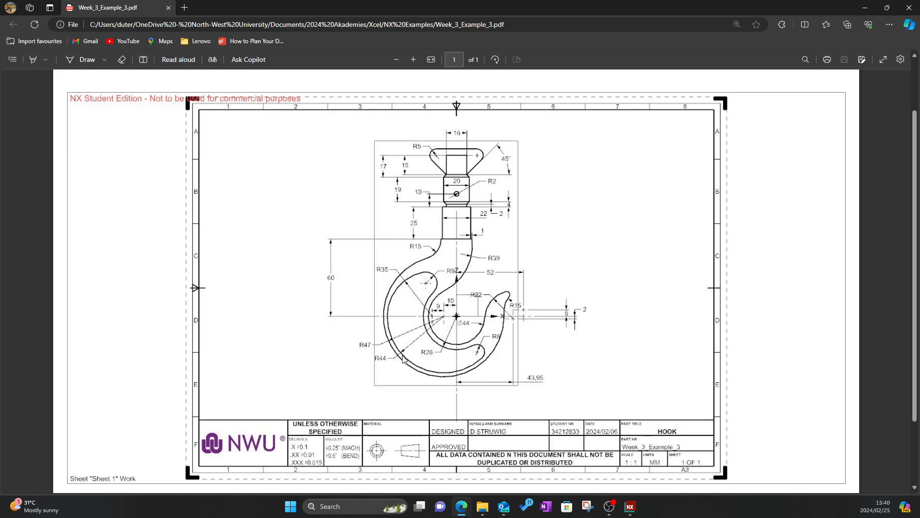
{"action": "key", "text": "alt+Tab"}
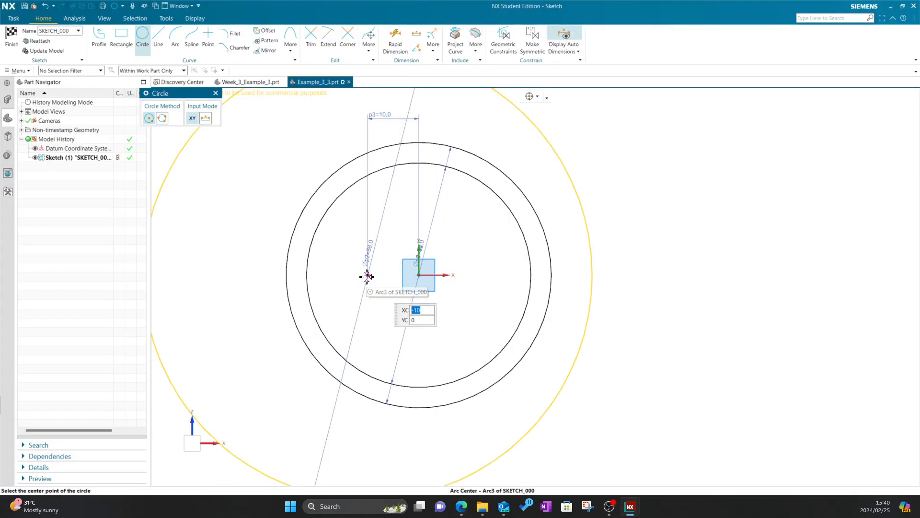
{"action": "scroll", "coordinate": [367, 276], "scroll_direction": "down", "scroll_amount": 2}
{"action": "scroll", "coordinate": [428, 276], "scroll_direction": "down", "scroll_amount": 2}
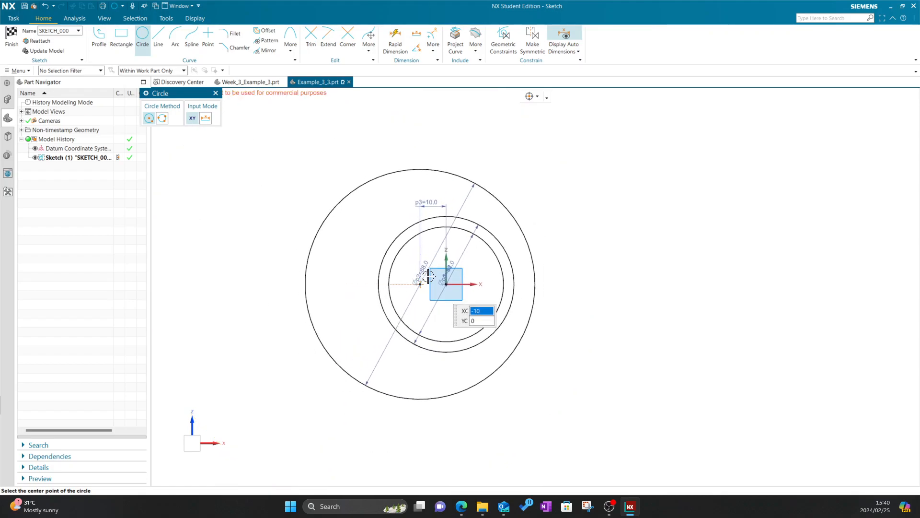
{"action": "scroll", "coordinate": [428, 276], "scroll_direction": "up", "scroll_amount": 1}
{"action": "left_click", "coordinate": [418, 286]}
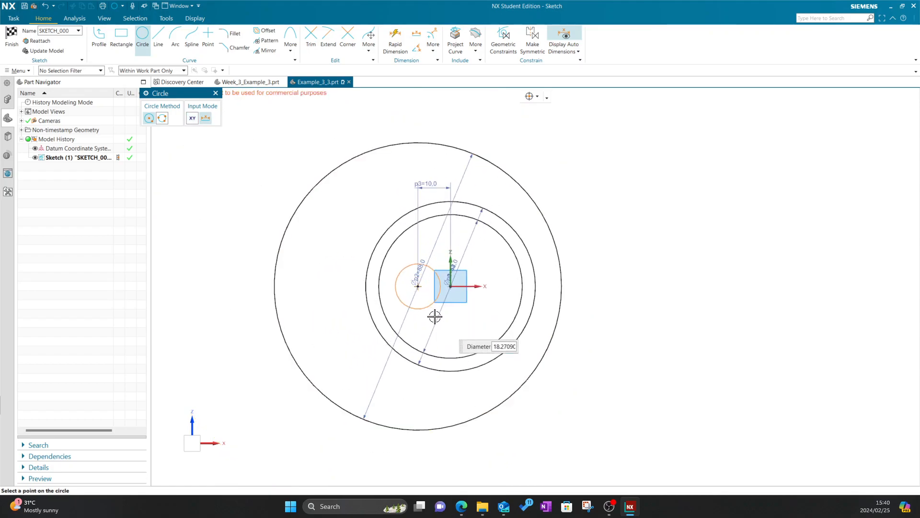
{"action": "type", "text": "94"}
{"action": "key", "text": "Return"}
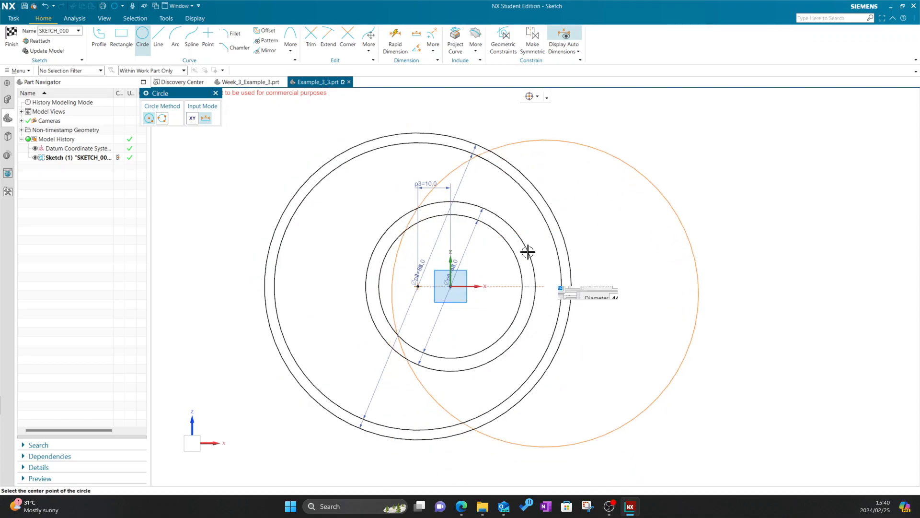
{"action": "left_click", "coordinate": [213, 94]}
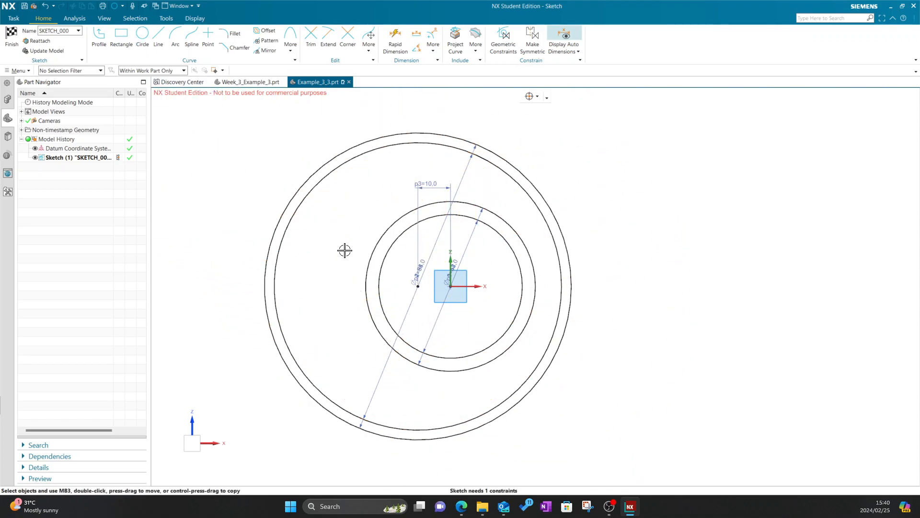
Step: Examine the enlarged hook drawing and sketch a 44 mm diameter circle beyond the large circles, about 64 mm along positive X and 4 mm below the axis
{"action": "key", "text": "alt+Tab"}
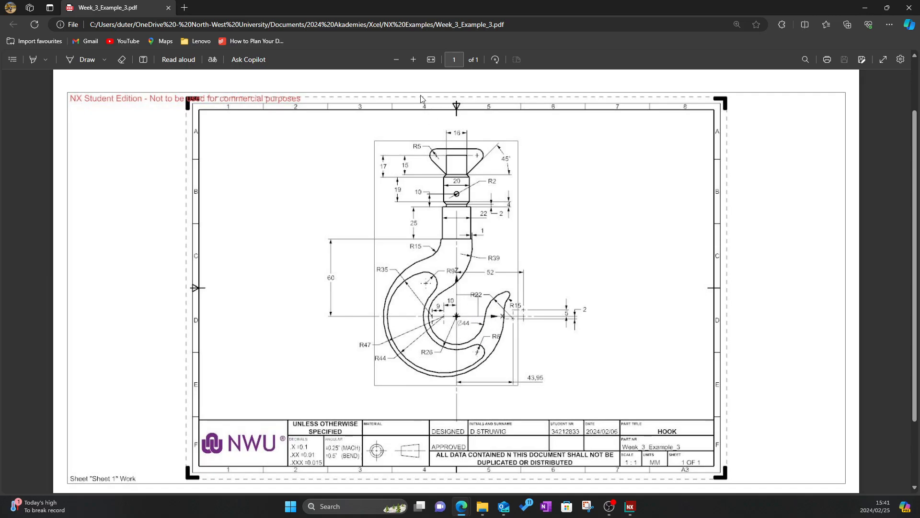
{"action": "left_click", "coordinate": [413, 59]}
{"action": "left_click_drag", "start_coordinate": [460, 484], "coordinate": [637, 489]}
{"action": "scroll", "coordinate": [541, 338], "scroll_direction": "down", "scroll_amount": 5}
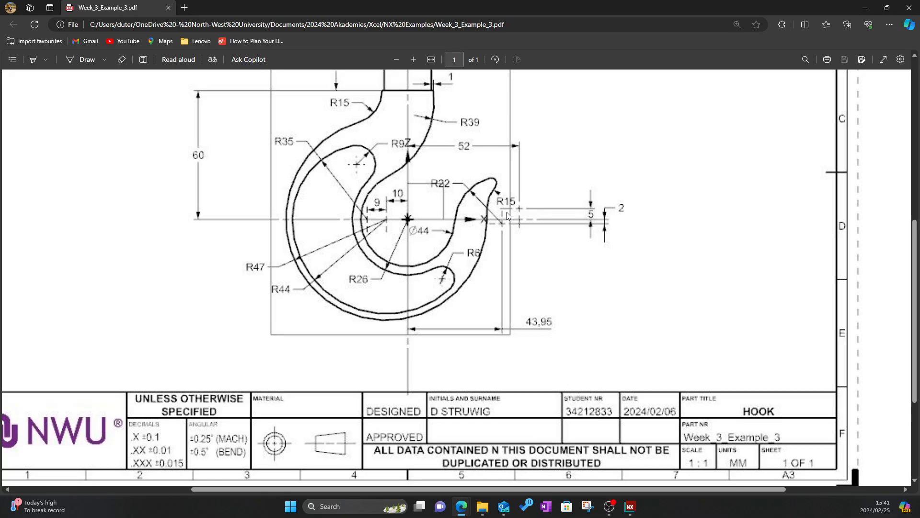
{"action": "left_click", "coordinate": [630, 507]}
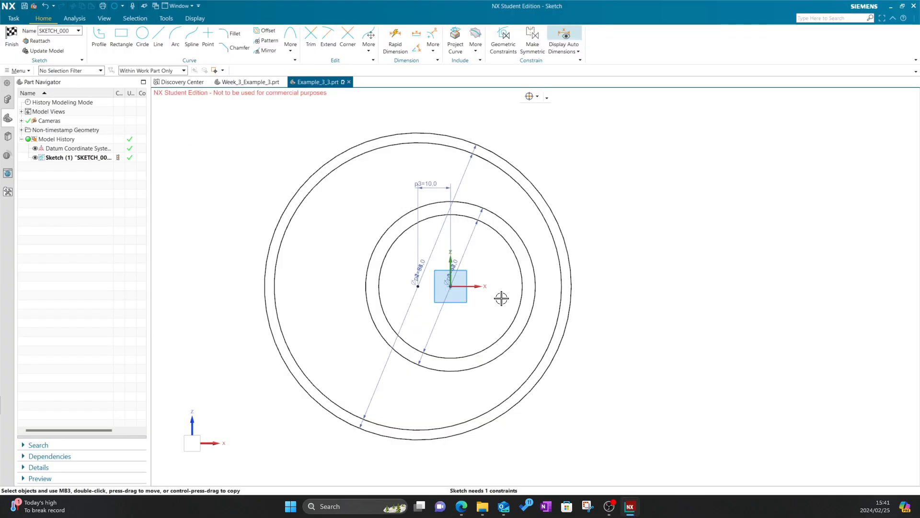
{"action": "left_click", "coordinate": [142, 33]}
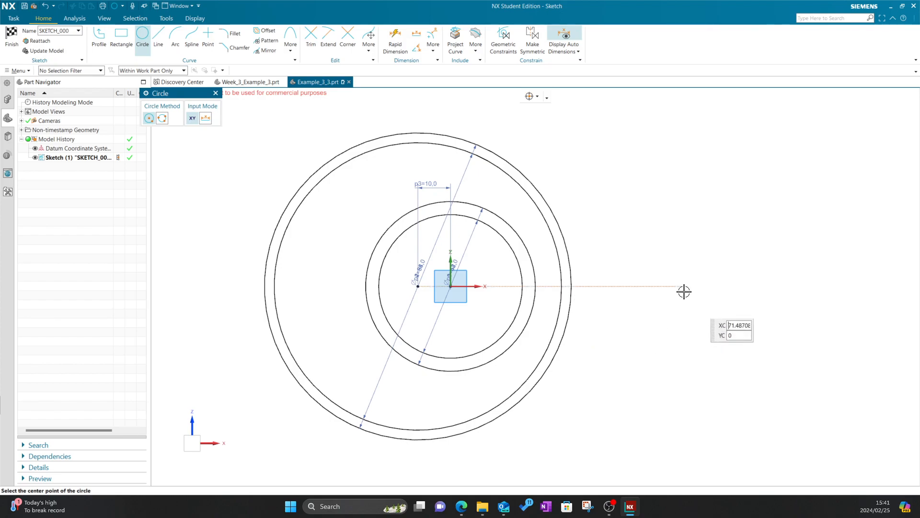
{"action": "left_click", "coordinate": [659, 298]}
{"action": "type", "text": "44"}
{"action": "key", "text": "Return"}
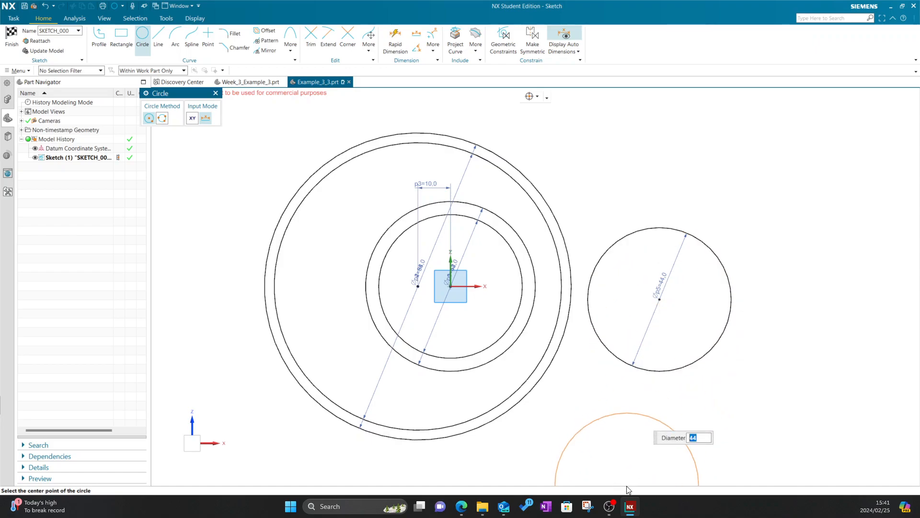
Step: Check the hook drawing and dimension the vertical distance between the origin and the outlying 44 mm circle's centre as 2 mm
{"action": "left_click", "coordinate": [460, 515]}
{"action": "left_click", "coordinate": [511, 458]}
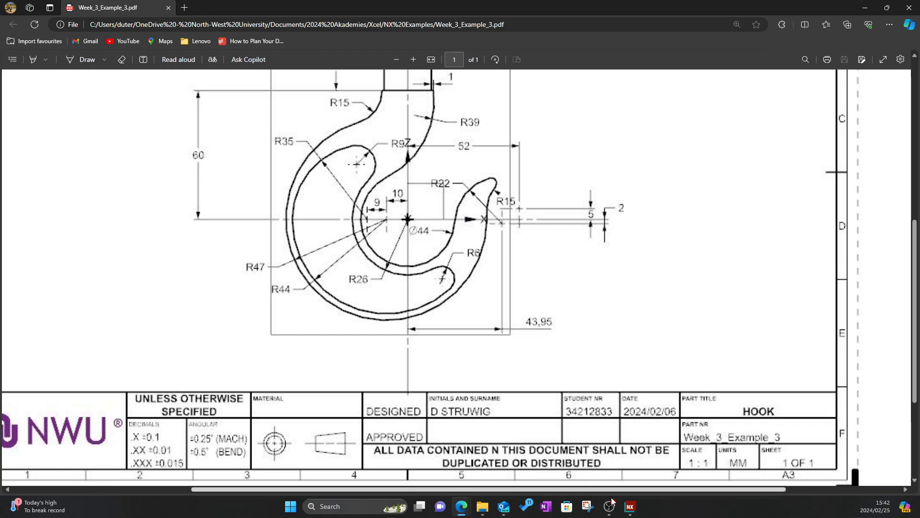
{"action": "left_click", "coordinate": [629, 506]}
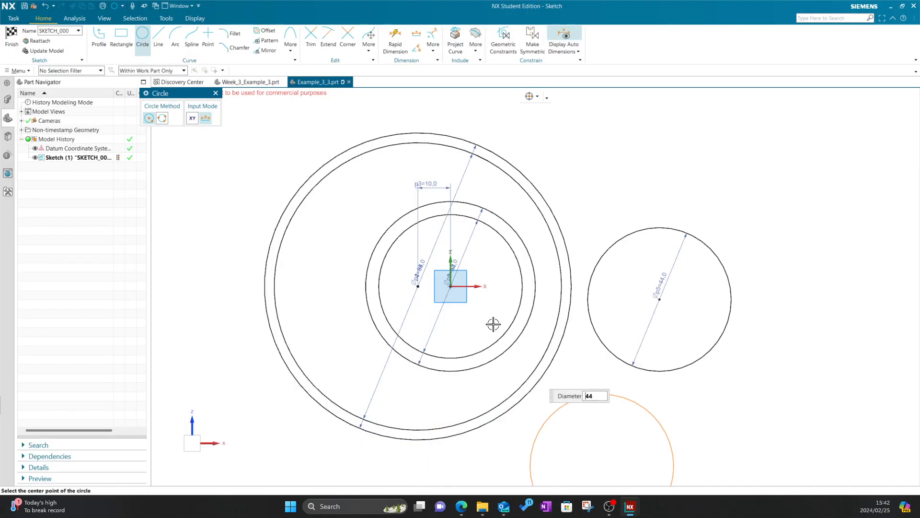
{"action": "left_click", "coordinate": [405, 47]}
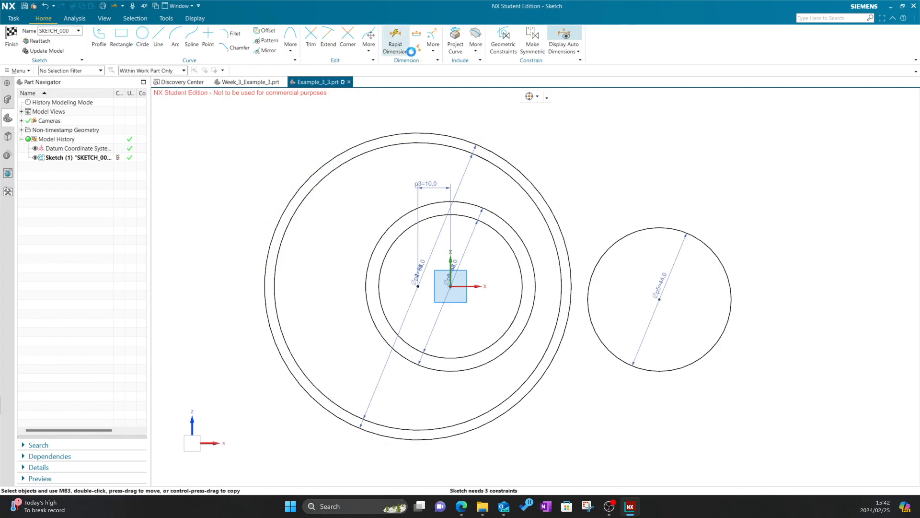
{"action": "left_click", "coordinate": [450, 286]}
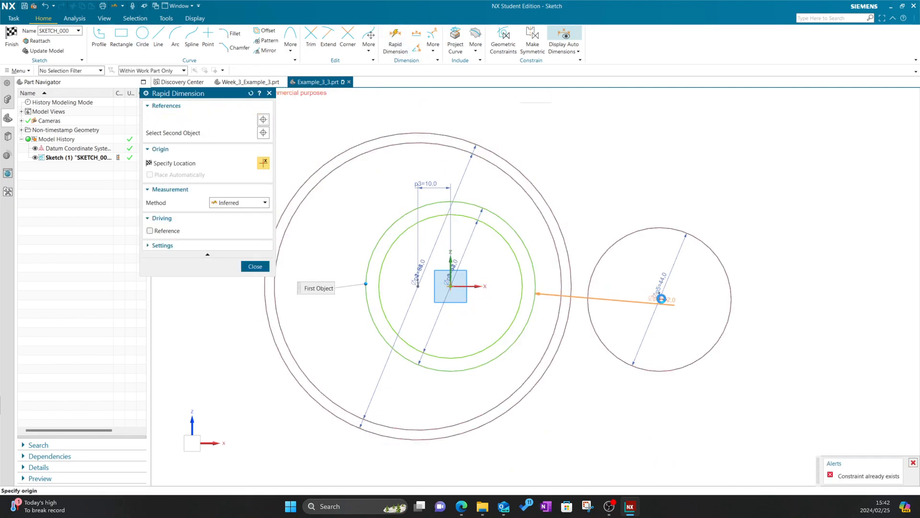
{"action": "left_click", "coordinate": [662, 299]}
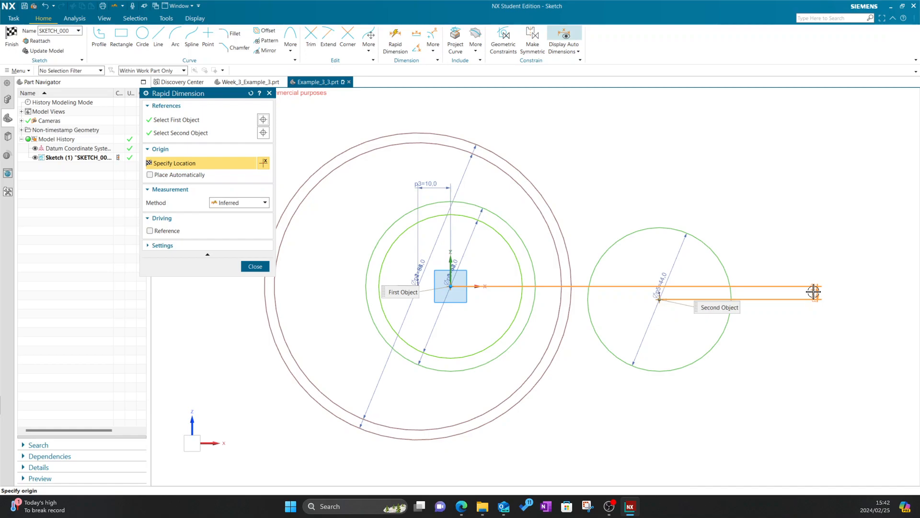
{"action": "left_click", "coordinate": [784, 291]}
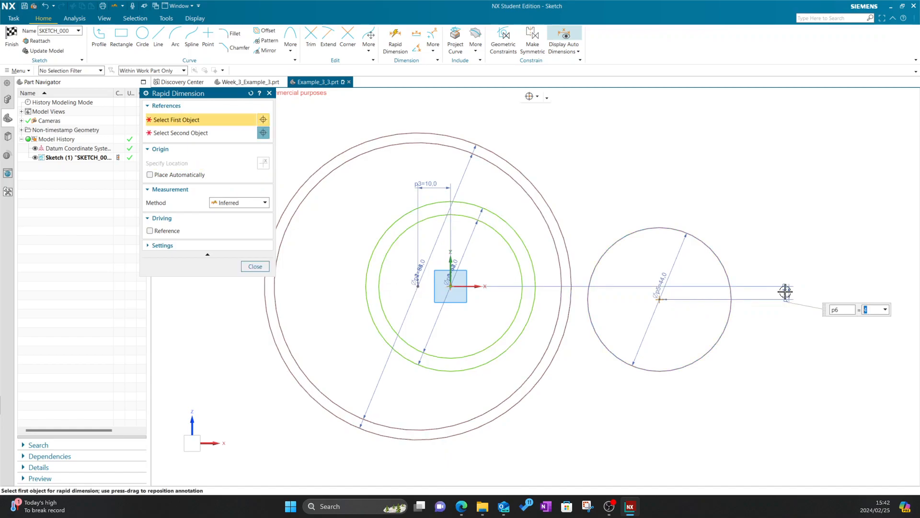
{"action": "type", "text": "2"}
{"action": "key", "text": "Return"}
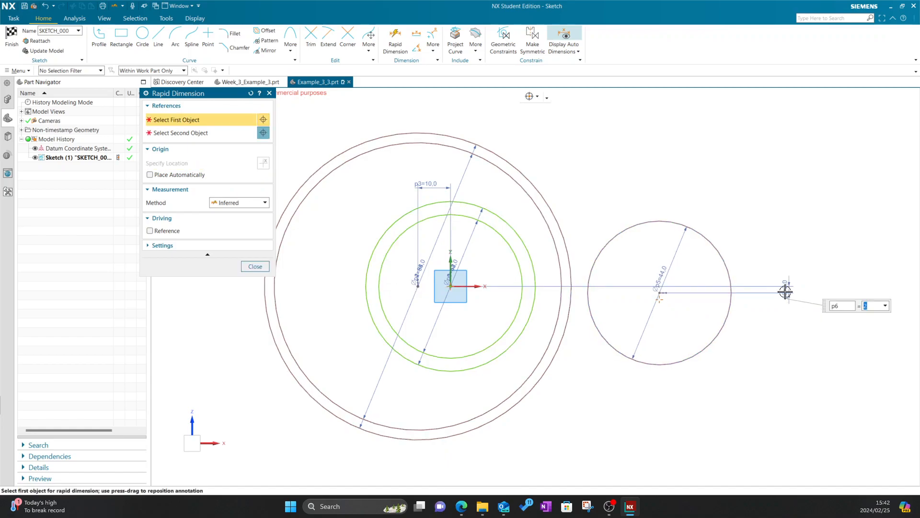
Step: Check the hook drawing and dimension the horizontal distance between the origin and the outlying 44 mm circle's centre as 43.95 mm
{"action": "mouse_move", "coordinate": [462, 507]}
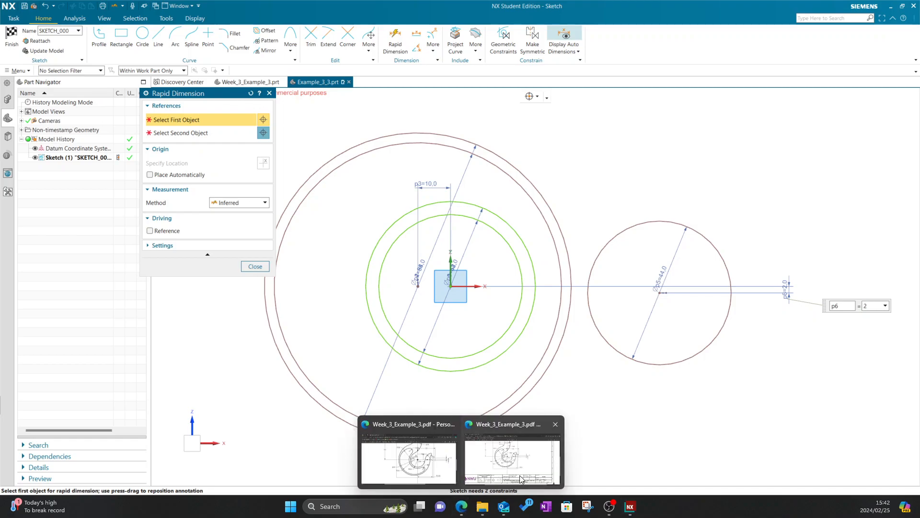
{"action": "left_click", "coordinate": [522, 477]}
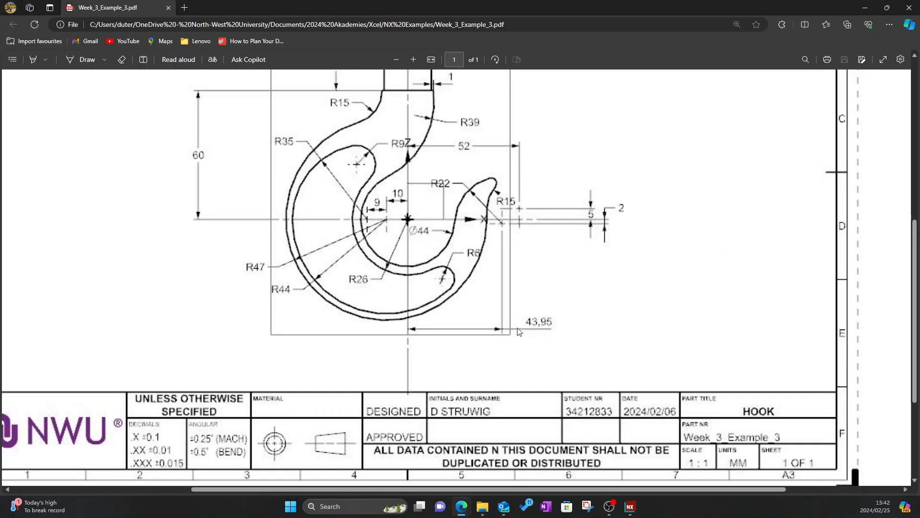
{"action": "left_click", "coordinate": [630, 508]}
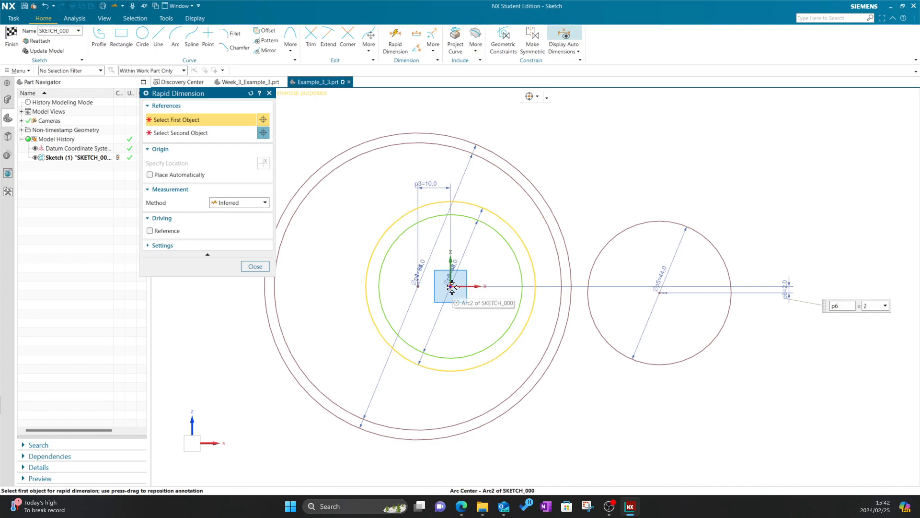
{"action": "left_click", "coordinate": [365, 284]}
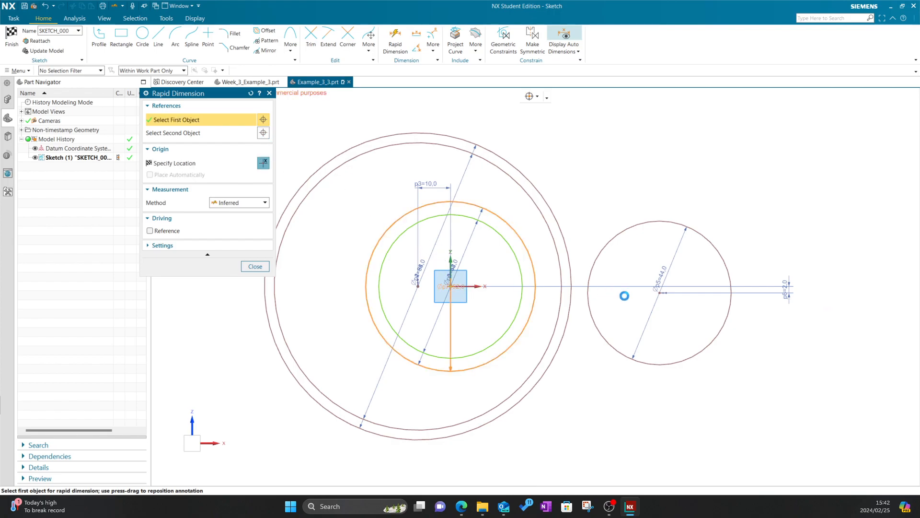
{"action": "left_click", "coordinate": [660, 291]}
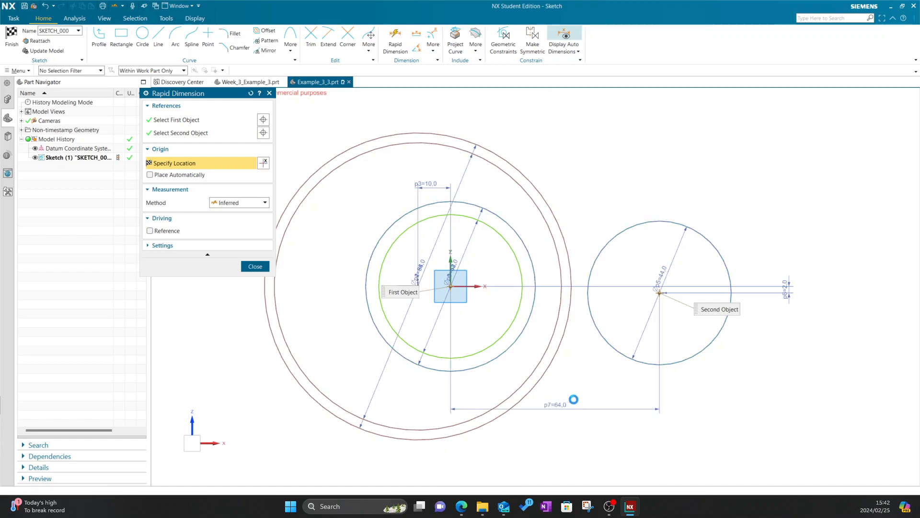
{"action": "left_click", "coordinate": [574, 398]}
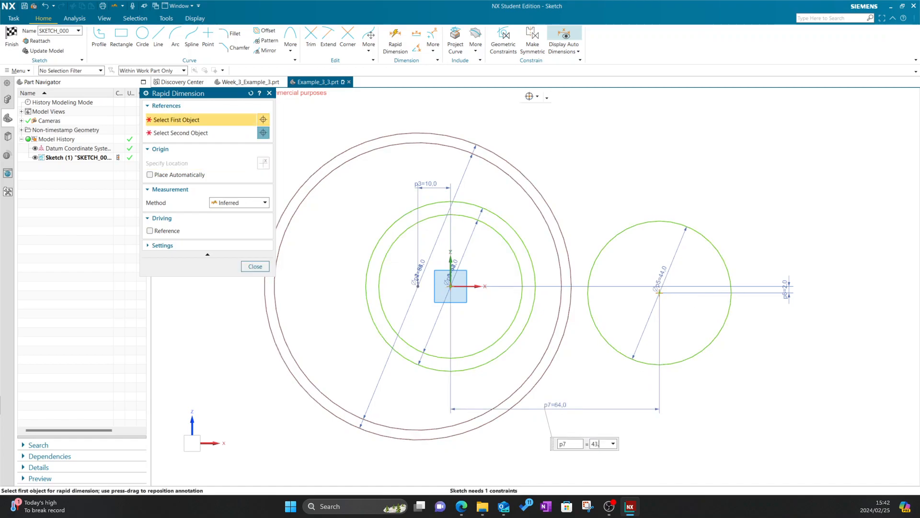
{"action": "type", "text": "43.95"}
{"action": "key", "text": "Return"}
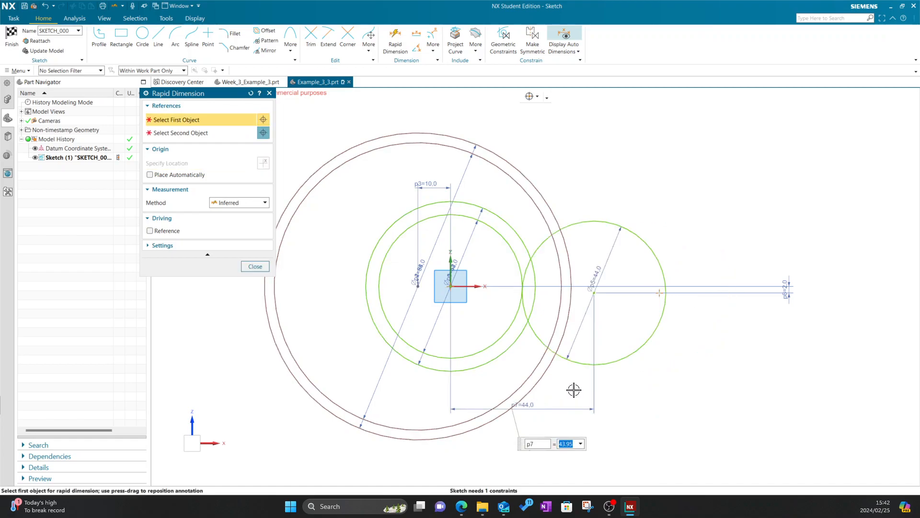
{"action": "left_click", "coordinate": [254, 267]}
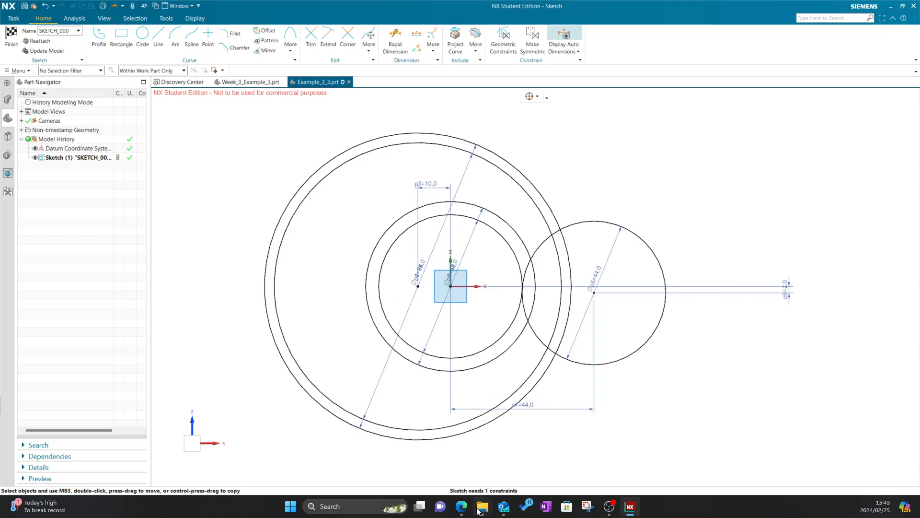
Step: Check the hook drawing and sketch a 30 mm diameter circle above the X axis, up and to the right of the outlying 44 mm circle
{"action": "mouse_move", "coordinate": [466, 510]}
{"action": "left_click", "coordinate": [500, 463]}
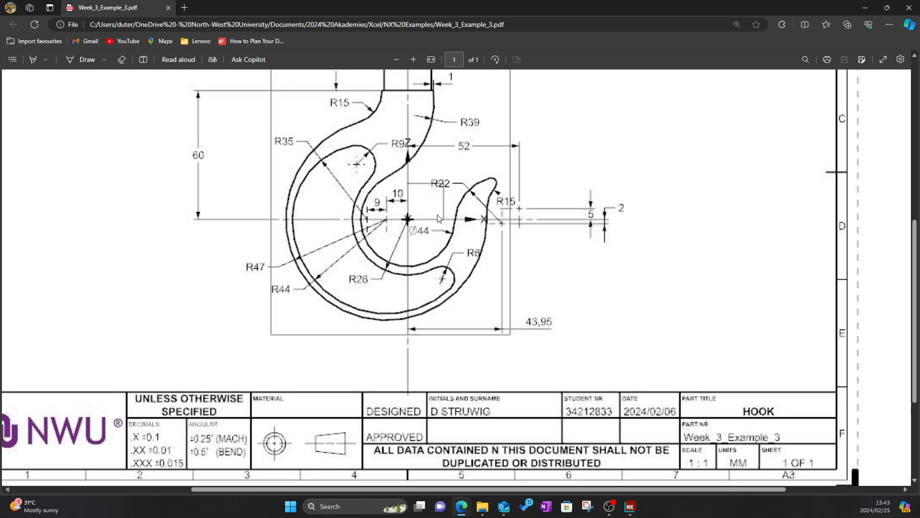
{"action": "left_click", "coordinate": [629, 507]}
{"action": "left_click", "coordinate": [629, 506]}
{"action": "left_click", "coordinate": [629, 506]}
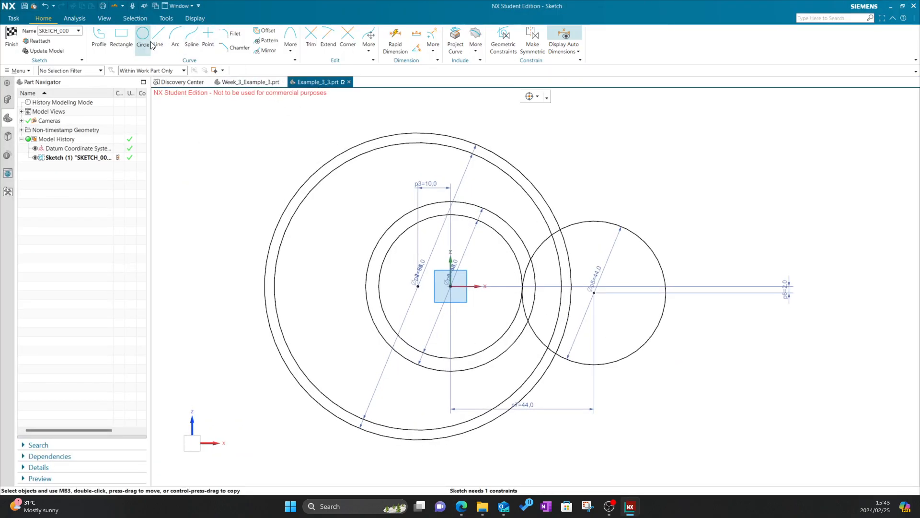
{"action": "left_click", "coordinate": [142, 36]}
{"action": "left_click", "coordinate": [663, 225]}
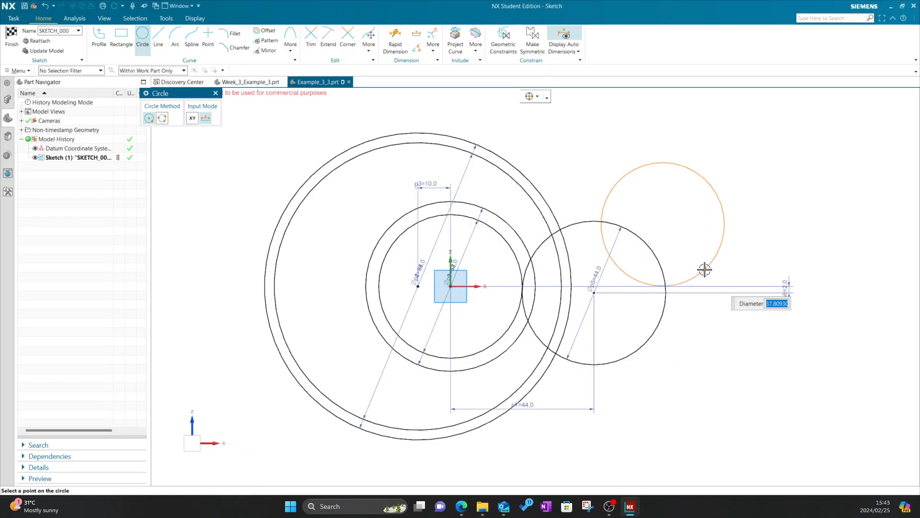
{"action": "type", "text": "30"}
{"action": "key", "text": "Return"}
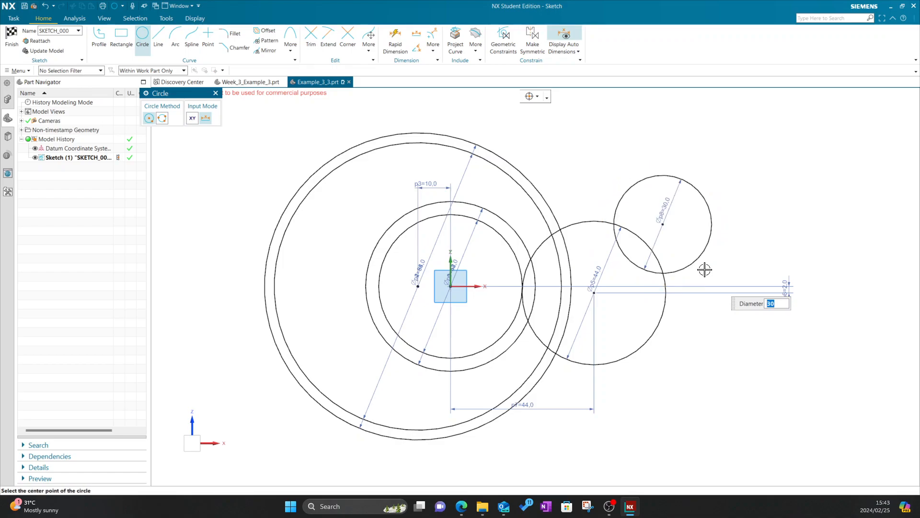
{"action": "left_click", "coordinate": [216, 93]}
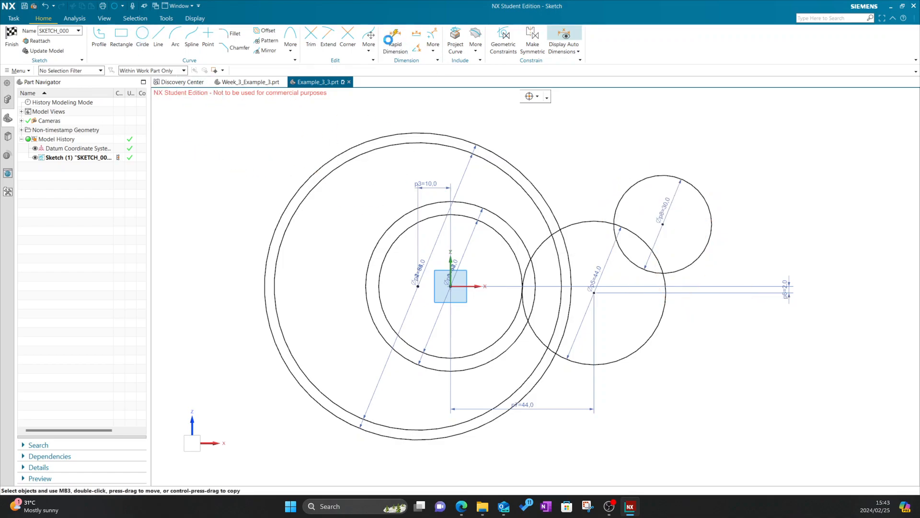
Step: Dimension the vertical distance between the origin and the 30 mm circle's centre as 5 mm
{"action": "left_click", "coordinate": [662, 221]}
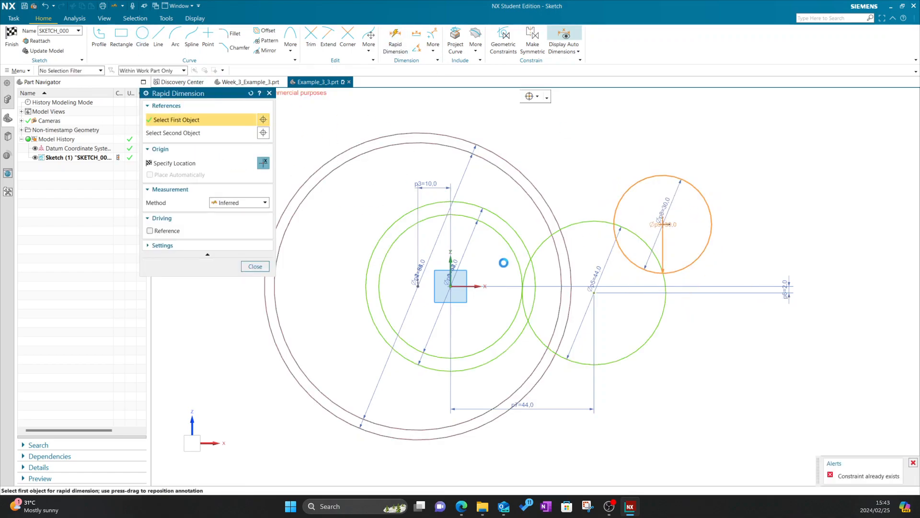
{"action": "left_click", "coordinate": [180, 133]}
{"action": "left_click", "coordinate": [451, 287]}
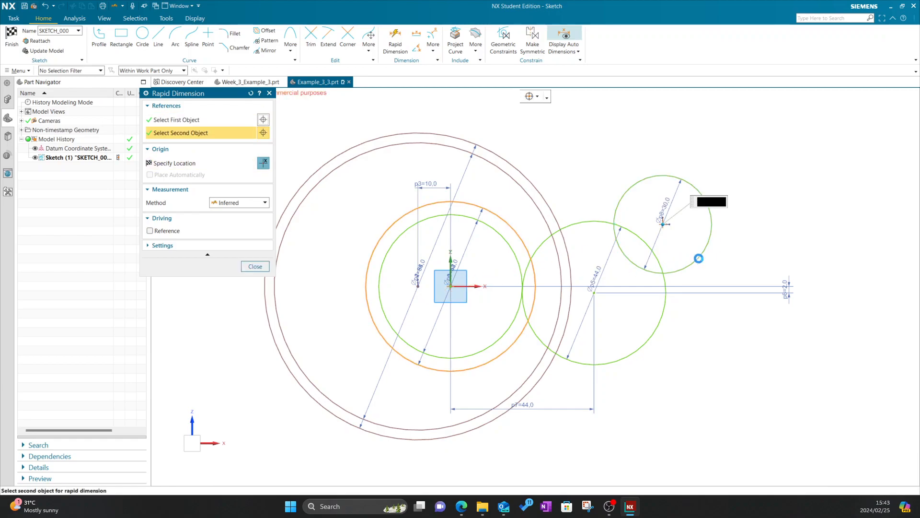
{"action": "left_click", "coordinate": [738, 262]}
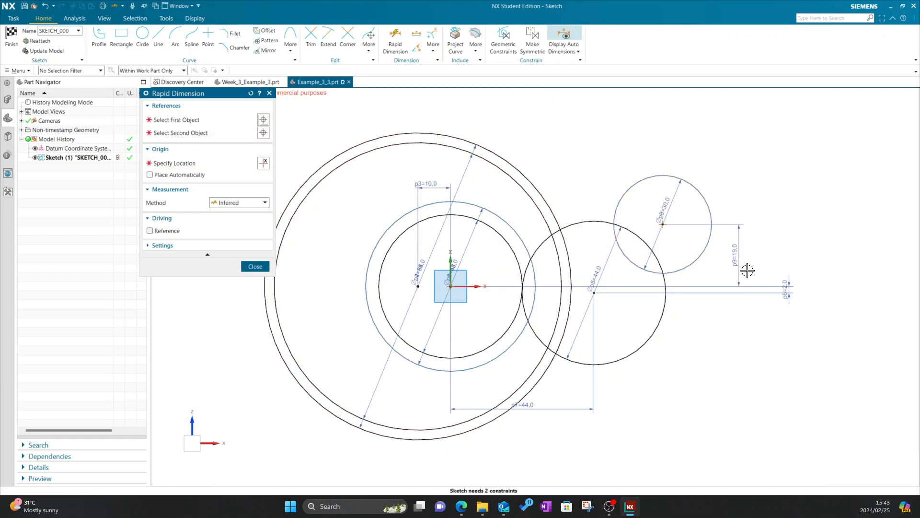
{"action": "type", "text": "5"}
{"action": "key", "text": "Return"}
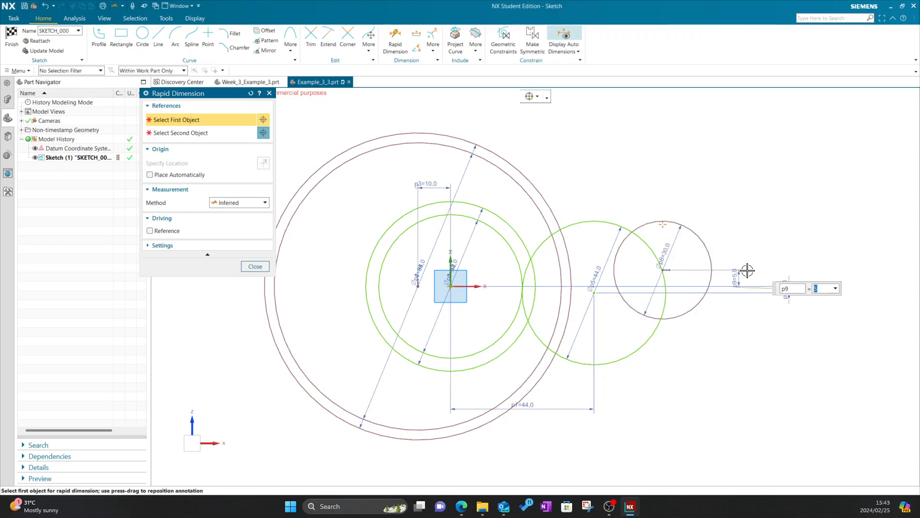
Step: Check the hook drawing and dimension the horizontal distance between the origin and the 30 mm circle's centre as 52 mm
{"action": "mouse_move", "coordinate": [461, 506]}
{"action": "left_click", "coordinate": [491, 474]}
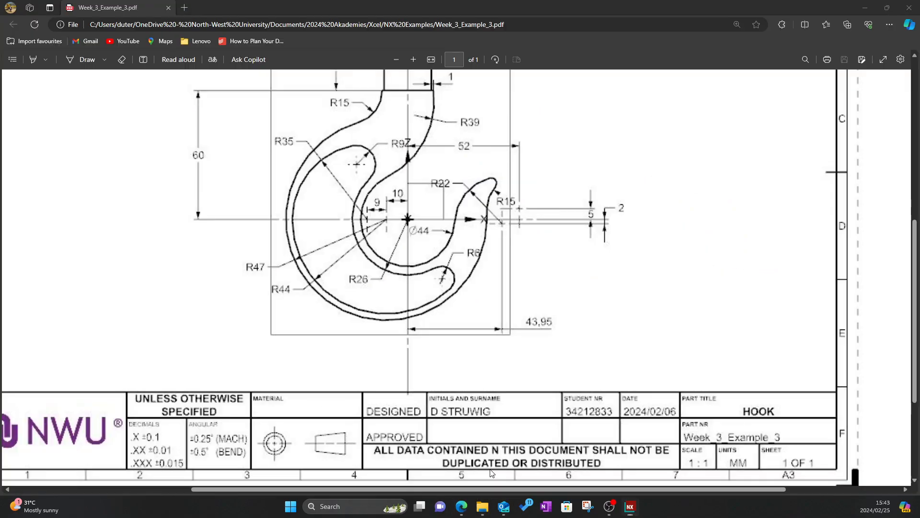
{"action": "mouse_move", "coordinate": [630, 506]}
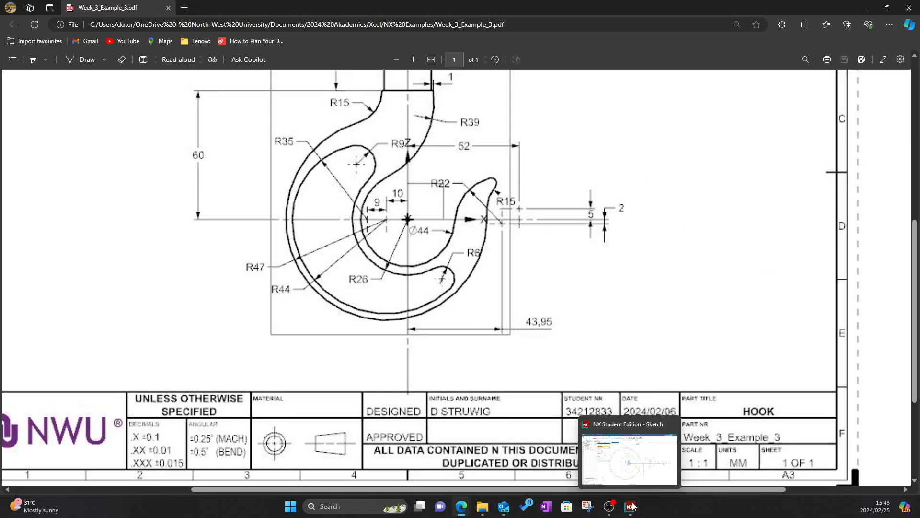
{"action": "left_click", "coordinate": [634, 488]}
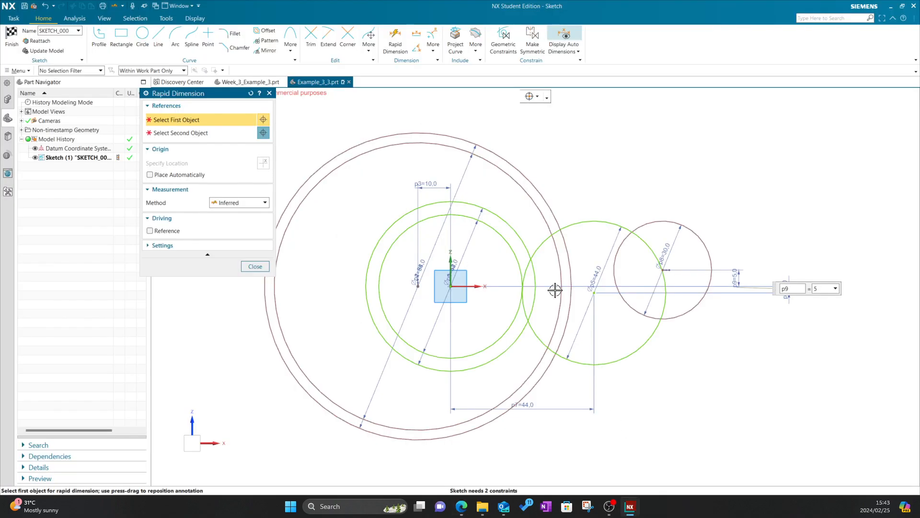
{"action": "left_click", "coordinate": [451, 287]}
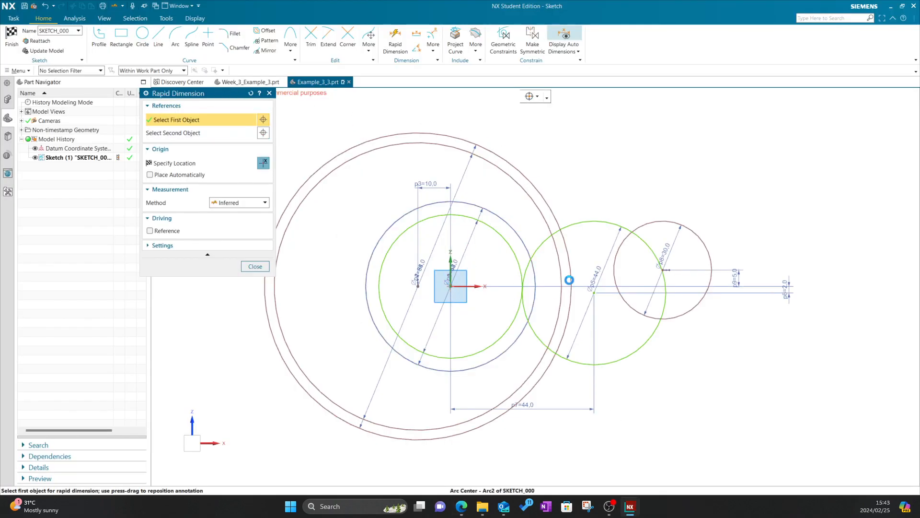
{"action": "left_click", "coordinate": [664, 270]}
{"action": "left_click", "coordinate": [557, 144]}
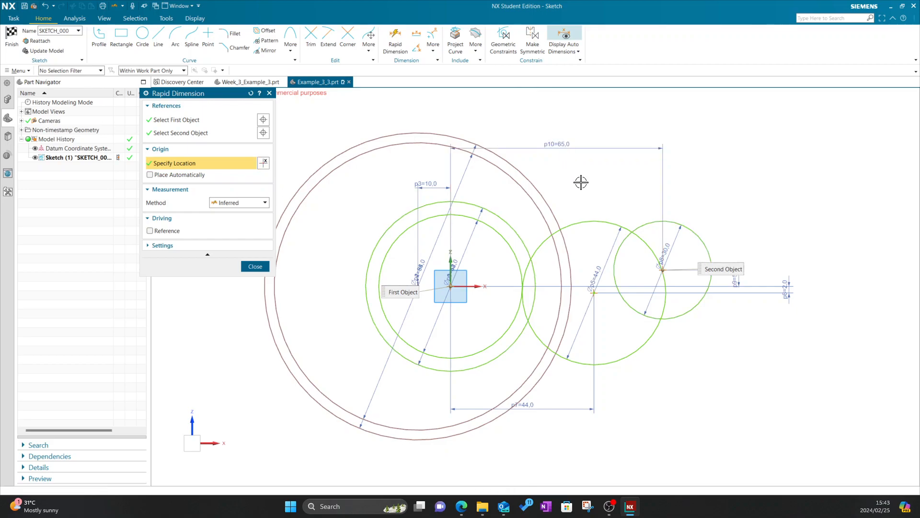
{"action": "type", "text": "52"}
{"action": "key", "text": "Return"}
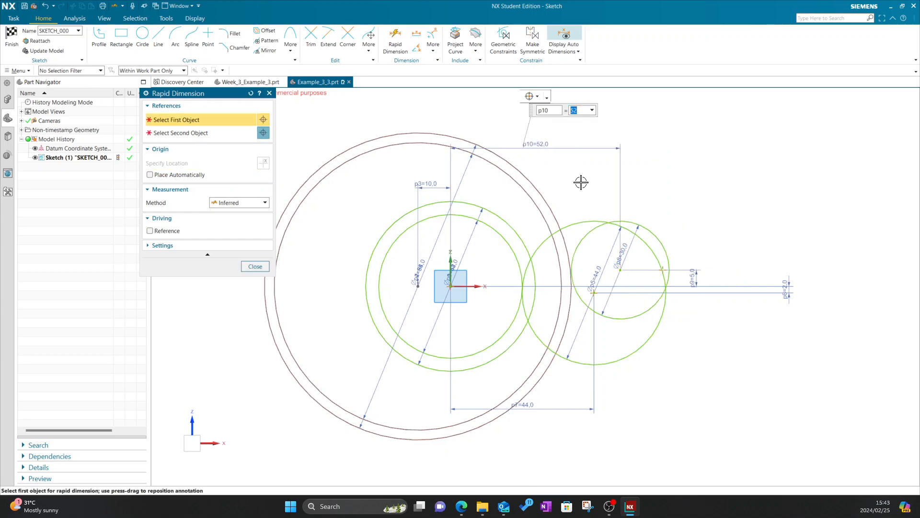
{"action": "left_click", "coordinate": [258, 267]}
Step: Check the hook drawing and sketch a 5 mm diameter circle in the free space just above the outlying 44 mm circle
{"action": "mouse_move", "coordinate": [461, 506]}
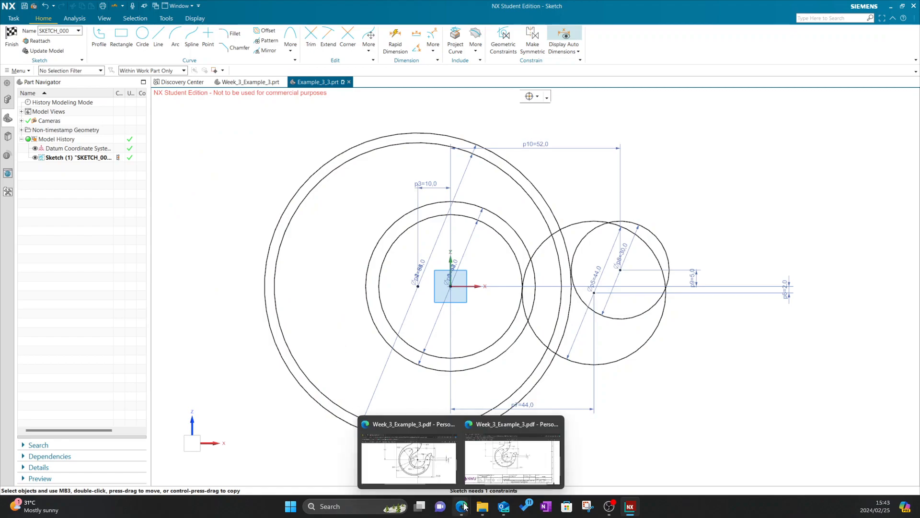
{"action": "left_click", "coordinate": [512, 455]}
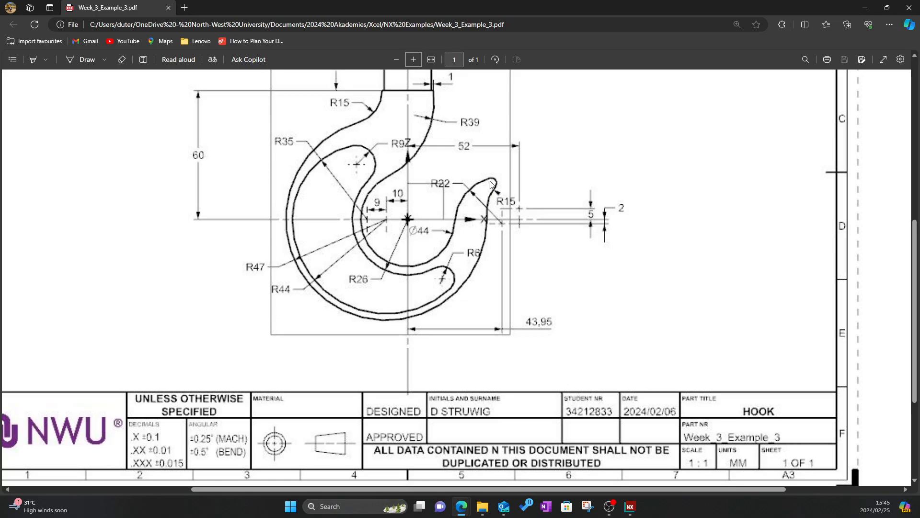
{"action": "left_click", "coordinate": [631, 508]}
{"action": "left_click", "coordinate": [143, 36]}
{"action": "left_click", "coordinate": [570, 189]}
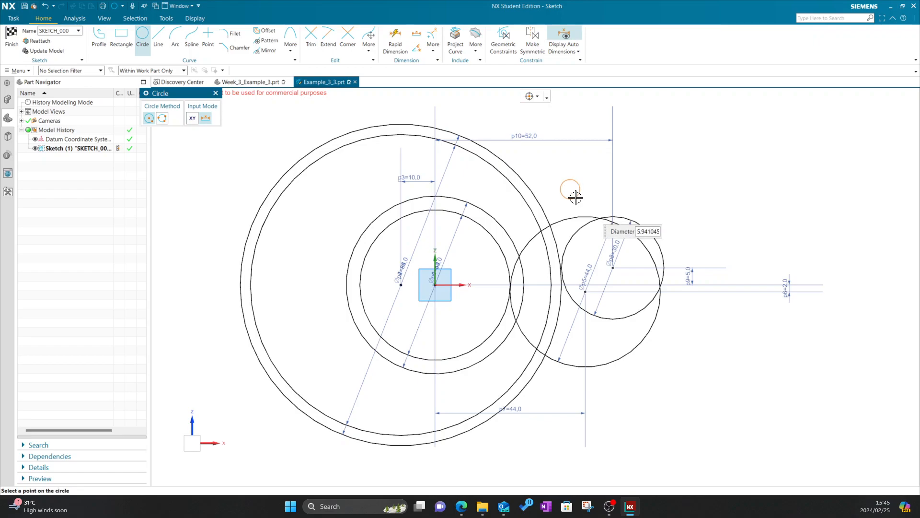
{"action": "type", "text": "5"}
{"action": "key", "text": "Return"}
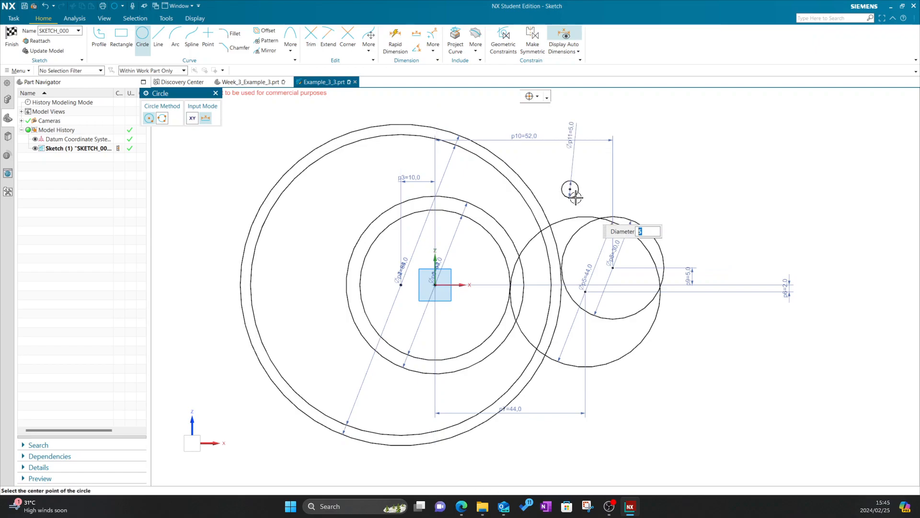
{"action": "left_click", "coordinate": [216, 94]}
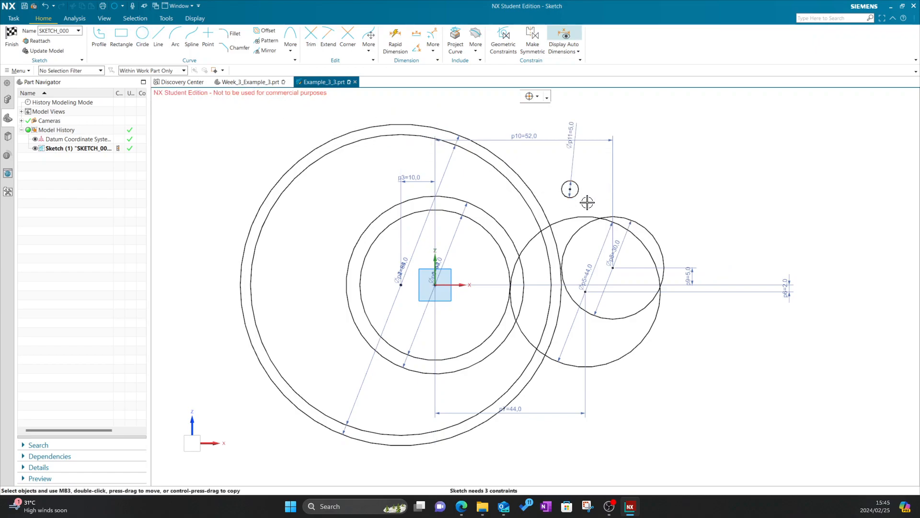
Step: Compare with the hook drawing and trim the 30 mm and outlying 44 mm circles' upper-right arcs between their two intersections
{"action": "key", "text": "alt+Tab"}
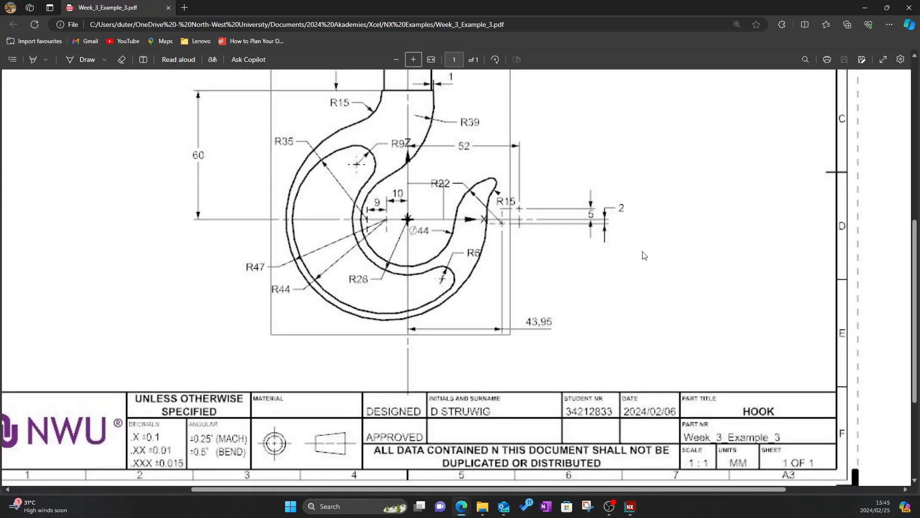
{"action": "key", "text": "alt+Tab"}
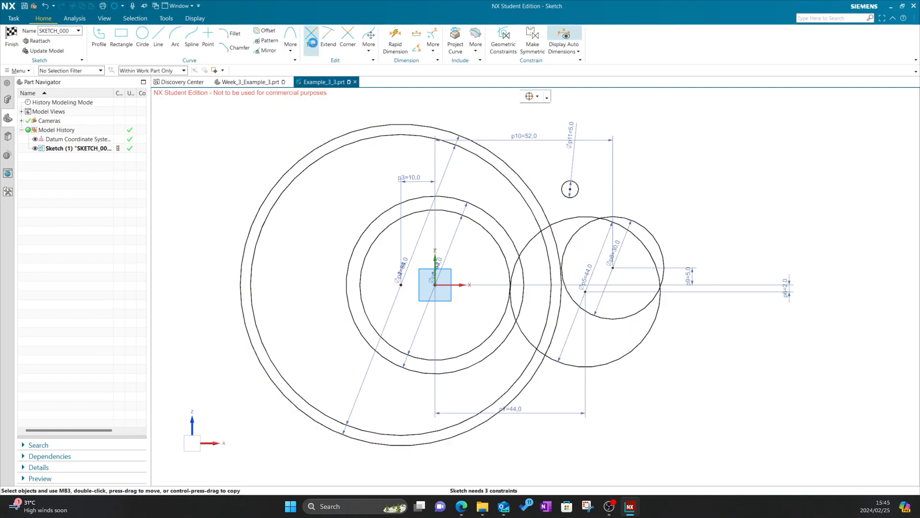
{"action": "left_click", "coordinate": [311, 38]}
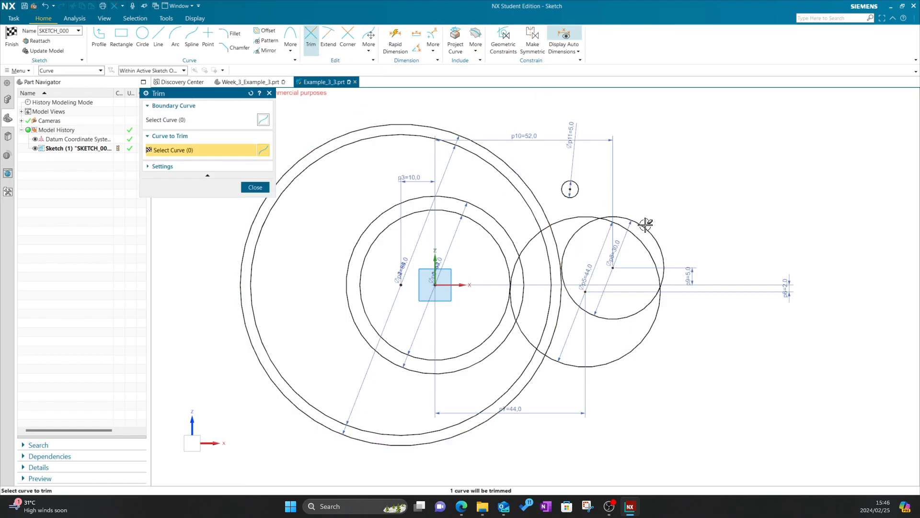
{"action": "key", "text": "alt+Tab"}
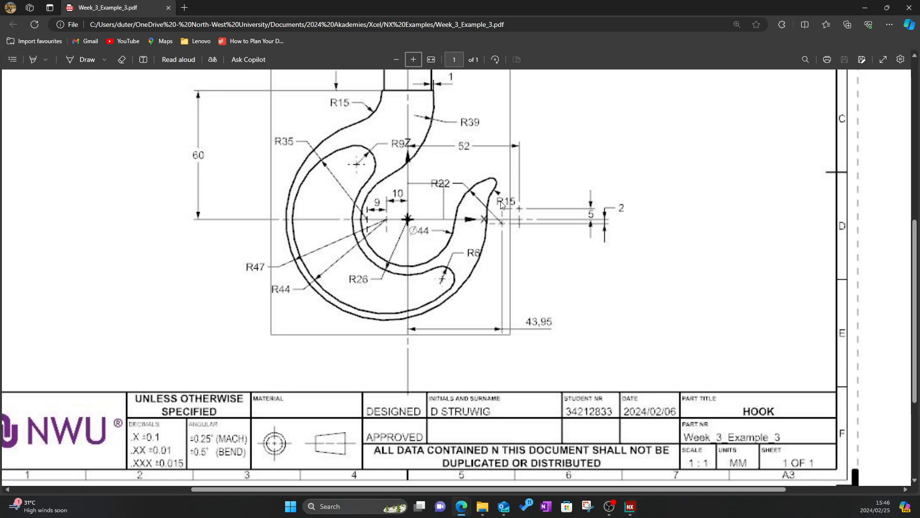
{"action": "key", "text": "alt+Tab"}
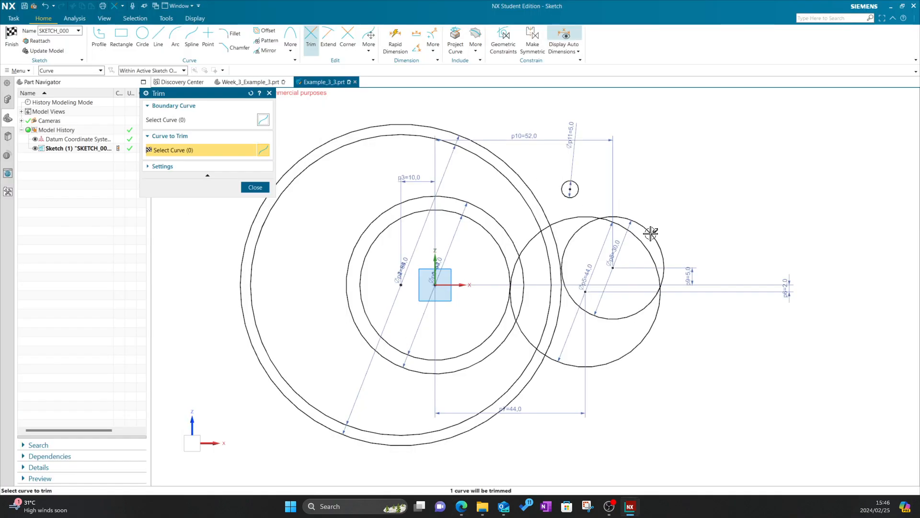
{"action": "key", "text": "alt+Tab"}
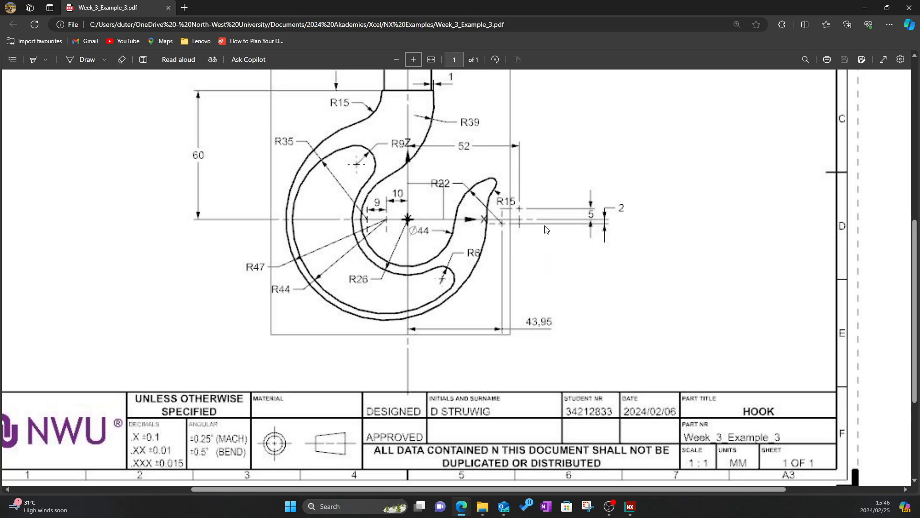
{"action": "key", "text": "alt+Tab"}
{"action": "left_click", "coordinate": [648, 249]}
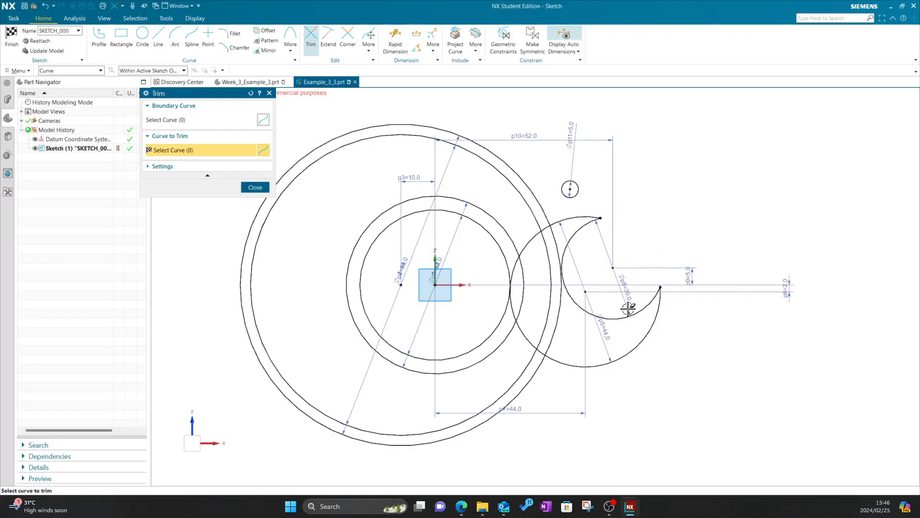
Step: Trim the outlying 44 mm circle's lower-right arc back to the outermost large circle and check the result against the hook drawing
{"action": "left_click", "coordinate": [649, 328]}
{"action": "key", "text": "alt+Tab"}
{"action": "key", "text": "alt+Tab"}
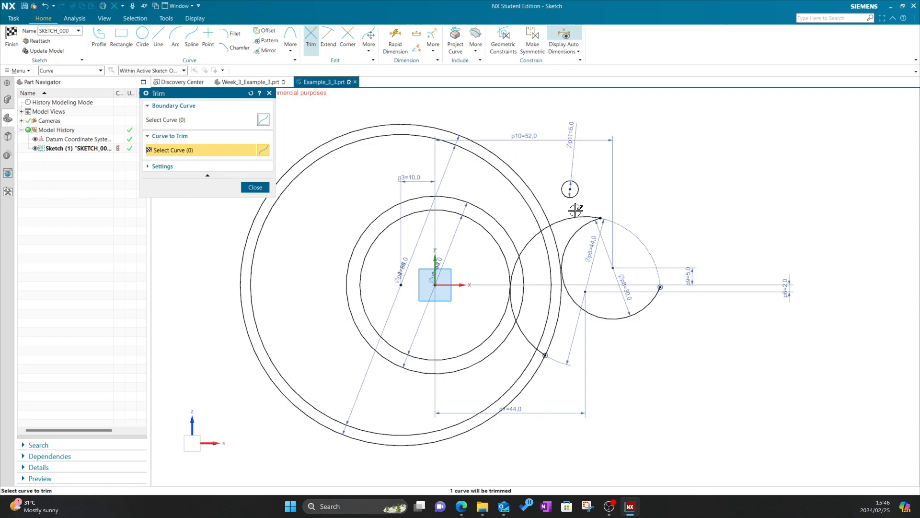
{"action": "left_click", "coordinate": [255, 187]}
Step: Move the 5 mm circle down near the hook tip so it sits inside and tangent to the outlying 44 mm arc
{"action": "scroll", "coordinate": [563, 193], "scroll_direction": "up", "scroll_amount": 5}
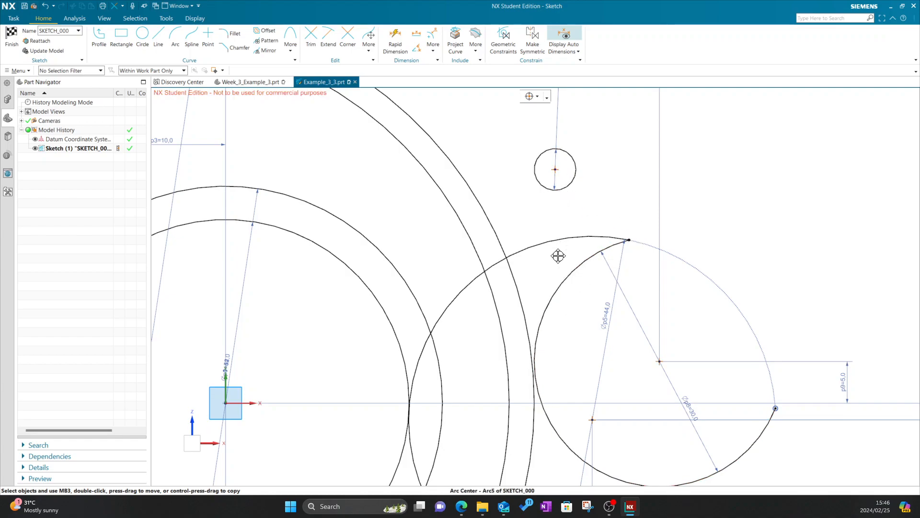
{"action": "left_click", "coordinate": [573, 181]}
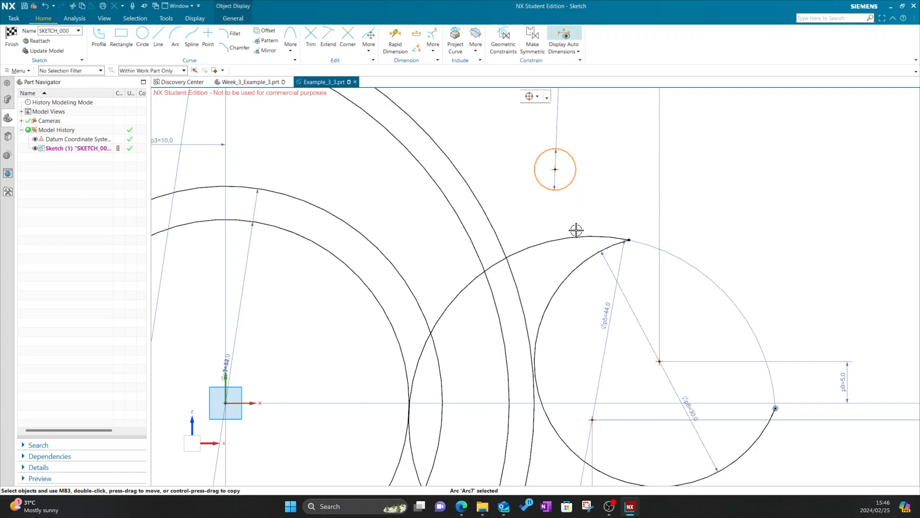
{"action": "left_click", "coordinate": [575, 156]}
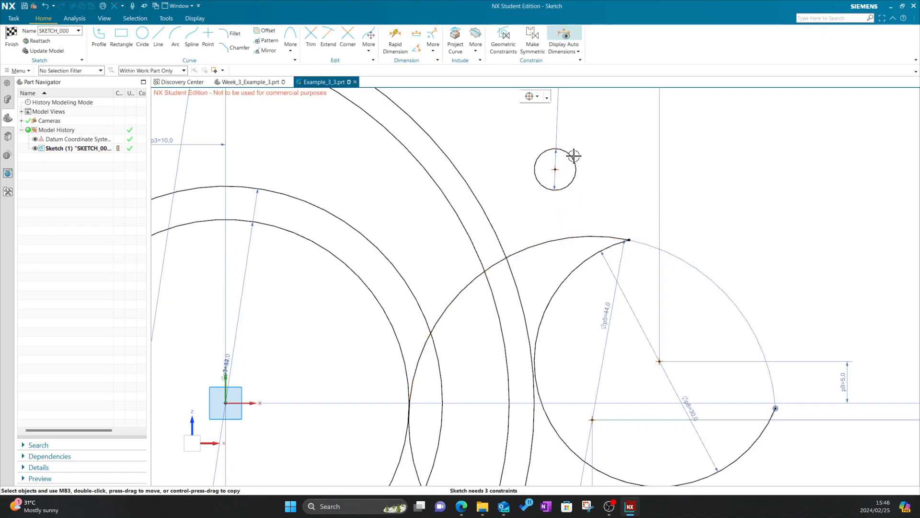
{"action": "left_click_drag", "start_coordinate": [556, 175], "coordinate": [543, 268]}
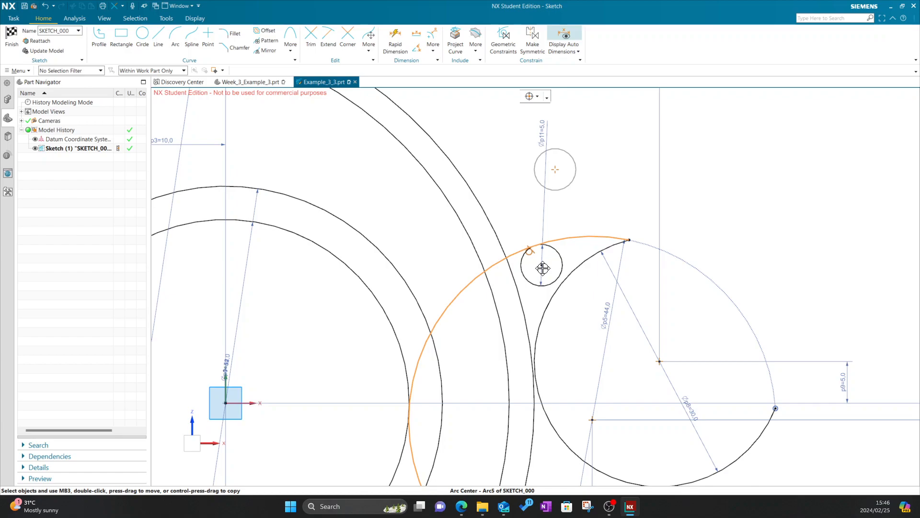
{"action": "left_click_drag", "start_coordinate": [543, 268], "coordinate": [546, 264]}
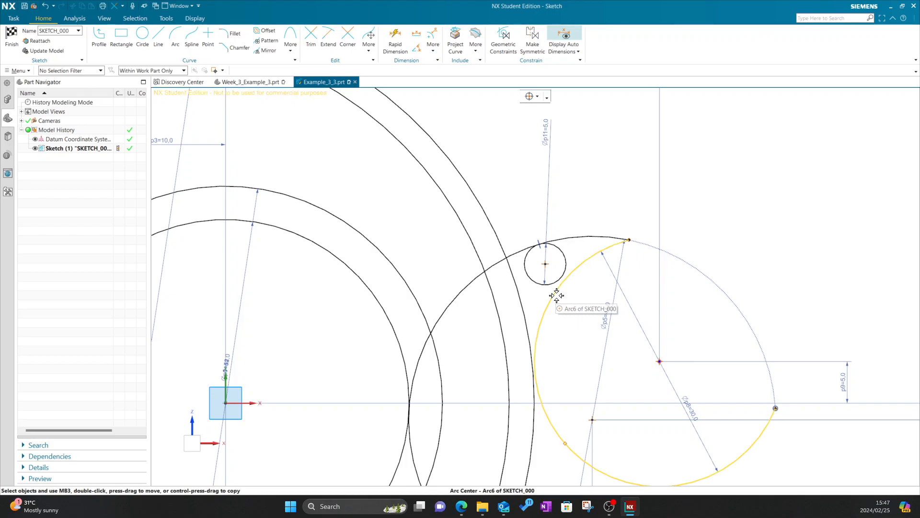
Step: Make the 5 mm circle tangent to the 30 mm arc
{"action": "right_click", "coordinate": [566, 261]}
{"action": "left_click", "coordinate": [578, 196]}
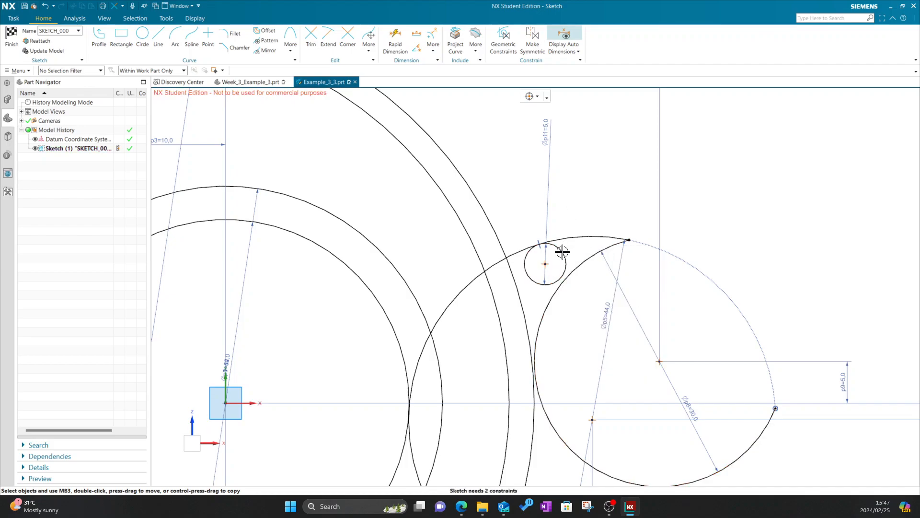
{"action": "left_click", "coordinate": [563, 252]}
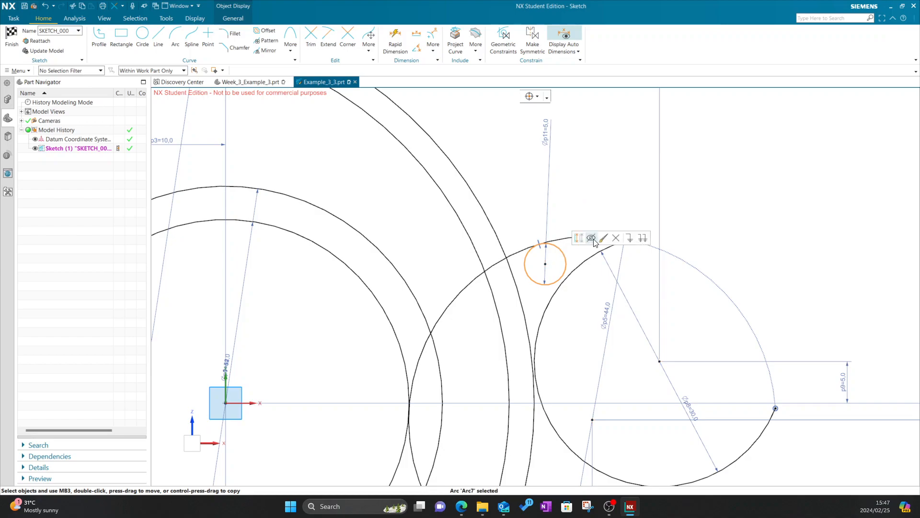
{"action": "left_click", "coordinate": [580, 264]}
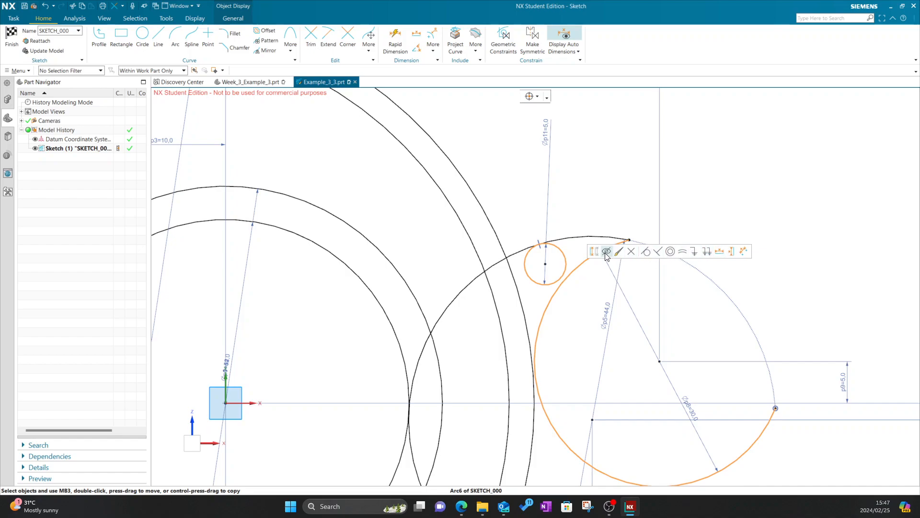
{"action": "left_click", "coordinate": [647, 252]}
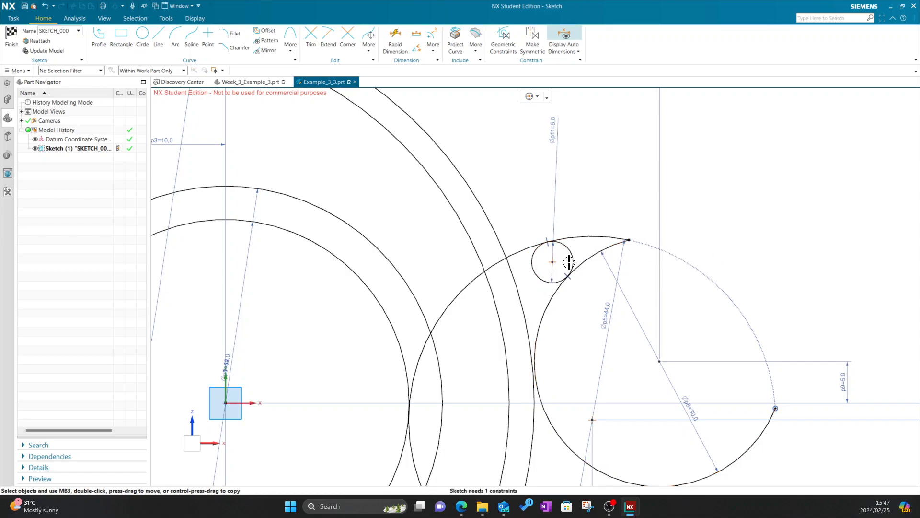
Step: Trim the pointed ends of the 44 mm and 30 mm arcs back to their tangent points on the 5 mm circle
{"action": "scroll", "coordinate": [569, 262], "scroll_direction": "down", "scroll_amount": 2}
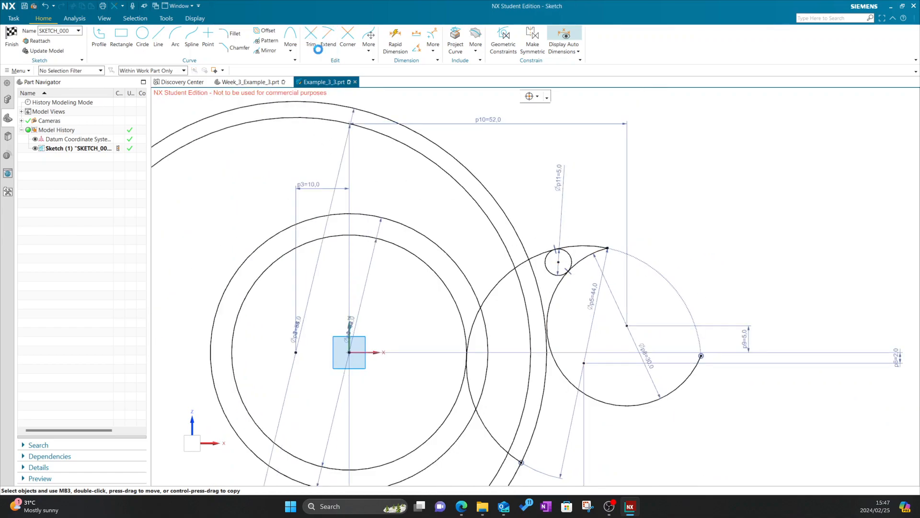
{"action": "left_click", "coordinate": [311, 38]}
{"action": "left_click", "coordinate": [588, 257]}
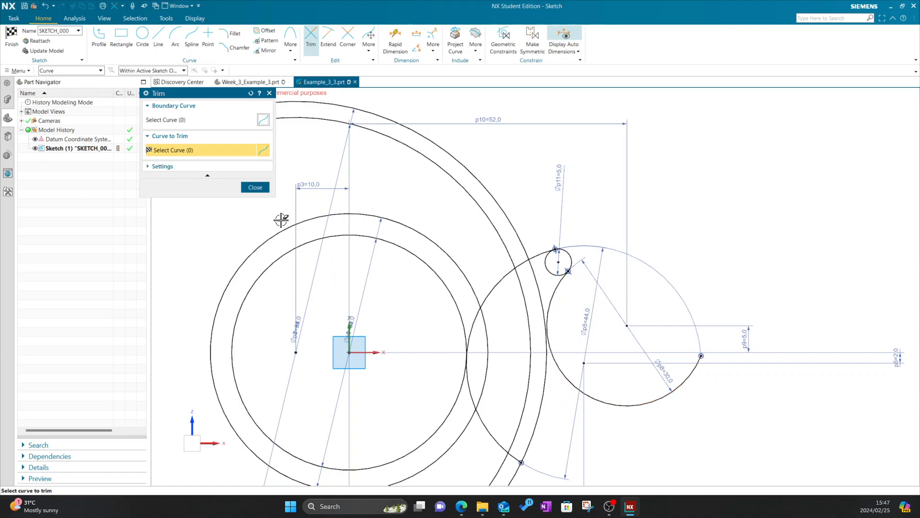
{"action": "left_click", "coordinate": [255, 188]}
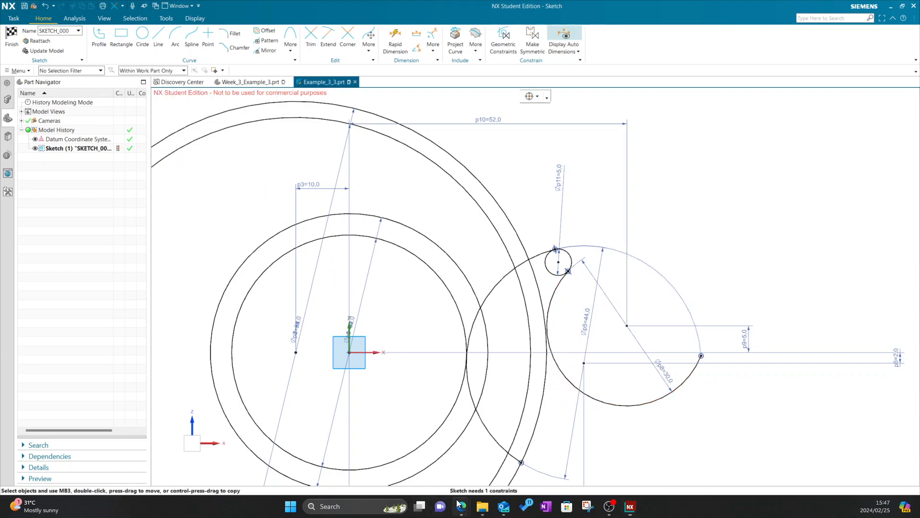
Step: Compare the hook sketch with the PDF drawing, checking how the R15 tip arc joins the R47 outer arc
{"action": "mouse_move", "coordinate": [461, 507]}
{"action": "left_click", "coordinate": [411, 436]}
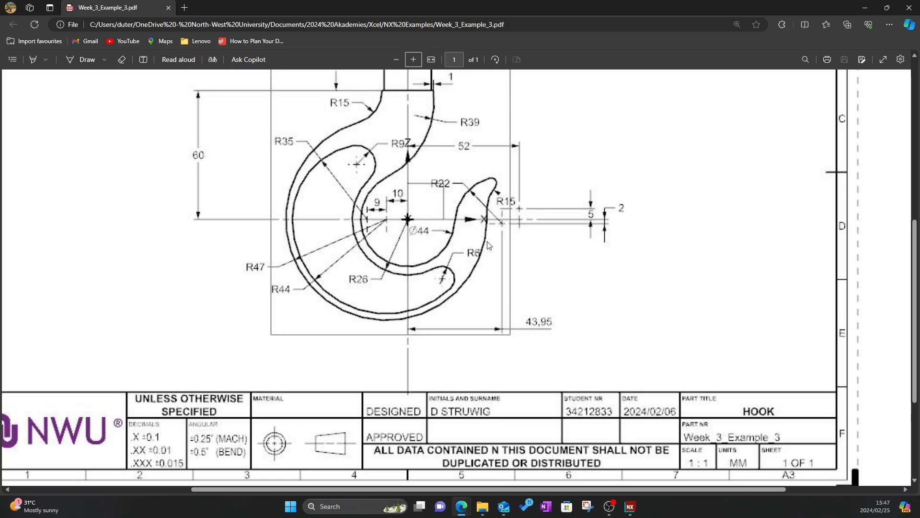
{"action": "left_click", "coordinate": [630, 507]}
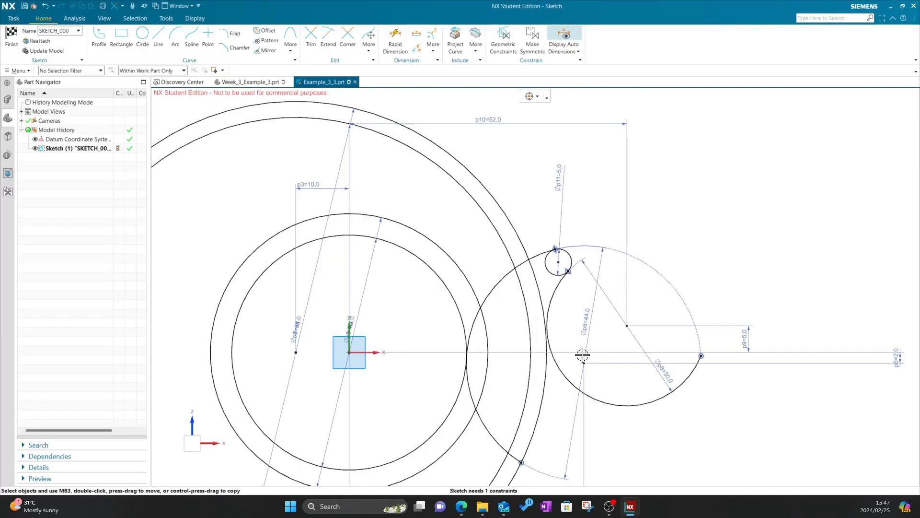
{"action": "scroll", "coordinate": [541, 333], "scroll_direction": "down", "scroll_amount": 4}
{"action": "scroll", "coordinate": [534, 373], "scroll_direction": "up", "scroll_amount": 2}
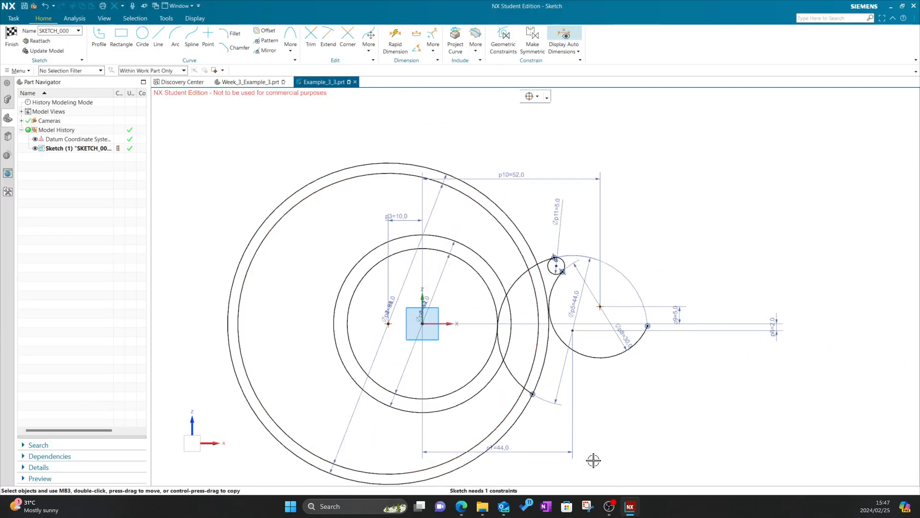
{"action": "key", "text": "alt+Tab"}
{"action": "key", "text": "alt+Tab"}
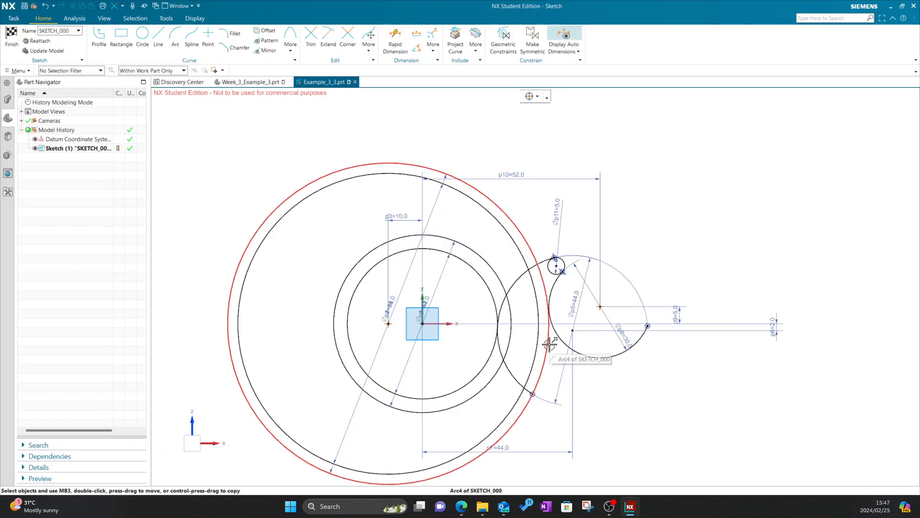
{"action": "key", "text": "alt+Tab"}
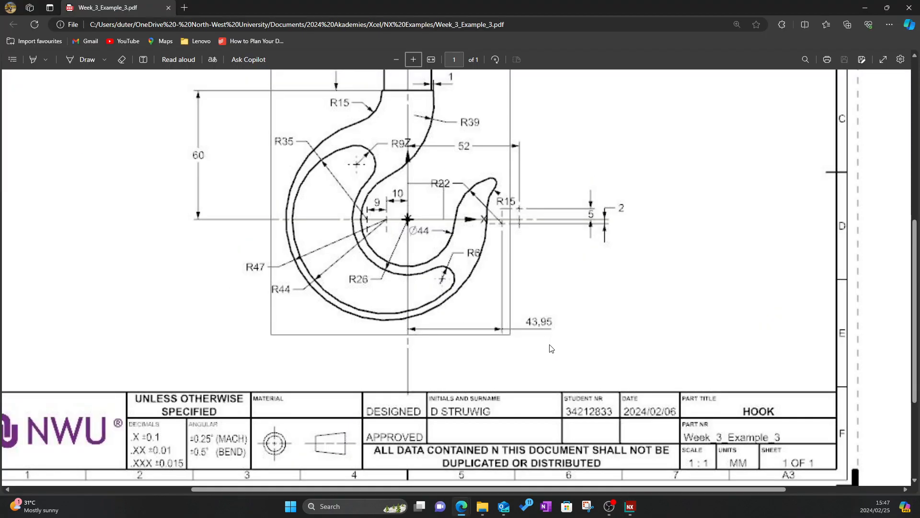
{"action": "key", "text": "alt+Tab"}
Step: Examine where the 30 mm arc meets the outermost large circle just above the horizontal axis
{"action": "scroll", "coordinate": [555, 294], "scroll_direction": "up", "scroll_amount": 4}
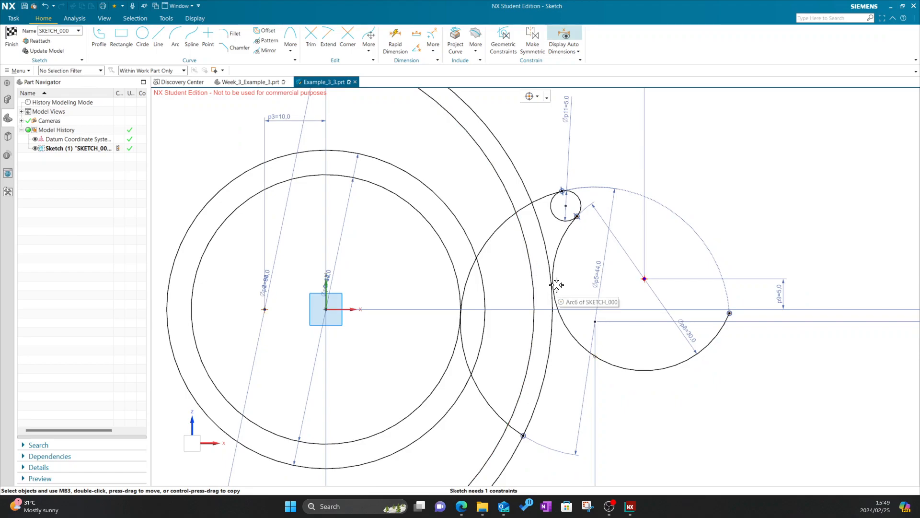
{"action": "scroll", "coordinate": [544, 284], "scroll_direction": "up", "scroll_amount": 5}
{"action": "scroll", "coordinate": [600, 286], "scroll_direction": "down", "scroll_amount": 5}
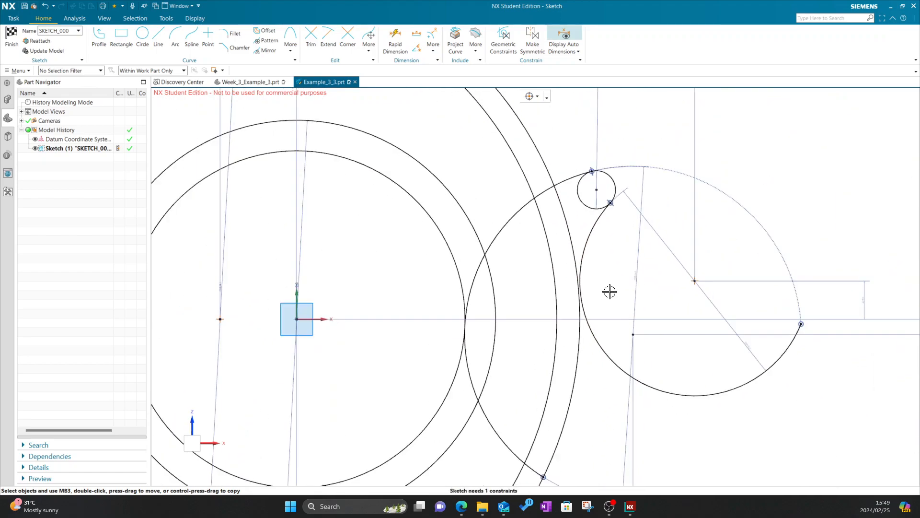
{"action": "scroll", "coordinate": [575, 281], "scroll_direction": "up", "scroll_amount": 3}
{"action": "scroll", "coordinate": [574, 288], "scroll_direction": "up", "scroll_amount": 1}
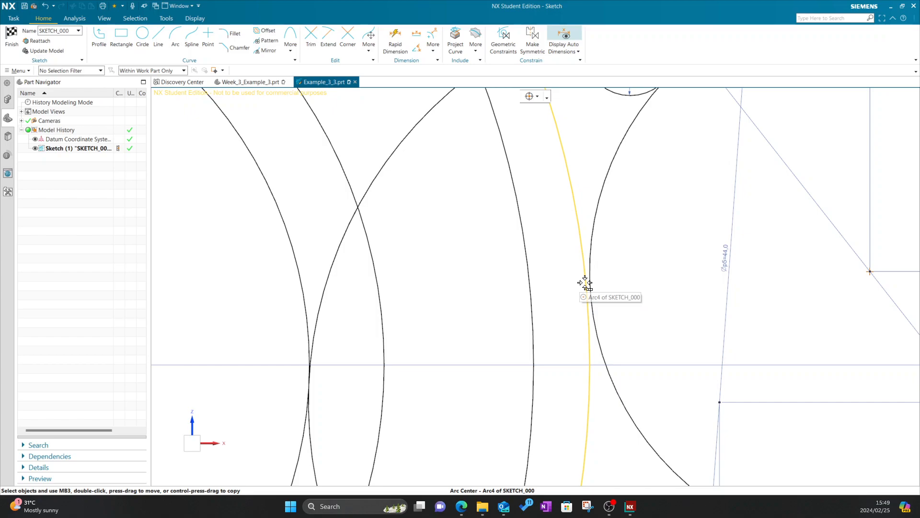
{"action": "scroll", "coordinate": [585, 283], "scroll_direction": "down", "scroll_amount": 5}
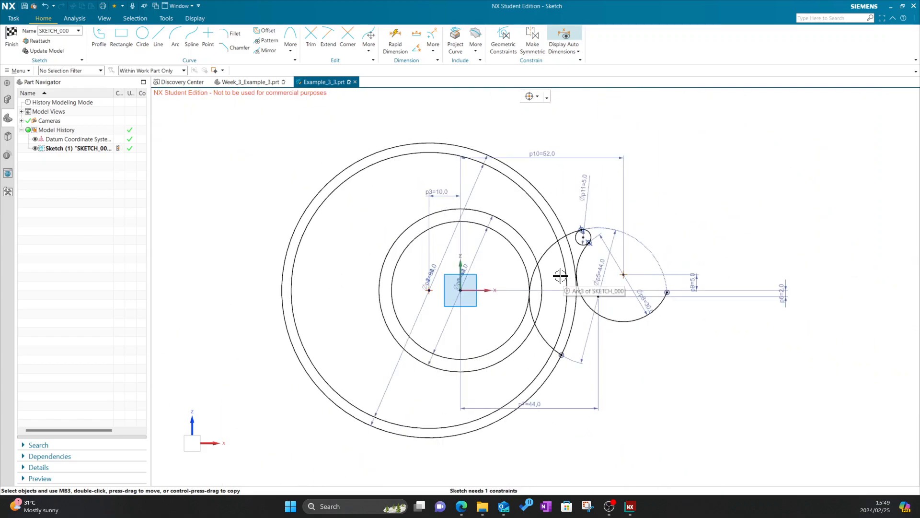
{"action": "scroll", "coordinate": [563, 283], "scroll_direction": "up", "scroll_amount": 4}
{"action": "scroll", "coordinate": [565, 301], "scroll_direction": "down", "scroll_amount": 3}
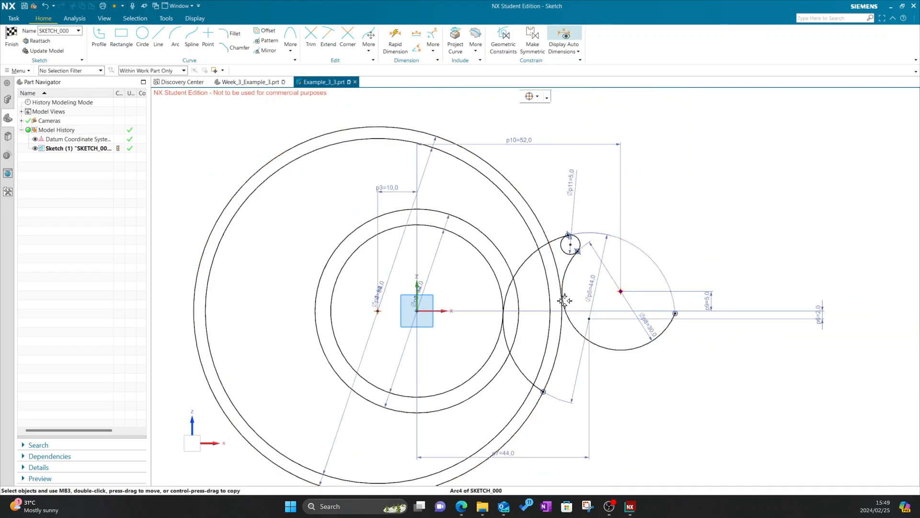
{"action": "scroll", "coordinate": [556, 312], "scroll_direction": "up", "scroll_amount": 3}
{"action": "scroll", "coordinate": [555, 312], "scroll_direction": "down", "scroll_amount": 3}
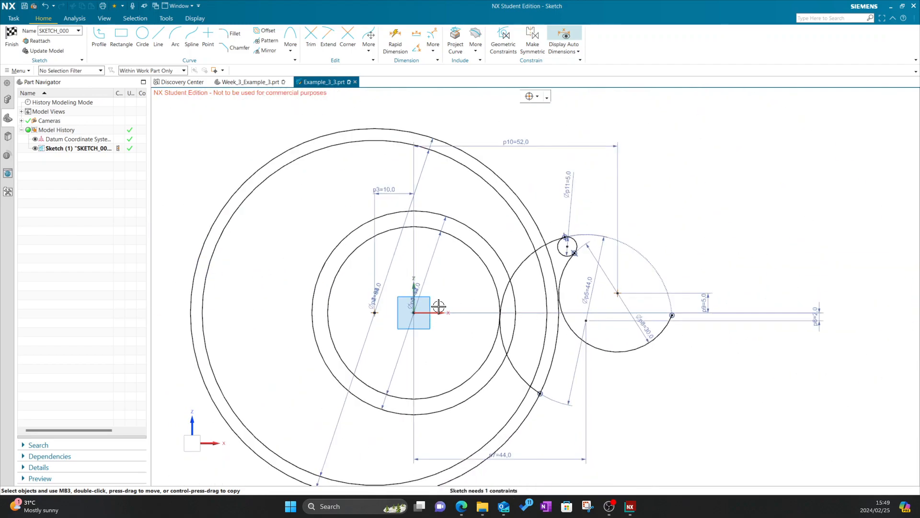
Step: Draw a horizontal line from the origin to beyond the 30 mm arc and convert it to a reference line
{"action": "left_click", "coordinate": [160, 40]}
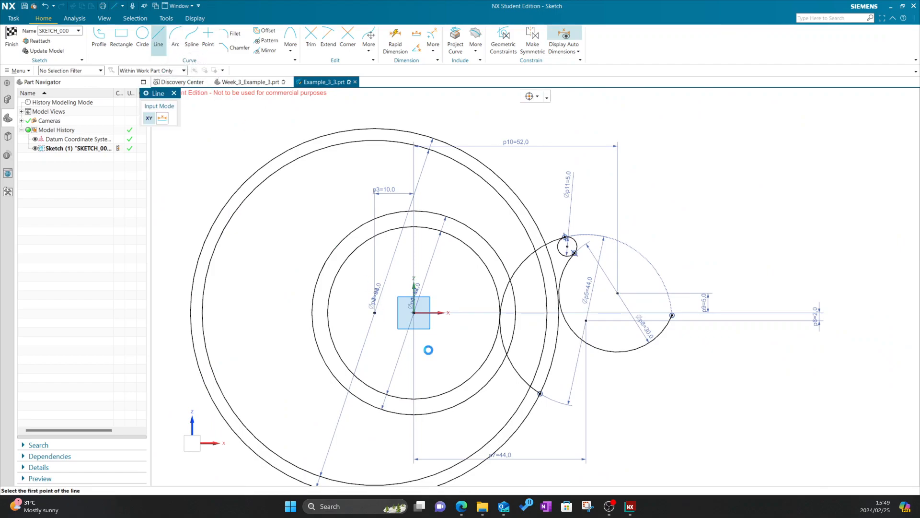
{"action": "left_click", "coordinate": [413, 313]}
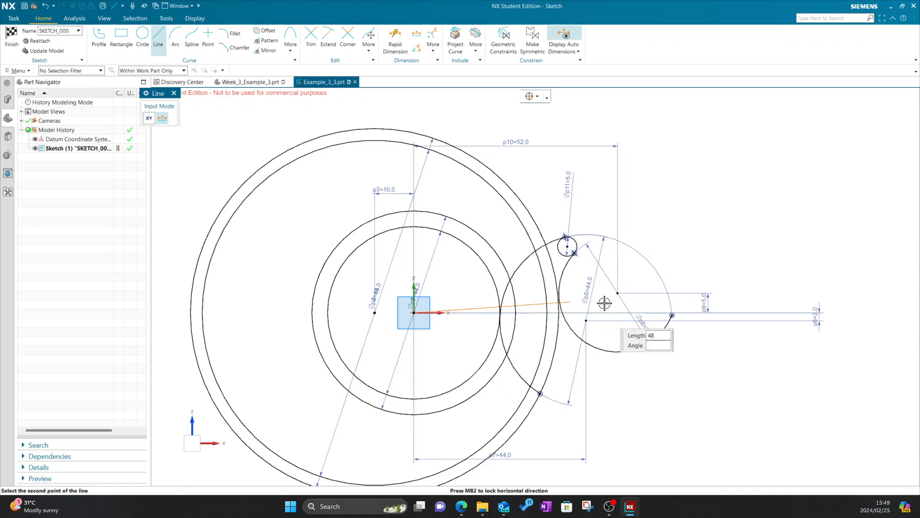
{"action": "left_click", "coordinate": [774, 314]}
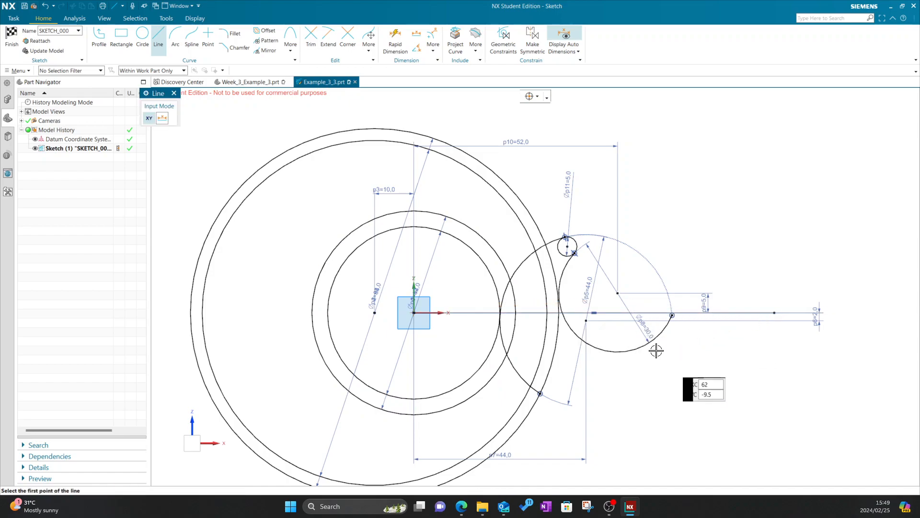
{"action": "left_click", "coordinate": [174, 93]}
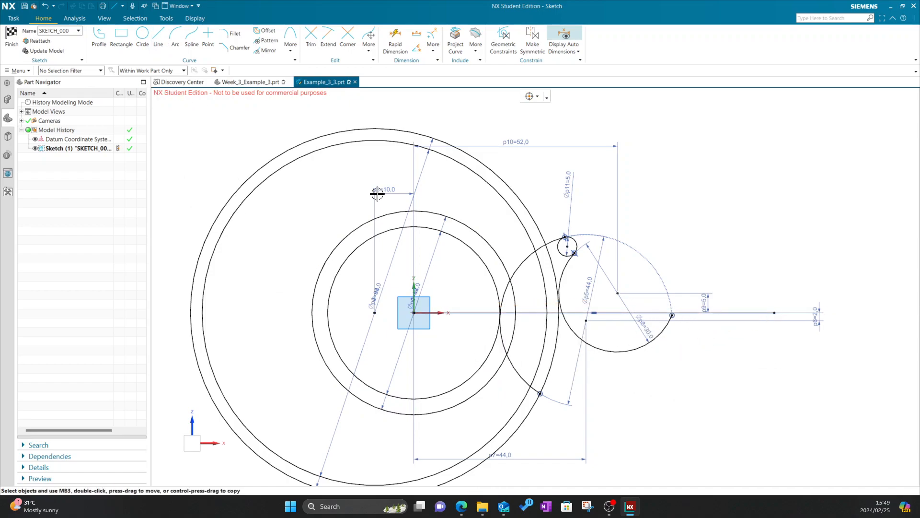
{"action": "left_click", "coordinate": [765, 312]}
{"action": "right_click", "coordinate": [764, 311]}
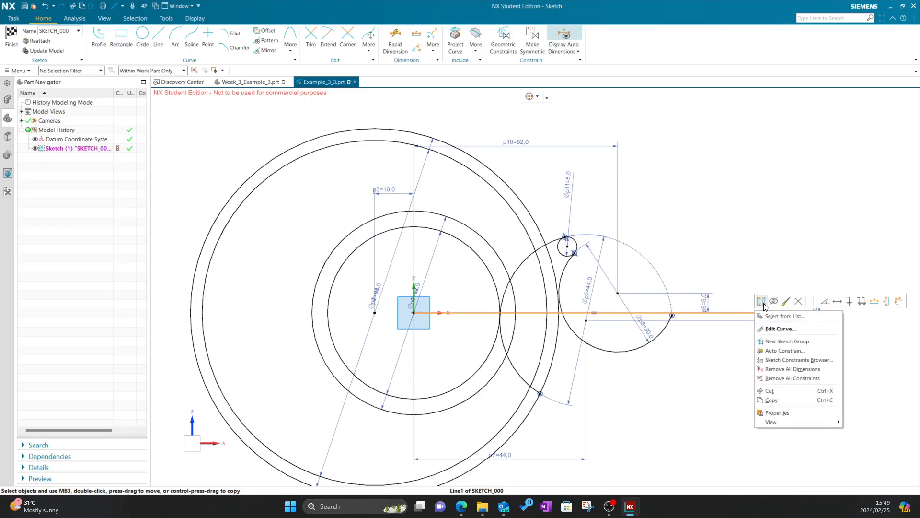
{"action": "left_click", "coordinate": [761, 301]}
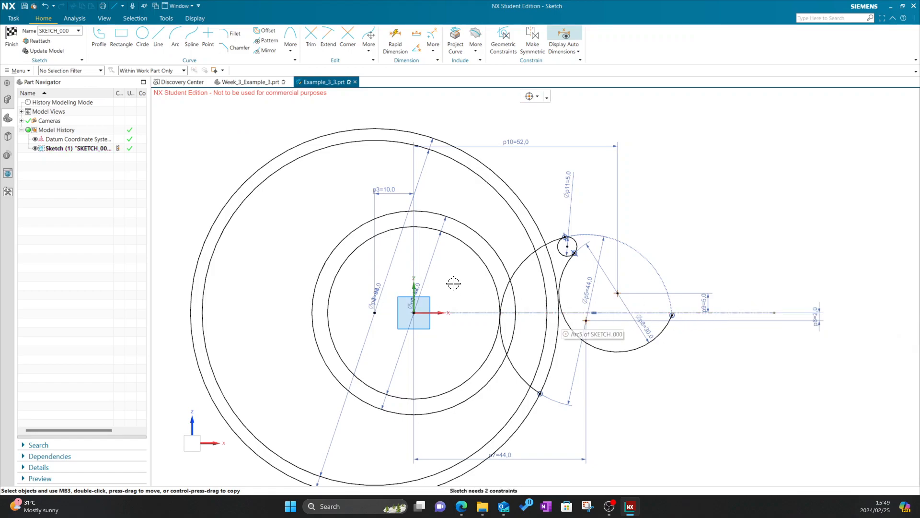
Step: Trim the 30 mm arc's lower portion back to the horizontal reference line
{"action": "left_click", "coordinate": [310, 39]}
{"action": "left_click", "coordinate": [596, 348]}
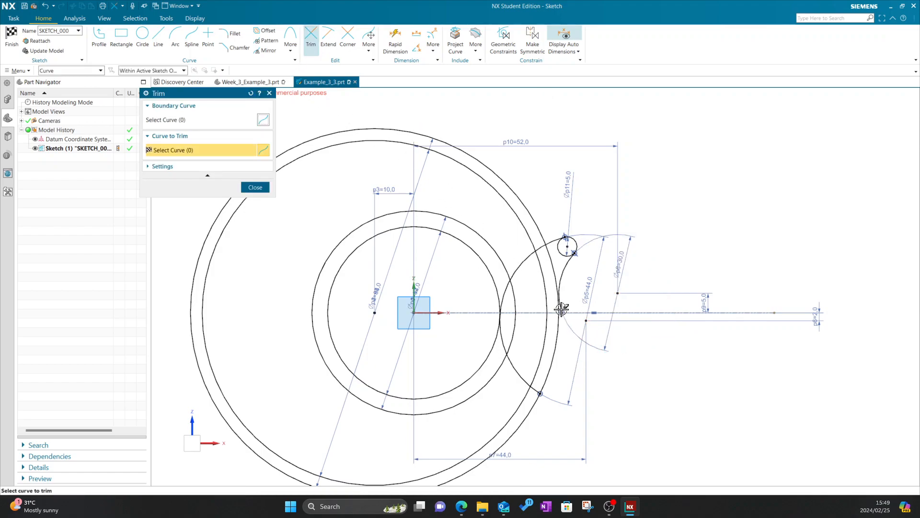
{"action": "scroll", "coordinate": [592, 344], "scroll_direction": "up", "scroll_amount": 3}
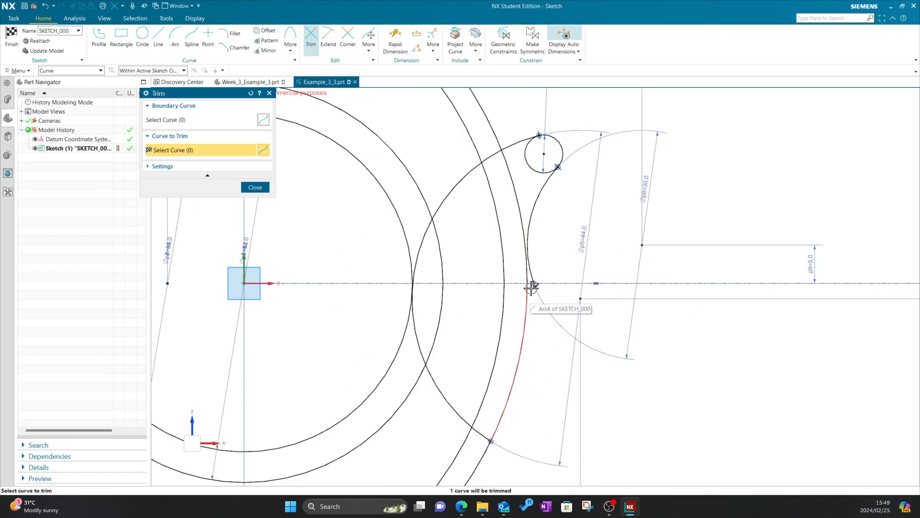
{"action": "left_click", "coordinate": [522, 326]}
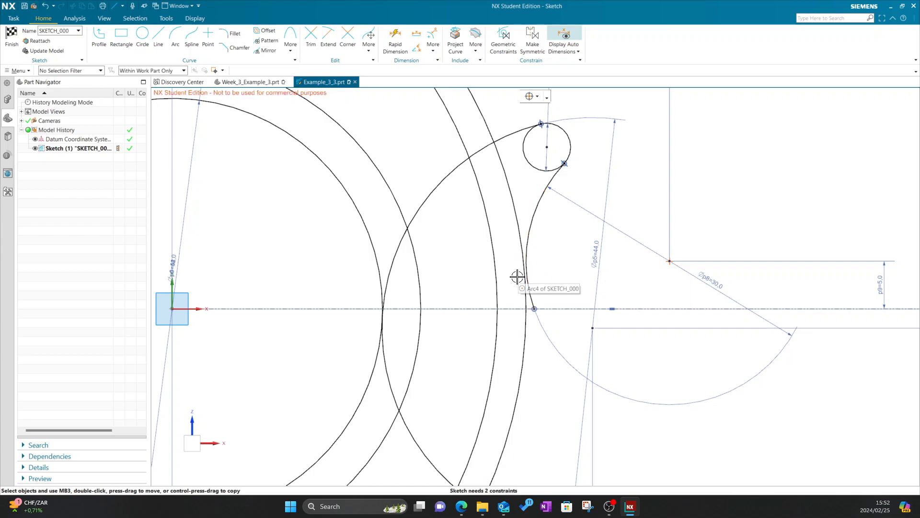
{"action": "scroll", "coordinate": [528, 290], "scroll_direction": "up", "scroll_amount": 5}
{"action": "scroll", "coordinate": [536, 273], "scroll_direction": "down", "scroll_amount": 6}
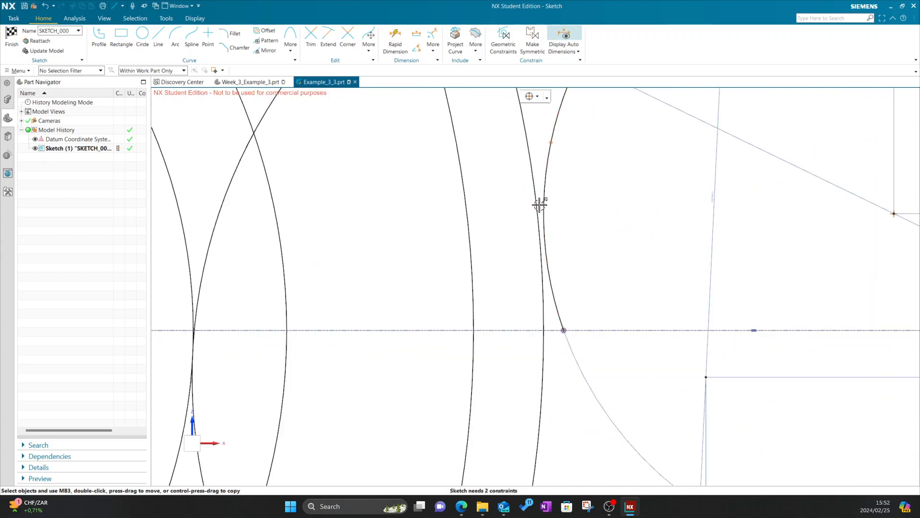
{"action": "scroll", "coordinate": [543, 294], "scroll_direction": "up", "scroll_amount": 2}
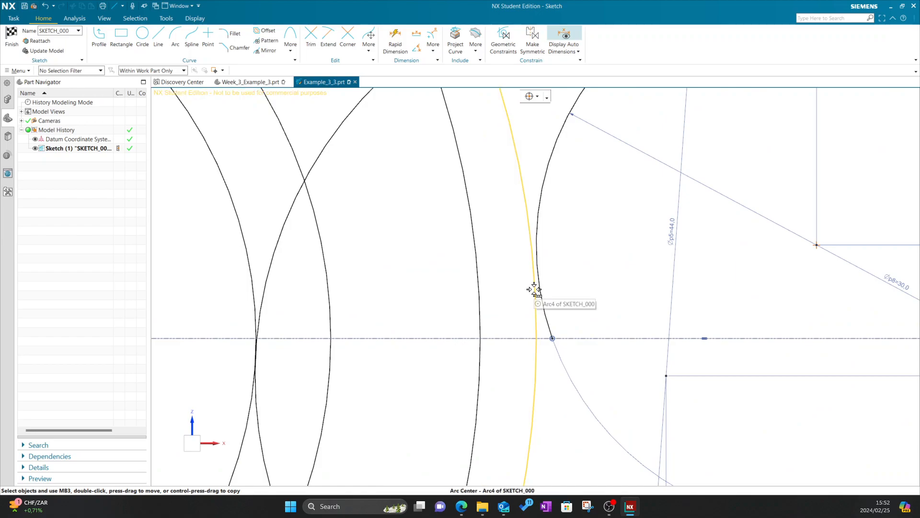
{"action": "scroll", "coordinate": [525, 293], "scroll_direction": "down", "scroll_amount": 2}
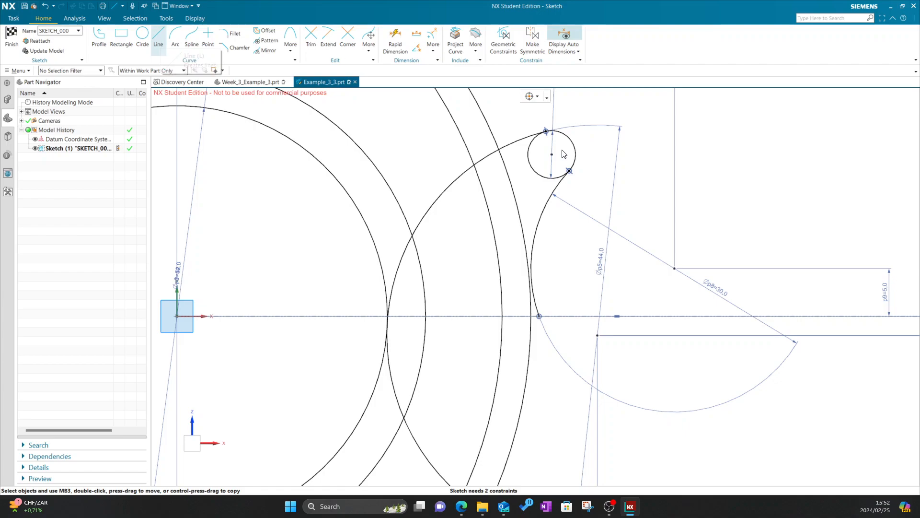
{"action": "left_click", "coordinate": [159, 39]}
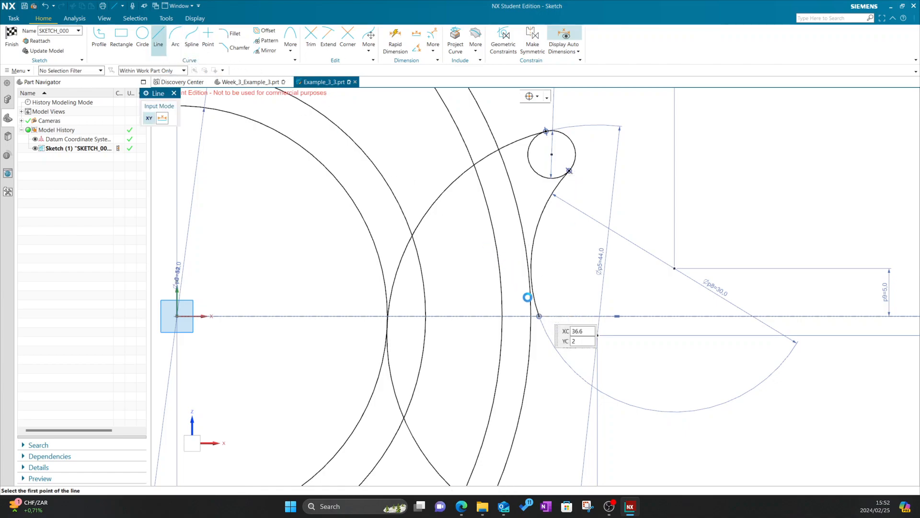
{"action": "scroll", "coordinate": [528, 297], "scroll_direction": "up", "scroll_amount": 3}
{"action": "left_click", "coordinate": [536, 320]}
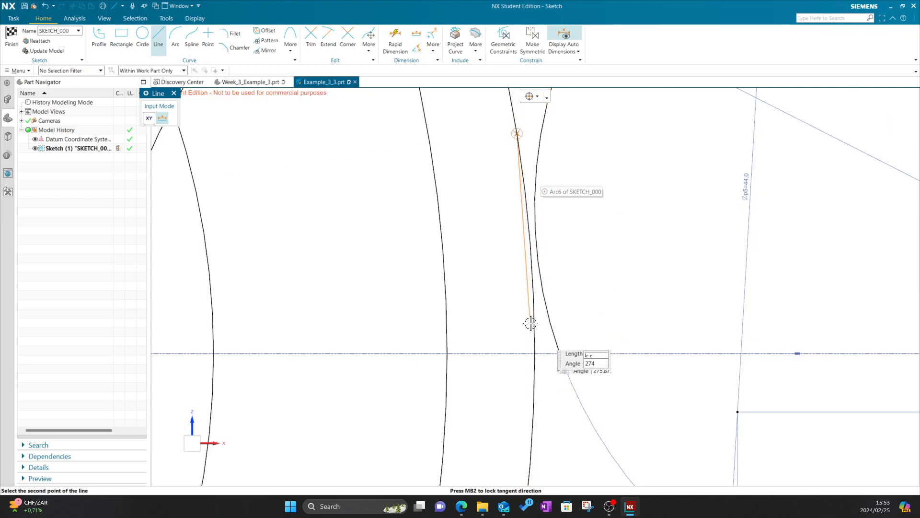
{"action": "left_click", "coordinate": [173, 94]}
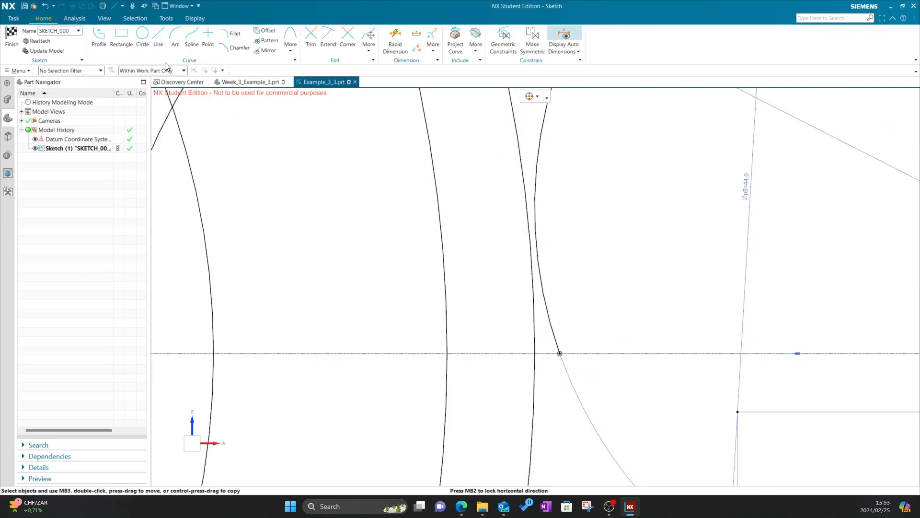
{"action": "left_click", "coordinate": [158, 37]}
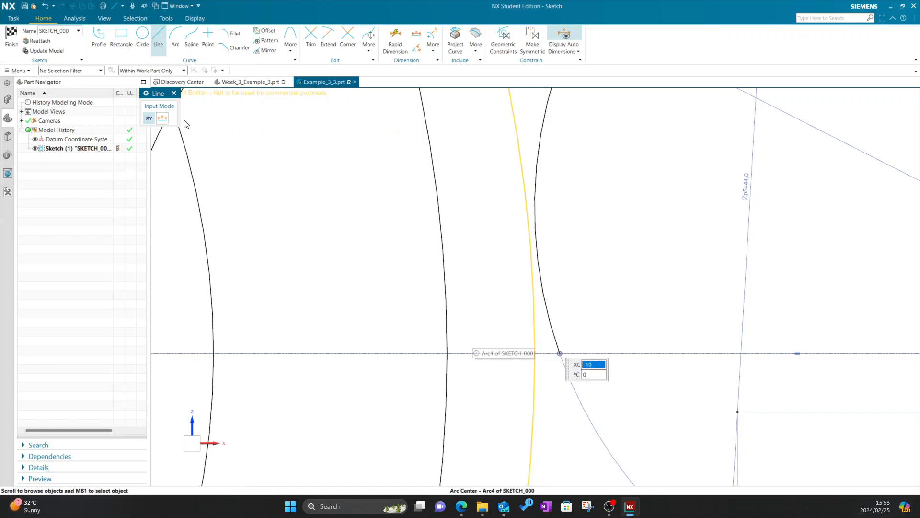
{"action": "left_click", "coordinate": [581, 300]}
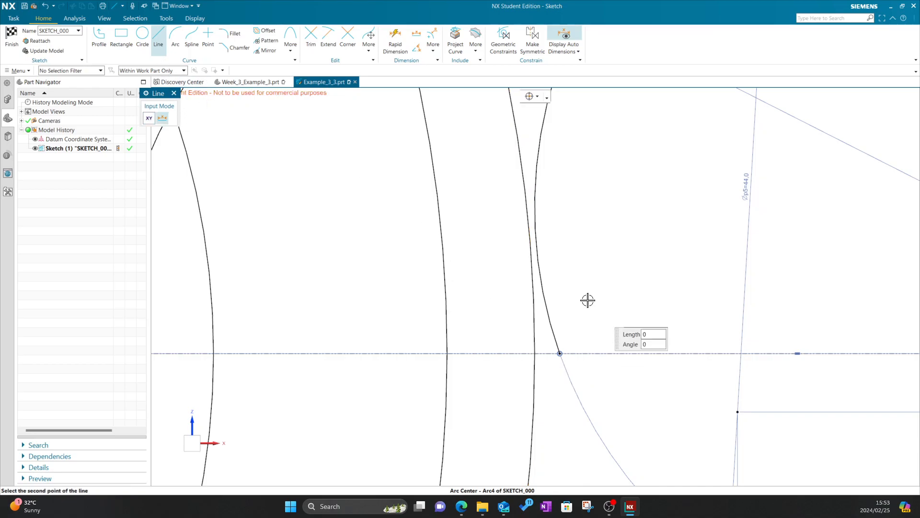
{"action": "left_click", "coordinate": [175, 93]}
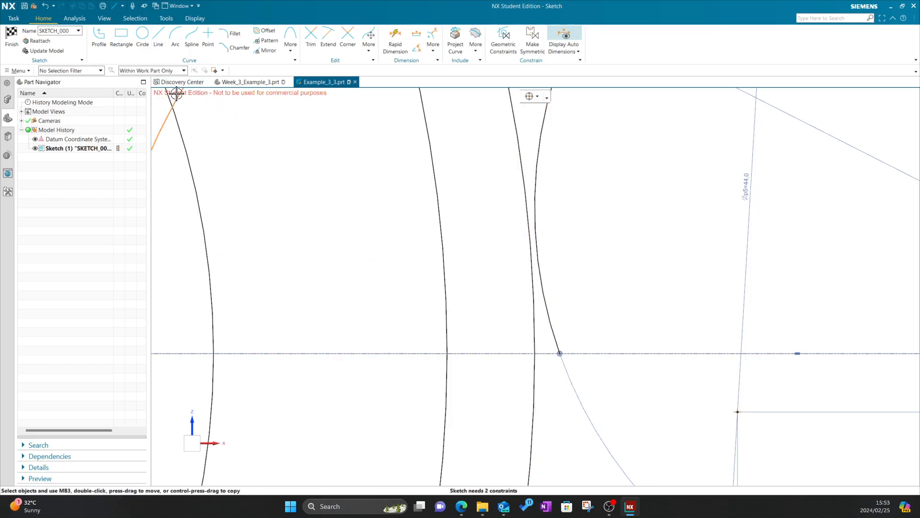
Step: Draw a vertical tangent line about 5 mm long from the outermost circle's crossing with the reference line up to the 30 mm arc
{"action": "left_click", "coordinate": [159, 36]}
{"action": "left_click", "coordinate": [535, 334]}
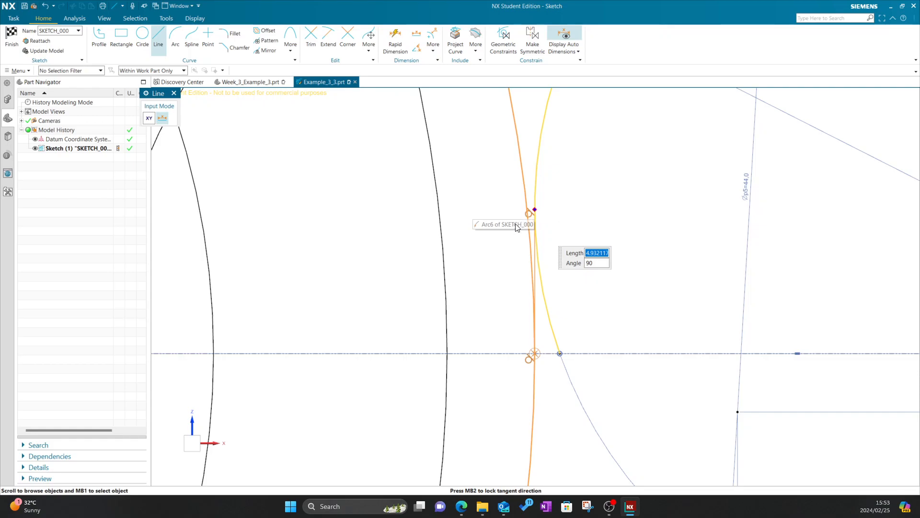
{"action": "left_click", "coordinate": [541, 210]}
{"action": "scroll", "coordinate": [520, 280], "scroll_direction": "up", "scroll_amount": 1}
{"action": "scroll", "coordinate": [528, 285], "scroll_direction": "up", "scroll_amount": 3}
{"action": "scroll", "coordinate": [526, 279], "scroll_direction": "down", "scroll_amount": 4}
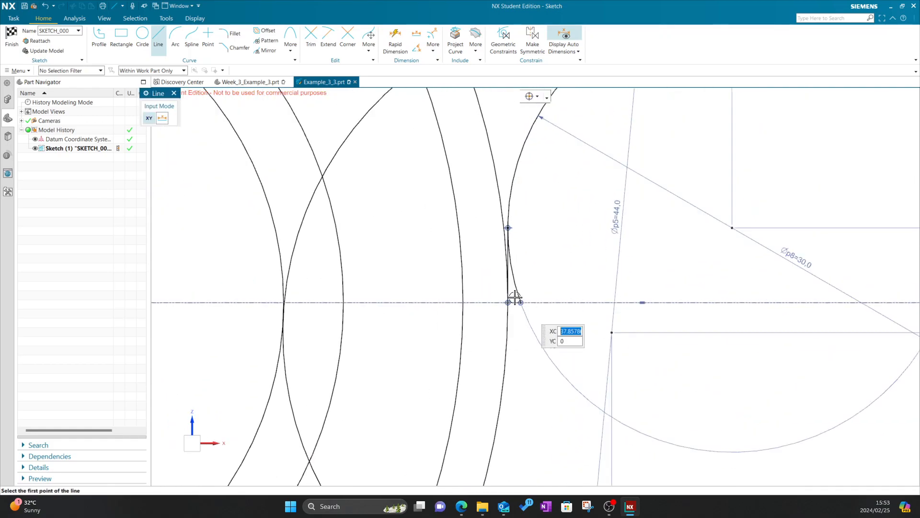
{"action": "scroll", "coordinate": [516, 142], "scroll_direction": "up", "scroll_amount": 2}
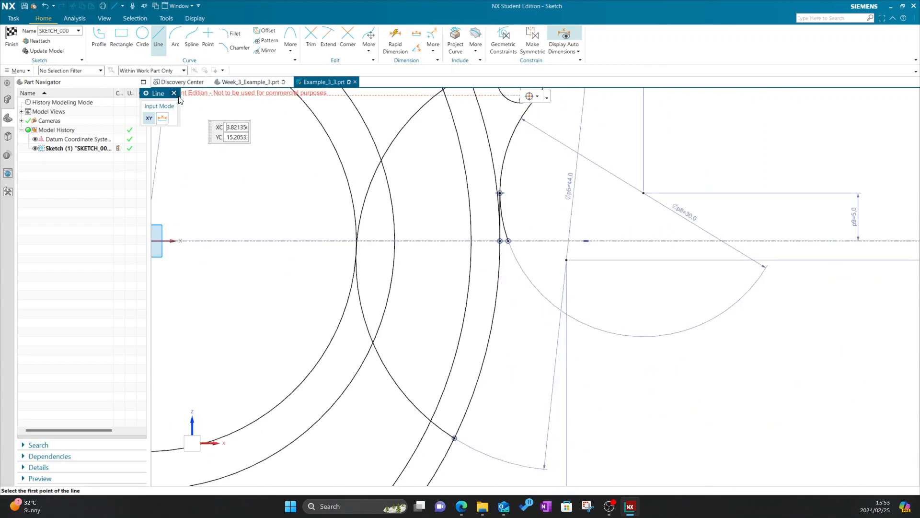
{"action": "left_click", "coordinate": [174, 94]}
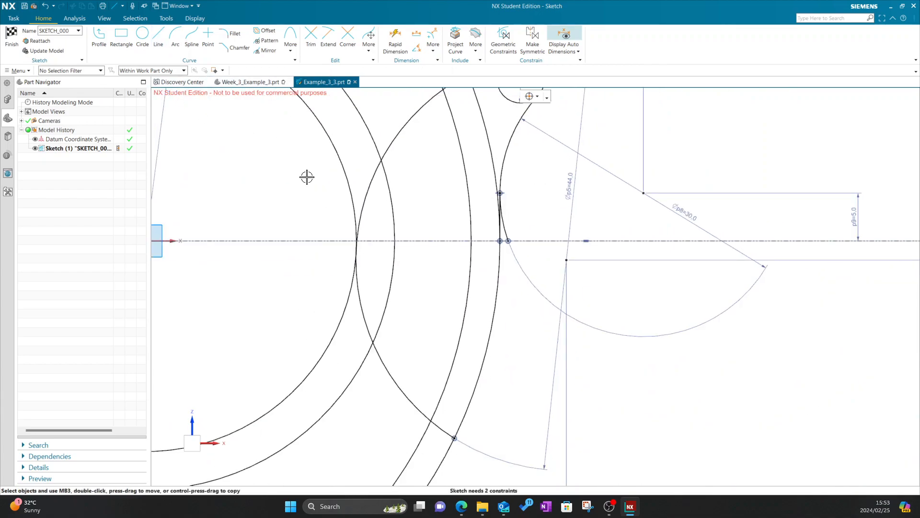
{"action": "scroll", "coordinate": [357, 196], "scroll_direction": "up", "scroll_amount": 4}
{"action": "scroll", "coordinate": [378, 198], "scroll_direction": "down", "scroll_amount": 6}
{"action": "middle_click_drag", "start_coordinate": [558, 200], "coordinate": [506, 260], "text": "shift"}
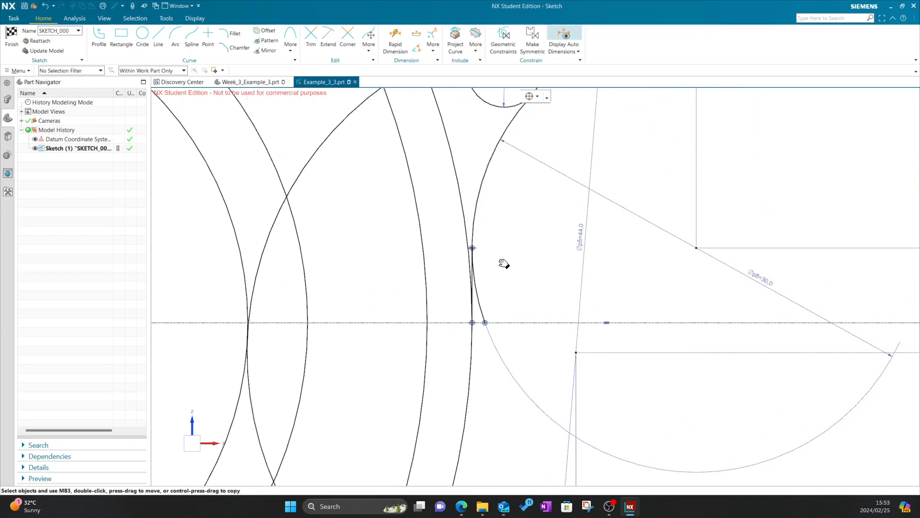
{"action": "scroll", "coordinate": [482, 272], "scroll_direction": "down", "scroll_amount": 3}
{"action": "scroll", "coordinate": [483, 271], "scroll_direction": "up", "scroll_amount": 4}
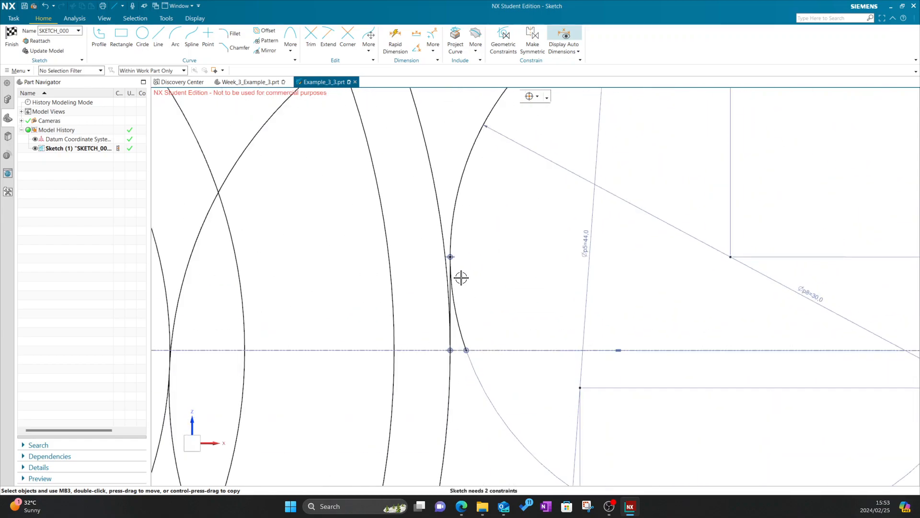
Step: Trim the leftover piece of the 30 mm arc between the vertical tangent line's upper end and the horizontal reference line
{"action": "scroll", "coordinate": [461, 277], "scroll_direction": "up", "scroll_amount": 3}
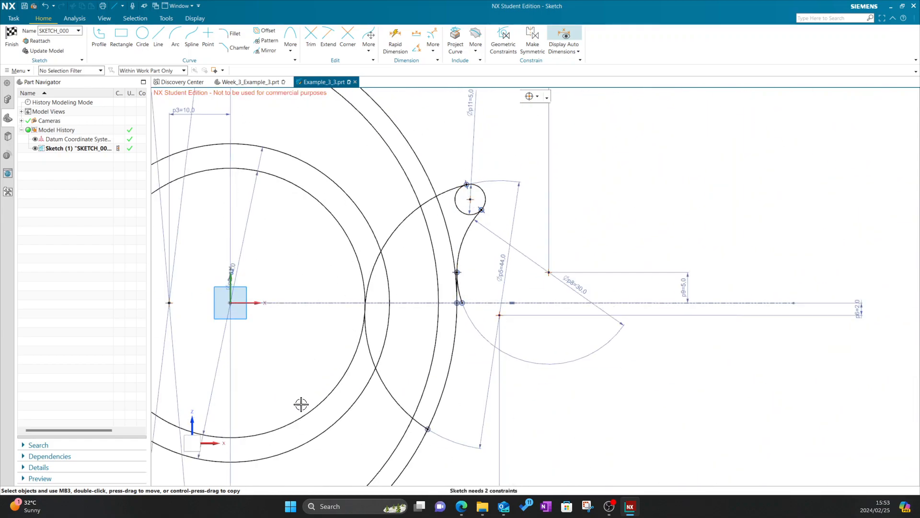
{"action": "scroll", "coordinate": [481, 245], "scroll_direction": "down", "scroll_amount": 8}
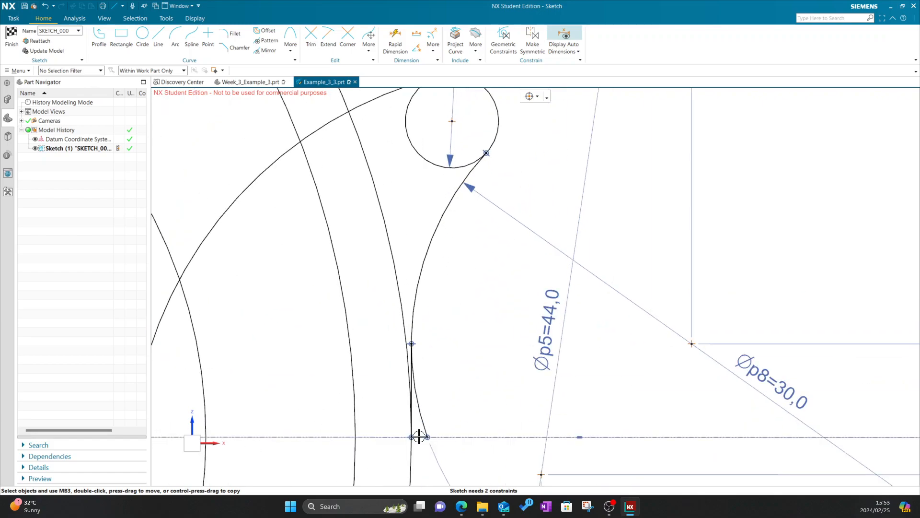
{"action": "left_click", "coordinate": [312, 39]}
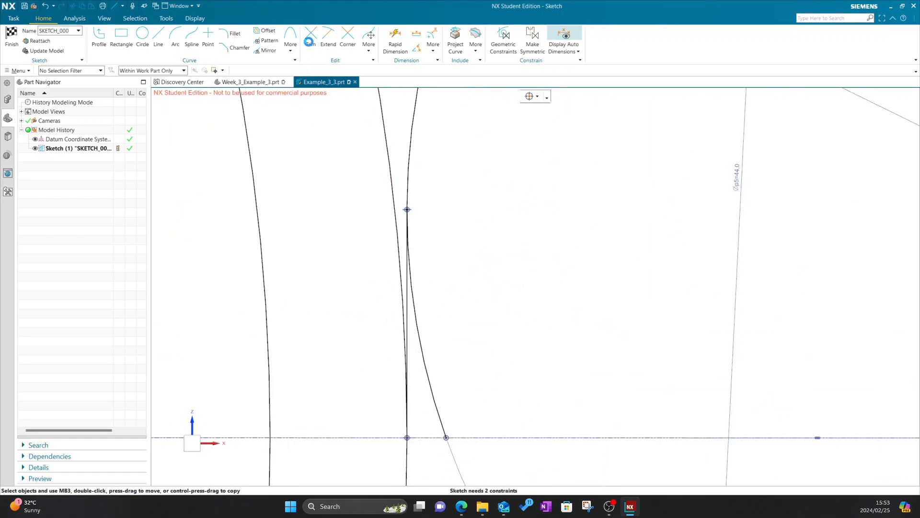
{"action": "left_click", "coordinate": [434, 397]}
{"action": "scroll", "coordinate": [451, 391], "scroll_direction": "up", "scroll_amount": 8}
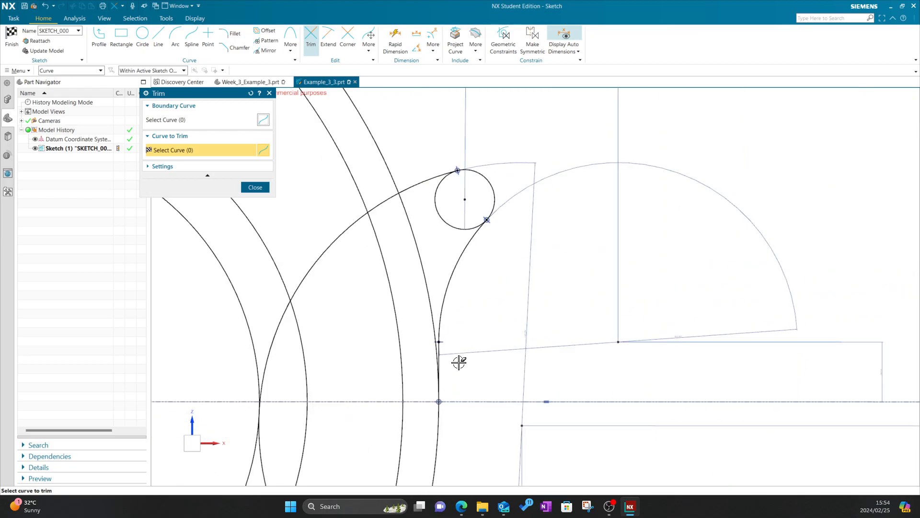
Step: Trim the outermost circle's segment between the 44 mm arc and the horizontal reference line
{"action": "left_click", "coordinate": [405, 321]}
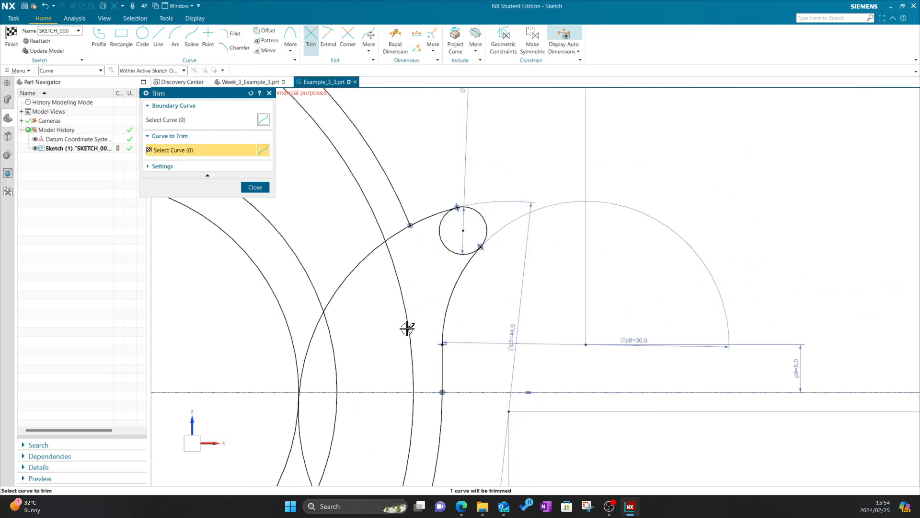
{"action": "scroll", "coordinate": [405, 321], "scroll_direction": "up", "scroll_amount": 5}
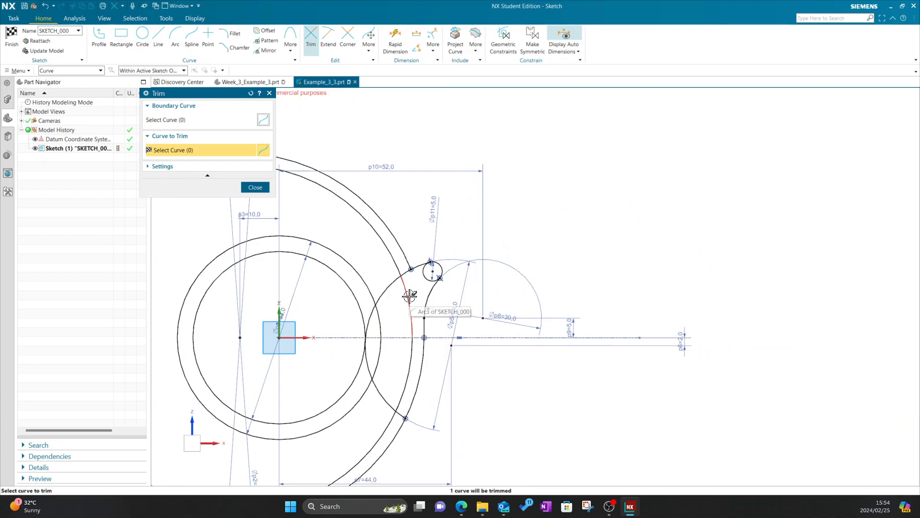
{"action": "scroll", "coordinate": [411, 297], "scroll_direction": "up", "scroll_amount": 3}
{"action": "scroll", "coordinate": [413, 298], "scroll_direction": "down", "scroll_amount": 4}
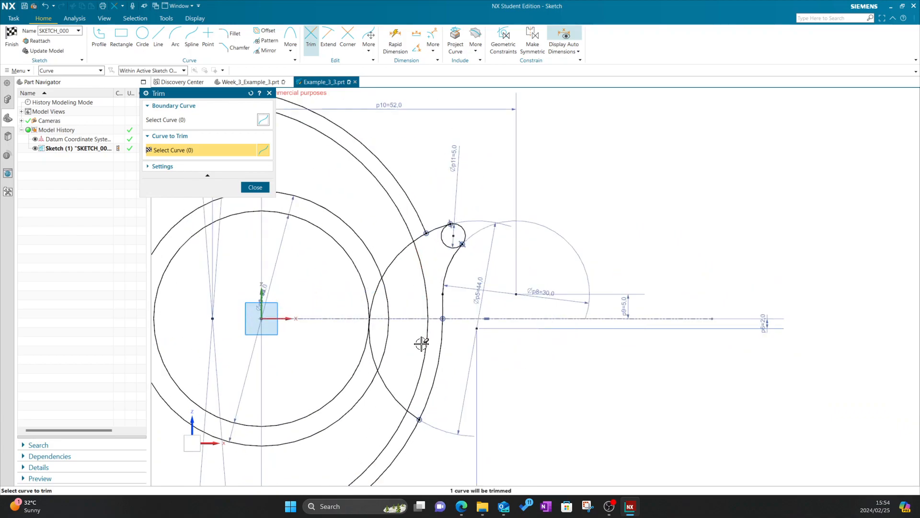
{"action": "scroll", "coordinate": [425, 313], "scroll_direction": "up", "scroll_amount": 5}
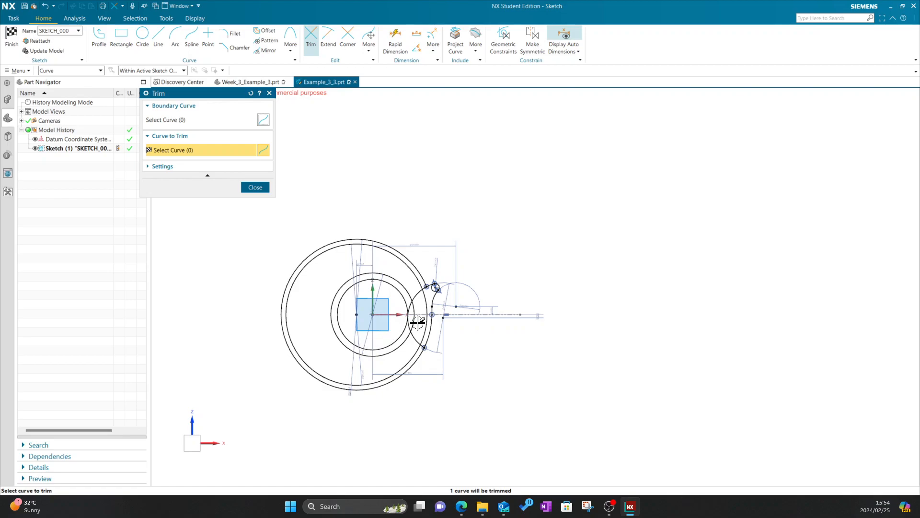
{"action": "scroll", "coordinate": [433, 268], "scroll_direction": "down", "scroll_amount": 5}
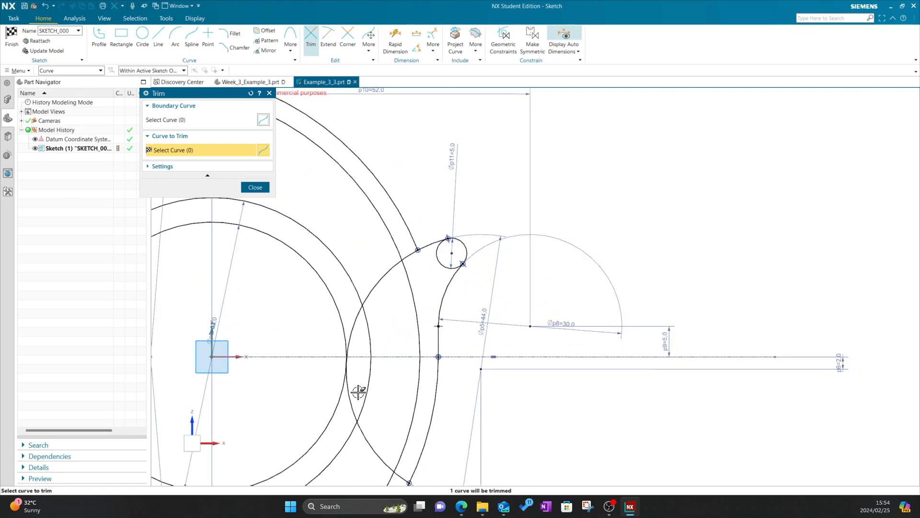
Step: Trim the 44 mm arc's lower portion back to where it meets the innermost circle
{"action": "scroll", "coordinate": [369, 411], "scroll_direction": "up", "scroll_amount": 5}
{"action": "scroll", "coordinate": [374, 388], "scroll_direction": "down", "scroll_amount": 5}
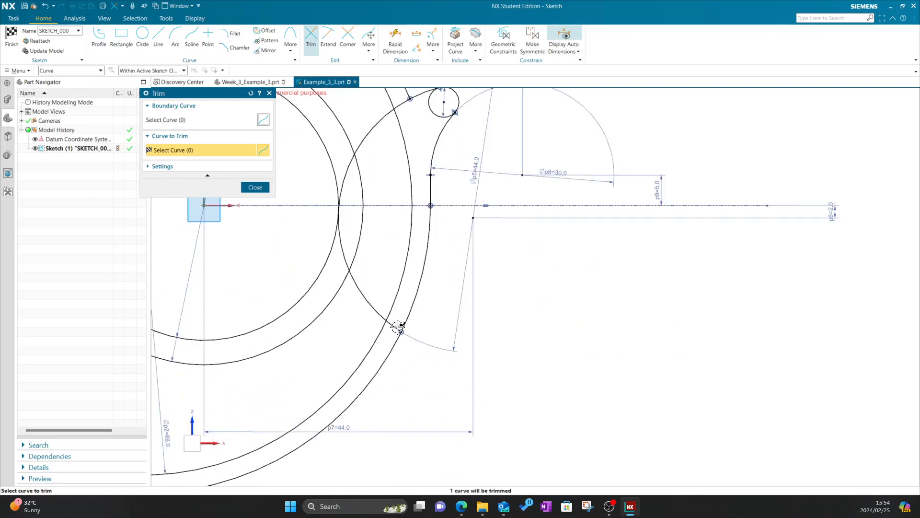
{"action": "left_click", "coordinate": [369, 303]}
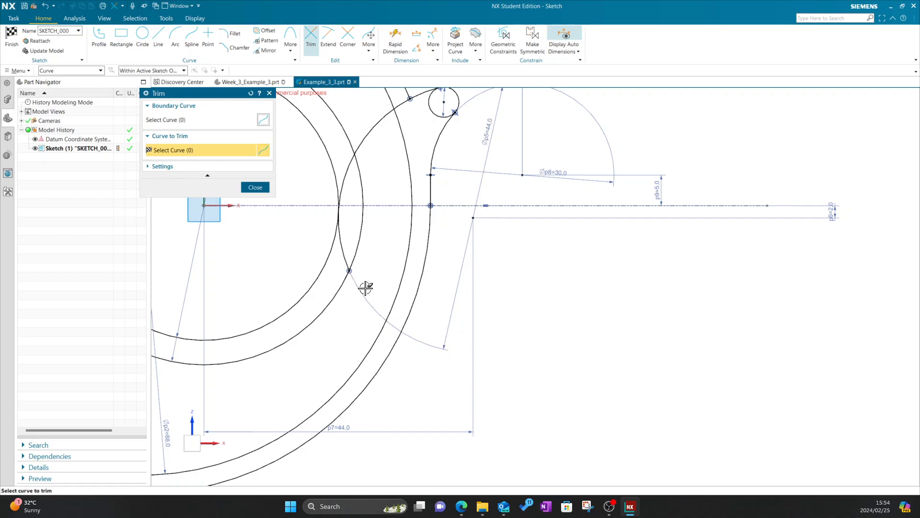
{"action": "left_click", "coordinate": [340, 242]}
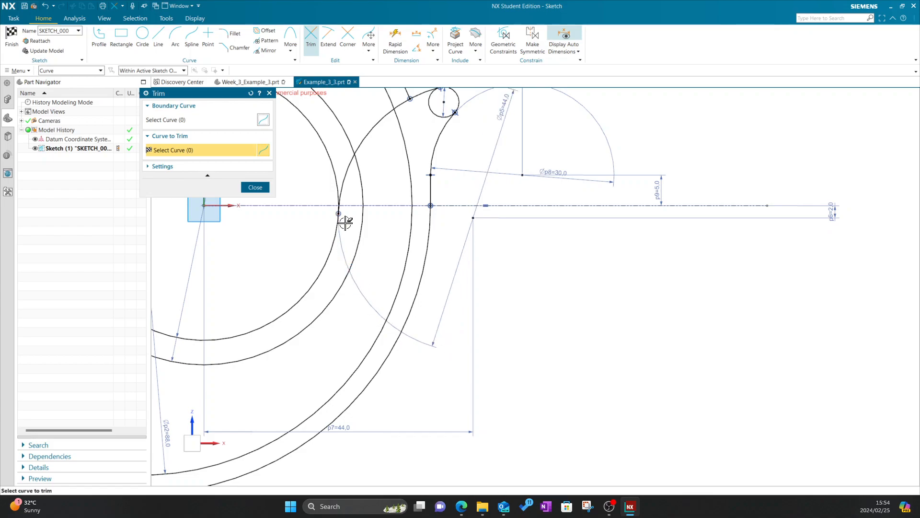
Step: Check the hook tip in the PDF drawing and trim away the inner portion of the 5 mm tip circle in NX
{"action": "scroll", "coordinate": [346, 224], "scroll_direction": "down", "scroll_amount": 3}
{"action": "scroll", "coordinate": [340, 241], "scroll_direction": "up", "scroll_amount": 5}
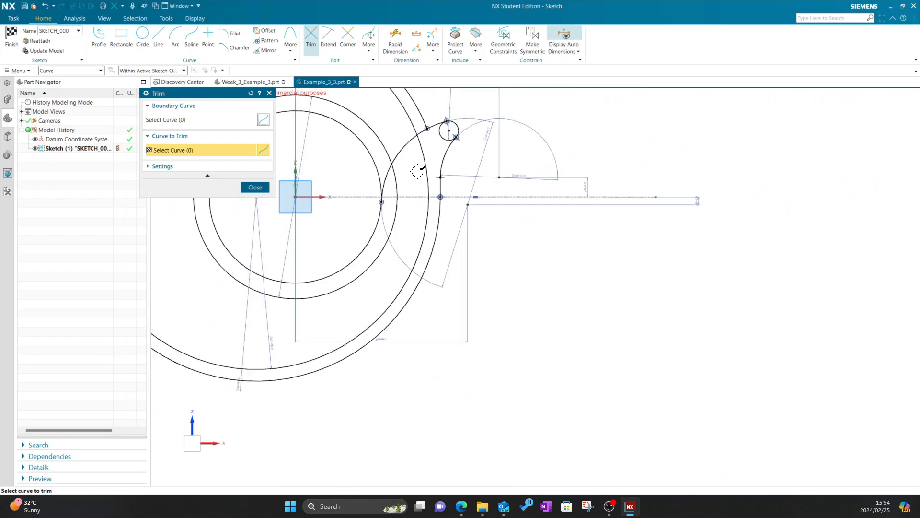
{"action": "mouse_move", "coordinate": [461, 506]}
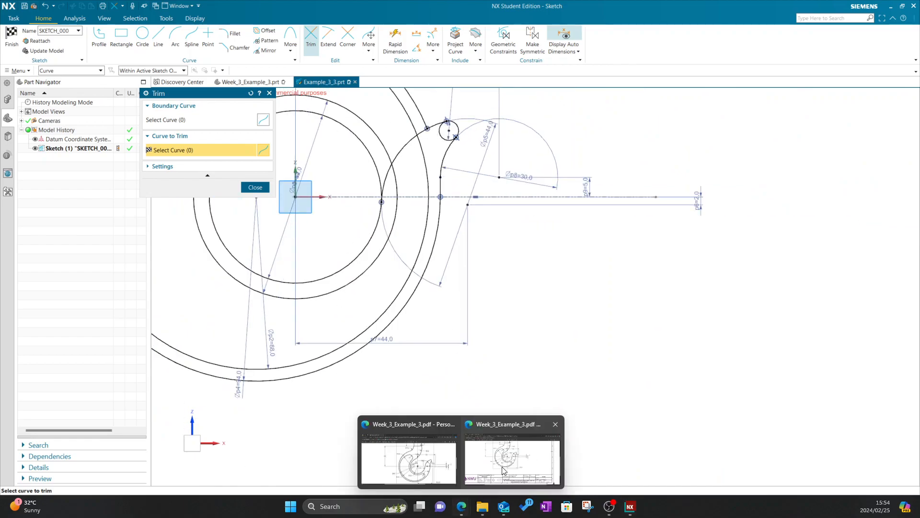
{"action": "left_click", "coordinate": [515, 383]}
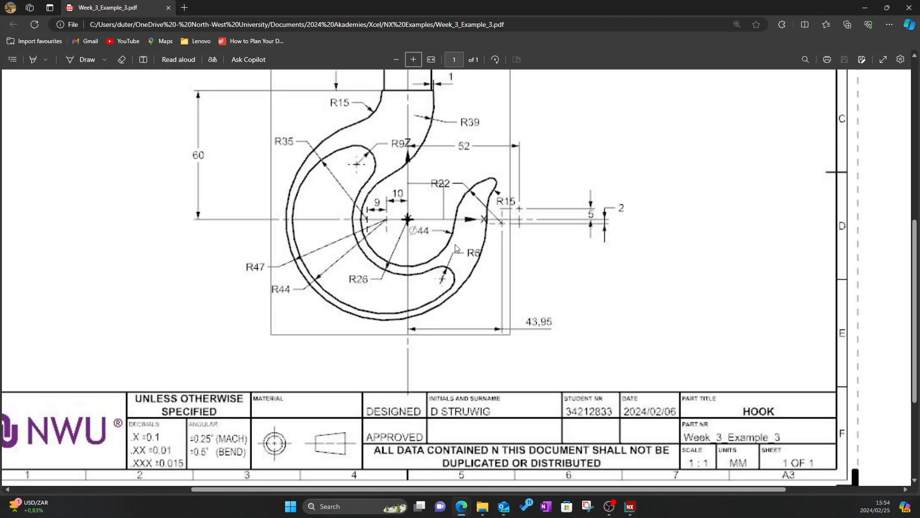
{"action": "left_click", "coordinate": [631, 506]}
{"action": "scroll", "coordinate": [431, 142], "scroll_direction": "down", "scroll_amount": 3}
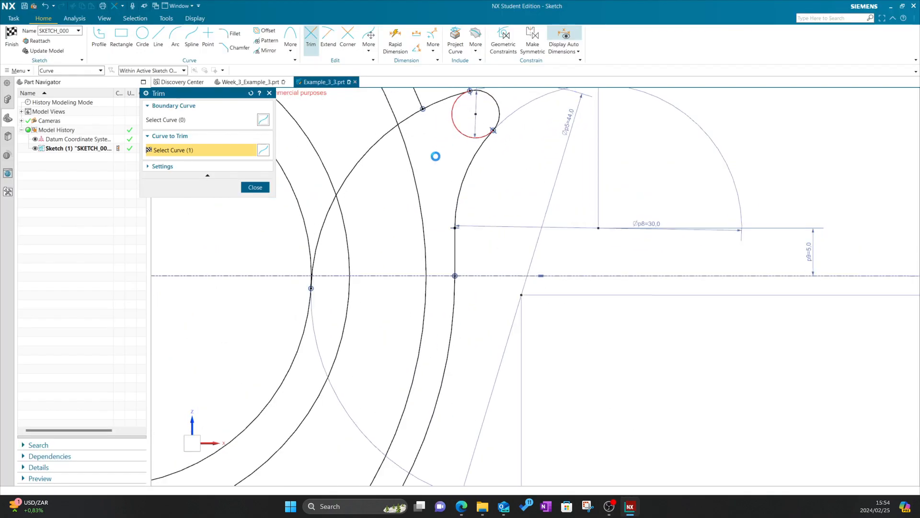
{"action": "left_click", "coordinate": [260, 191]}
{"action": "scroll", "coordinate": [439, 268], "scroll_direction": "up", "scroll_amount": 2}
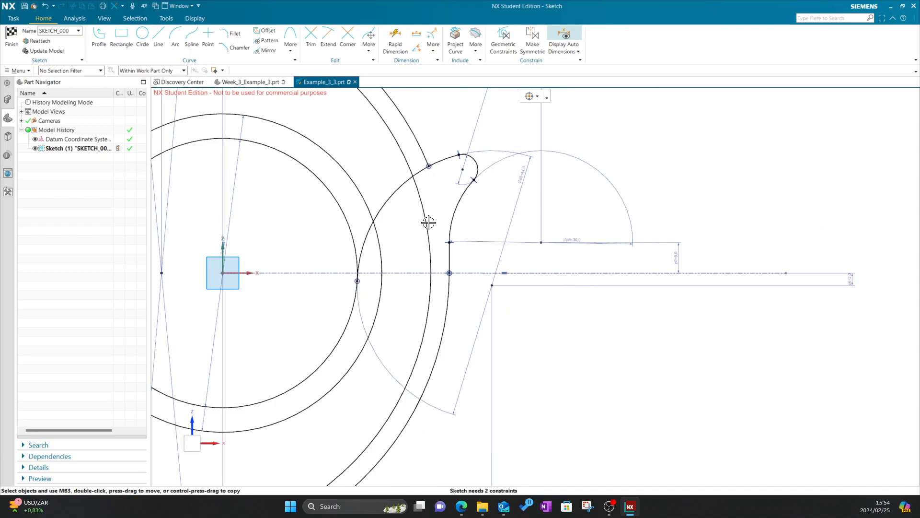
Step: Consult the PDF drawing for the R6 corner and draw a 12 mm diameter circle in NX below the origin, inside the 88 mm circle
{"action": "scroll", "coordinate": [451, 303], "scroll_direction": "up", "scroll_amount": 4}
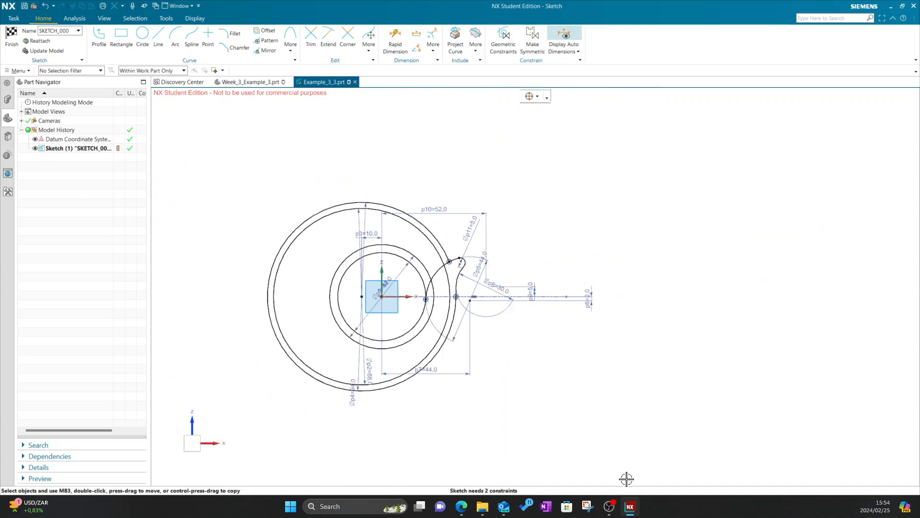
{"action": "left_click", "coordinate": [632, 508]}
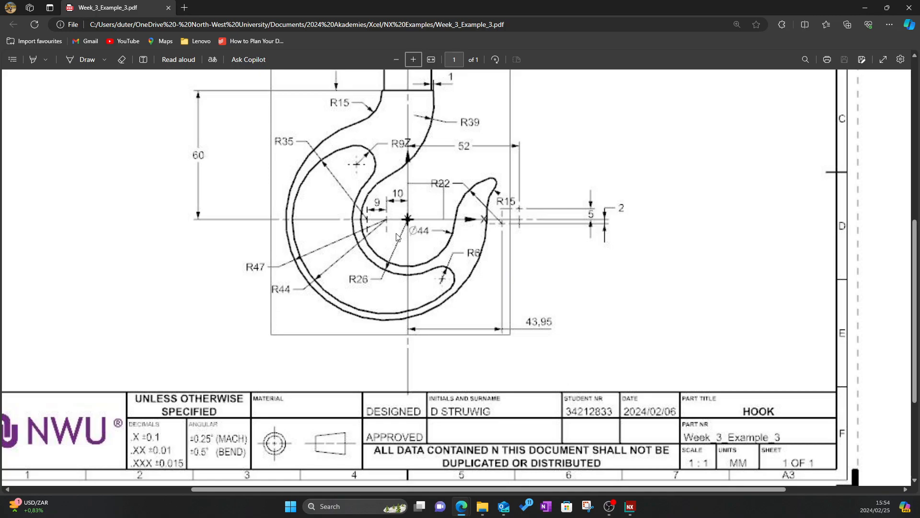
{"action": "scroll", "coordinate": [408, 221], "scroll_direction": "up", "scroll_amount": 4}
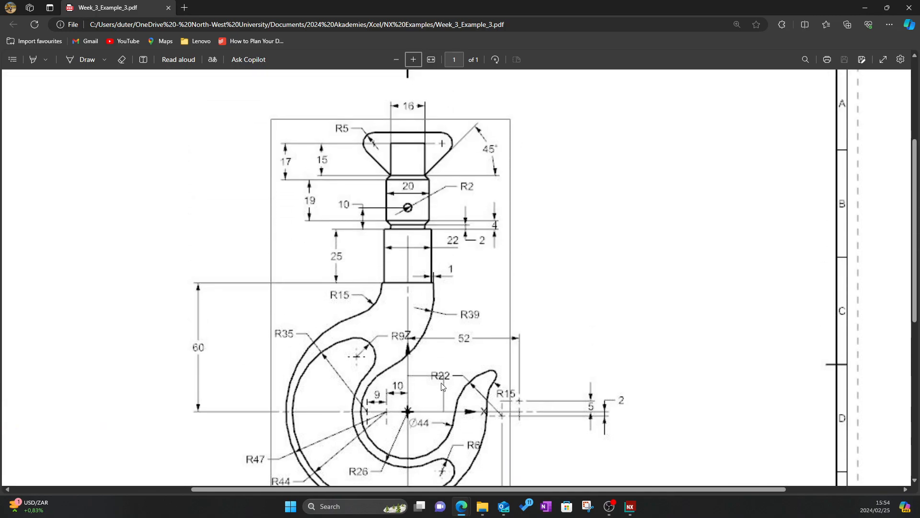
{"action": "scroll", "coordinate": [386, 311], "scroll_direction": "down", "scroll_amount": 3}
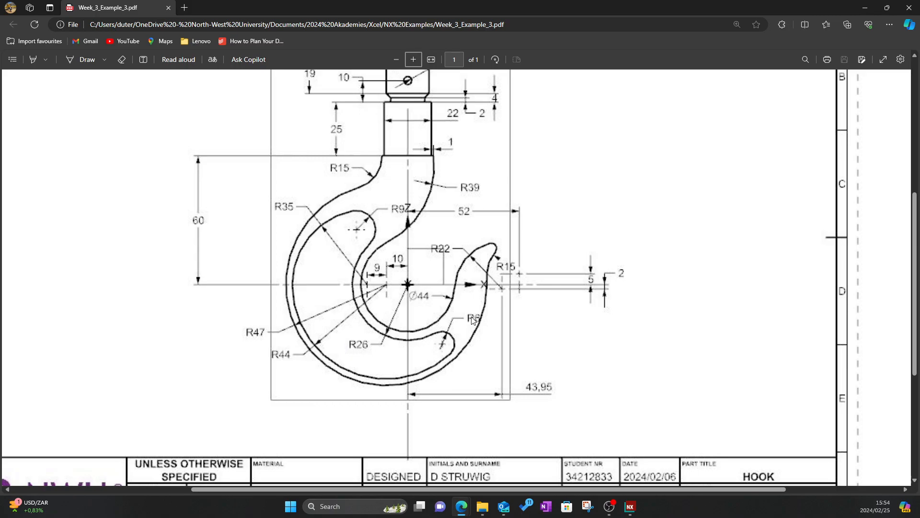
{"action": "left_click", "coordinate": [630, 506]}
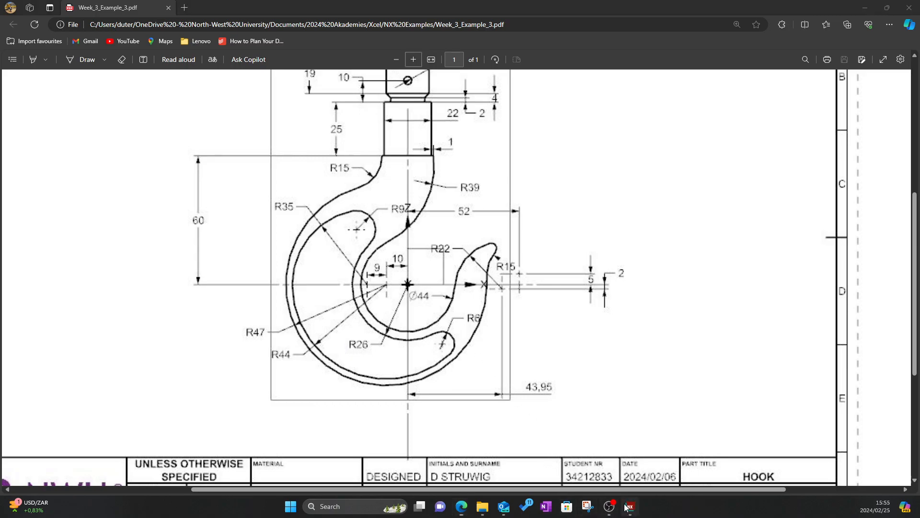
{"action": "scroll", "coordinate": [376, 397], "scroll_direction": "up", "scroll_amount": 4}
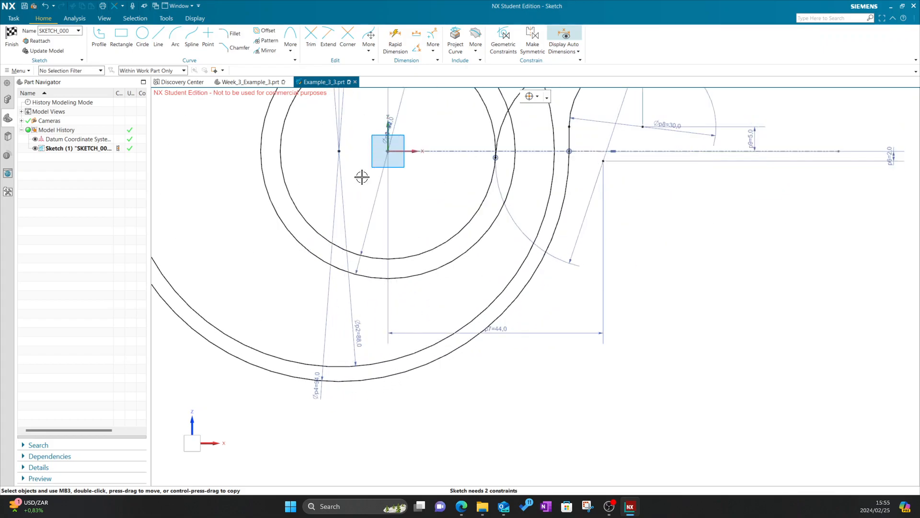
{"action": "left_click", "coordinate": [143, 33]}
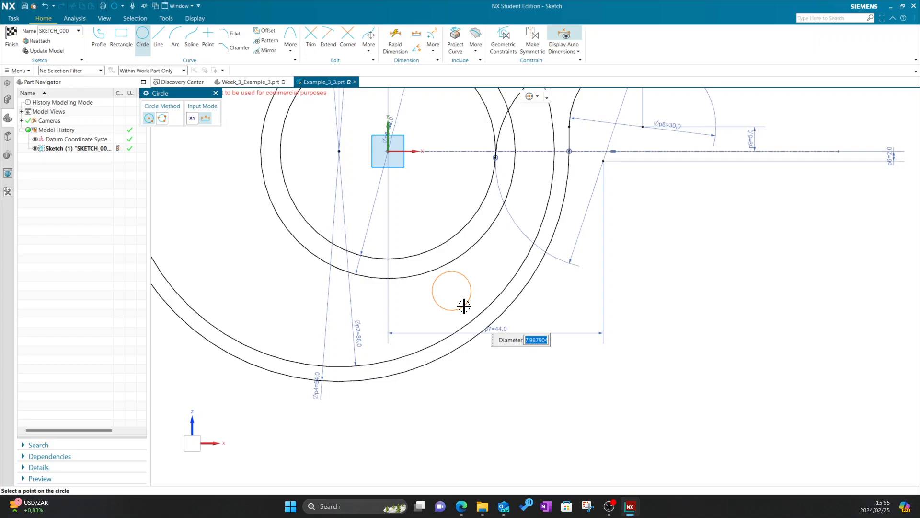
{"action": "type", "text": "1"}
{"action": "key", "text": "Return"}
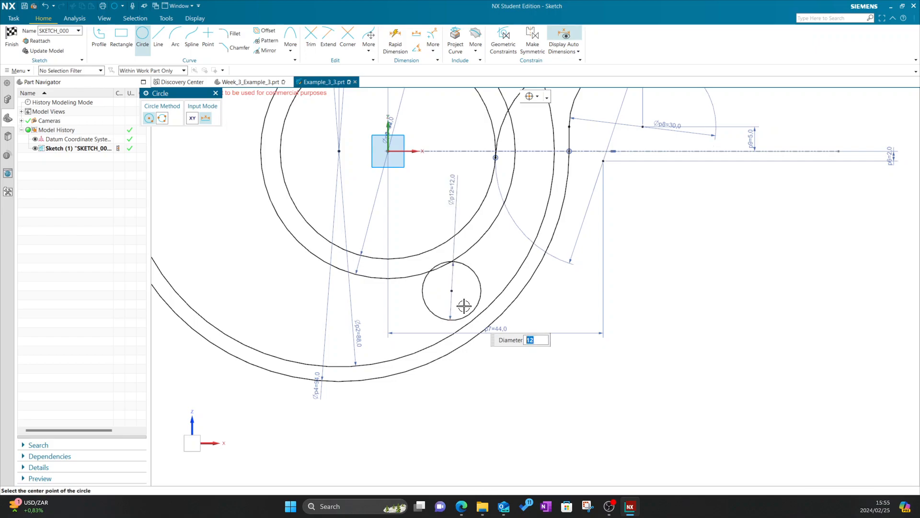
{"action": "left_click", "coordinate": [216, 93]}
Step: Compare the R6 corner with the PDF drawing and move the 12 mm circle in NX clear of the 52 mm circle
{"action": "mouse_move", "coordinate": [462, 507]}
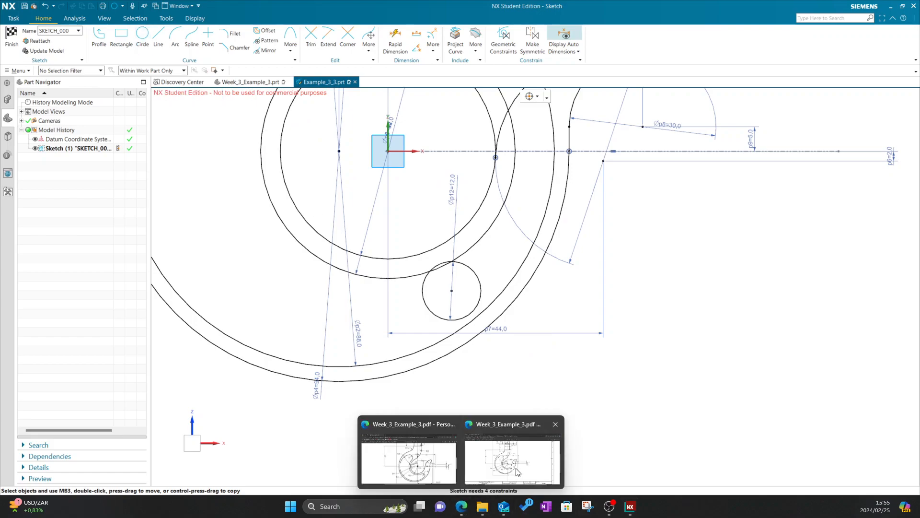
{"action": "left_click", "coordinate": [506, 461]}
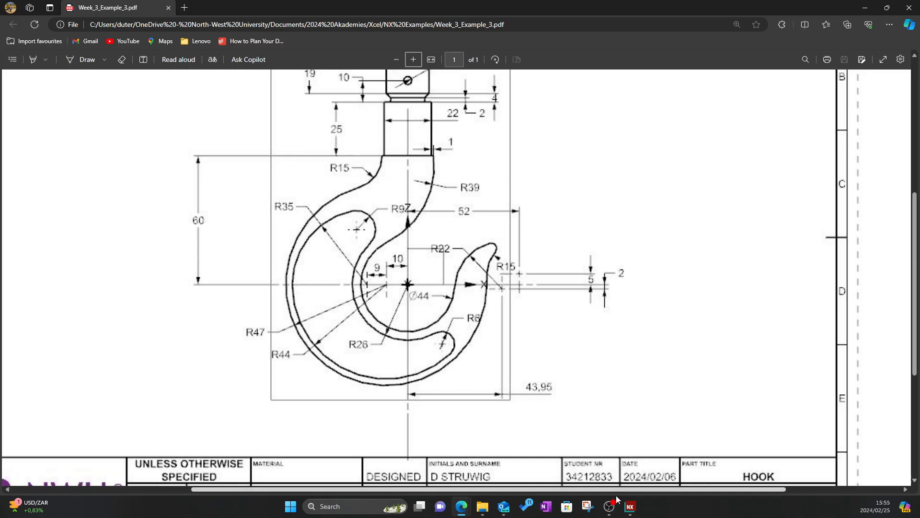
{"action": "mouse_move", "coordinate": [629, 506]}
{"action": "left_click", "coordinate": [598, 439]}
{"action": "left_click_drag", "start_coordinate": [451, 290], "coordinate": [389, 284]}
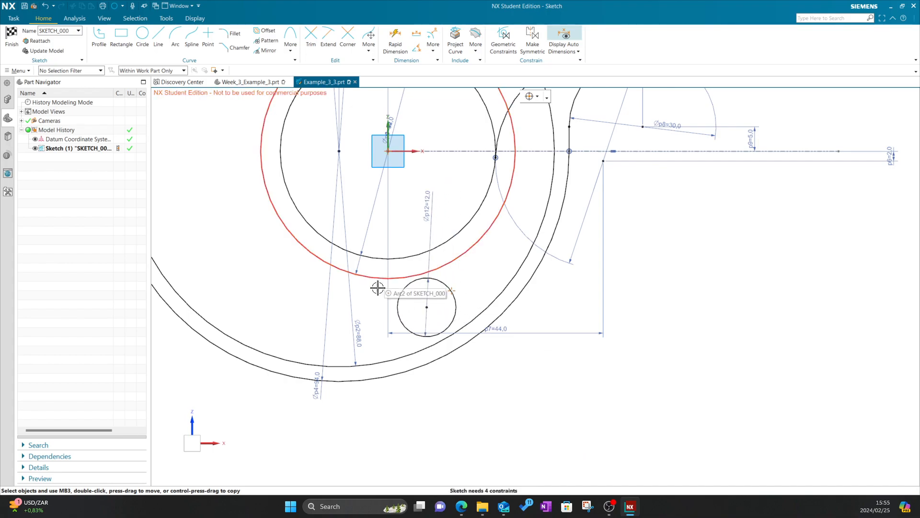
Step: Make the 12 mm circle tangent to the outside of the 52 mm circle
{"action": "scroll", "coordinate": [369, 357], "scroll_direction": "down", "scroll_amount": 3}
{"action": "middle_click_drag", "start_coordinate": [329, 312], "coordinate": [386, 366], "text": "shift"}
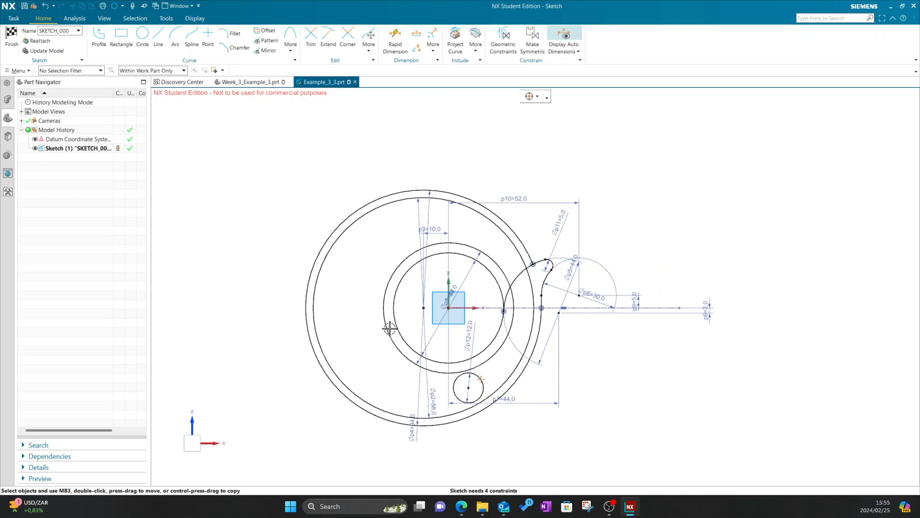
{"action": "scroll", "coordinate": [481, 382], "scroll_direction": "up", "scroll_amount": 4}
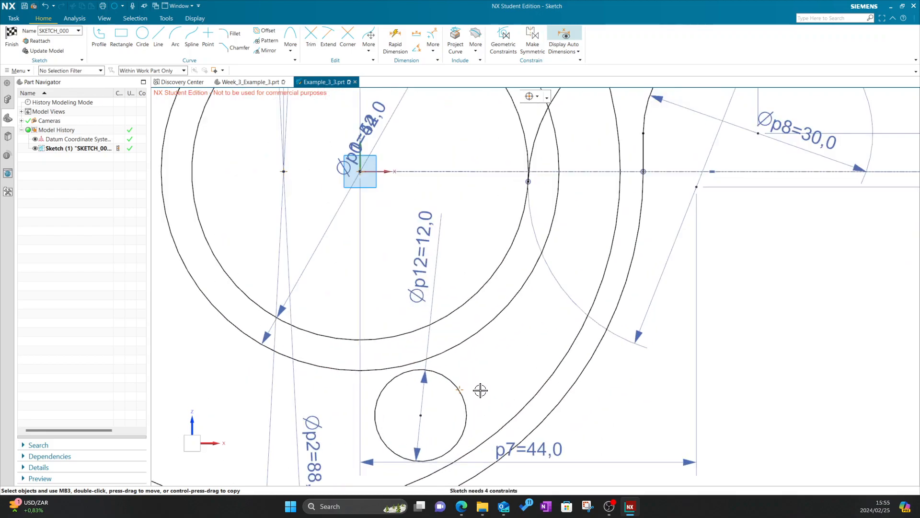
{"action": "left_click", "coordinate": [453, 381]}
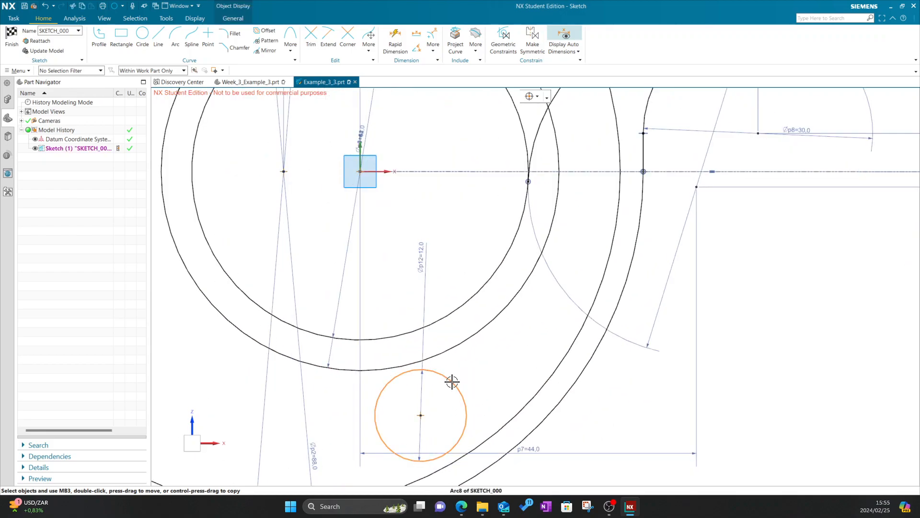
{"action": "left_click", "coordinate": [449, 352]}
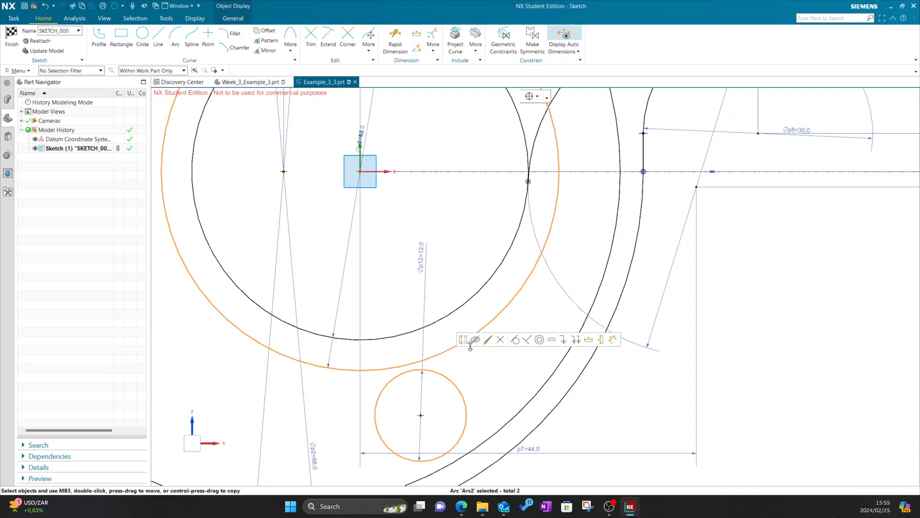
{"action": "left_click", "coordinate": [515, 340]}
Step: Make the 12 mm circle tangent to the inside of the 88 mm circle
{"action": "scroll", "coordinate": [395, 371], "scroll_direction": "down", "scroll_amount": 1}
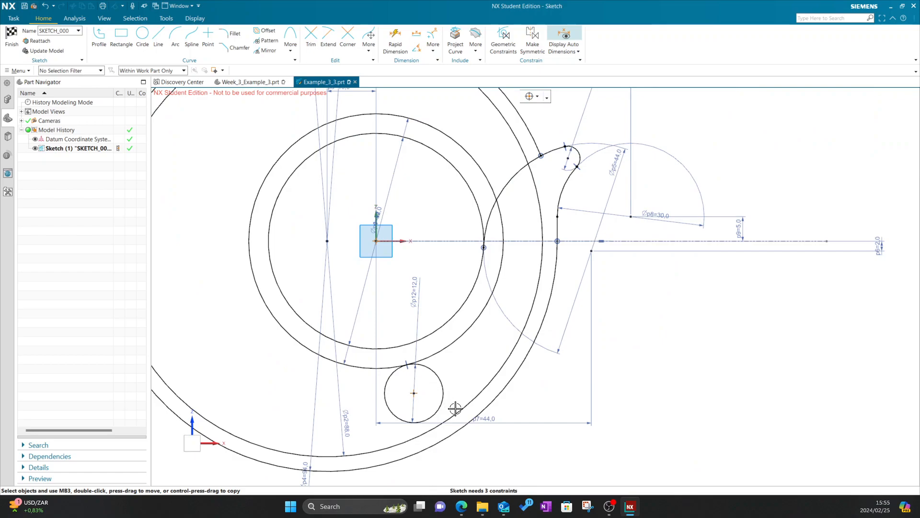
{"action": "left_click", "coordinate": [445, 399]}
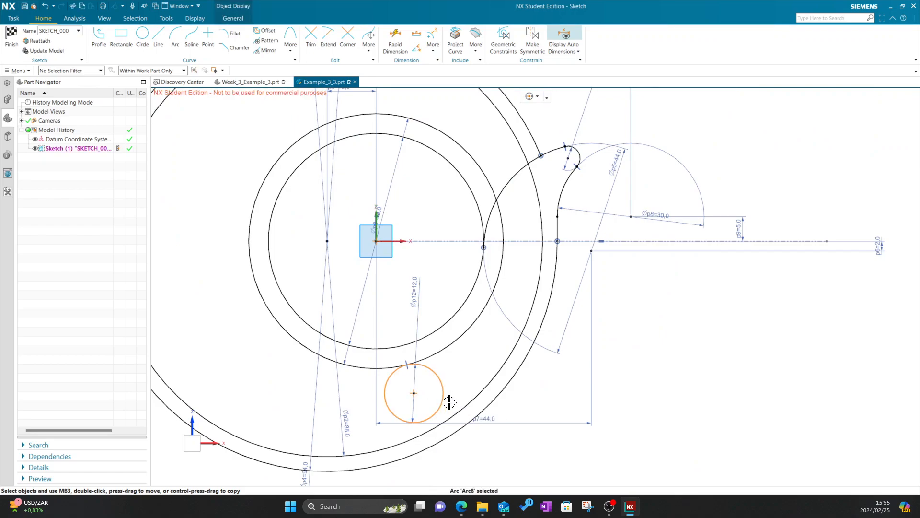
{"action": "left_click", "coordinate": [470, 401]}
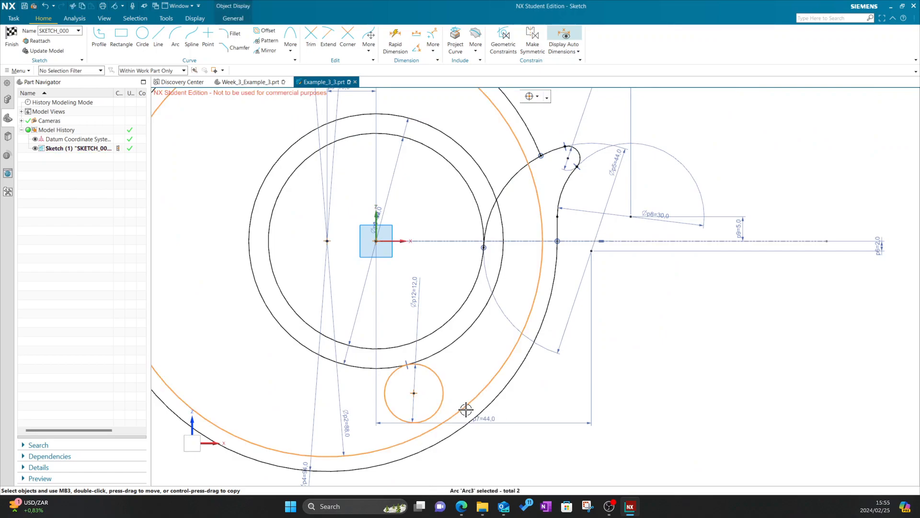
{"action": "key", "text": "Escape"}
{"action": "left_click", "coordinate": [444, 402]}
{"action": "left_click", "coordinate": [463, 412]}
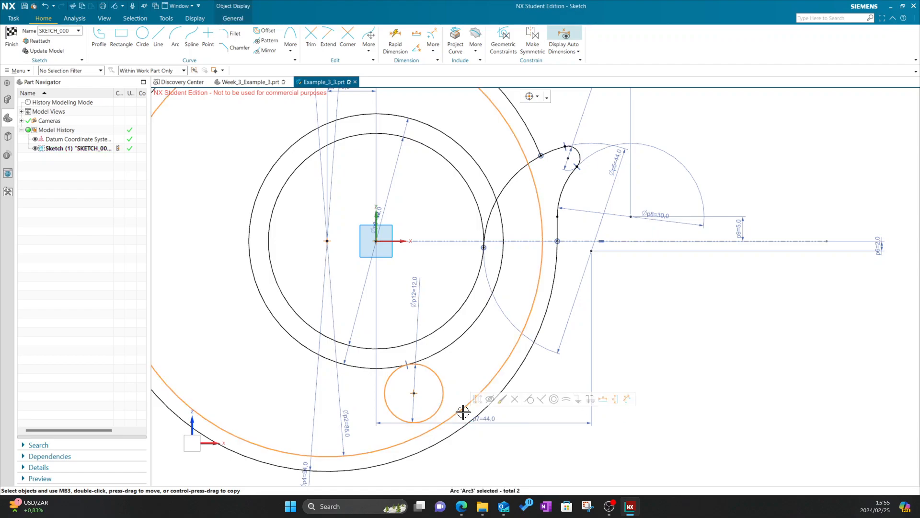
{"action": "key", "text": "Escape"}
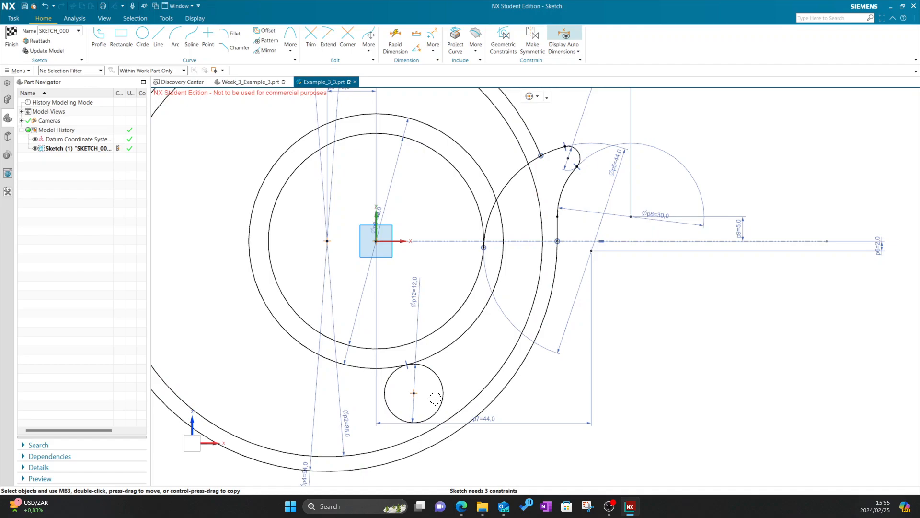
{"action": "left_click", "coordinate": [442, 397]}
{"action": "left_click", "coordinate": [464, 408]}
{"action": "left_click", "coordinate": [530, 397]}
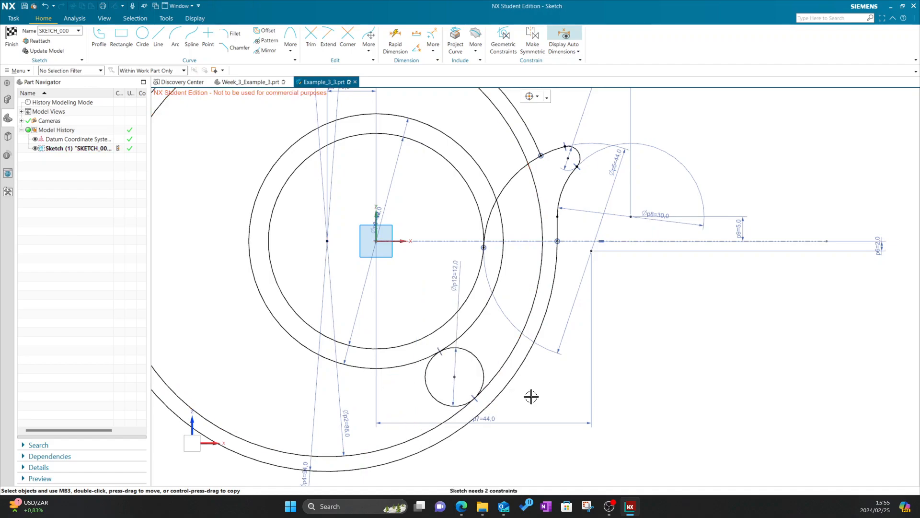
Step: Examine the inner pocket's R6 corner and the hook's shank geometry in the PDF drawing
{"action": "scroll", "coordinate": [530, 389], "scroll_direction": "down", "scroll_amount": 3}
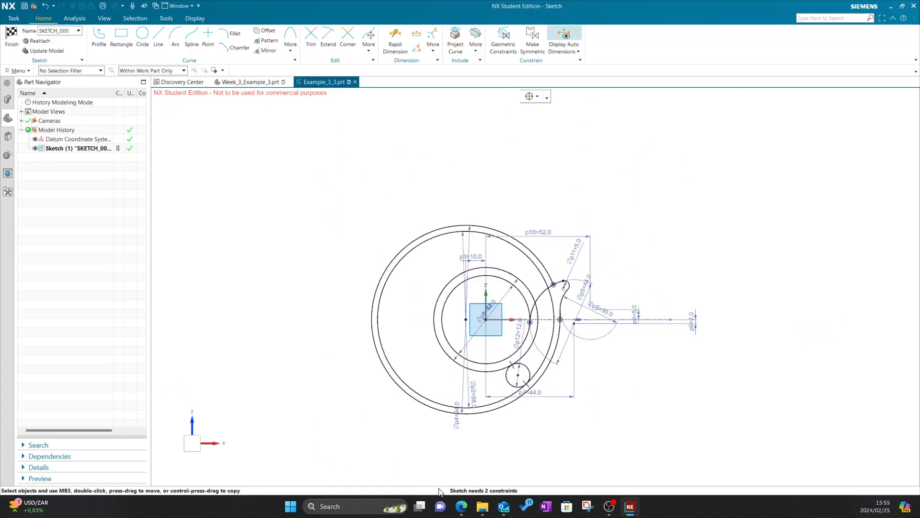
{"action": "mouse_move", "coordinate": [462, 507]}
{"action": "left_click", "coordinate": [504, 472]}
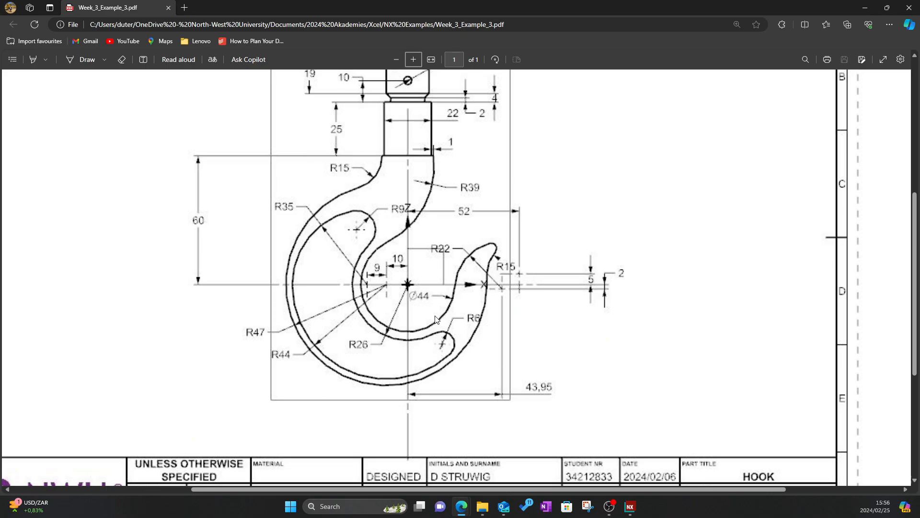
{"action": "scroll", "coordinate": [436, 319], "scroll_direction": "down", "scroll_amount": 1}
{"action": "scroll", "coordinate": [422, 269], "scroll_direction": "up", "scroll_amount": 6}
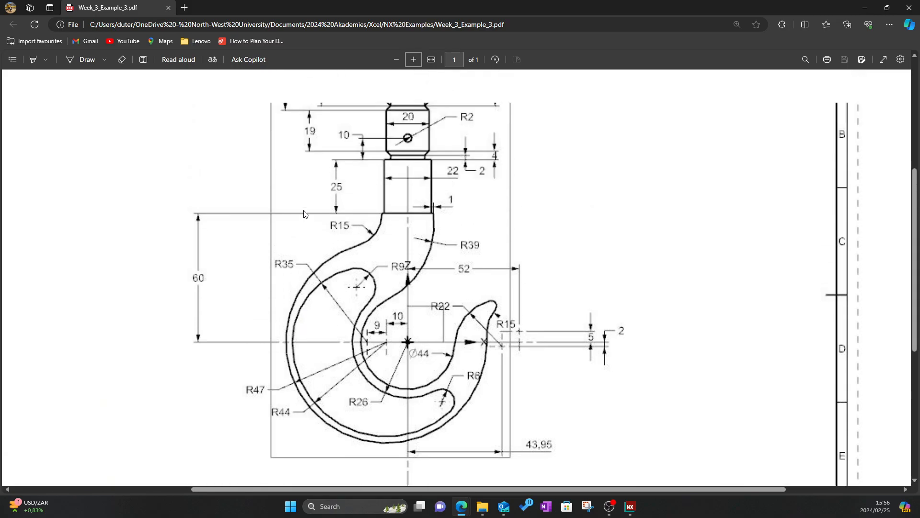
{"action": "scroll", "coordinate": [400, 199], "scroll_direction": "down", "scroll_amount": 1}
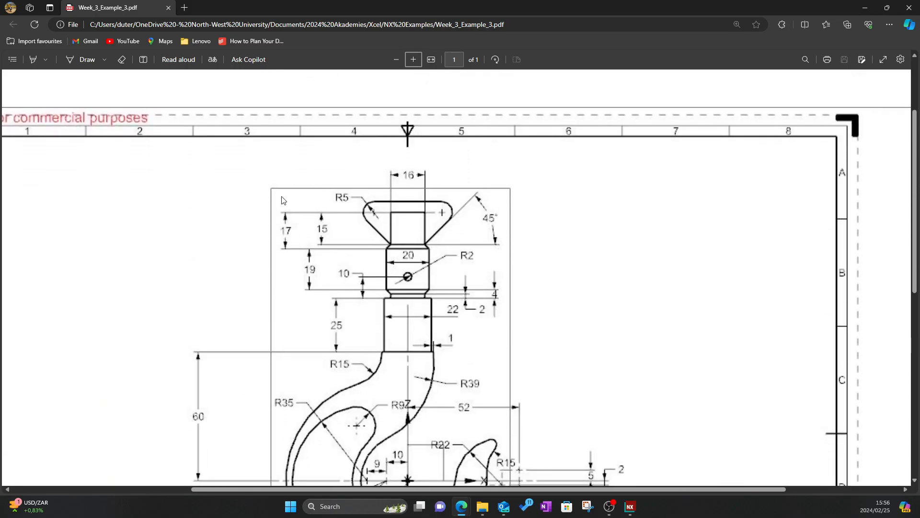
{"action": "scroll", "coordinate": [410, 256], "scroll_direction": "down", "scroll_amount": 4}
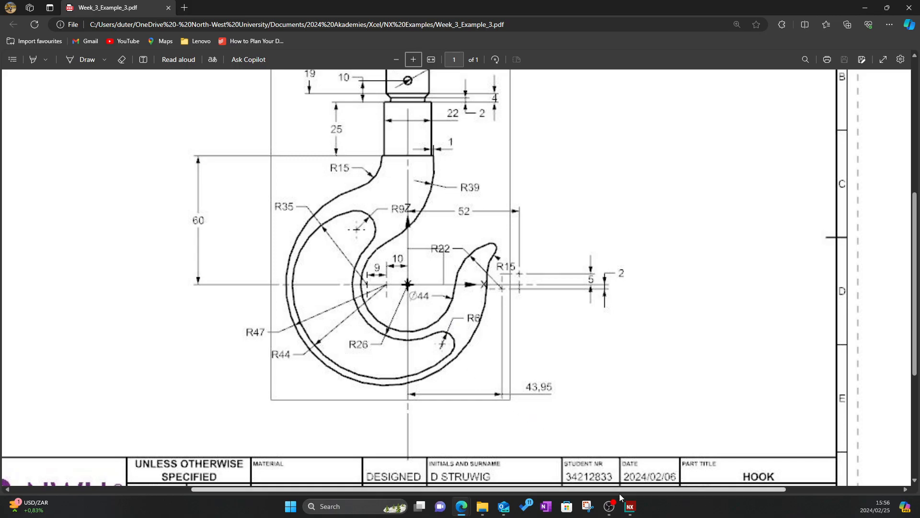
Step: Return to NX and trim away the pocket-side portion of the 12 mm circle between its two tangent points
{"action": "left_click", "coordinate": [639, 506]}
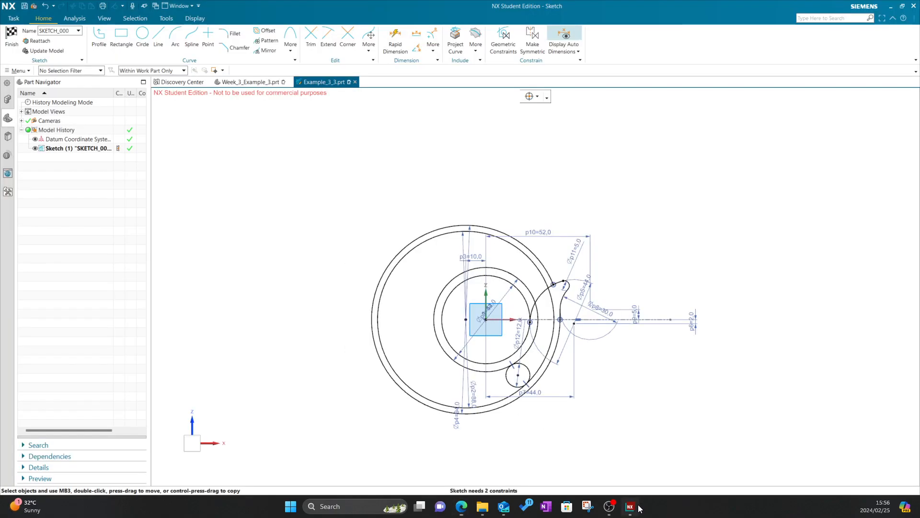
{"action": "scroll", "coordinate": [520, 307], "scroll_direction": "up", "scroll_amount": 3}
{"action": "scroll", "coordinate": [520, 306], "scroll_direction": "down", "scroll_amount": 2}
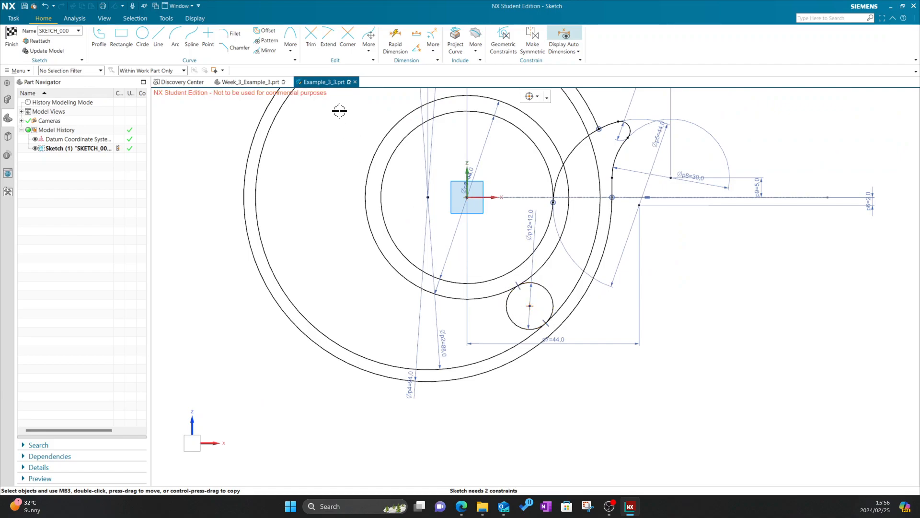
{"action": "left_click", "coordinate": [311, 37]}
{"action": "left_click", "coordinate": [507, 314]}
{"action": "left_click", "coordinate": [255, 188]}
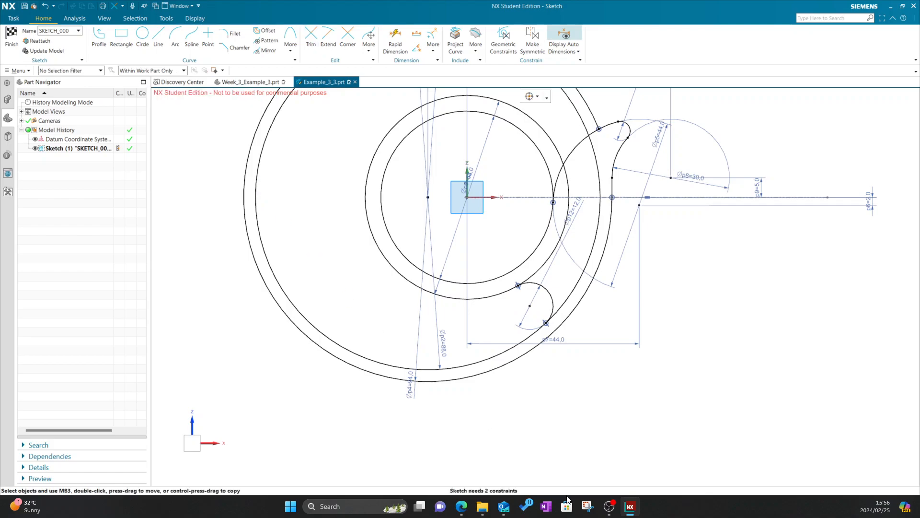
Step: Consult the PDF drawing for the R9 corner and draw an 18 mm diameter circle in NX between the 52 mm and 88 mm circles
{"action": "mouse_move", "coordinate": [462, 506]}
{"action": "left_click", "coordinate": [401, 448]}
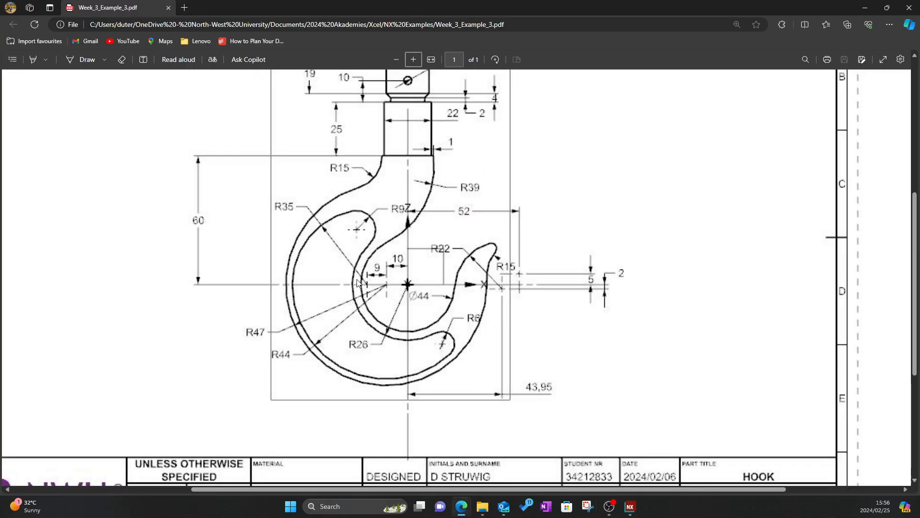
{"action": "scroll", "coordinate": [391, 215], "scroll_direction": "up", "scroll_amount": 1}
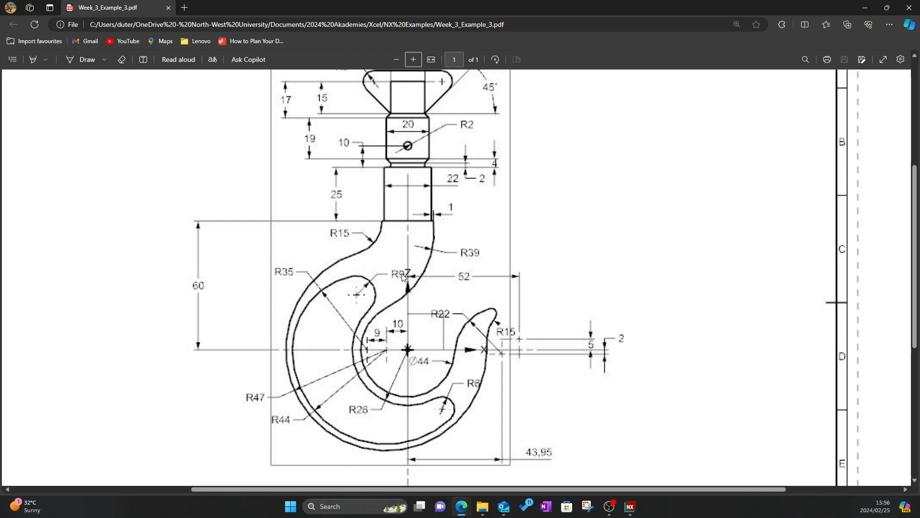
{"action": "left_click", "coordinate": [631, 506]}
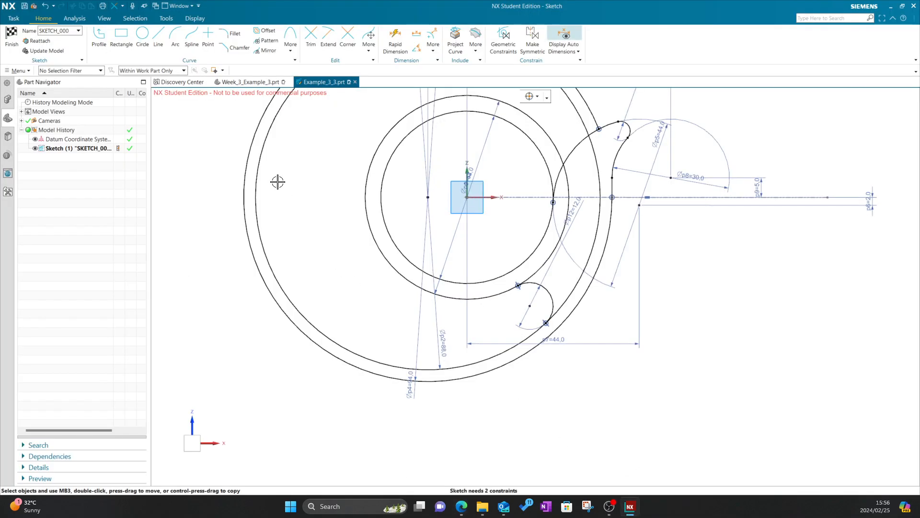
{"action": "scroll", "coordinate": [278, 181], "scroll_direction": "down", "scroll_amount": 5}
{"action": "left_click", "coordinate": [142, 36]}
{"action": "scroll", "coordinate": [285, 189], "scroll_direction": "up", "scroll_amount": 6}
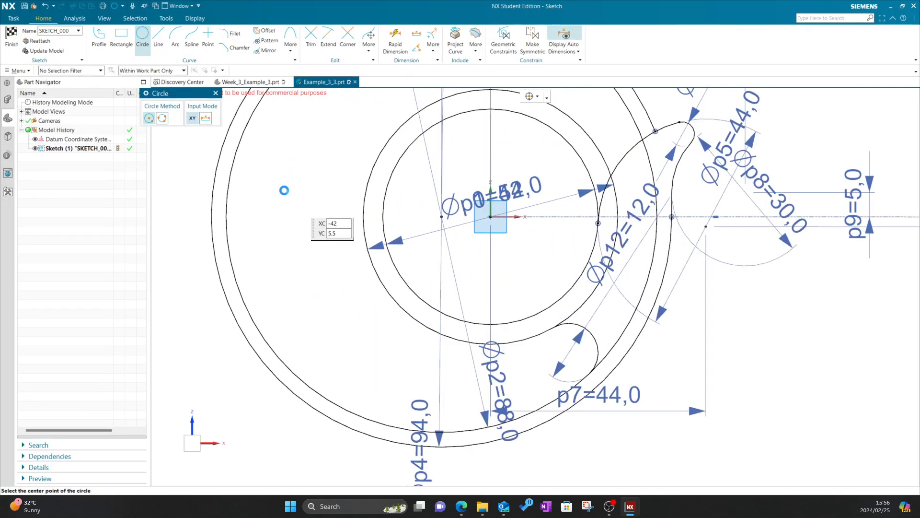
{"action": "left_click", "coordinate": [324, 256]}
{"action": "type", "text": "18"}
{"action": "key", "text": "Return"}
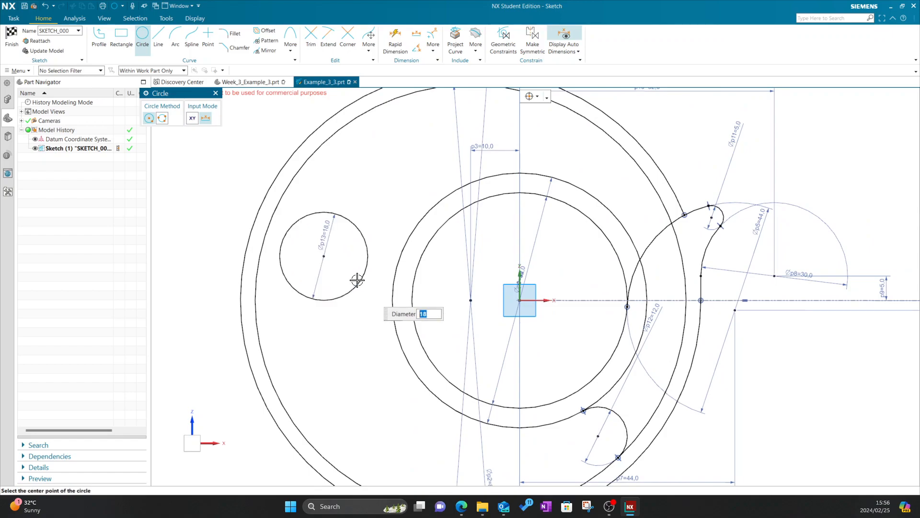
{"action": "key", "text": "Escape"}
Step: Check the R9 corner's location in the PDF drawing and move the 18 mm circle in NX to the upper part of the pocket
{"action": "mouse_move", "coordinate": [461, 506]}
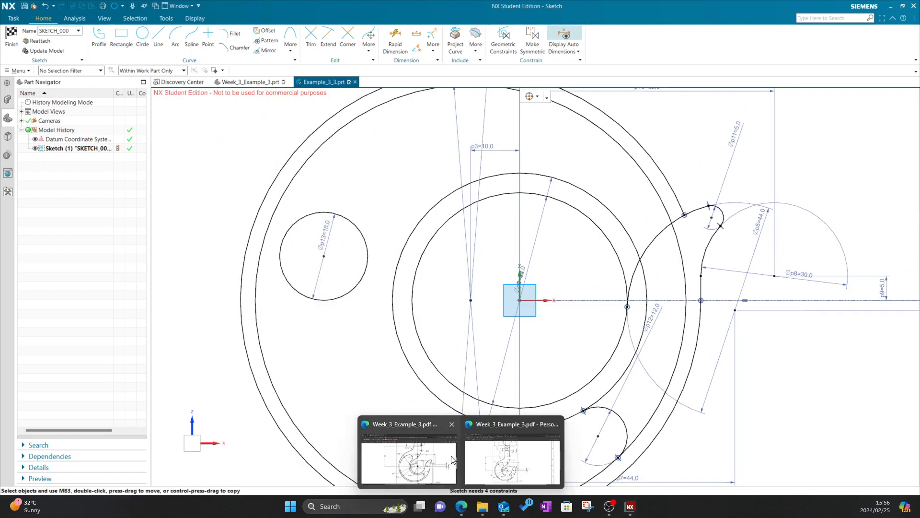
{"action": "left_click", "coordinate": [466, 448]}
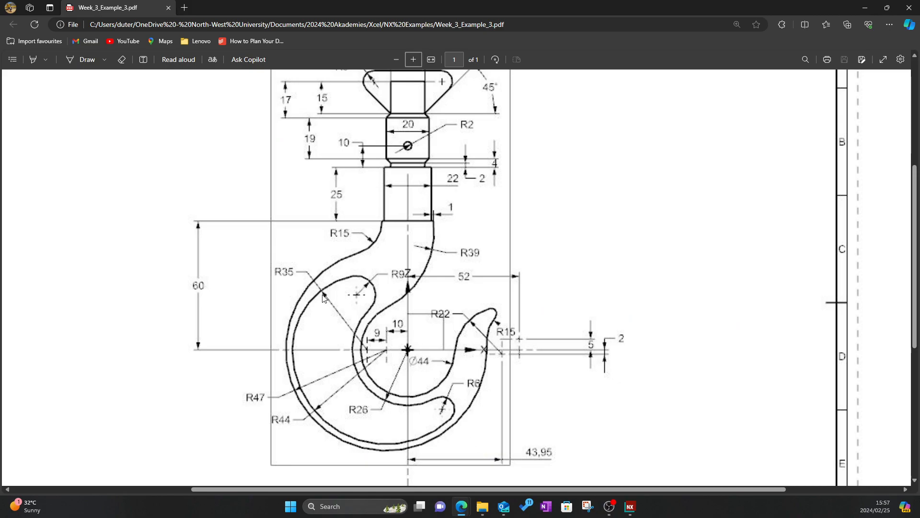
{"action": "left_click", "coordinate": [630, 506]}
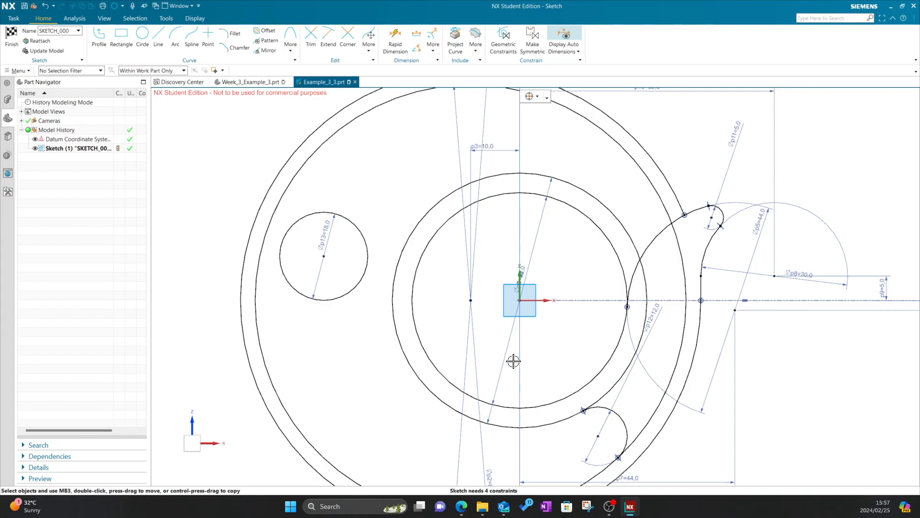
{"action": "scroll", "coordinate": [417, 237], "scroll_direction": "down", "scroll_amount": 5}
{"action": "middle_click_drag", "start_coordinate": [411, 177], "coordinate": [376, 259], "text": "shift"}
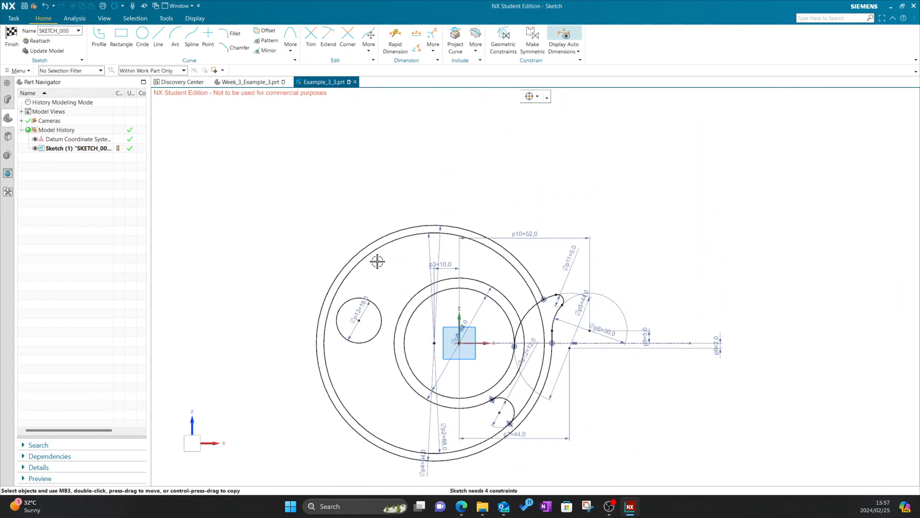
{"action": "left_click_drag", "start_coordinate": [361, 319], "coordinate": [425, 259]}
Step: Recheck the R9 corner in the PDF drawing and make the 18 mm circle in NX tangent to the inside of the 88 mm circle
{"action": "left_click", "coordinate": [461, 506]}
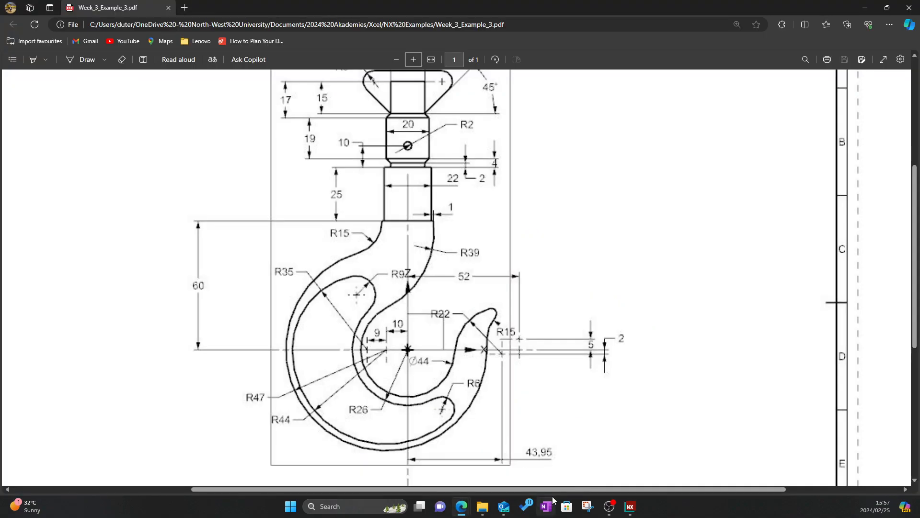
{"action": "left_click", "coordinate": [630, 506]}
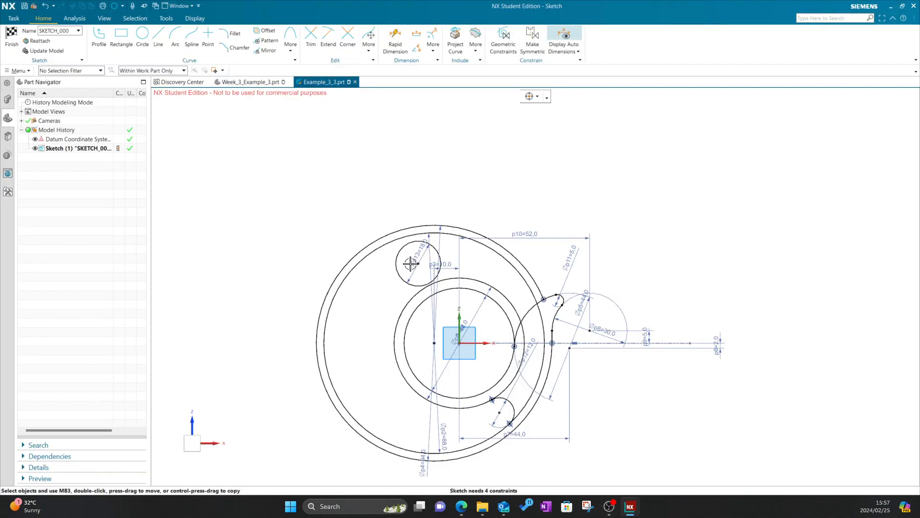
{"action": "left_click", "coordinate": [418, 242]}
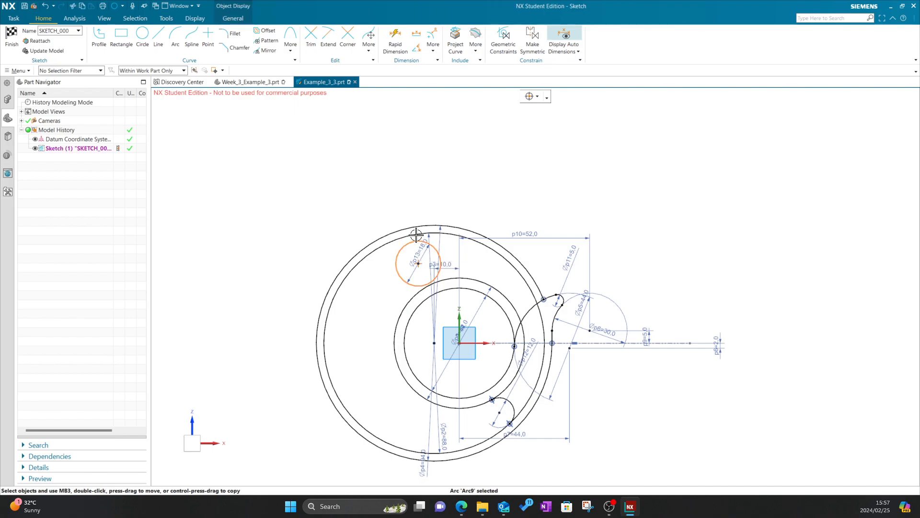
{"action": "left_click", "coordinate": [420, 231]}
{"action": "left_click", "coordinate": [482, 220]}
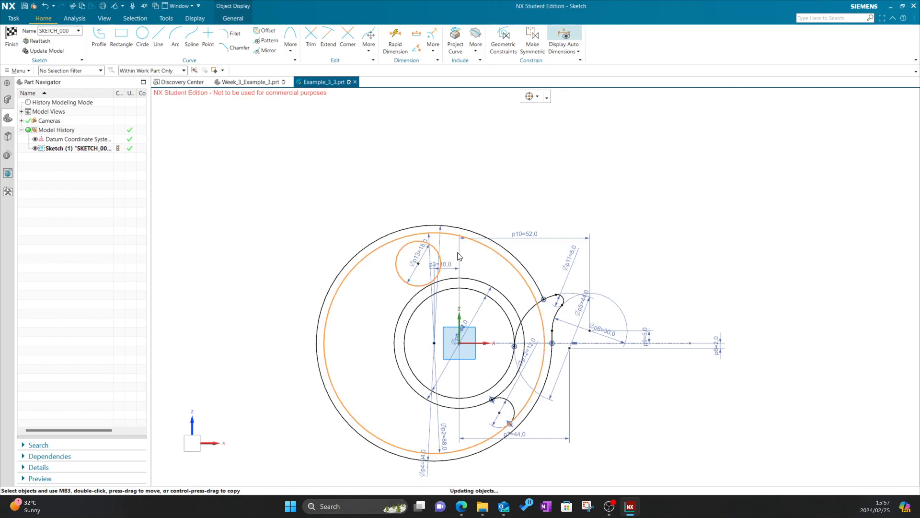
Step: Make the 18 mm circle tangent to the outside of the 52 mm circle
{"action": "left_click", "coordinate": [427, 276]}
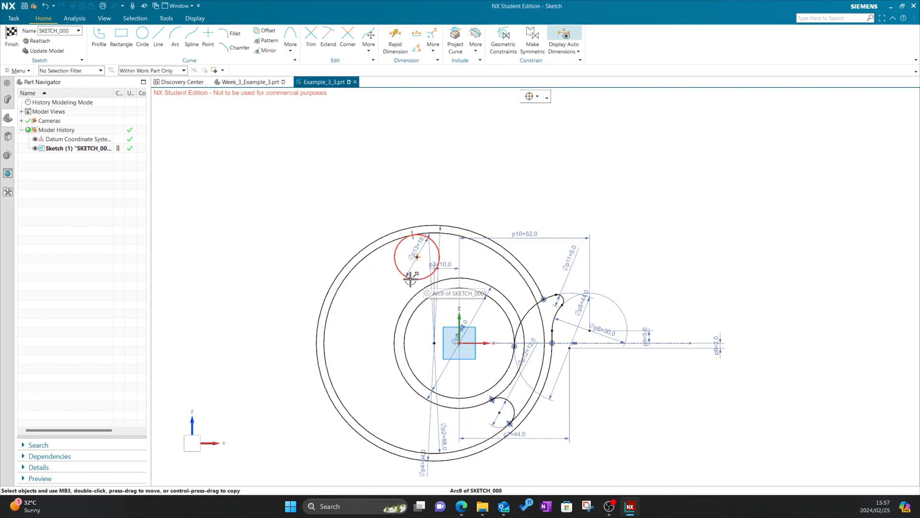
{"action": "left_click", "coordinate": [431, 283]}
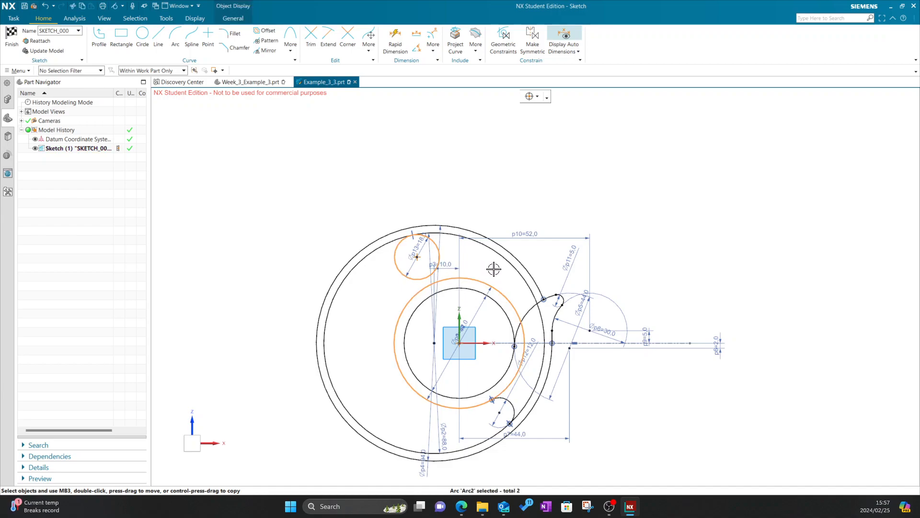
{"action": "left_click", "coordinate": [544, 210]}
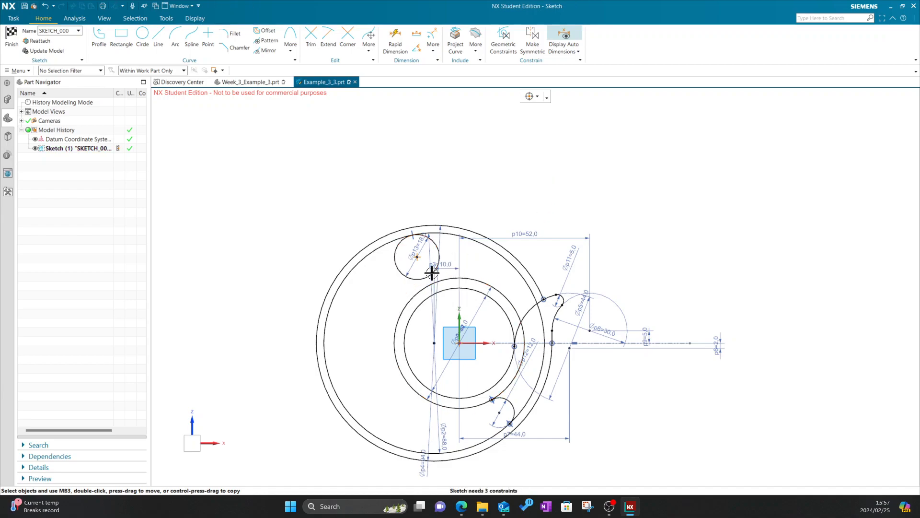
{"action": "left_click", "coordinate": [435, 248]}
{"action": "left_click", "coordinate": [480, 278]}
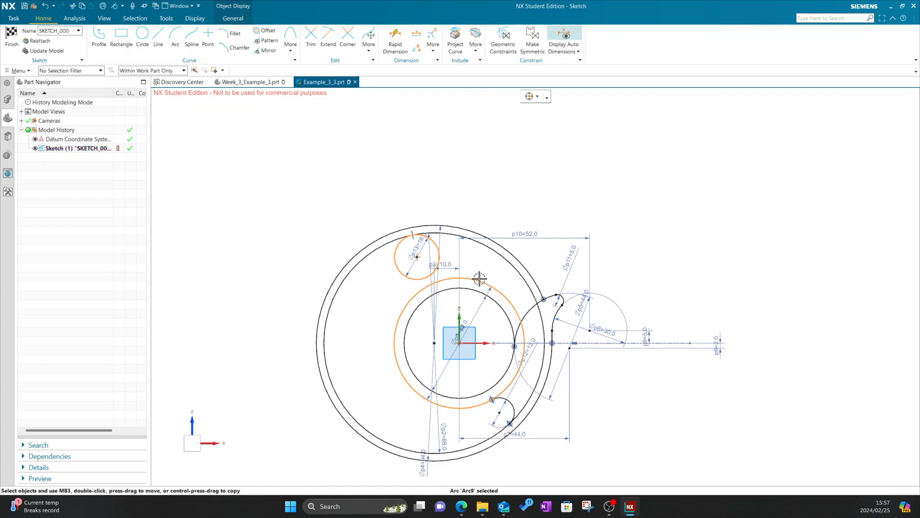
{"action": "left_click", "coordinate": [489, 176]}
{"action": "scroll", "coordinate": [426, 294], "scroll_direction": "up", "scroll_amount": 4}
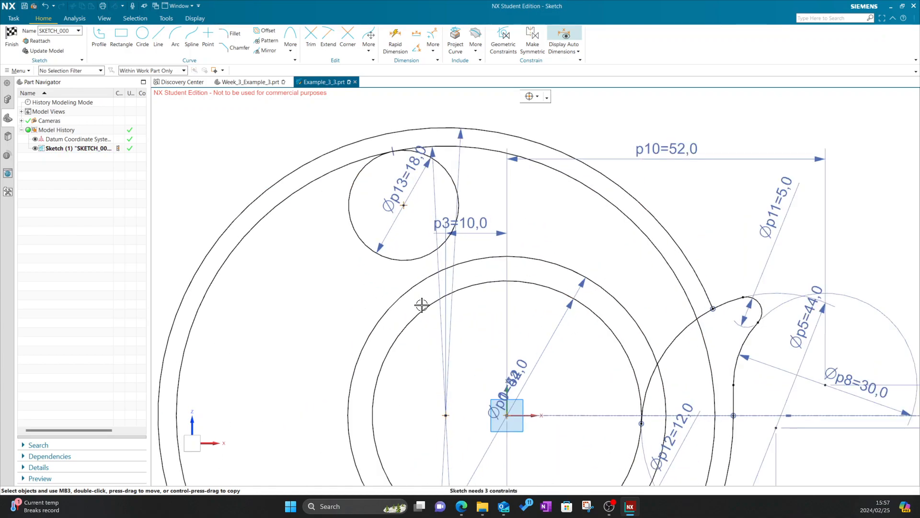
{"action": "left_click", "coordinate": [418, 260]}
{"action": "left_click", "coordinate": [420, 278]}
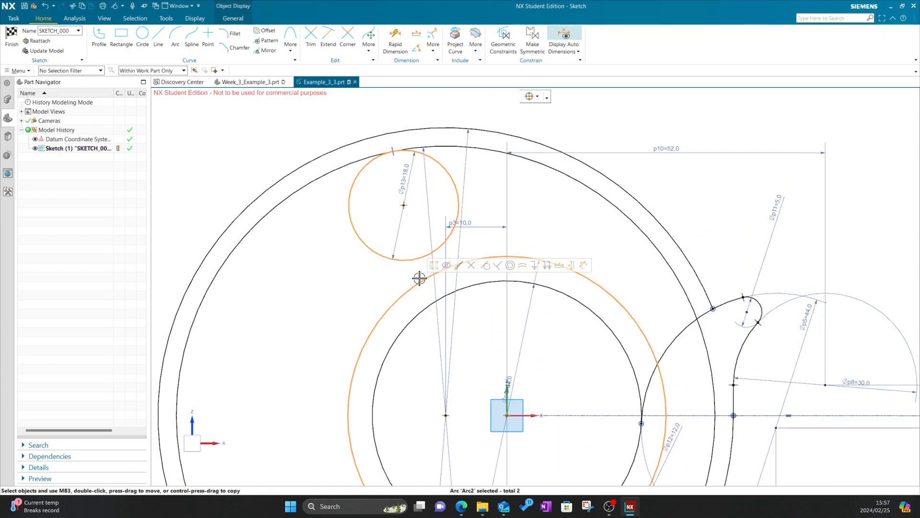
{"action": "left_click", "coordinate": [485, 266]}
{"action": "scroll", "coordinate": [489, 273], "scroll_direction": "down", "scroll_amount": 4}
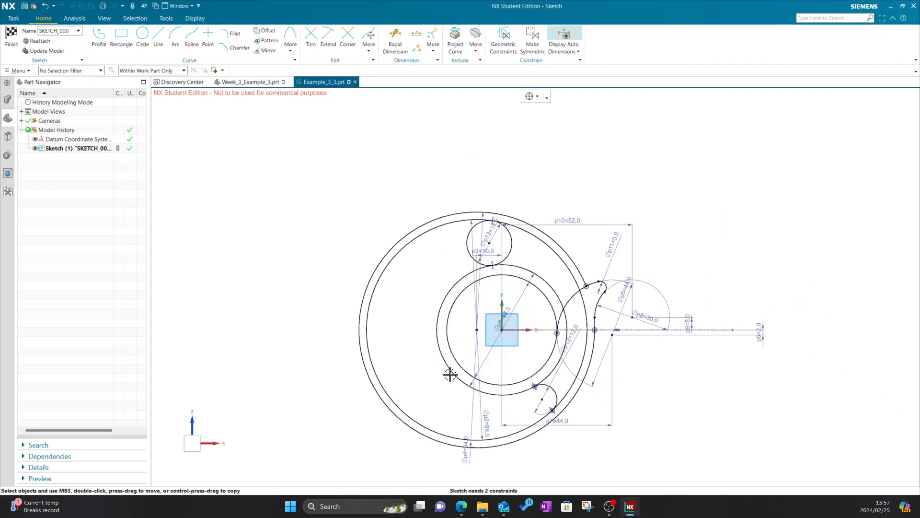
{"action": "scroll", "coordinate": [479, 239], "scroll_direction": "up", "scroll_amount": 5}
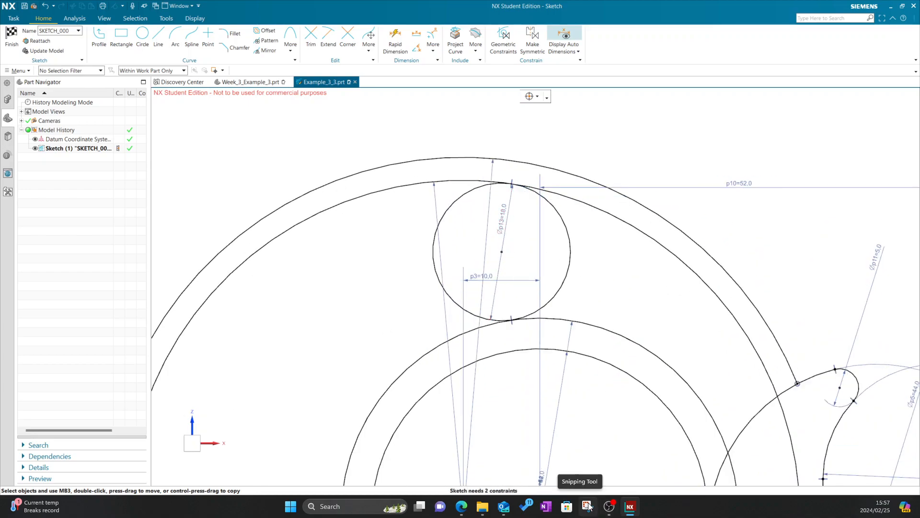
Step: Trim away the left half of the 18 mm circle between its tangent points on the 88 mm and 52 mm circles
{"action": "scroll", "coordinate": [506, 249], "scroll_direction": "down", "scroll_amount": 5}
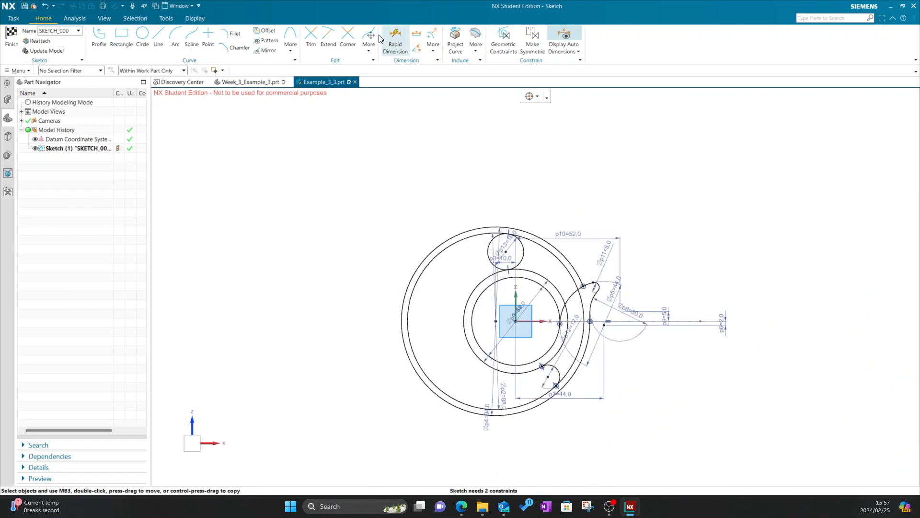
{"action": "left_click", "coordinate": [311, 39]}
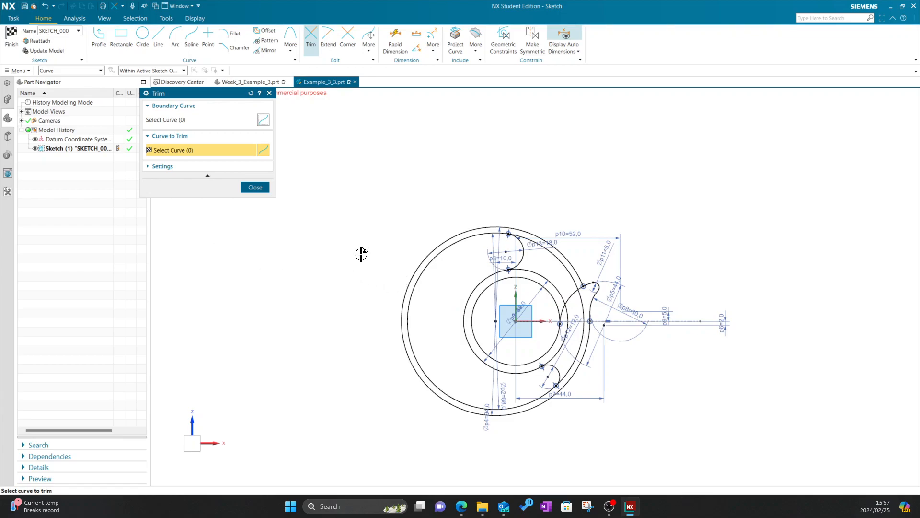
{"action": "left_click", "coordinate": [266, 188]}
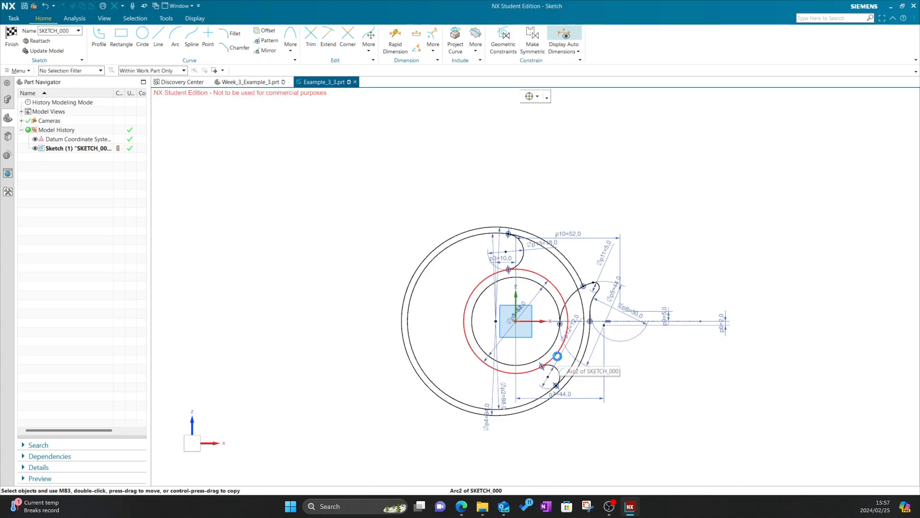
Step: Undo the trim and the 18 mm circle, then check the R35 arc and its centre offset in the PDF drawing
{"action": "key", "text": "ctrl+z"}
{"action": "key", "text": "ctrl+z"}
{"action": "mouse_move", "coordinate": [462, 507]}
{"action": "left_click", "coordinate": [405, 455]}
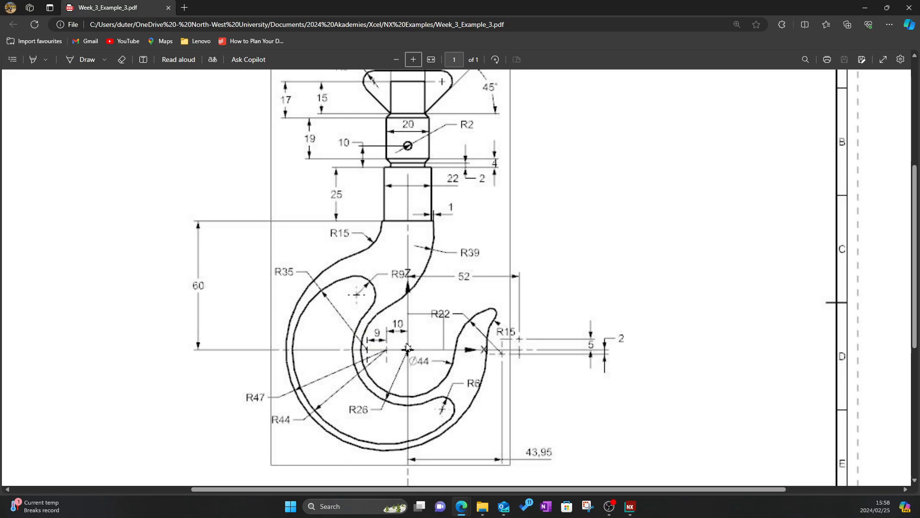
{"action": "left_click", "coordinate": [630, 506]}
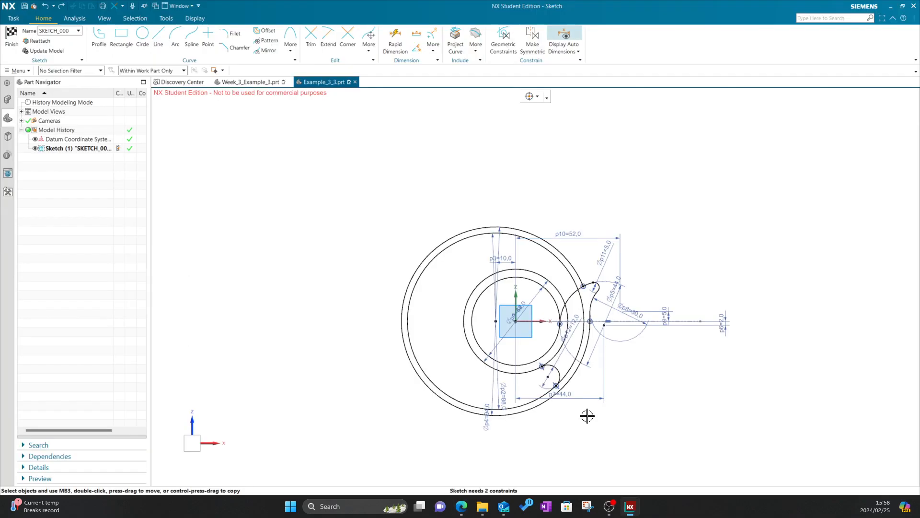
Step: Draw a 70 mm diameter circle in NX, centred on the horizontal axis to the left of the 88 mm circle's centre
{"action": "left_click", "coordinate": [143, 36]}
{"action": "scroll", "coordinate": [444, 304], "scroll_direction": "up", "scroll_amount": 4}
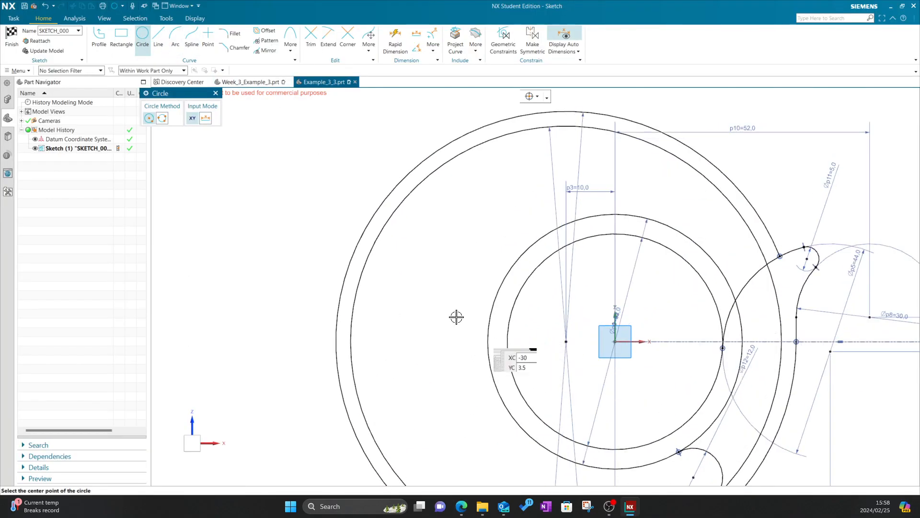
{"action": "left_click", "coordinate": [528, 343]}
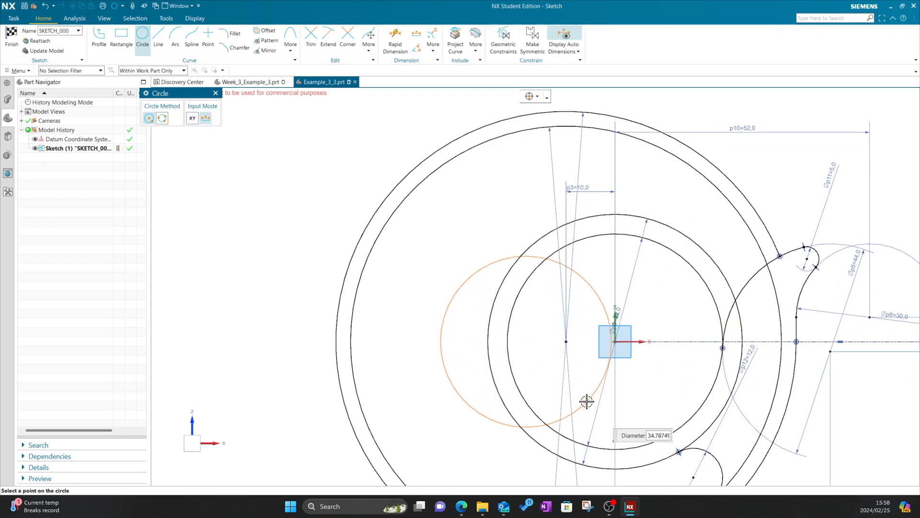
{"action": "type", "text": "70"}
{"action": "key", "text": "Return"}
{"action": "key", "text": "Escape"}
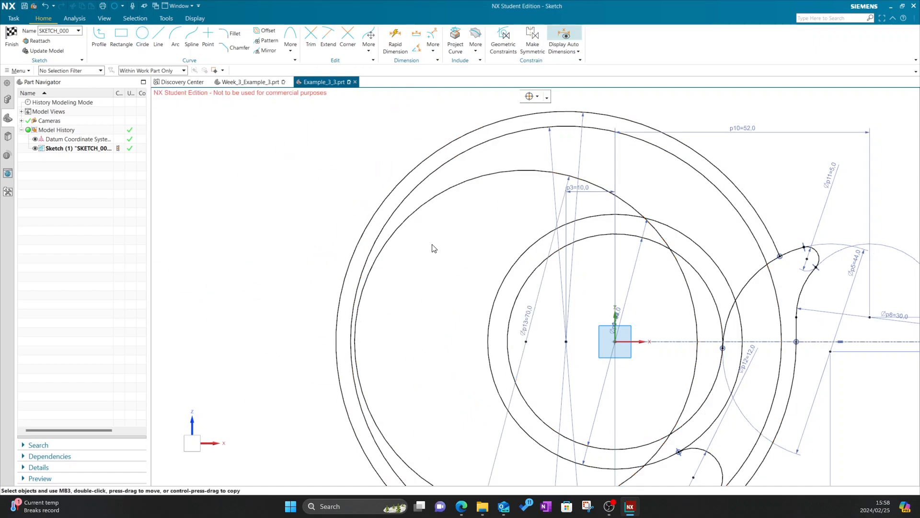
Step: Dimension the horizontal distance between the centres of the 70 mm and 88 mm circles as 9 mm
{"action": "left_click", "coordinate": [398, 44]}
{"action": "left_click", "coordinate": [526, 342]}
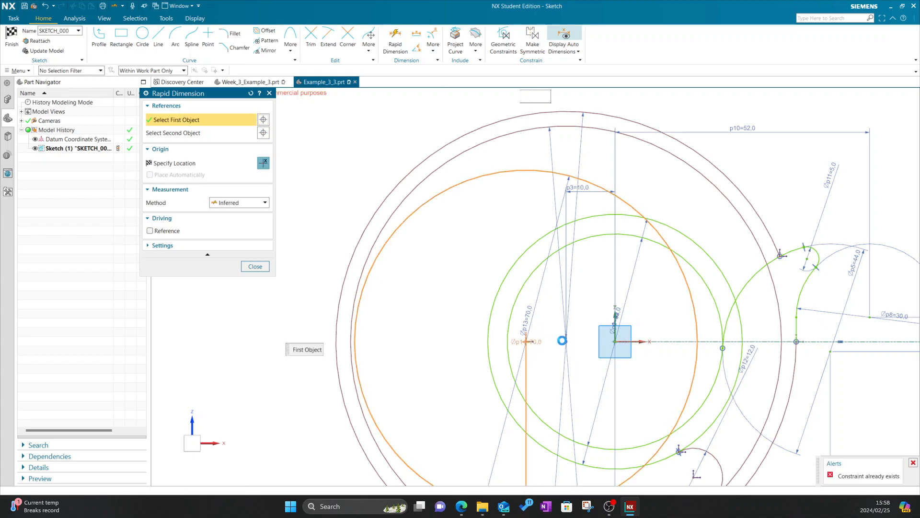
{"action": "left_click", "coordinate": [566, 341]}
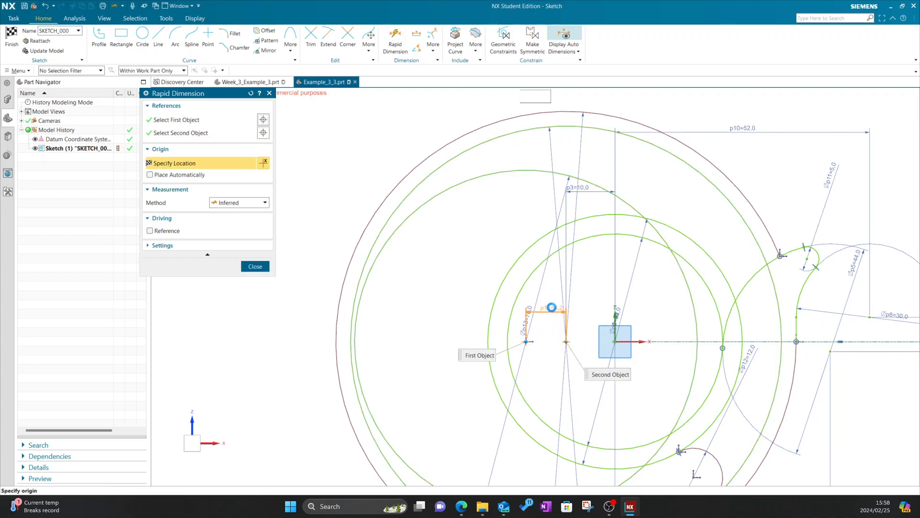
{"action": "left_click", "coordinate": [550, 320]}
{"action": "type", "text": "9"}
{"action": "key", "text": "Return"}
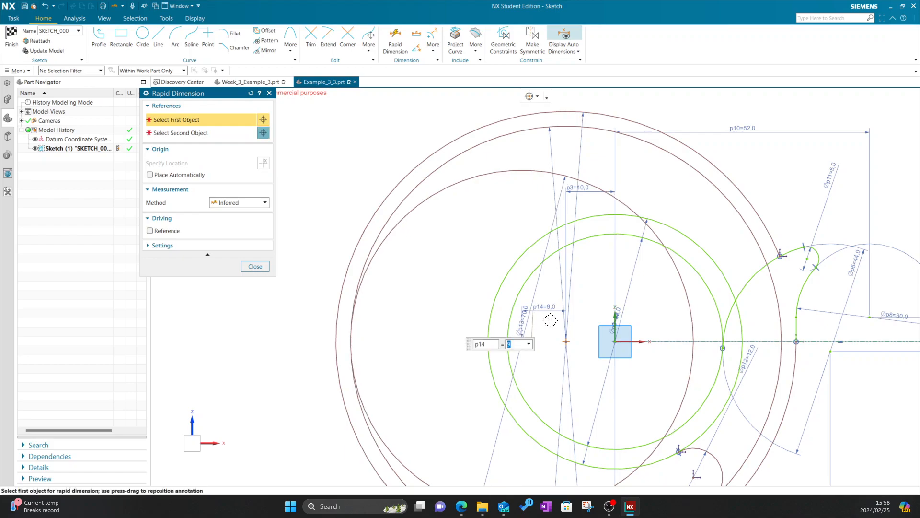
{"action": "left_click", "coordinate": [255, 267]}
Step: Trim away the 70 mm circle's lower-left portion between the horizontal axis and the 52 mm circle, checking the PDF drawing
{"action": "scroll", "coordinate": [618, 292], "scroll_direction": "down", "scroll_amount": 3}
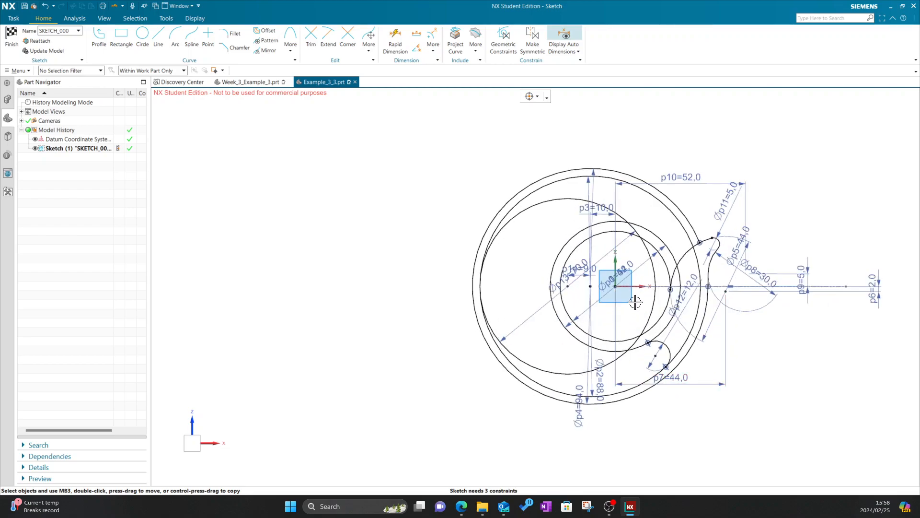
{"action": "scroll", "coordinate": [599, 303], "scroll_direction": "up", "scroll_amount": 1}
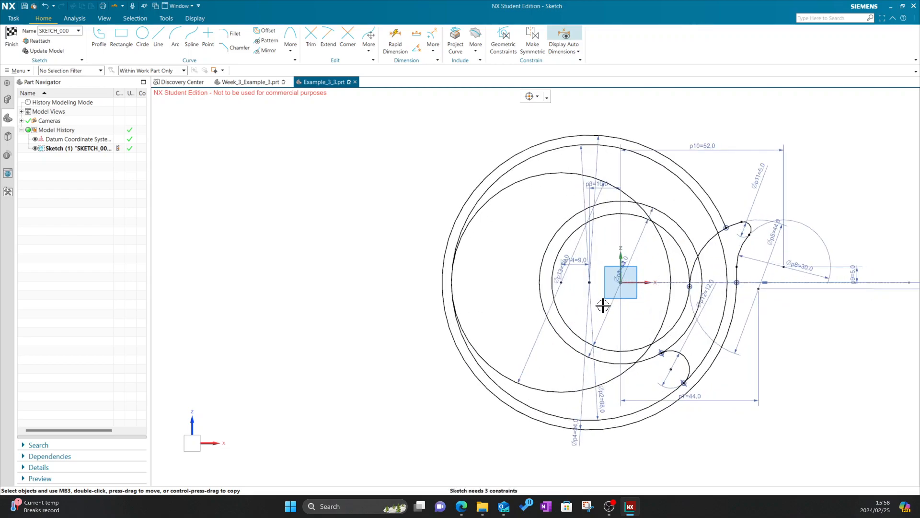
{"action": "left_click", "coordinate": [310, 38]}
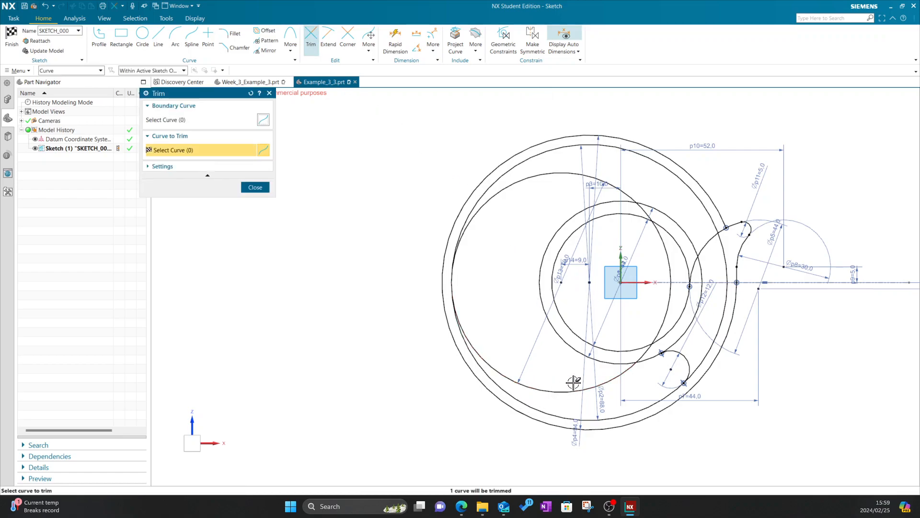
{"action": "mouse_move", "coordinate": [461, 506]}
{"action": "left_click", "coordinate": [502, 477]}
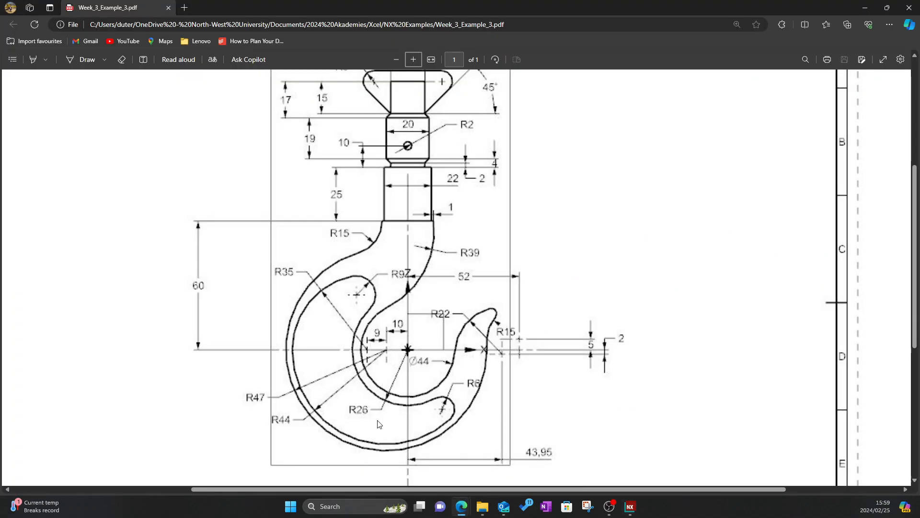
{"action": "key", "text": "alt+Tab"}
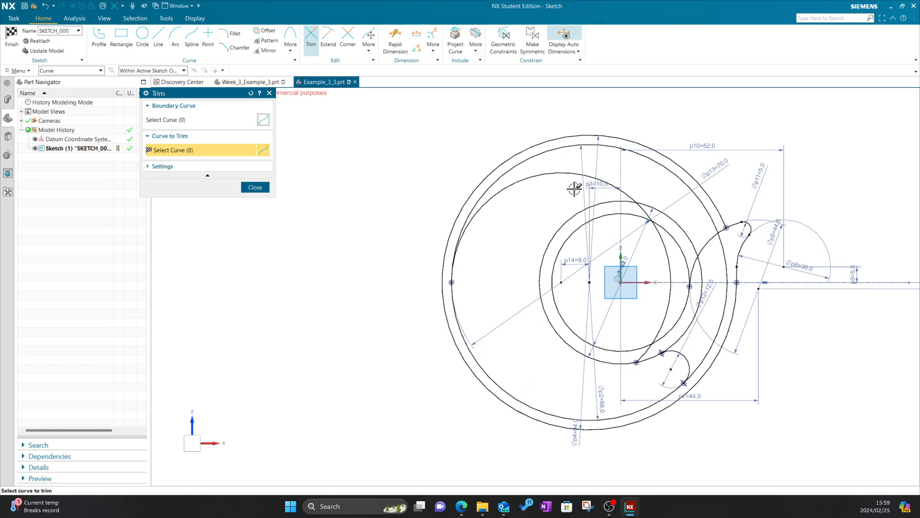
Step: Check the pocket outline in the PDF drawing and trim away the upper arc of the 88 mm circle in NX
{"action": "key", "text": "alt+Tab"}
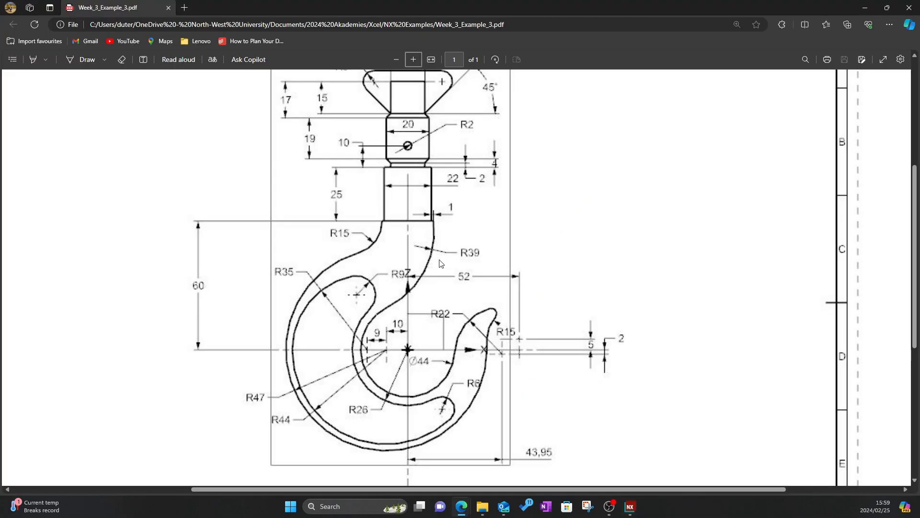
{"action": "key", "text": "alt+Tab"}
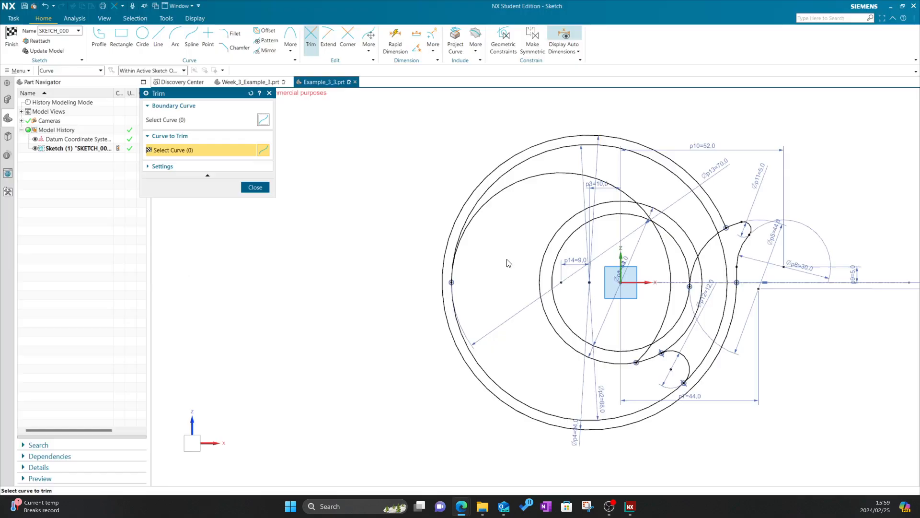
{"action": "left_click", "coordinate": [566, 149]}
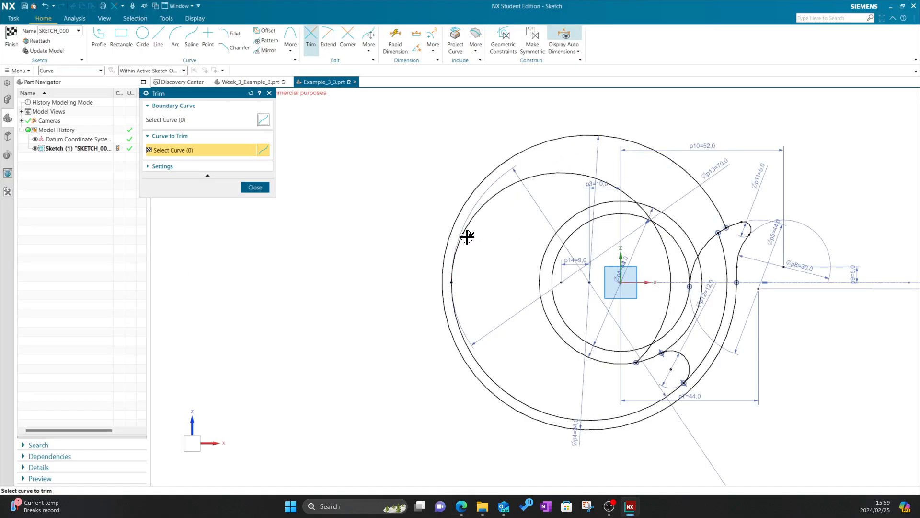
{"action": "key", "text": "alt+Tab"}
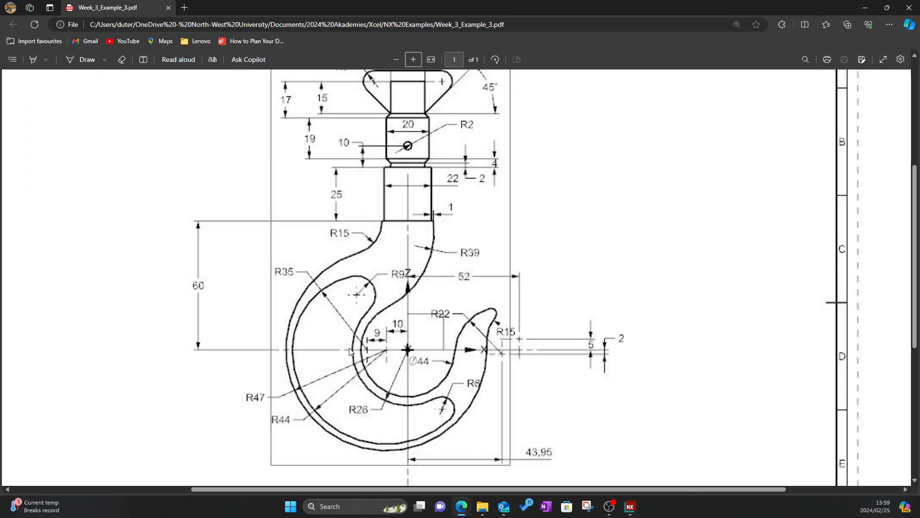
{"action": "key", "text": "alt+Tab"}
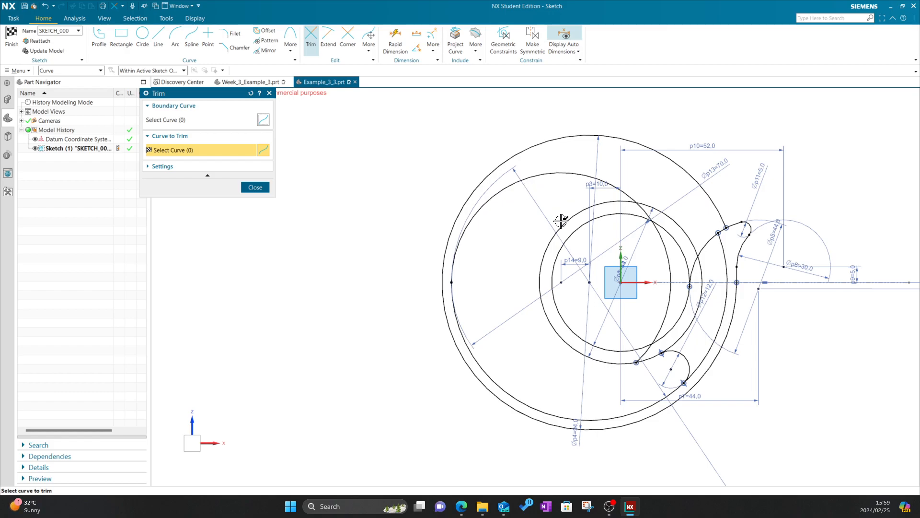
{"action": "left_click", "coordinate": [255, 187]}
Step: Draw an 18 mm diameter circle inside the upper left of the 70 mm arc and move it closer to the 52 mm circle
{"action": "left_click", "coordinate": [142, 35]}
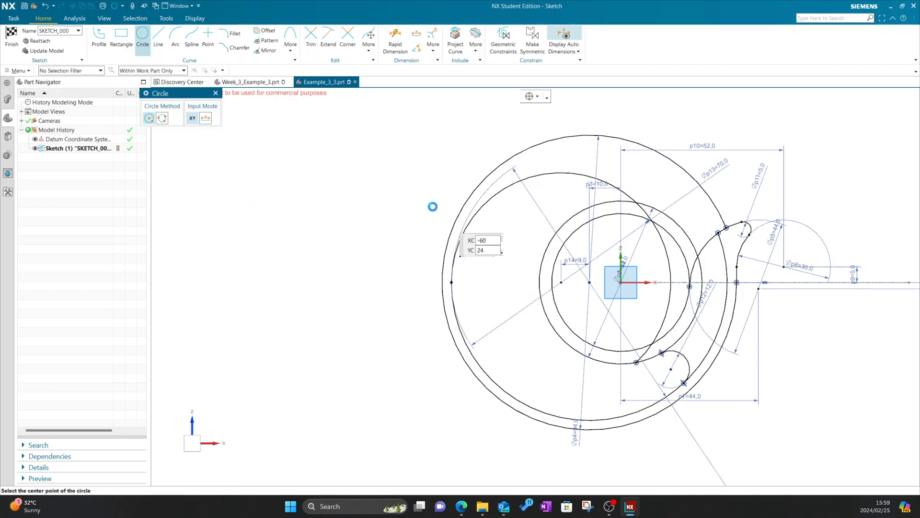
{"action": "left_click", "coordinate": [511, 219]}
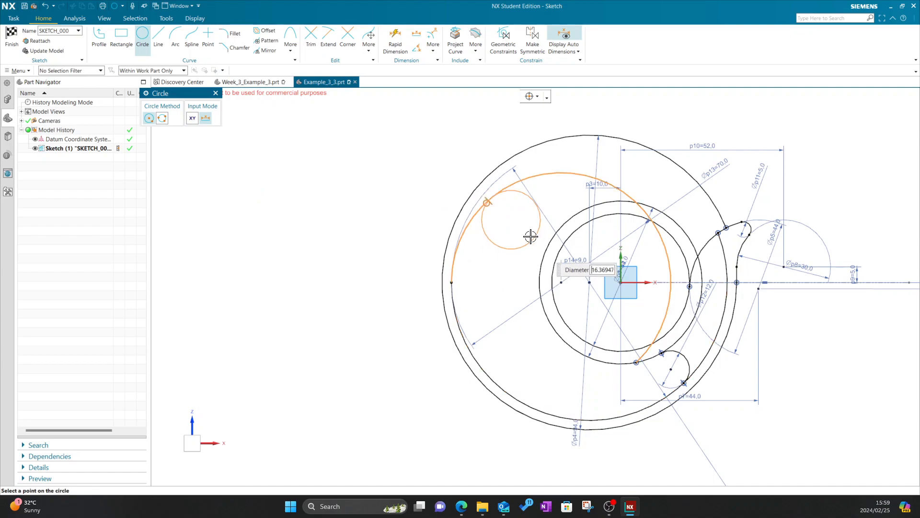
{"action": "type", "text": "18"}
{"action": "key", "text": "Return"}
{"action": "left_click", "coordinate": [216, 93]}
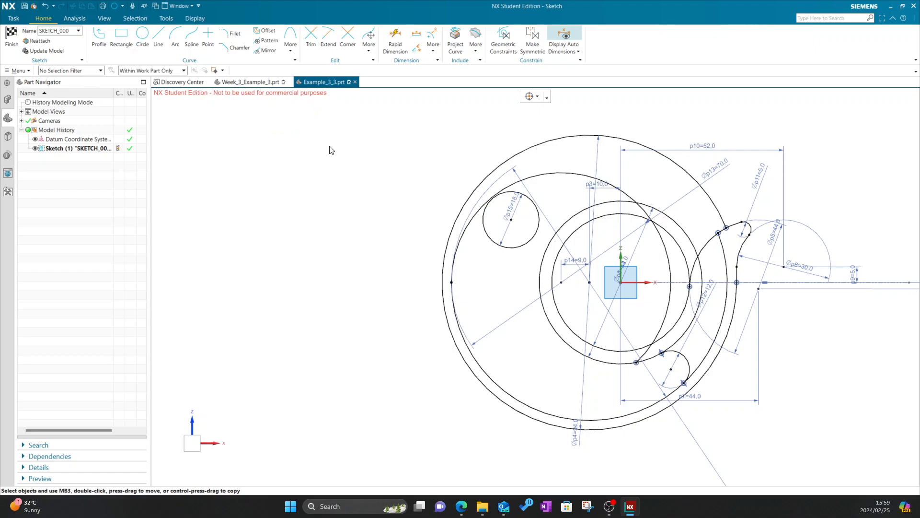
{"action": "left_click_drag", "start_coordinate": [511, 219], "coordinate": [530, 212]}
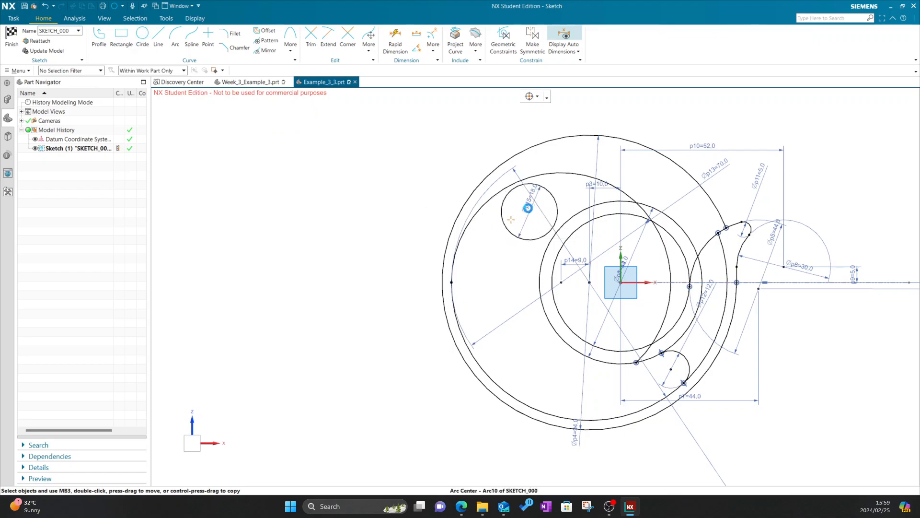
Step: Make the 18 mm circle tangent to the inside of the 70 mm arc
{"action": "left_click", "coordinate": [501, 202]}
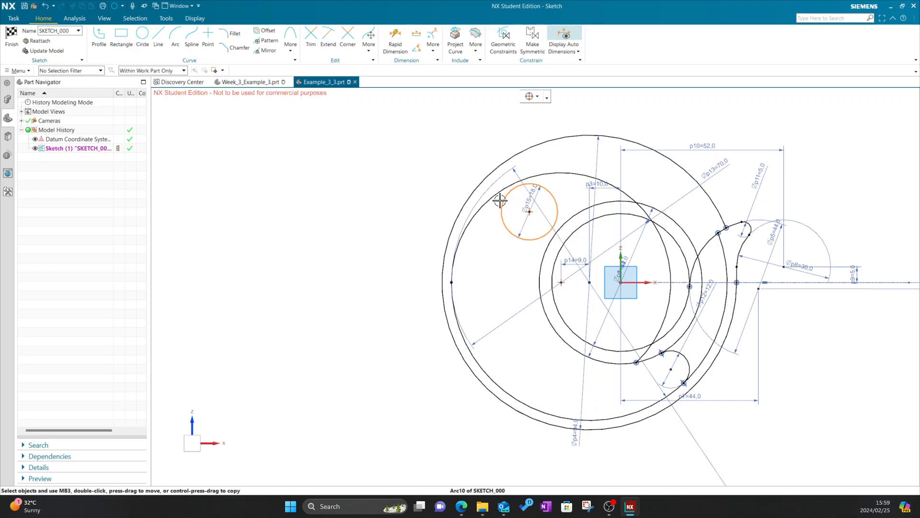
{"action": "left_click", "coordinate": [498, 191]}
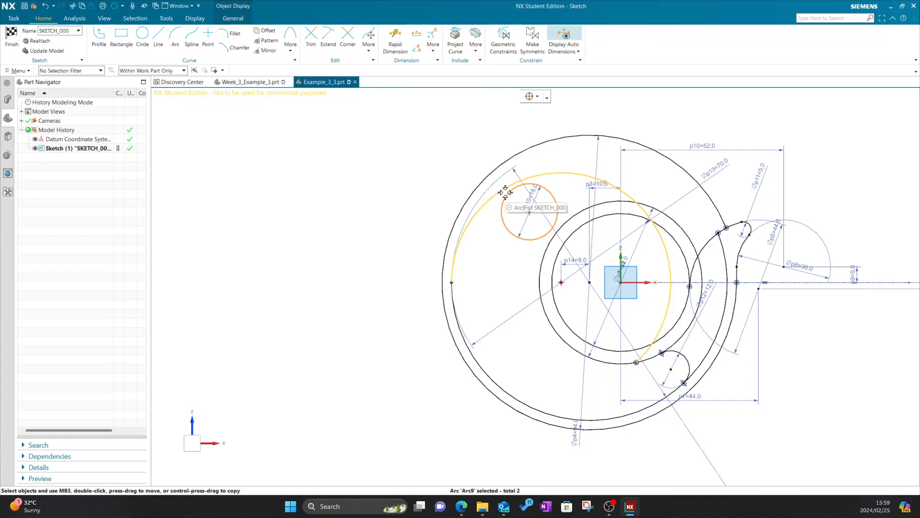
{"action": "key", "text": "Escape"}
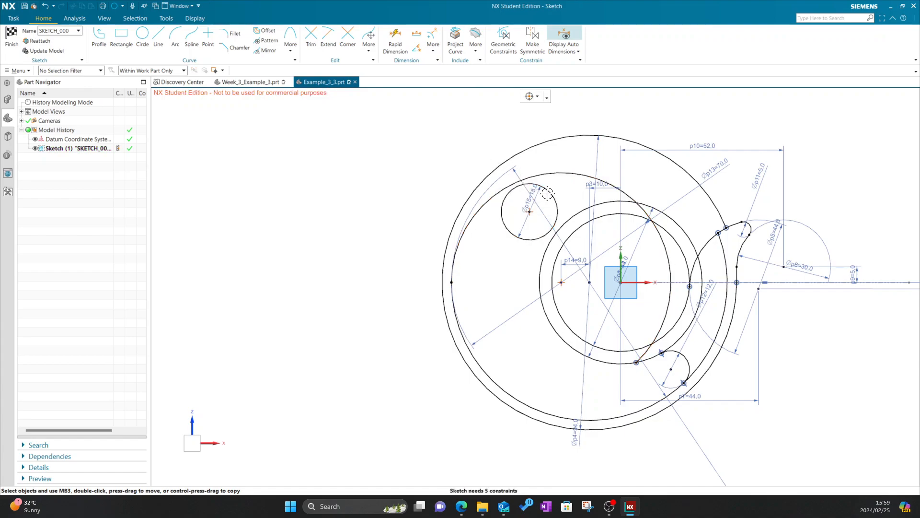
{"action": "left_click", "coordinate": [551, 191]}
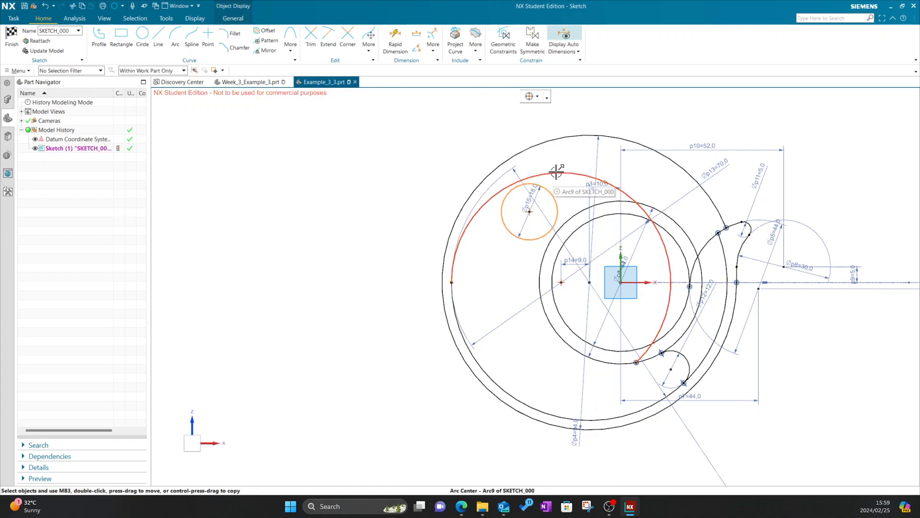
{"action": "left_click", "coordinate": [556, 171]}
{"action": "left_click", "coordinate": [623, 160]}
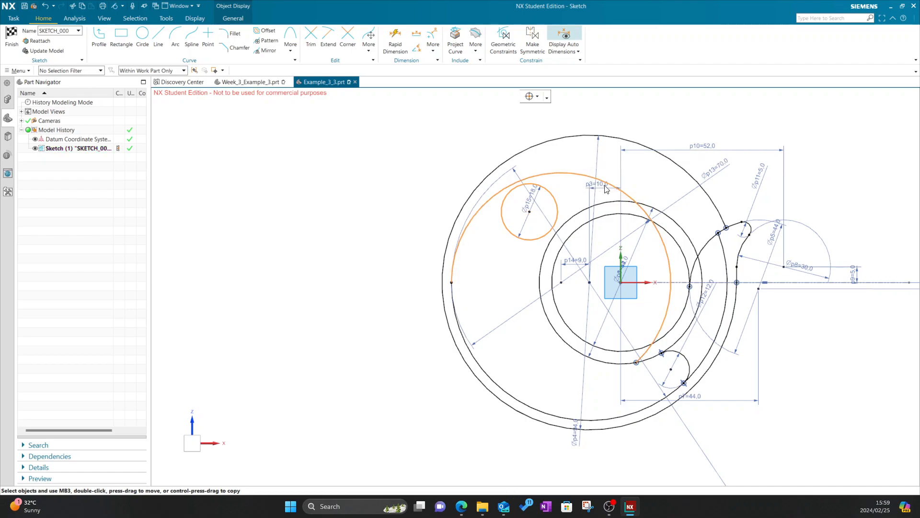
Step: Make the 18 mm circle tangent to the outside of the 52 mm circle and check the pocket outline in the PDF drawing
{"action": "left_click", "coordinate": [559, 212]}
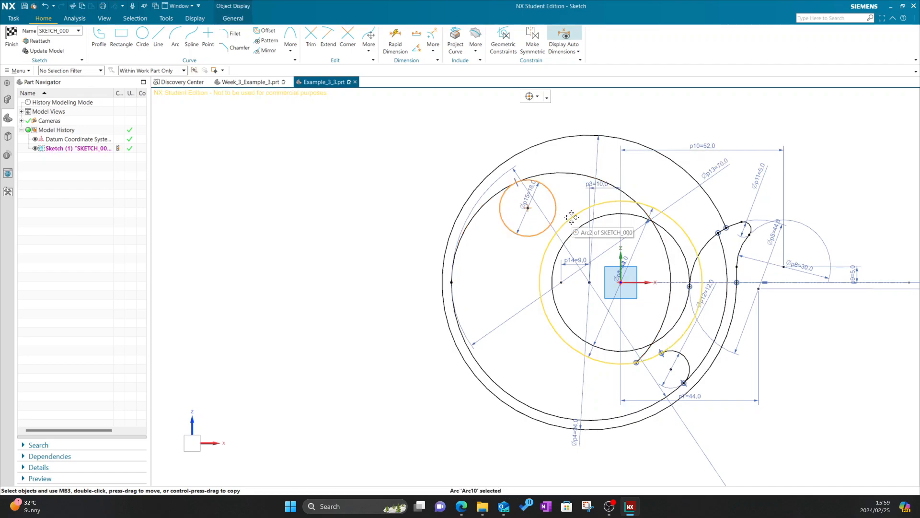
{"action": "left_click", "coordinate": [578, 212]}
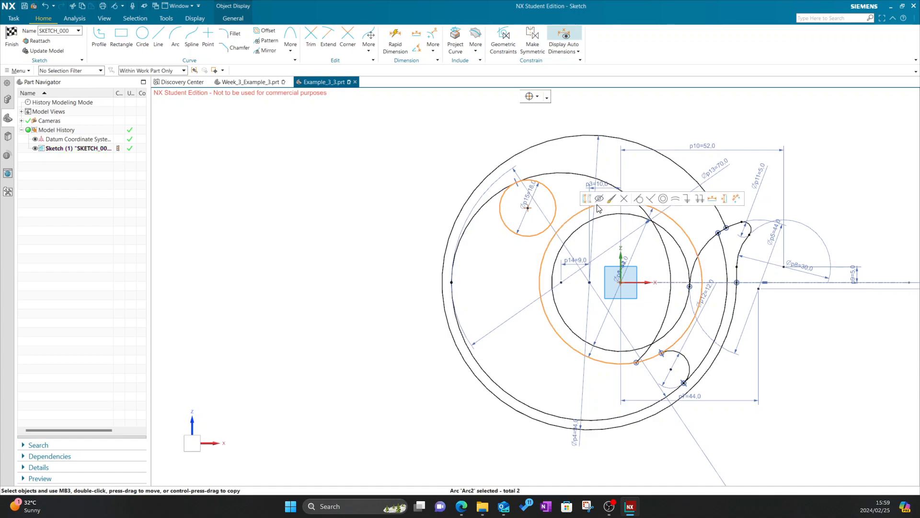
{"action": "left_click", "coordinate": [650, 200]}
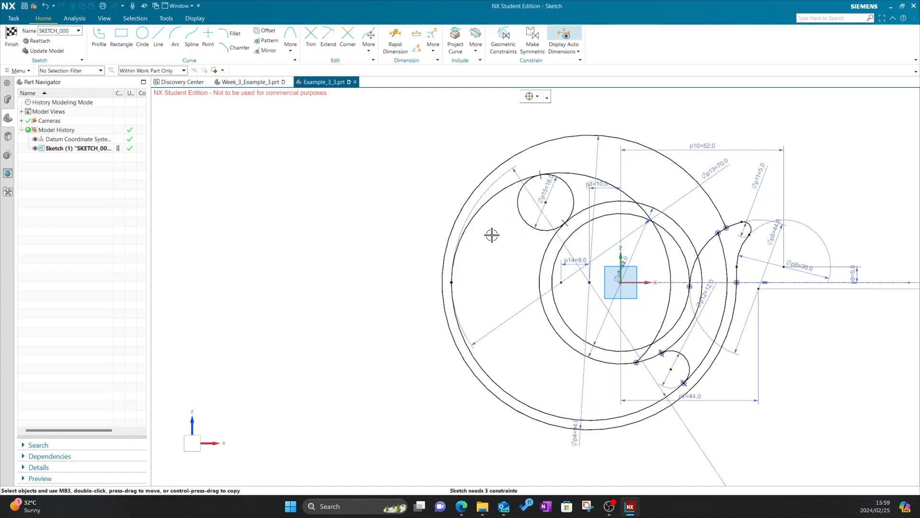
{"action": "mouse_move", "coordinate": [462, 506]}
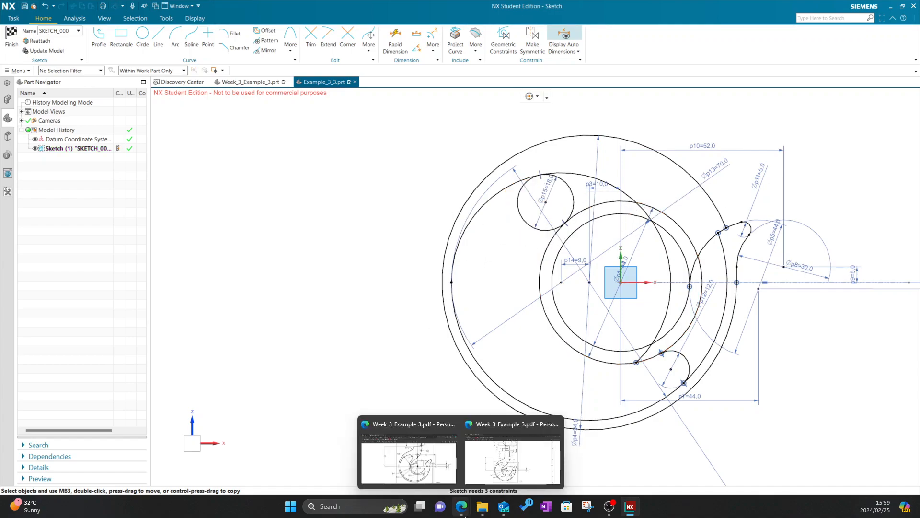
{"action": "left_click", "coordinate": [482, 480]}
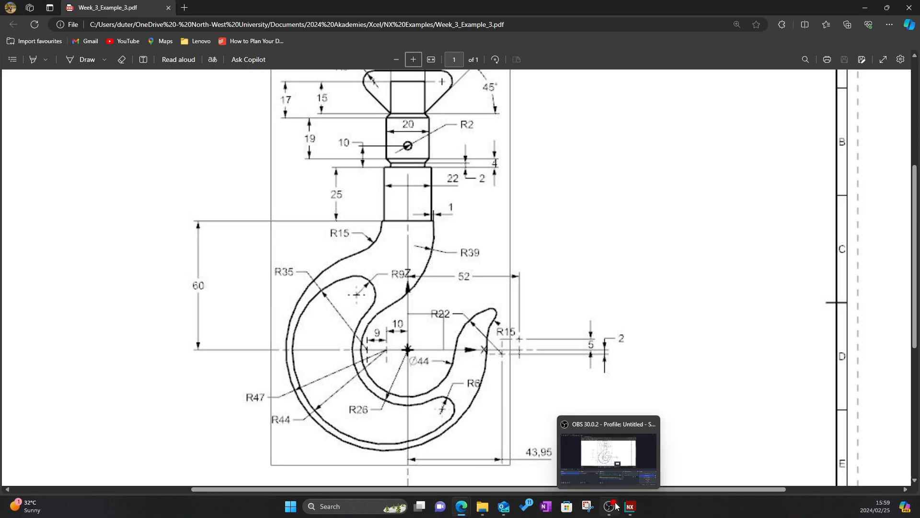
Step: Switch to NX and trim away the lower left part of the 18 mm circle between its two tangent points
{"action": "left_click", "coordinate": [630, 507]}
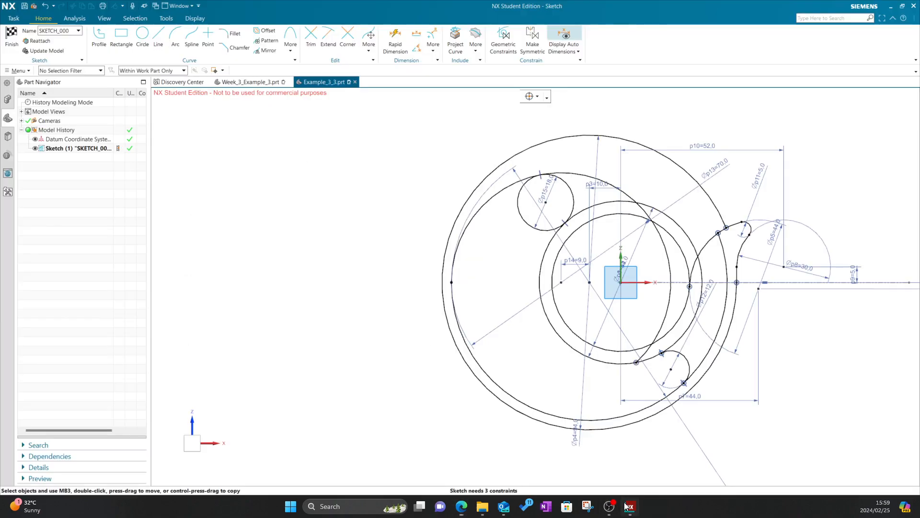
{"action": "left_click", "coordinate": [311, 38]}
{"action": "left_click", "coordinate": [558, 227]}
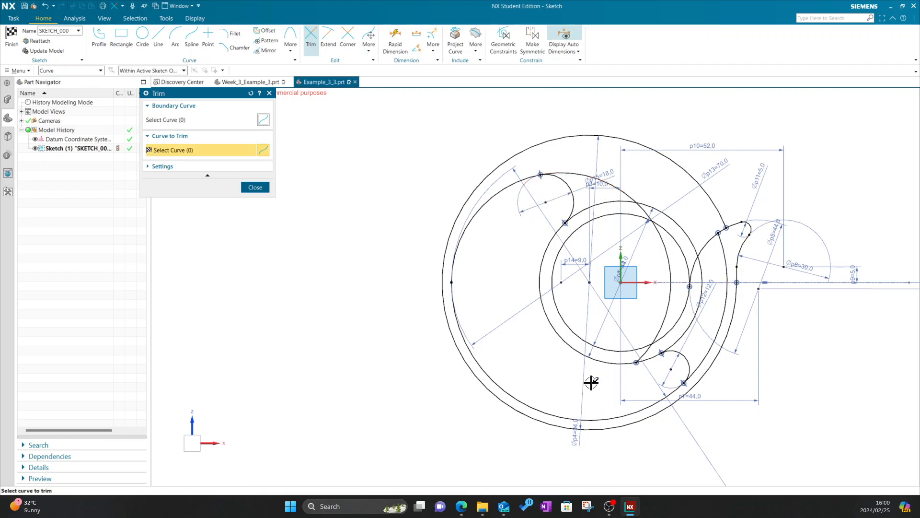
Step: Check the pocket outline in the PDF drawing and trim the 70 mm arc beyond the 18 mm arc, down to the horizontal axis
{"action": "key", "text": "alt+Tab"}
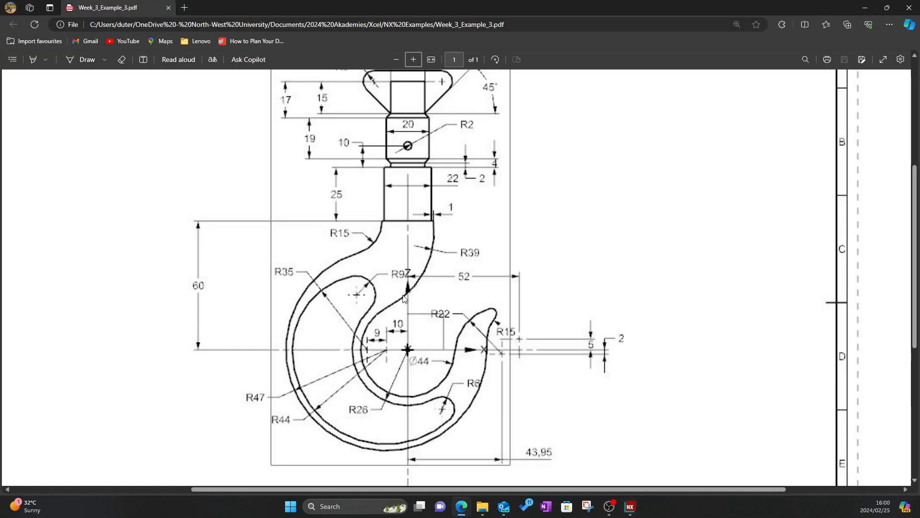
{"action": "key", "text": "alt+Tab"}
{"action": "left_click", "coordinate": [581, 173]}
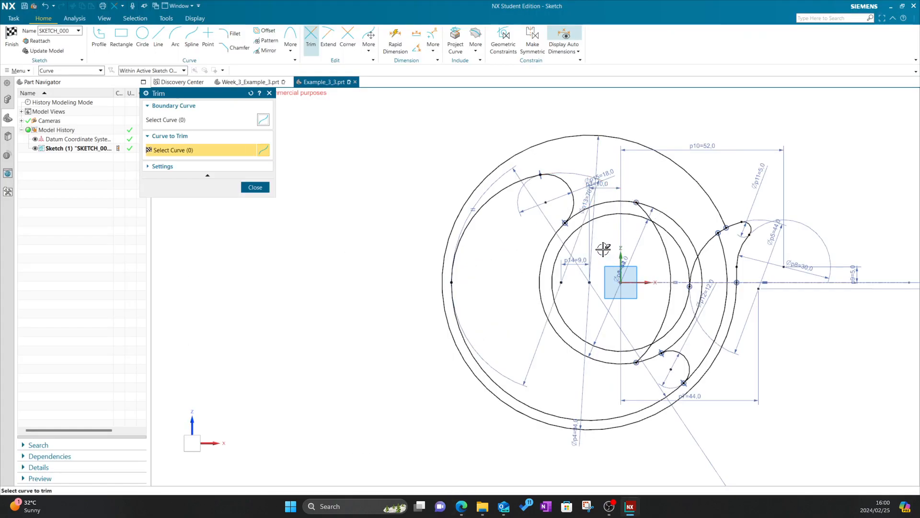
{"action": "key", "text": "alt+Tab"}
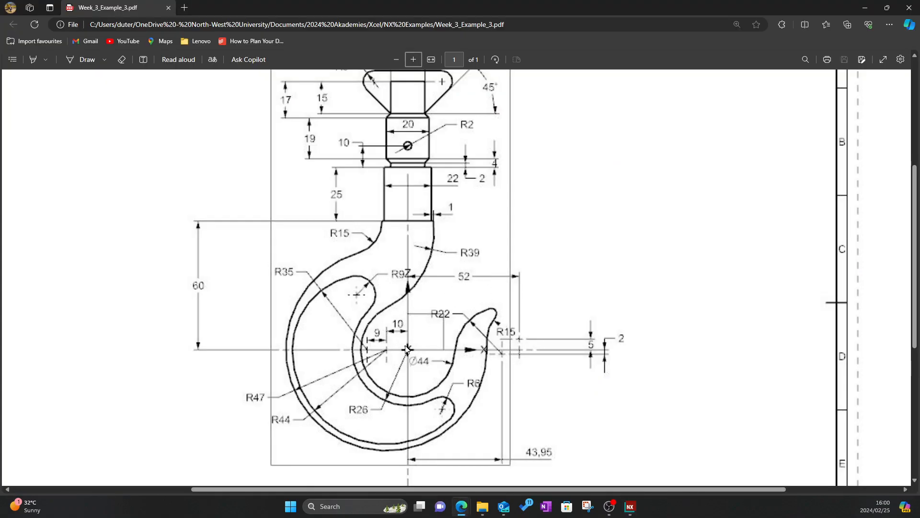
{"action": "key", "text": "alt+Tab"}
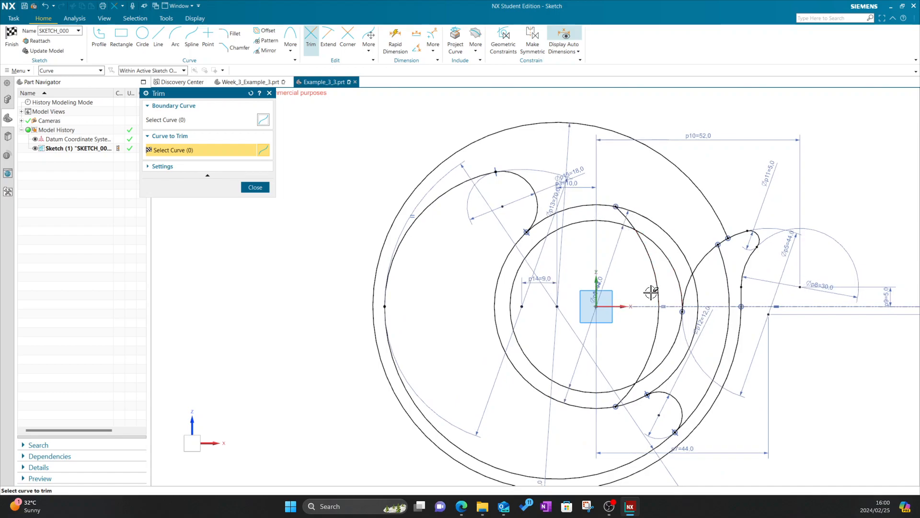
{"action": "left_click", "coordinate": [648, 268]}
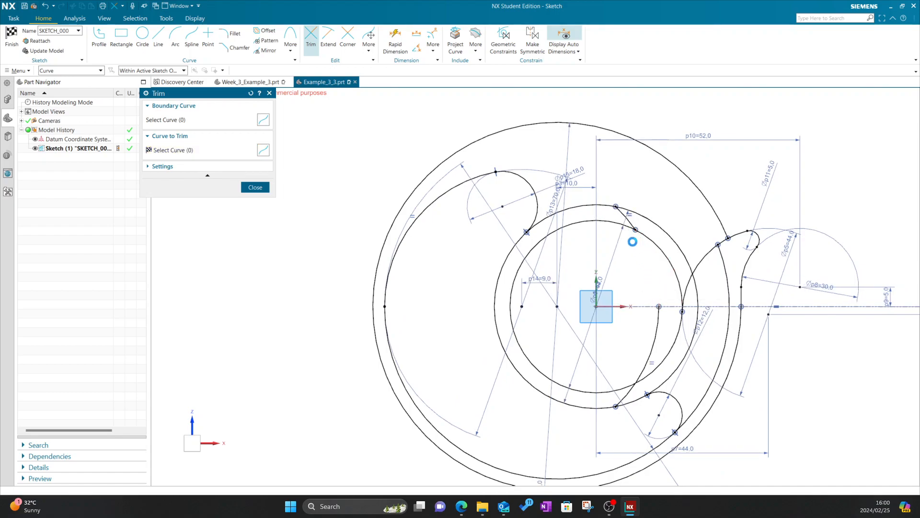
{"action": "left_click", "coordinate": [632, 225]}
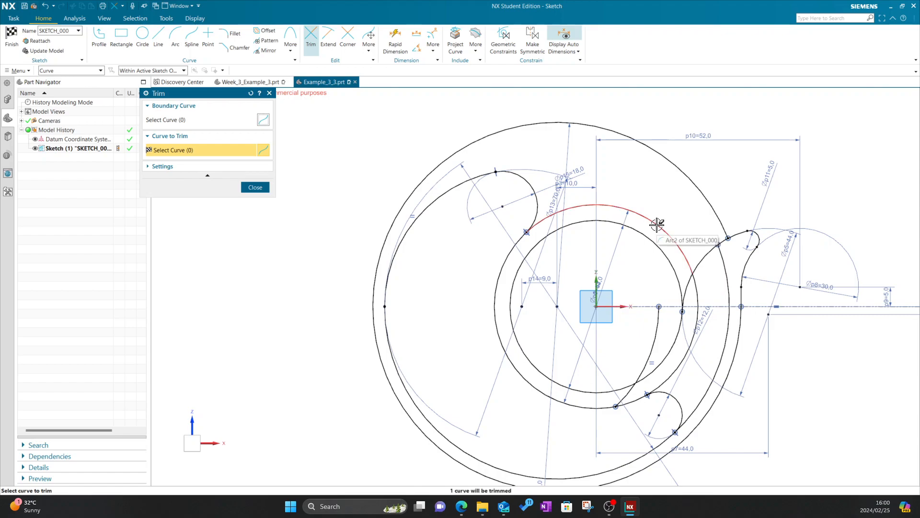
Step: Trim away the upper arc of the 52 mm circle and the 70 mm arc's leftover below the horizontal axis, checking against the PDF drawing
{"action": "left_click", "coordinate": [657, 225]}
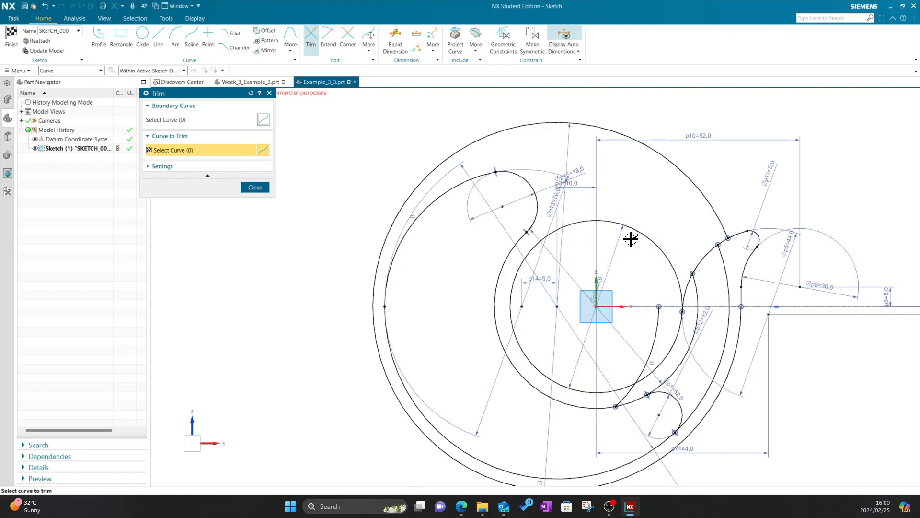
{"action": "key", "text": "alt+Tab"}
{"action": "key", "text": "alt+Tab"}
{"action": "left_click", "coordinate": [653, 341]}
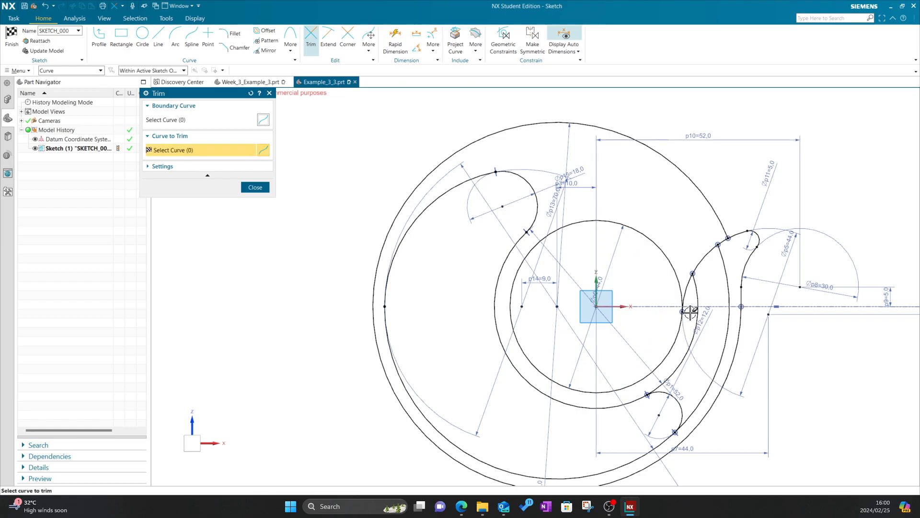
Step: Trim the excess segments of the 88 mm arc and the 52 mm circle between the lower 12 mm end arc and the hook tip
{"action": "key", "text": "alt+Tab"}
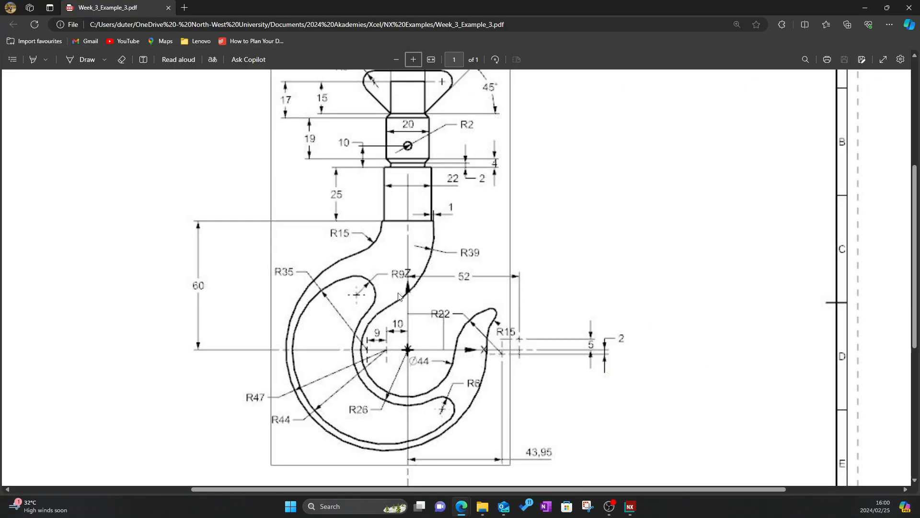
{"action": "key", "text": "alt+Tab"}
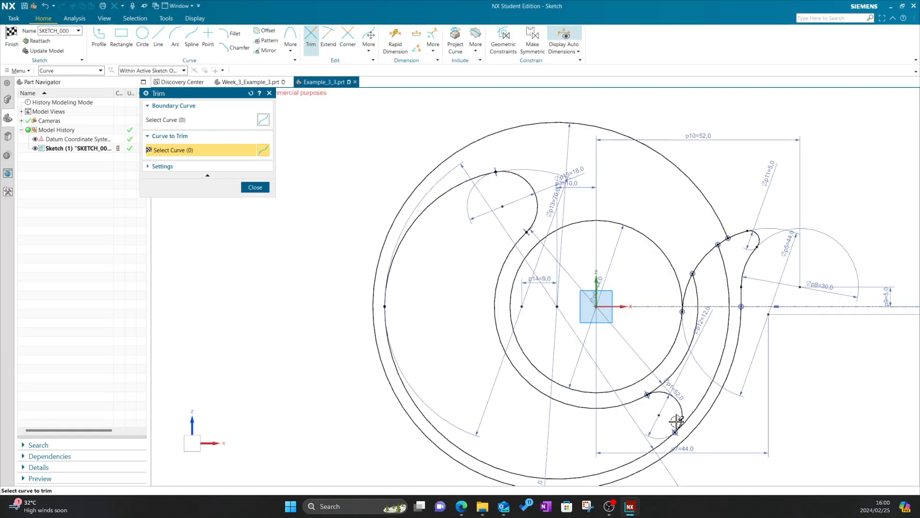
{"action": "scroll", "coordinate": [688, 318], "scroll_direction": "down", "scroll_amount": 2}
{"action": "scroll", "coordinate": [701, 346], "scroll_direction": "up", "scroll_amount": 2}
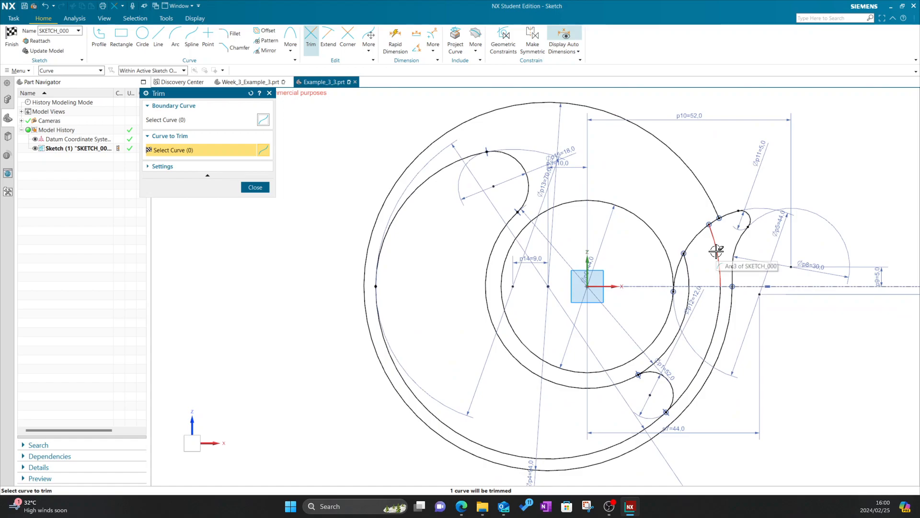
{"action": "left_click", "coordinate": [717, 251]}
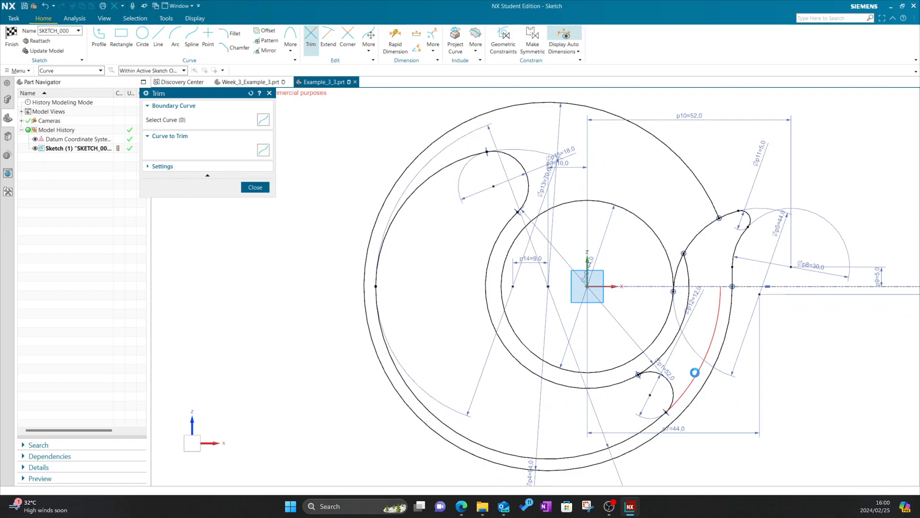
{"action": "left_click", "coordinate": [689, 269]}
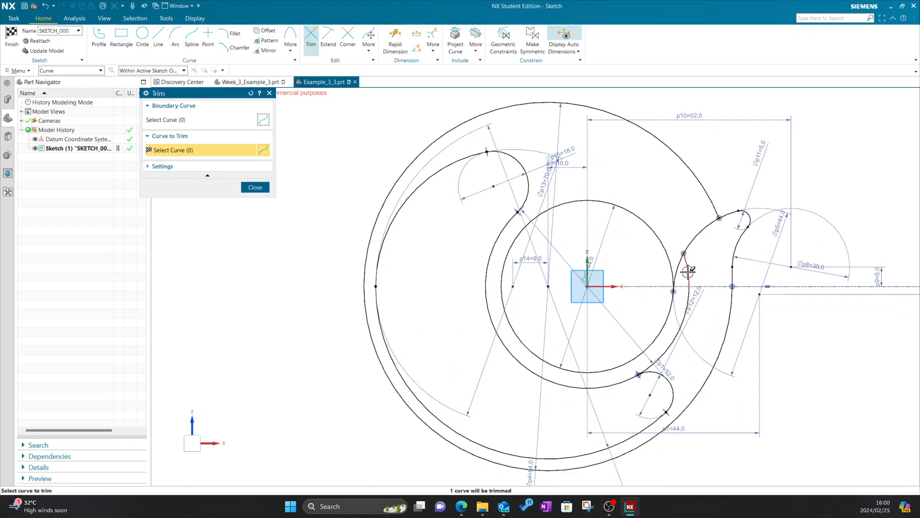
{"action": "left_click", "coordinate": [678, 322]}
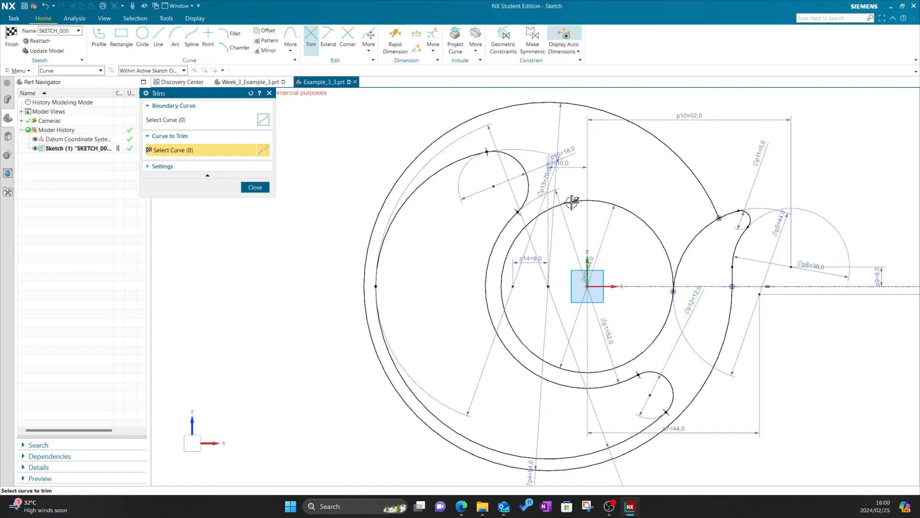
Step: Try trimming the 44 mm inner circle and undo that trim
{"action": "left_click", "coordinate": [638, 214]}
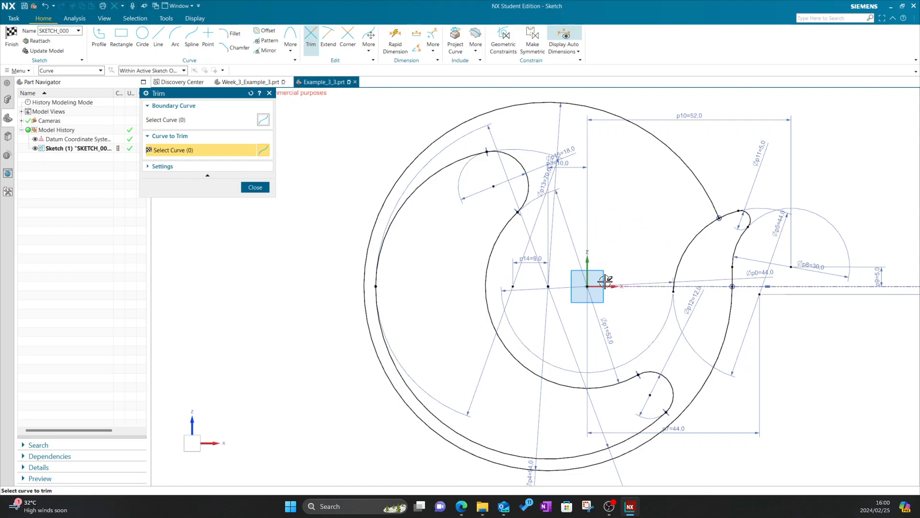
{"action": "key", "text": "ctrl+z"}
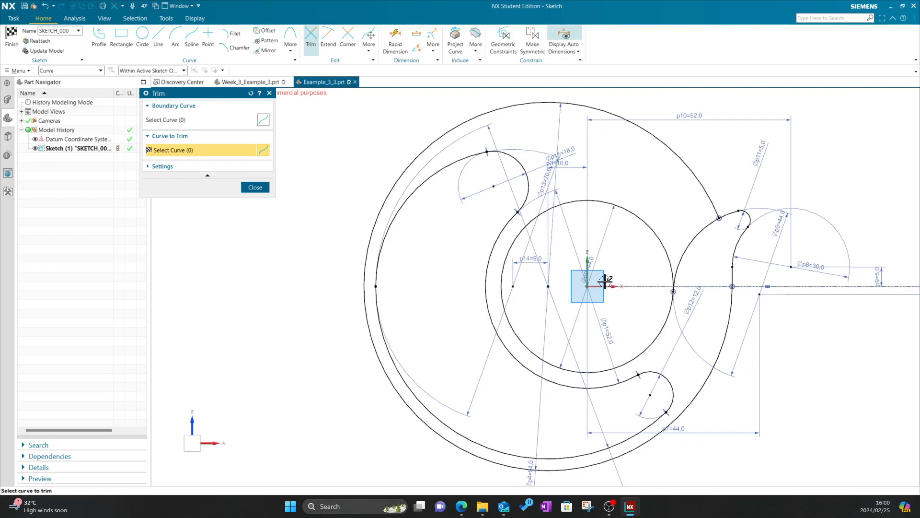
Step: Switch to the PDF drawing in Edge, examine the neck and shank dimensions above the hook, and return to the NX sketch
{"action": "key", "text": "alt+Tab"}
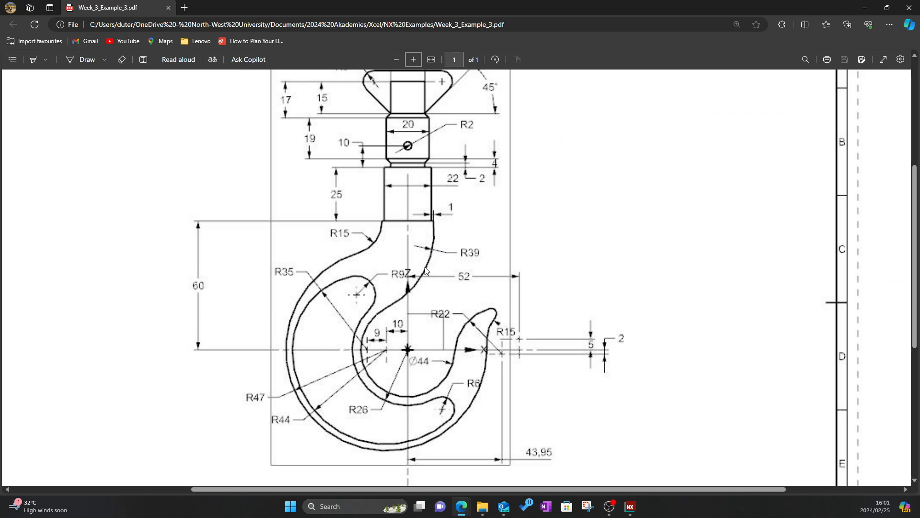
{"action": "scroll", "coordinate": [429, 264], "scroll_direction": "up", "scroll_amount": 3}
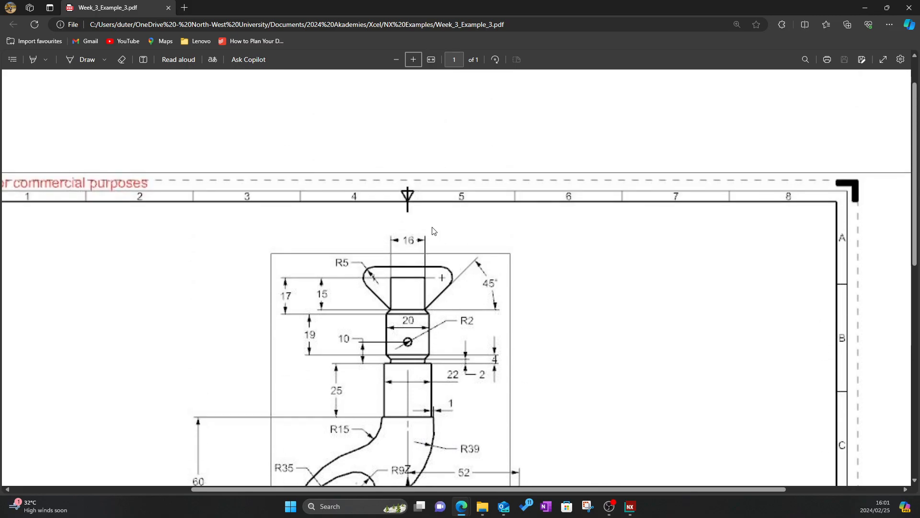
{"action": "scroll", "coordinate": [423, 321], "scroll_direction": "down", "scroll_amount": 2}
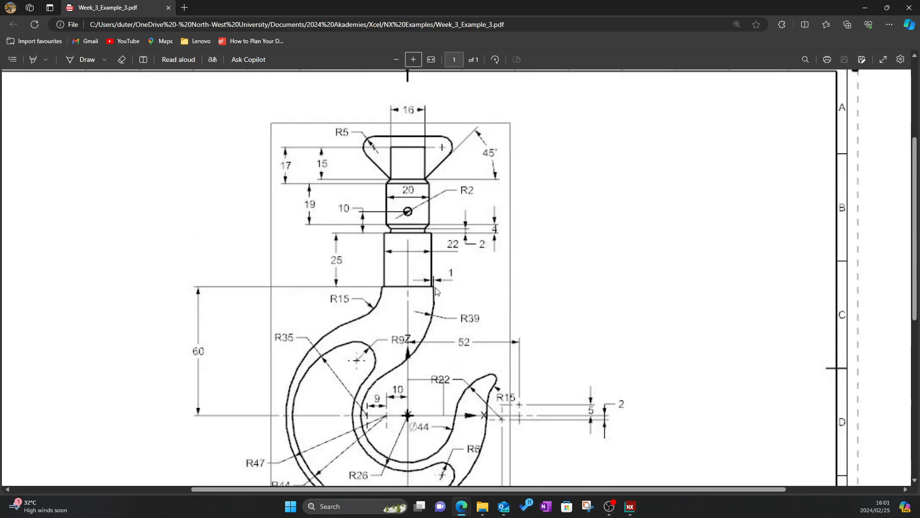
{"action": "key", "text": "alt+Tab"}
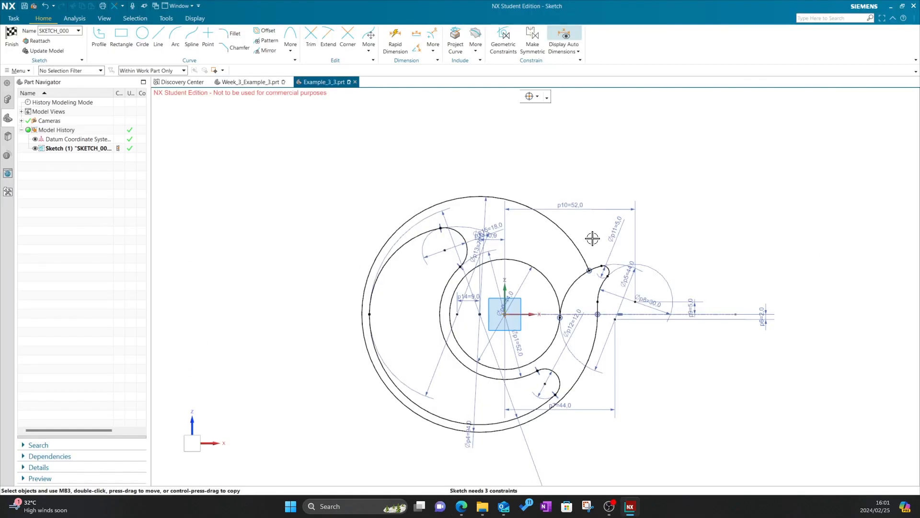
{"action": "key", "text": "alt+Tab"}
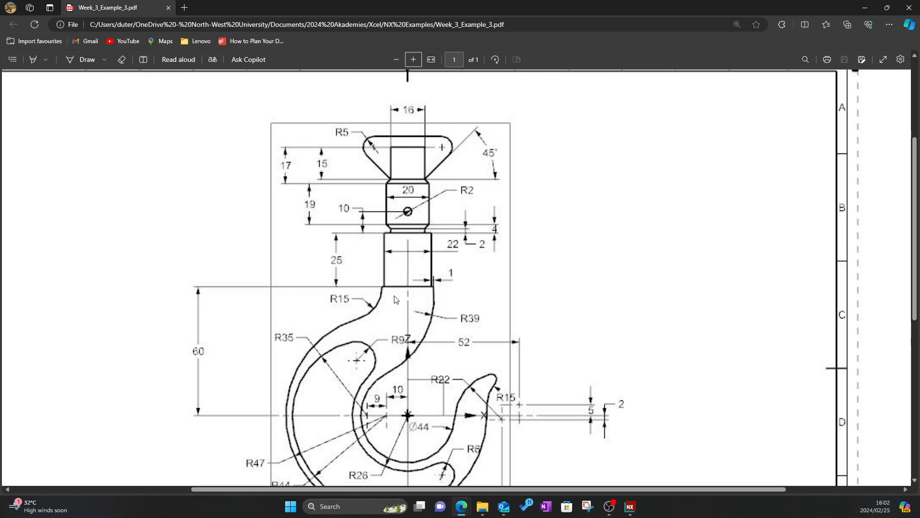
{"action": "left_click", "coordinate": [630, 508]}
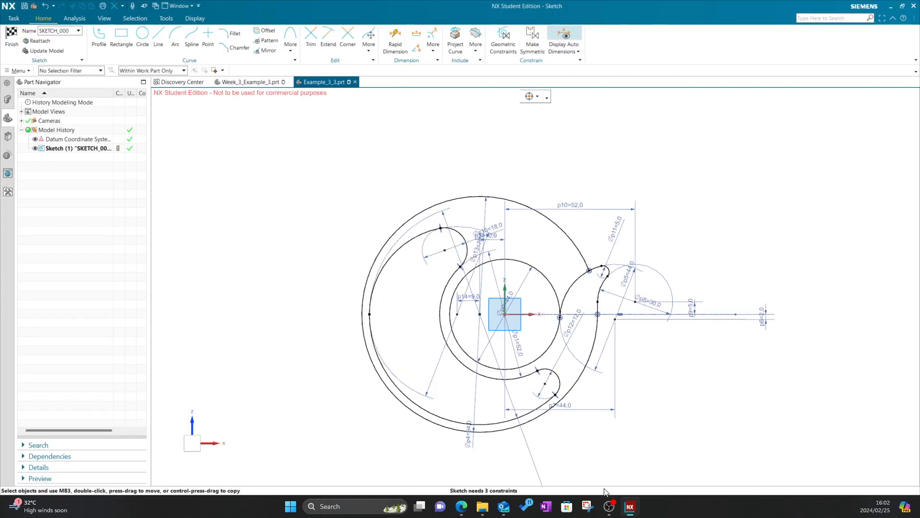
Step: Draw a horizontal line 24 mm long above the hook's outer circle as the top edge of the neck
{"action": "scroll", "coordinate": [345, 160], "scroll_direction": "down", "scroll_amount": 3}
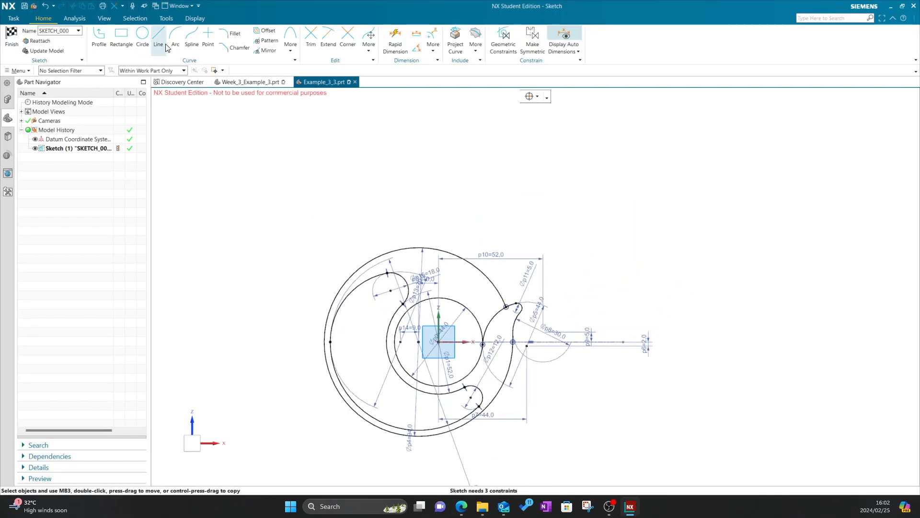
{"action": "scroll", "coordinate": [425, 230], "scroll_direction": "up", "scroll_amount": 2}
{"action": "key", "text": "l"}
{"action": "left_click", "coordinate": [405, 198]}
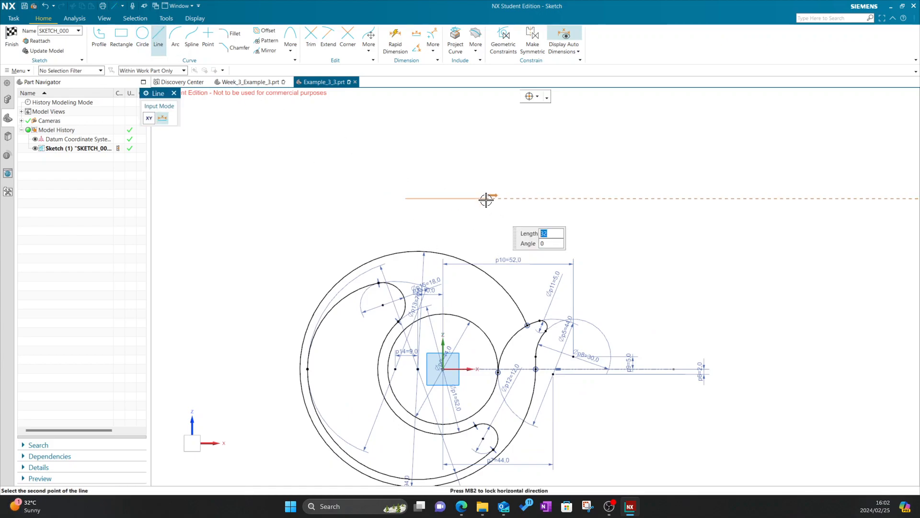
{"action": "type", "text": "24"}
{"action": "key", "text": "Tab"}
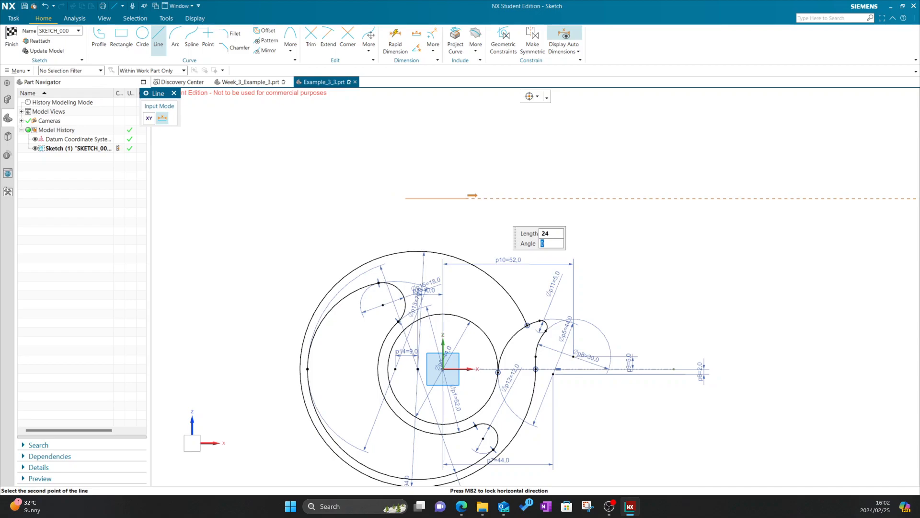
{"action": "key", "text": "Return"}
{"action": "left_click", "coordinate": [174, 93]}
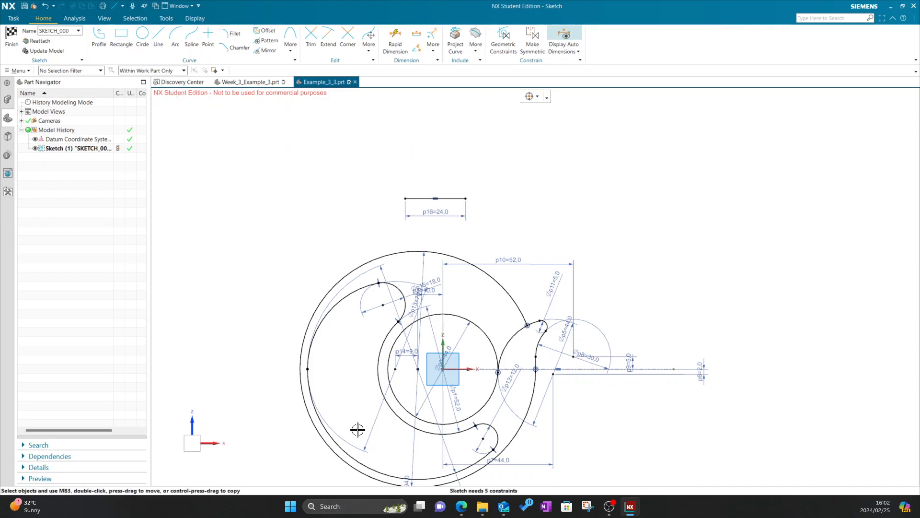
Step: Check the neck in the PDF drawing and align the 24 mm line's midpoint vertically with the sketch origin
{"action": "left_click", "coordinate": [461, 506]}
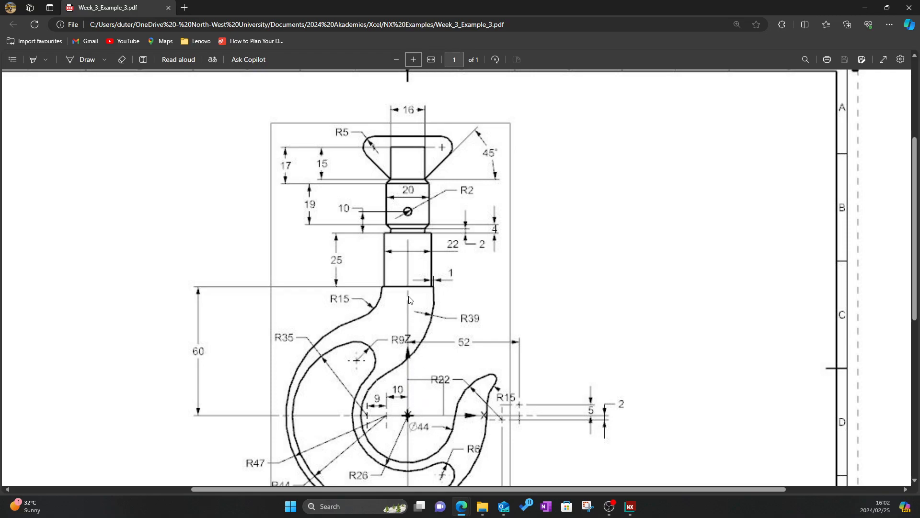
{"action": "left_click", "coordinate": [630, 506]}
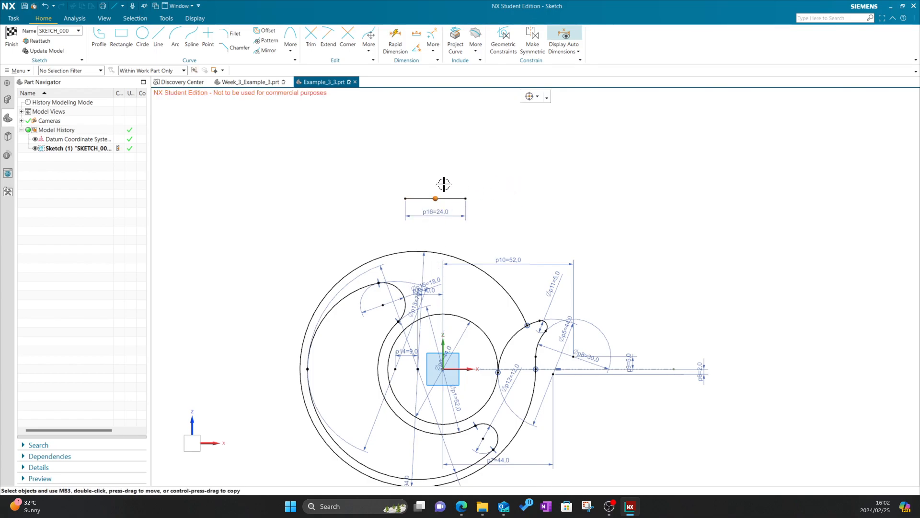
{"action": "scroll", "coordinate": [435, 199], "scroll_direction": "up", "scroll_amount": 1}
{"action": "left_click", "coordinate": [436, 200]}
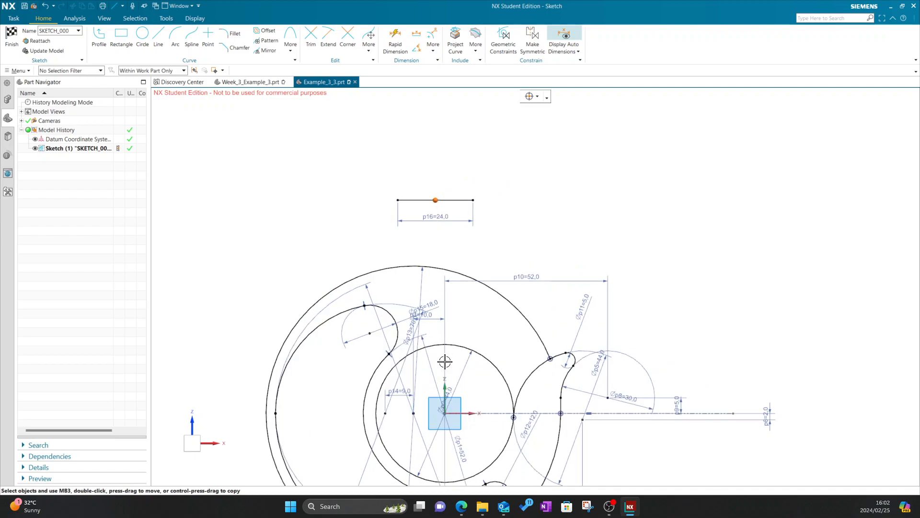
{"action": "left_click", "coordinate": [445, 412]}
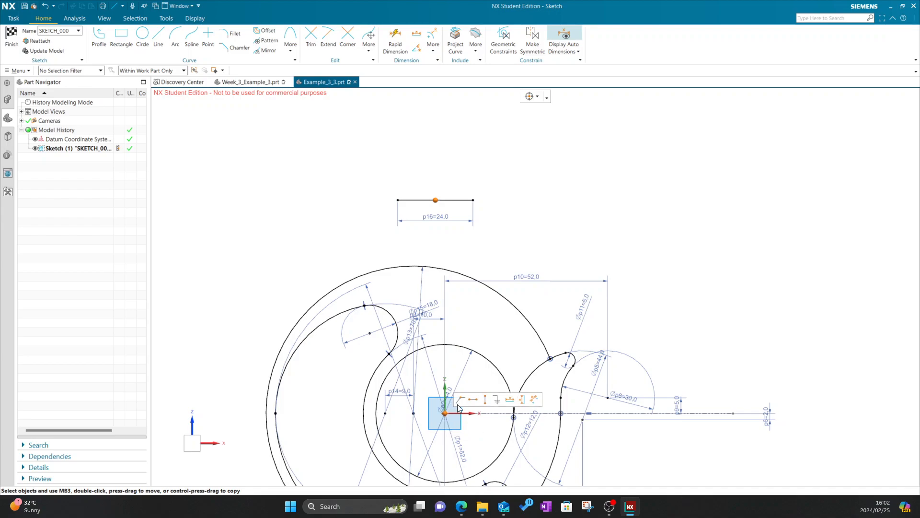
{"action": "left_click", "coordinate": [489, 399]}
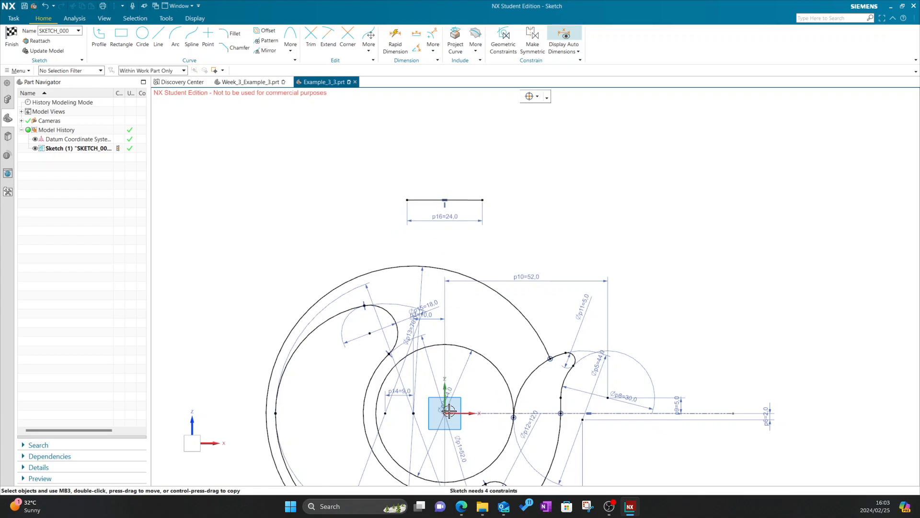
Step: Add a 60 mm vertical dimension between the 24 mm line and the sketch origin with Rapid Dimension
{"action": "scroll", "coordinate": [452, 270], "scroll_direction": "down", "scroll_amount": 3}
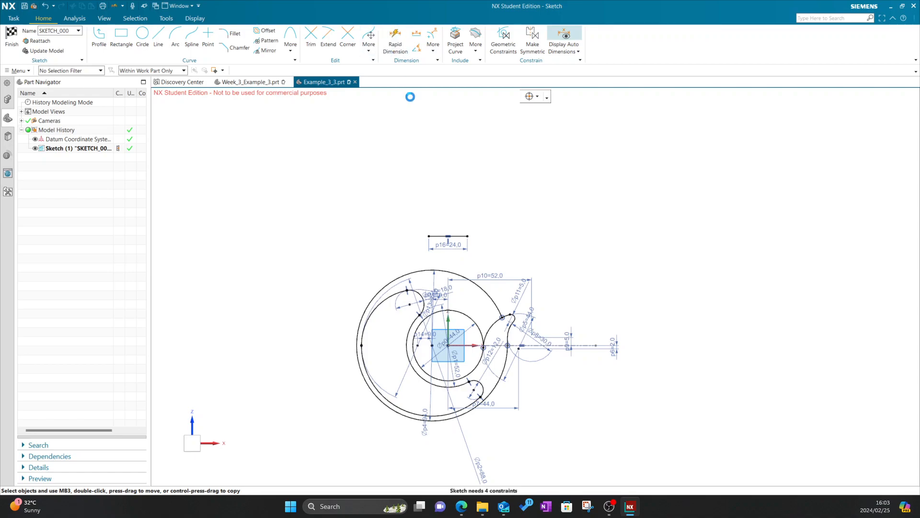
{"action": "left_click", "coordinate": [449, 236]}
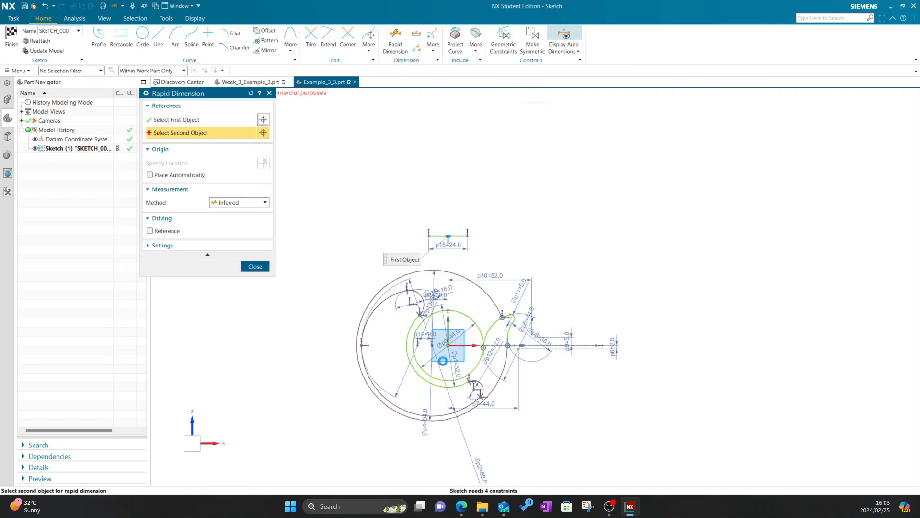
{"action": "left_click", "coordinate": [450, 345]}
{"action": "left_click", "coordinate": [323, 297]}
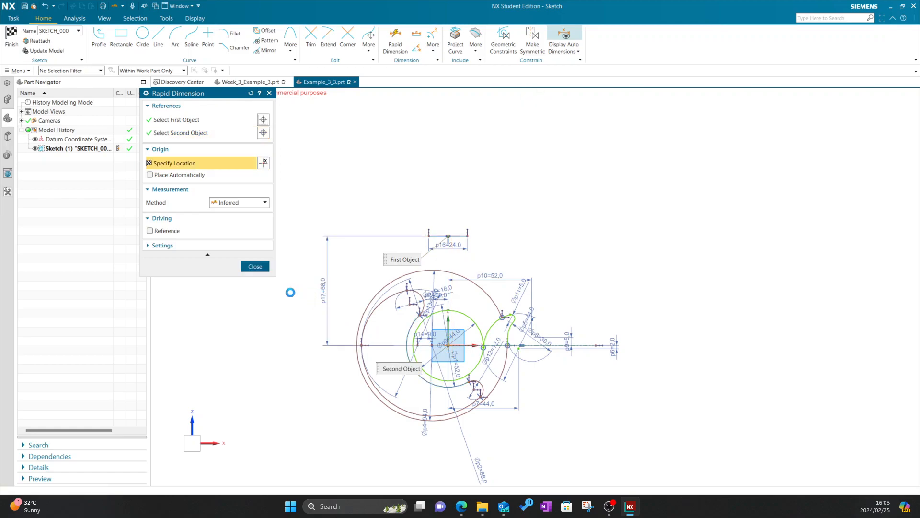
{"action": "type", "text": "6"}
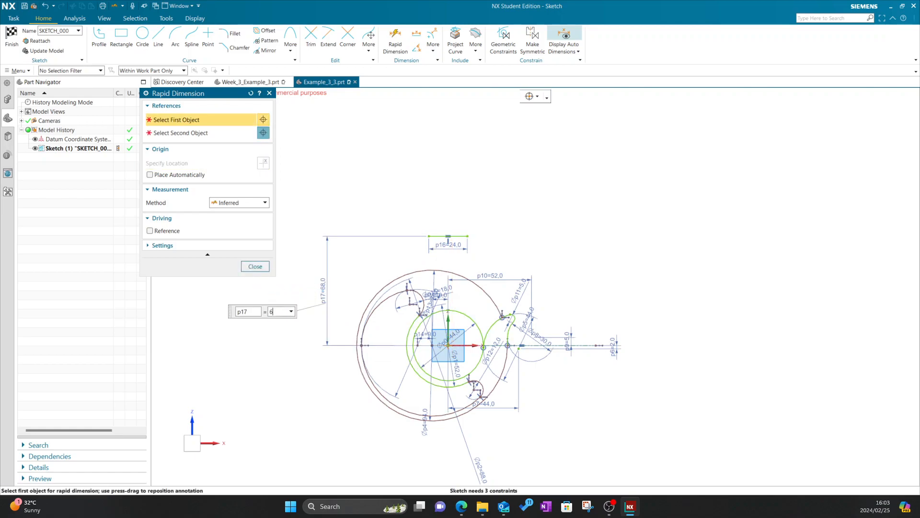
{"action": "type", "text": "0"}
{"action": "key", "text": "Return"}
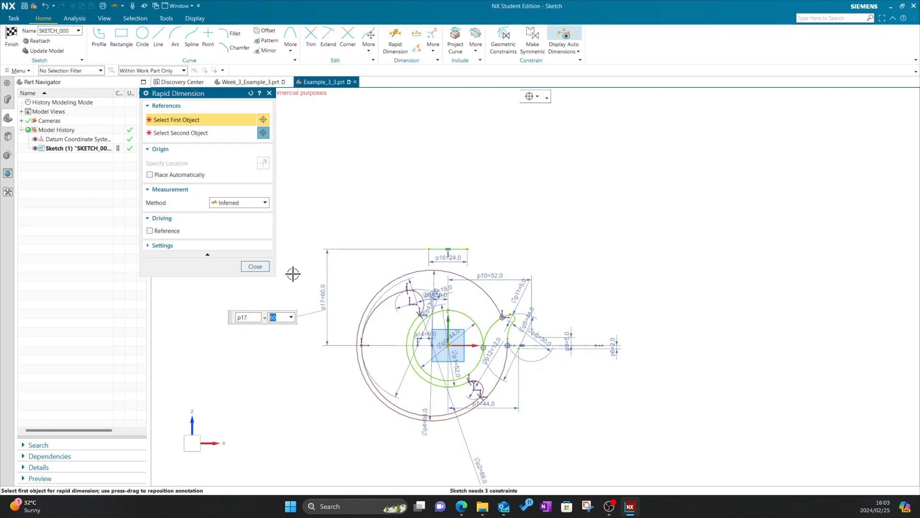
{"action": "left_click", "coordinate": [255, 267]}
Step: Draw a 39 mm radius three-point arc from the hook's inner 44 mm circle to the 24 mm line's right end, checking the PDF drawing
{"action": "scroll", "coordinate": [481, 272], "scroll_direction": "up", "scroll_amount": 2}
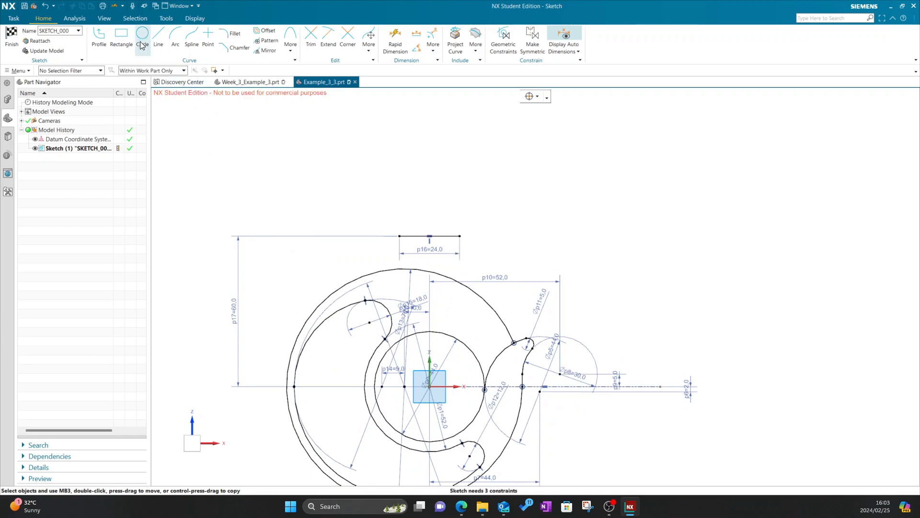
{"action": "left_click", "coordinate": [171, 46]}
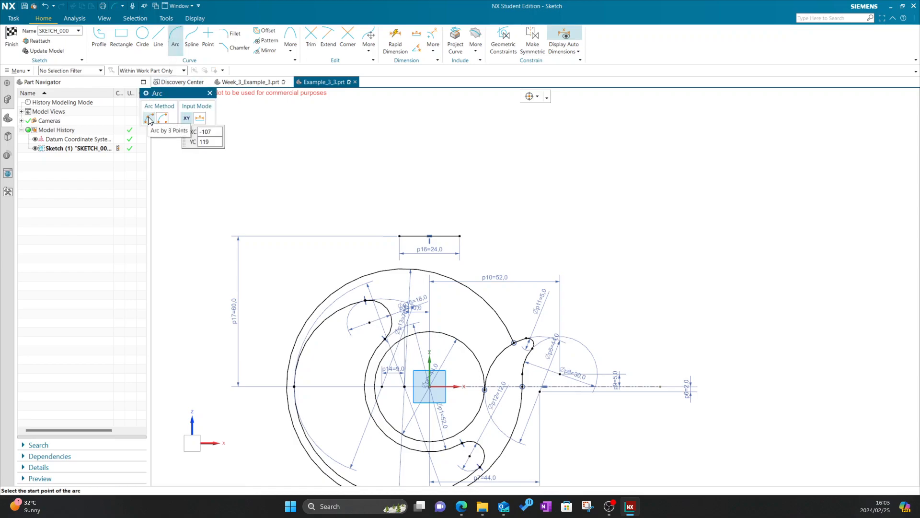
{"action": "left_click", "coordinate": [401, 332]}
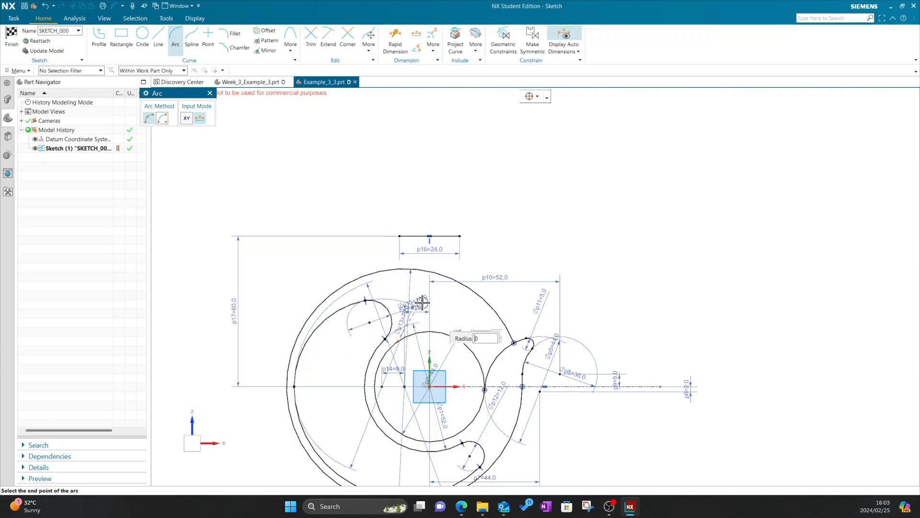
{"action": "left_click", "coordinate": [460, 236]}
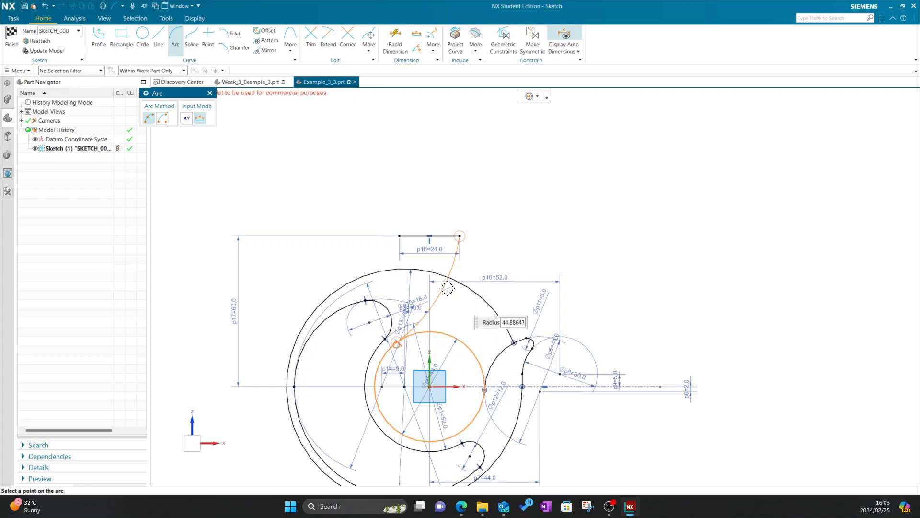
{"action": "mouse_move", "coordinate": [461, 506]}
{"action": "left_click", "coordinate": [511, 457]}
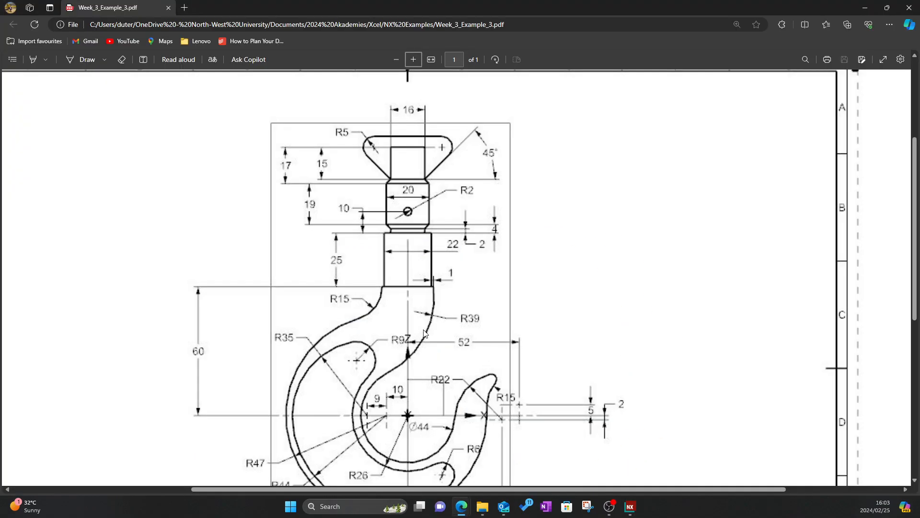
{"action": "left_click", "coordinate": [631, 506]}
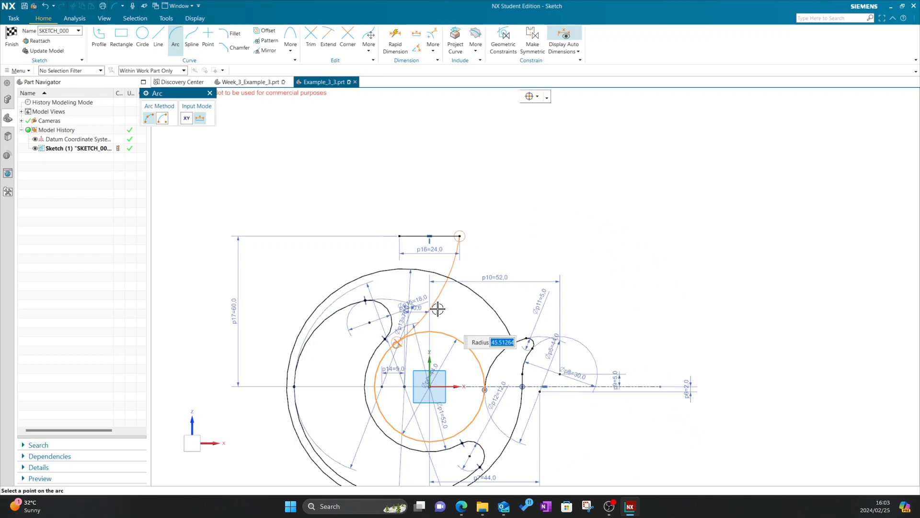
{"action": "type", "text": "39"}
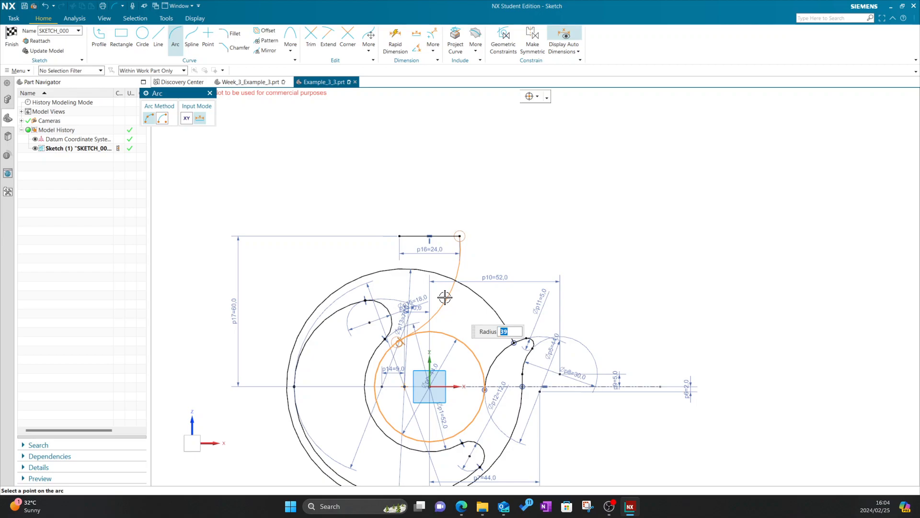
{"action": "left_click", "coordinate": [445, 298]}
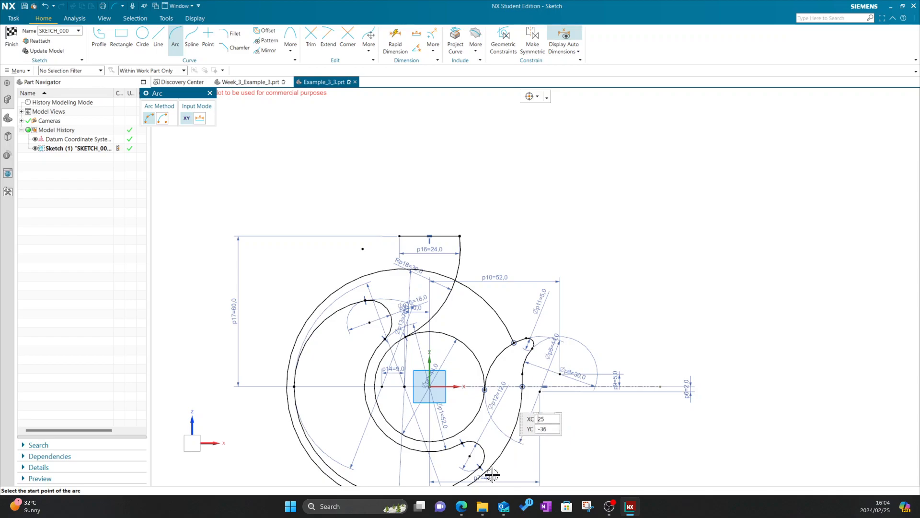
Step: Trim the inner 44 mm circle's upper part and the outer circle beyond the 39 mm arc, and check the neck in the PDF drawing
{"action": "left_click", "coordinate": [311, 37]}
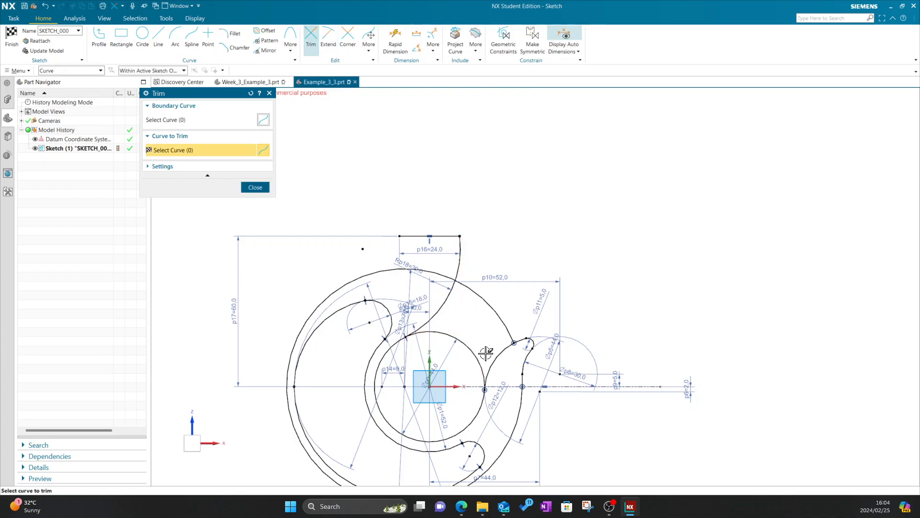
{"action": "left_click", "coordinate": [457, 340]}
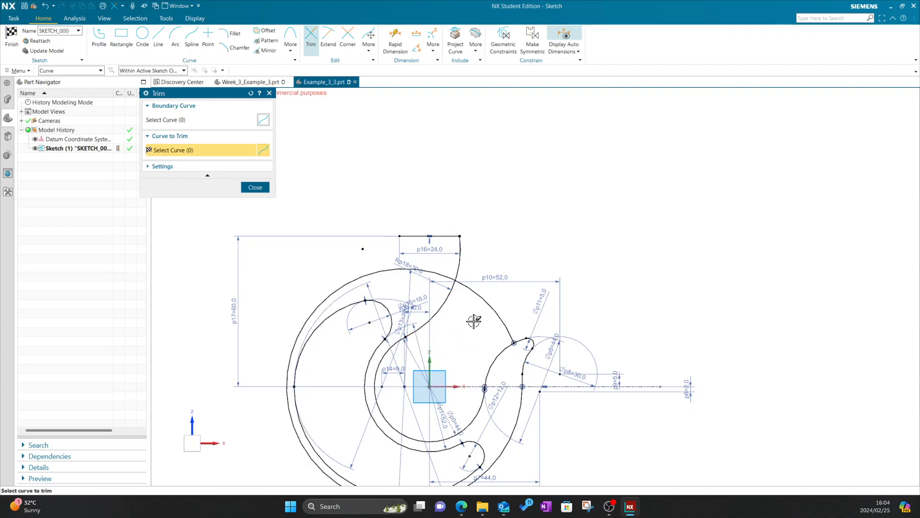
{"action": "left_click", "coordinate": [479, 301]}
{"action": "scroll", "coordinate": [500, 384], "scroll_direction": "down", "scroll_amount": 3}
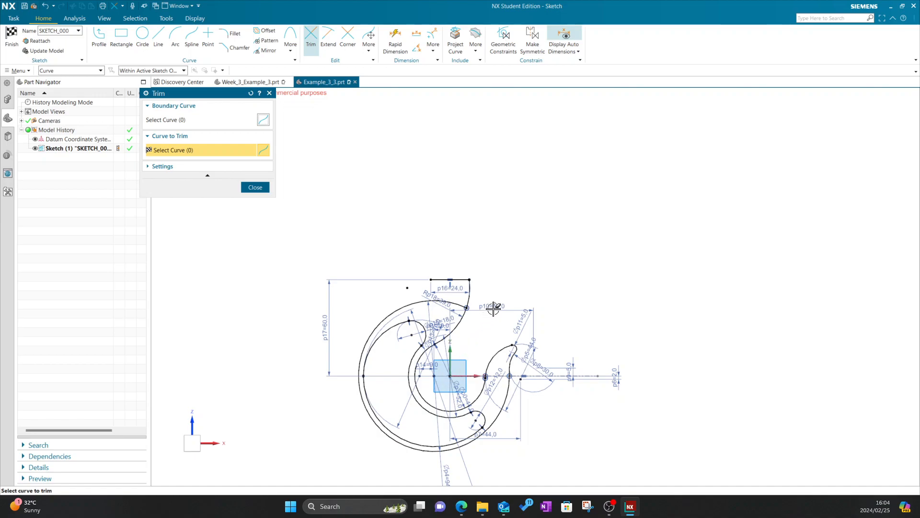
{"action": "mouse_move", "coordinate": [468, 514]}
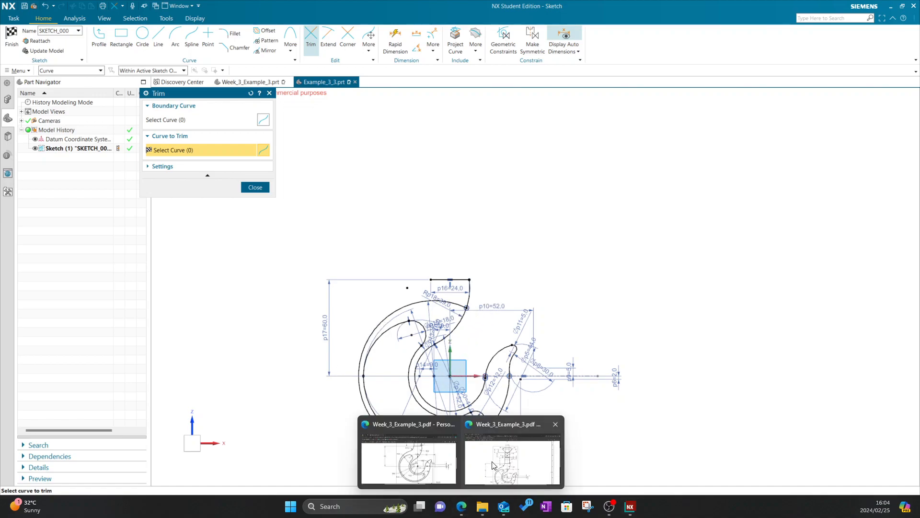
{"action": "left_click", "coordinate": [406, 453]}
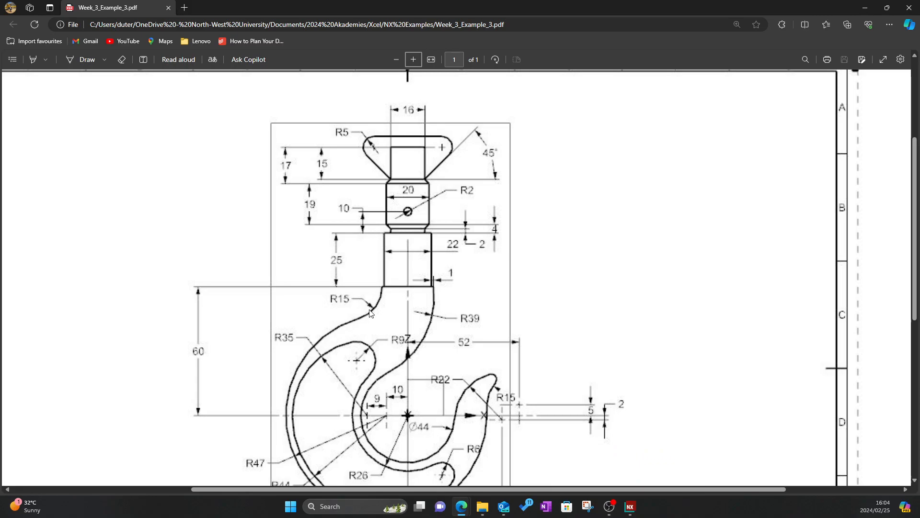
{"action": "left_click", "coordinate": [630, 506]}
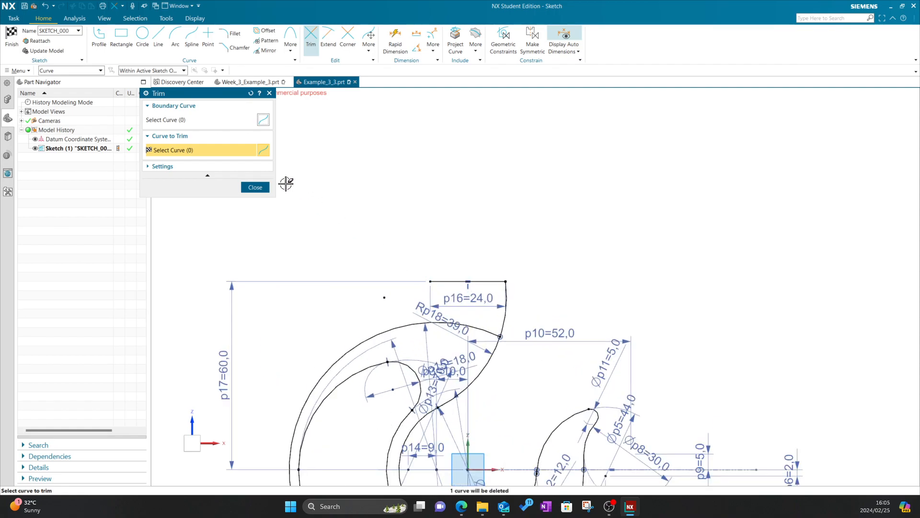
{"action": "left_click", "coordinate": [255, 187]}
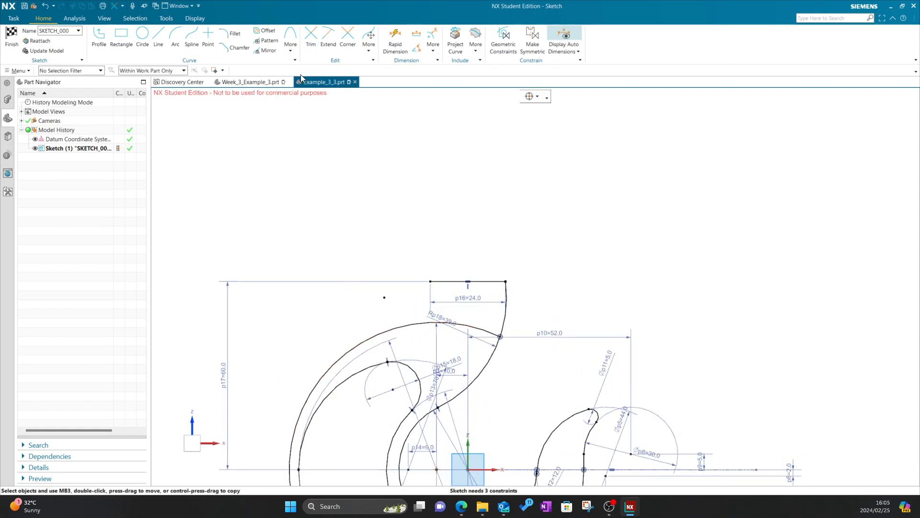
Step: Draw a 15 mm radius three-point arc joining the hook's outer curve to the 24 mm line's left end, checking the PDF drawing for the radius
{"action": "left_click", "coordinate": [175, 36]}
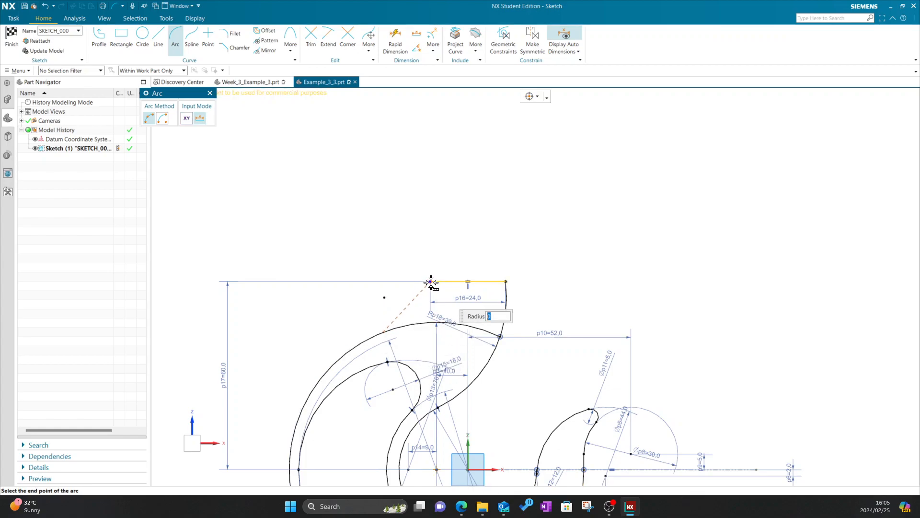
{"action": "left_click", "coordinate": [431, 282]}
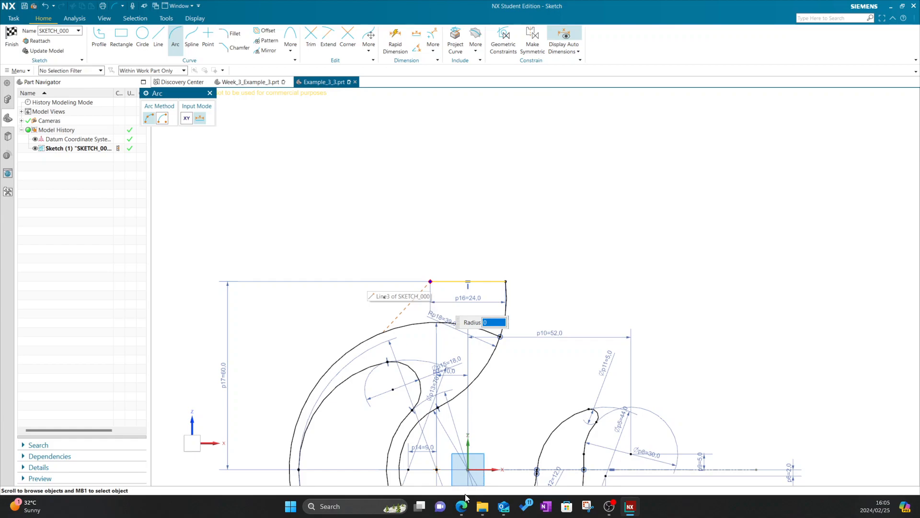
{"action": "mouse_move", "coordinate": [463, 505]}
{"action": "left_click", "coordinate": [478, 455]}
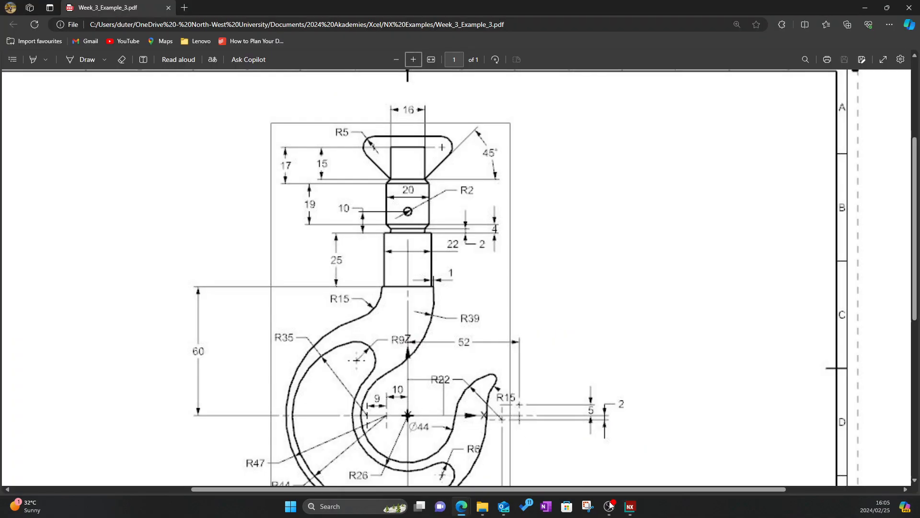
{"action": "left_click", "coordinate": [630, 506]}
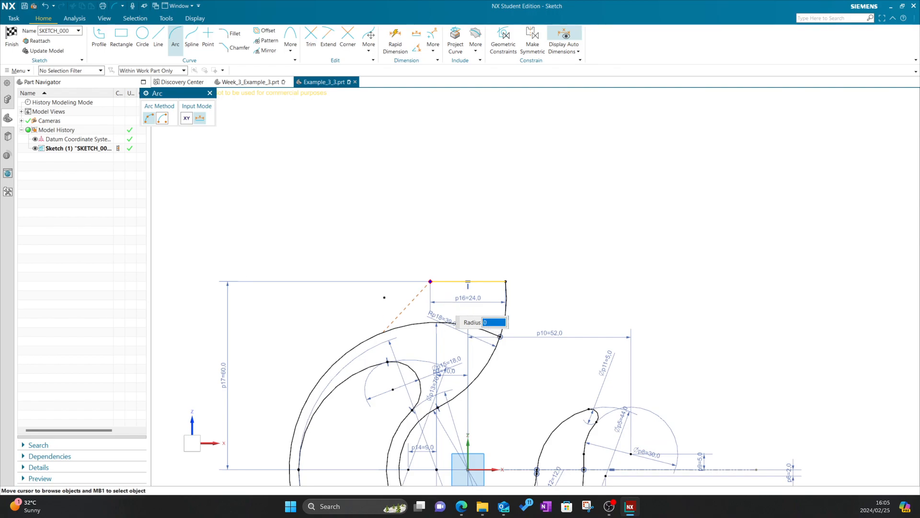
{"action": "left_click_drag", "start_coordinate": [279, 193], "coordinate": [428, 242]}
{"action": "left_click", "coordinate": [468, 236]}
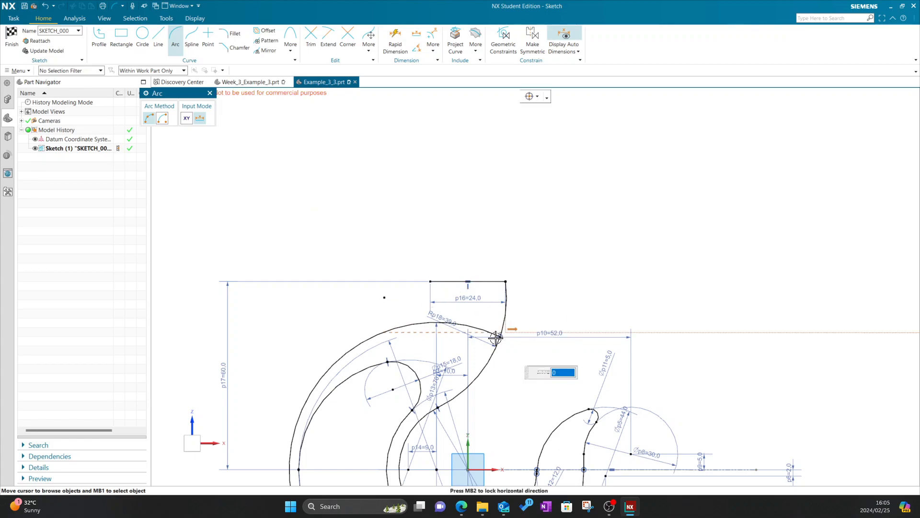
{"action": "left_click", "coordinate": [431, 282]}
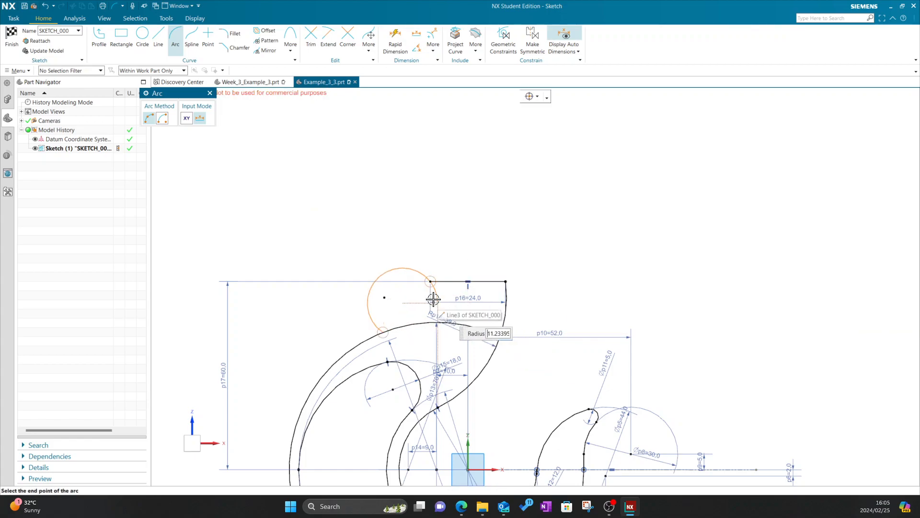
{"action": "type", "text": "15"}
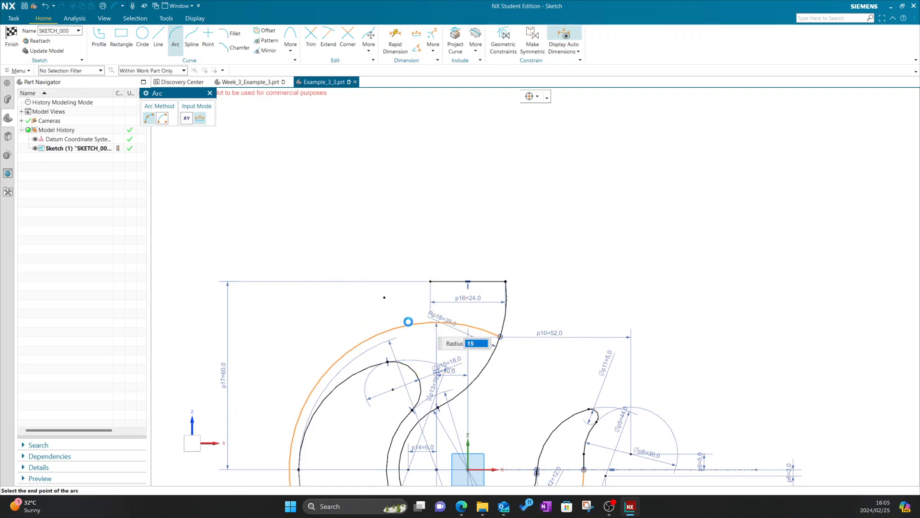
{"action": "left_click", "coordinate": [407, 323]}
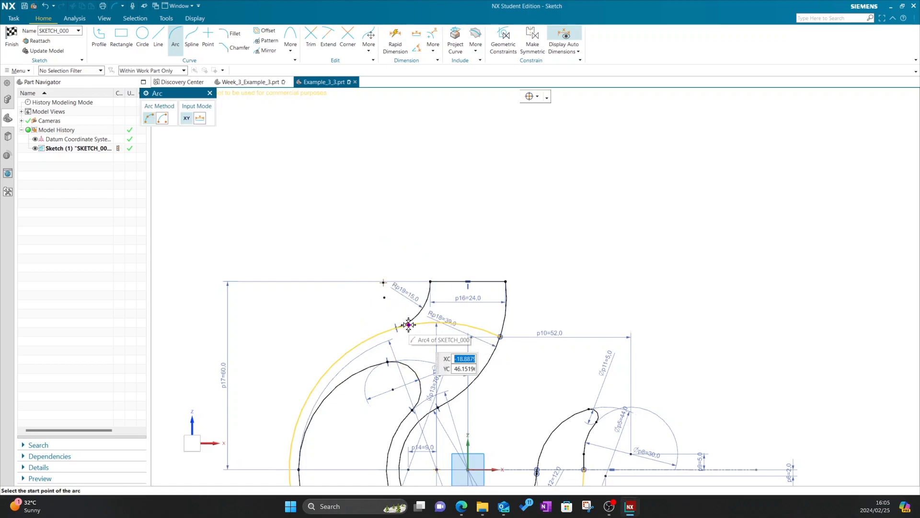
Step: Compare the hook with the PDF drawing and trim the outer curve's segment crossing the neck between the 15 mm and 39 mm arcs
{"action": "scroll", "coordinate": [384, 386], "scroll_direction": "up", "scroll_amount": 3}
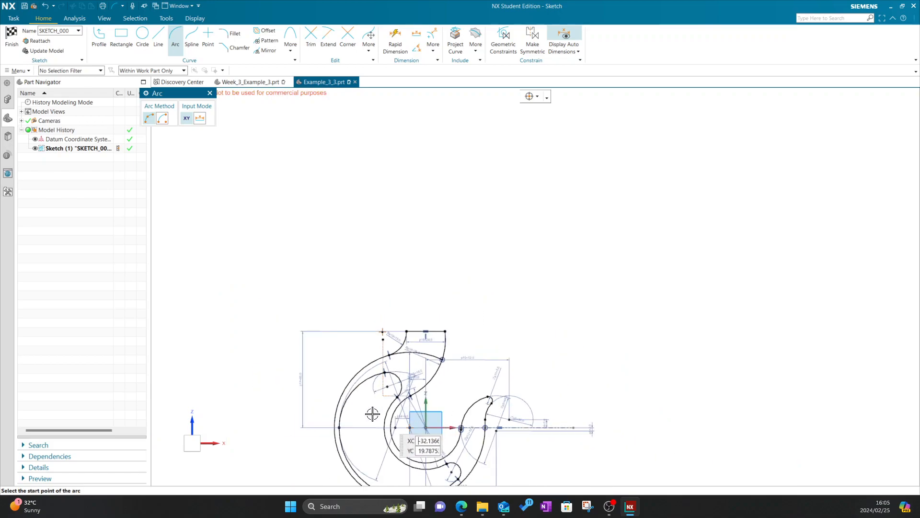
{"action": "scroll", "coordinate": [393, 359], "scroll_direction": "down", "scroll_amount": 2}
{"action": "mouse_move", "coordinate": [461, 506]}
{"action": "left_click", "coordinate": [474, 467]}
{"action": "scroll", "coordinate": [390, 317], "scroll_direction": "down", "scroll_amount": 1}
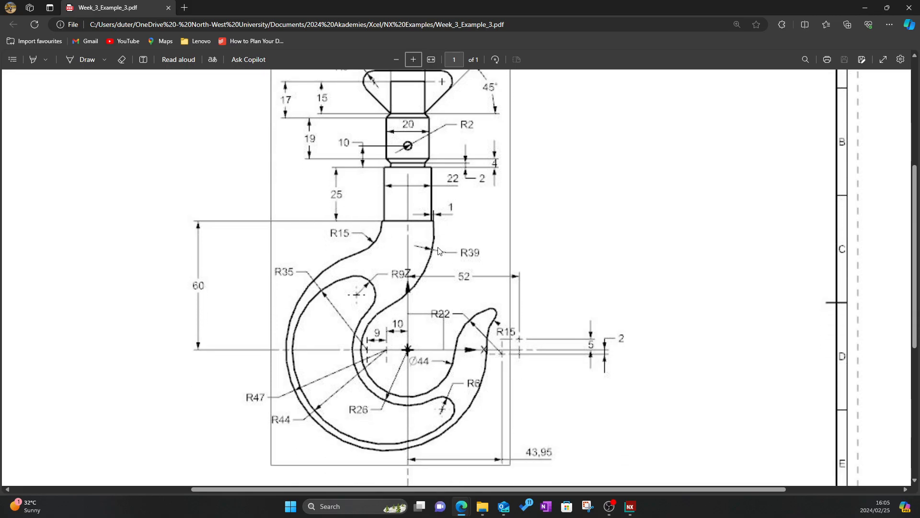
{"action": "left_click", "coordinate": [630, 506]}
{"action": "scroll", "coordinate": [455, 408], "scroll_direction": "up", "scroll_amount": 4}
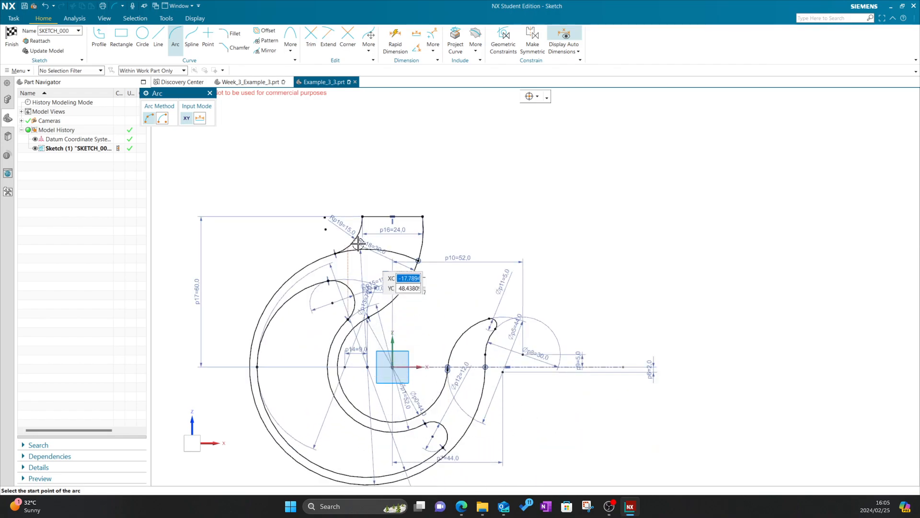
{"action": "left_click", "coordinate": [310, 36]}
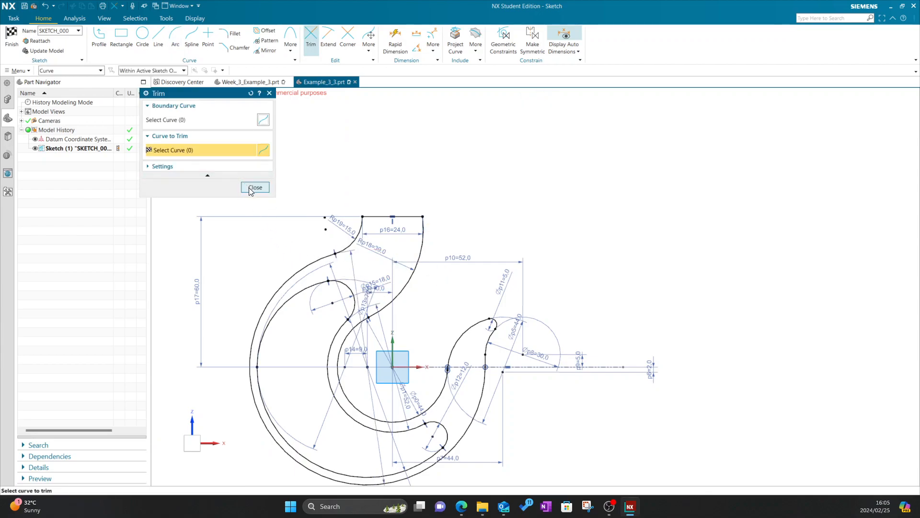
{"action": "left_click", "coordinate": [254, 187]}
Step: Reposition the 52 mm, 5 mm diameter and 44 mm diameter dimensions around the hook tip for a clearer layout
{"action": "mouse_move", "coordinate": [461, 268]}
{"action": "left_mouse_down"}
{"action": "mouse_move", "coordinate": [442, 200]}
{"action": "mouse_move", "coordinate": [479, 308]}
{"action": "mouse_move", "coordinate": [499, 445]}
{"action": "mouse_move", "coordinate": [489, 300]}
{"action": "mouse_move", "coordinate": [477, 335]}
{"action": "mouse_move", "coordinate": [440, 320]}
{"action": "left_mouse_up"}
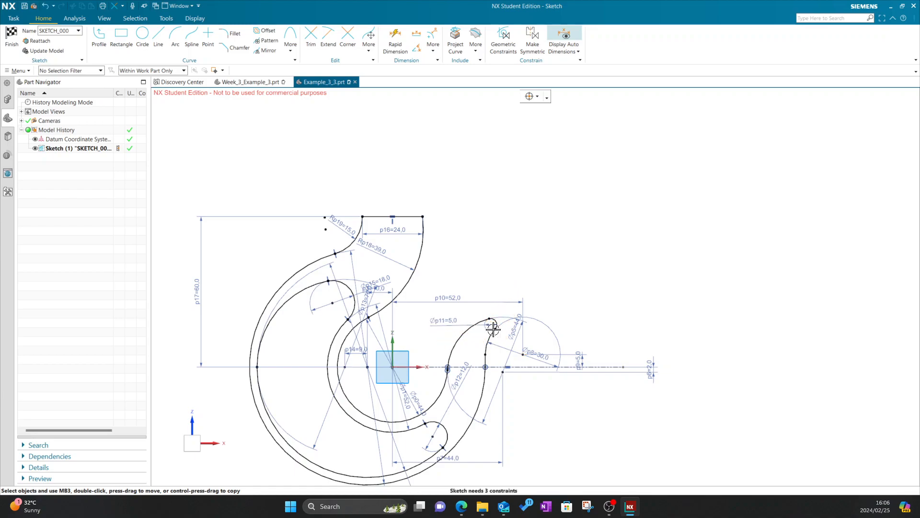
{"action": "left_click_drag", "start_coordinate": [518, 332], "coordinate": [586, 398]}
{"action": "scroll", "coordinate": [369, 319], "scroll_direction": "down", "scroll_amount": 1}
{"action": "scroll", "coordinate": [354, 384], "scroll_direction": "down", "scroll_amount": 2}
{"action": "scroll", "coordinate": [281, 441], "scroll_direction": "up", "scroll_amount": 1}
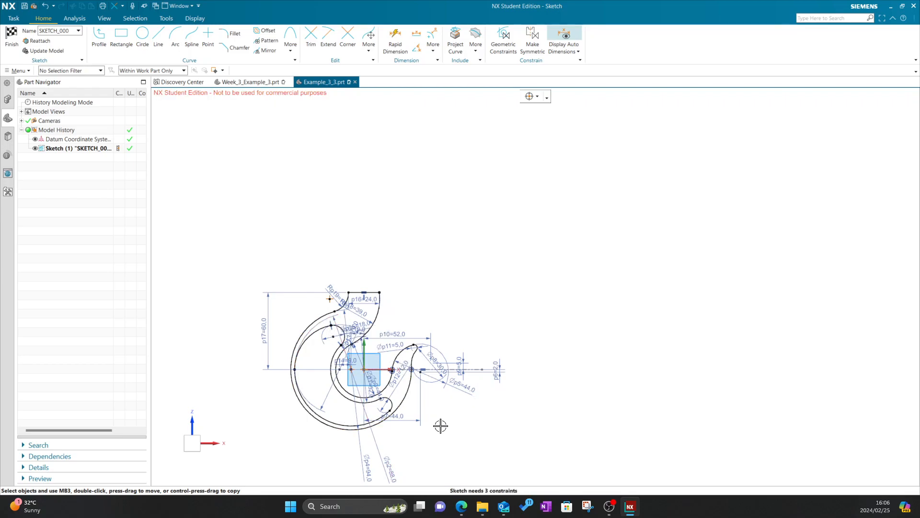
{"action": "scroll", "coordinate": [311, 440], "scroll_direction": "up", "scroll_amount": 4}
{"action": "scroll", "coordinate": [436, 290], "scroll_direction": "down", "scroll_amount": 2}
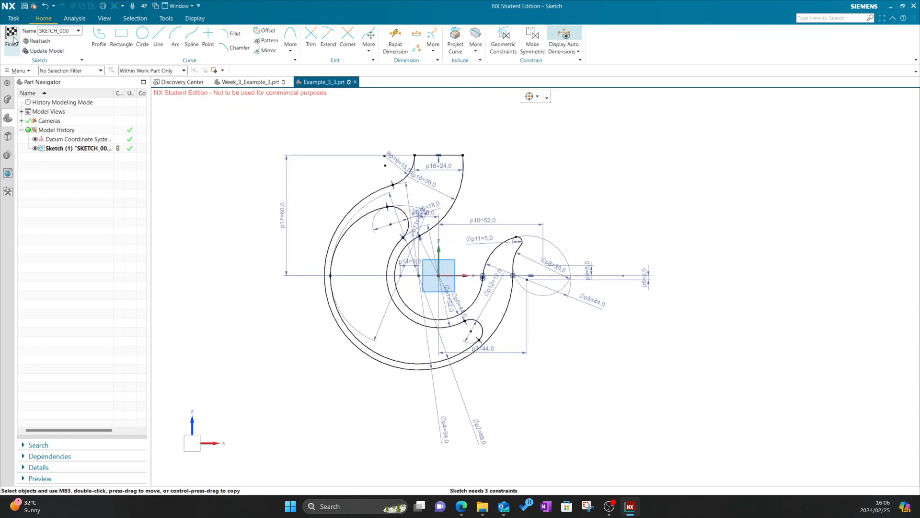
Step: Check the shank in the PDF drawing and draw a vertical line upward from the midpoint of the 24 mm line
{"action": "scroll", "coordinate": [538, 325], "scroll_direction": "down", "scroll_amount": 2}
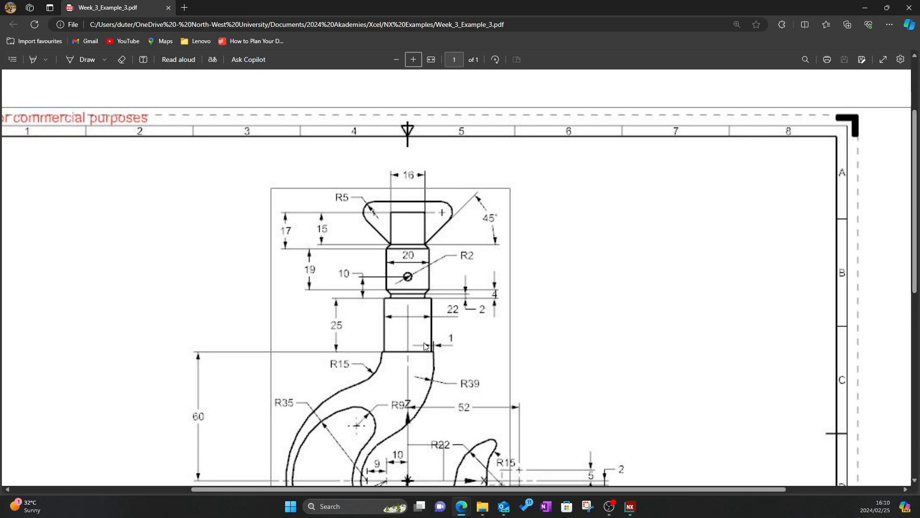
{"action": "left_click", "coordinate": [628, 507]}
{"action": "scroll", "coordinate": [526, 270], "scroll_direction": "down", "scroll_amount": 2}
{"action": "scroll", "coordinate": [513, 230], "scroll_direction": "up", "scroll_amount": 4}
{"action": "scroll", "coordinate": [512, 231], "scroll_direction": "up", "scroll_amount": 2}
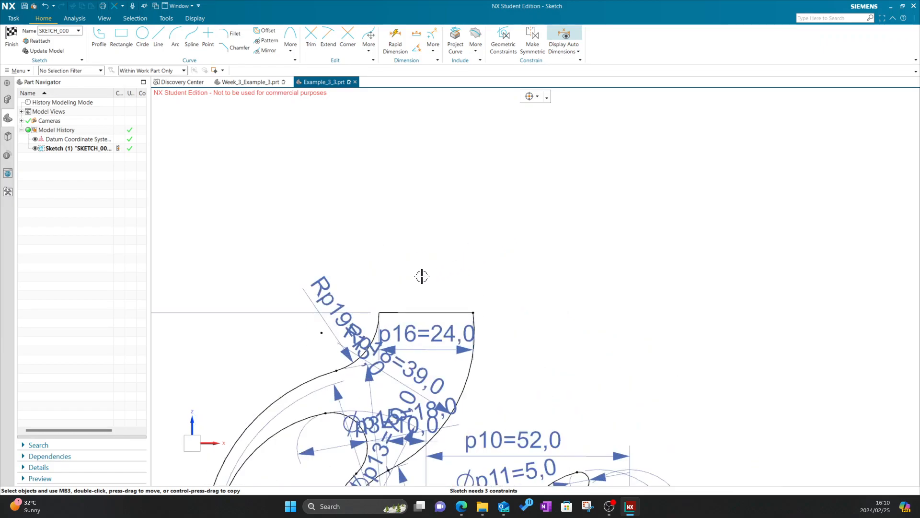
{"action": "left_click", "coordinate": [158, 39]}
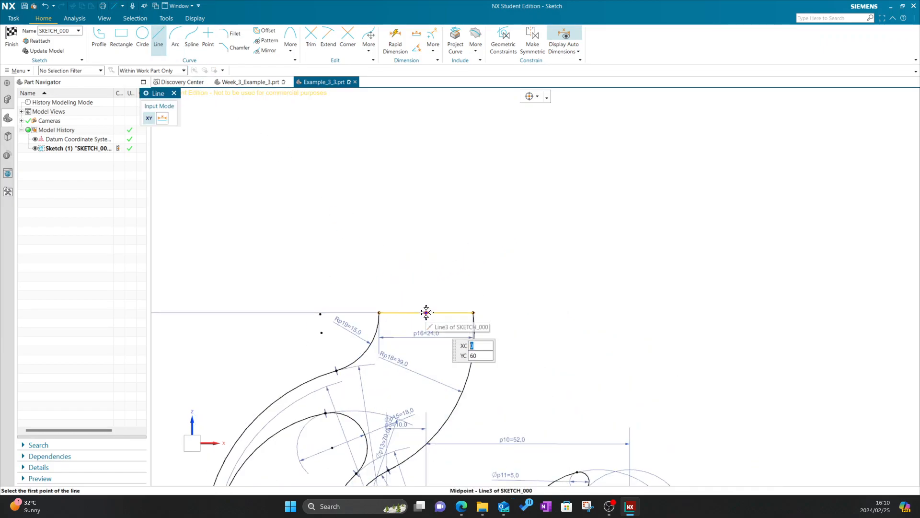
{"action": "left_click", "coordinate": [426, 312]}
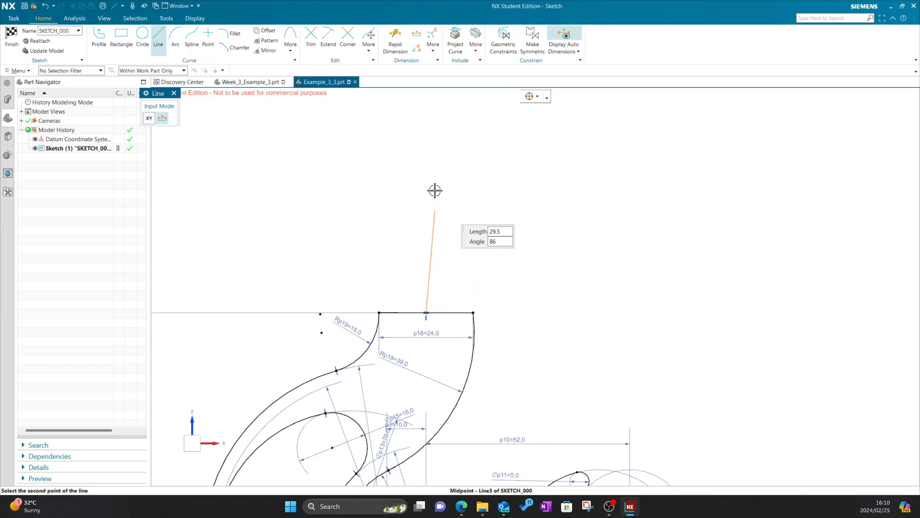
{"action": "scroll", "coordinate": [426, 108], "scroll_direction": "down", "scroll_amount": 3}
{"action": "scroll", "coordinate": [414, 172], "scroll_direction": "up", "scroll_amount": 2}
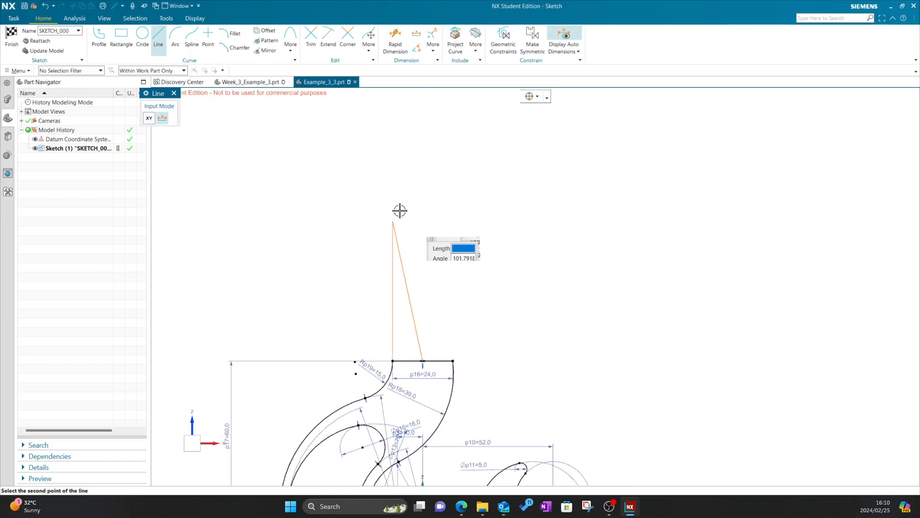
{"action": "left_click", "coordinate": [425, 132]}
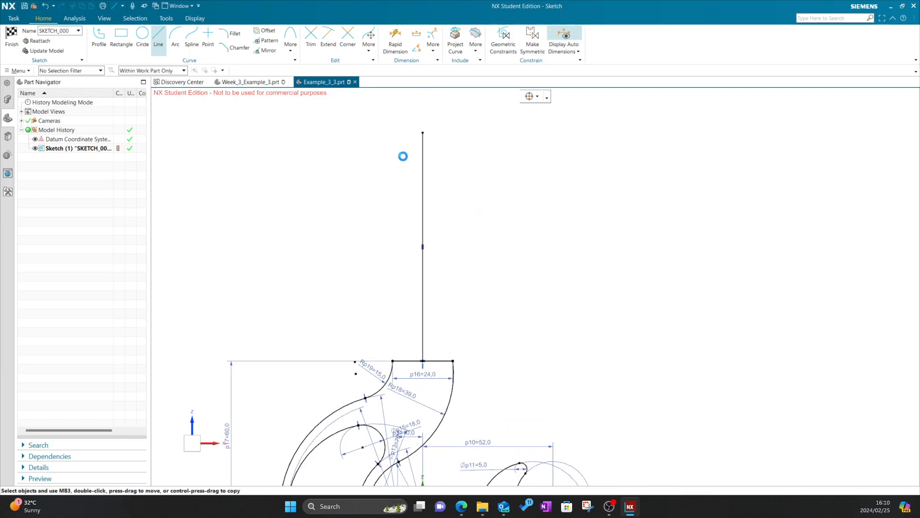
{"action": "left_click", "coordinate": [174, 93]}
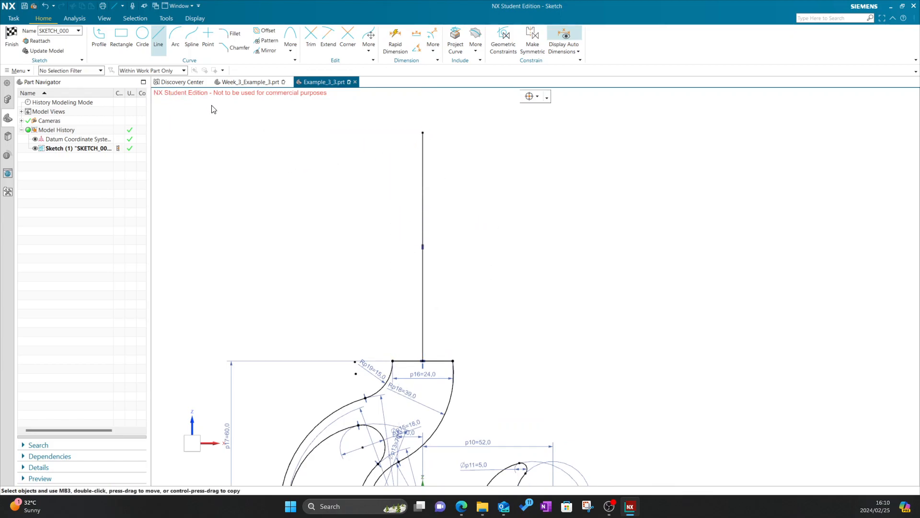
Step: Convert the vertical line above the neck into a reference line
{"action": "left_click", "coordinate": [422, 165]}
{"action": "right_click", "coordinate": [422, 165]}
{"action": "left_click", "coordinate": [432, 157]}
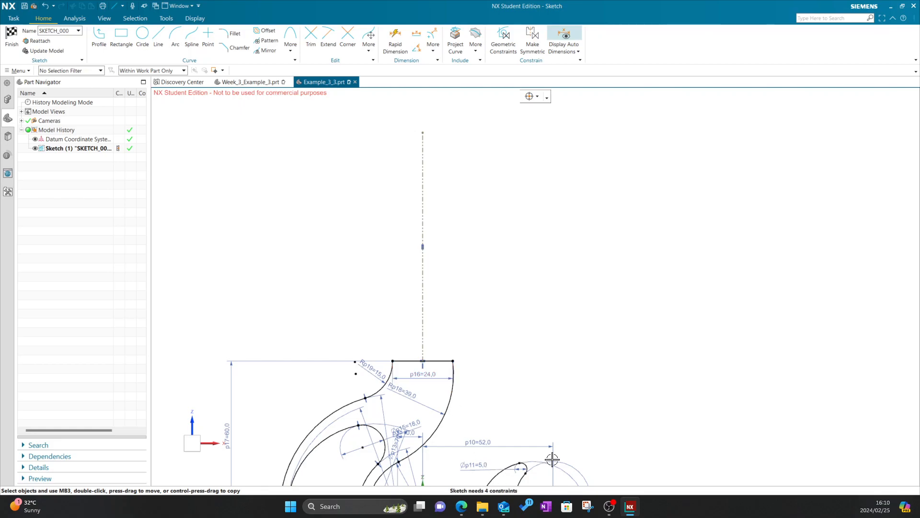
Step: Check the shank sizes in the PDF drawing and draw an 11 by 25 mm rectangle from the 24 mm line's midpoint, left of the centreline
{"action": "mouse_move", "coordinate": [462, 506]}
{"action": "left_click", "coordinate": [500, 463]}
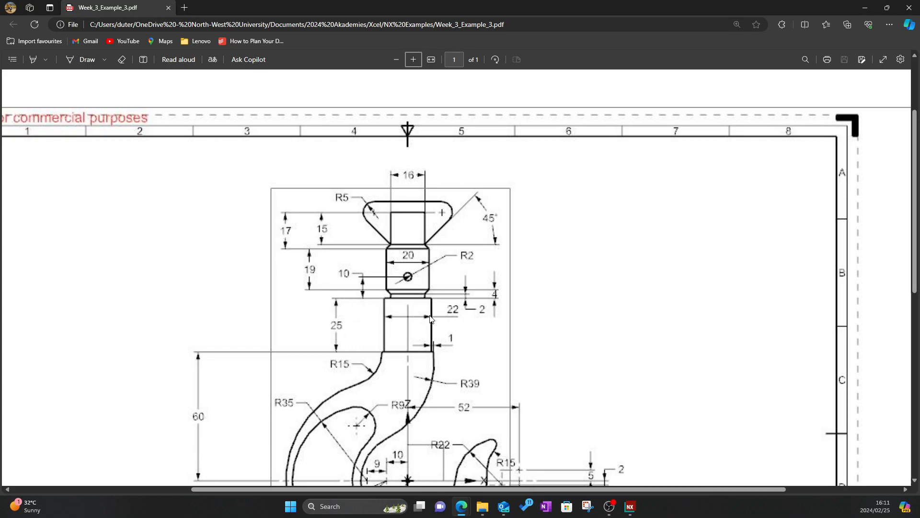
{"action": "left_click", "coordinate": [630, 506]}
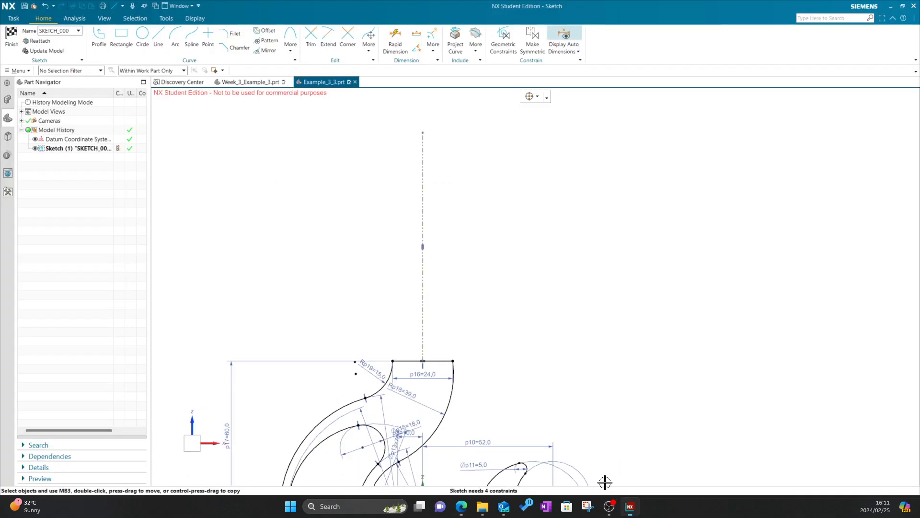
{"action": "left_click", "coordinate": [124, 38]}
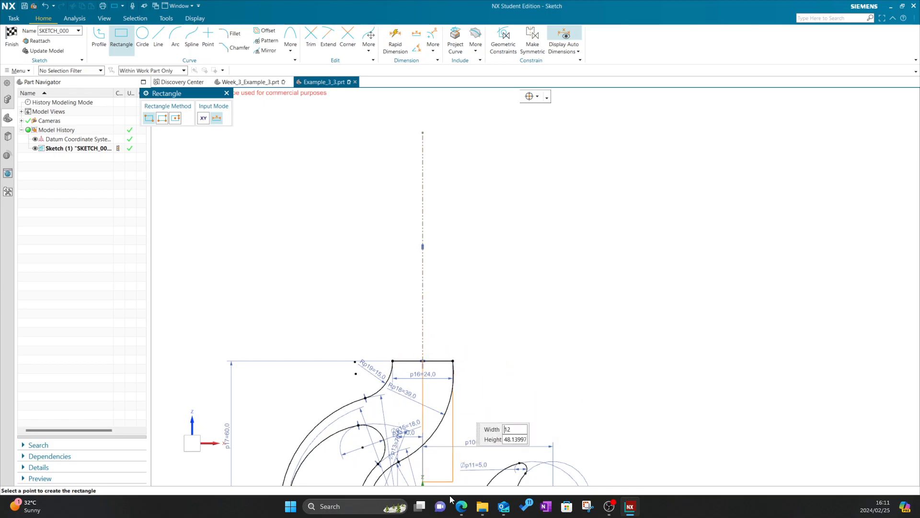
{"action": "mouse_move", "coordinate": [460, 509]}
{"action": "left_click", "coordinate": [510, 458]}
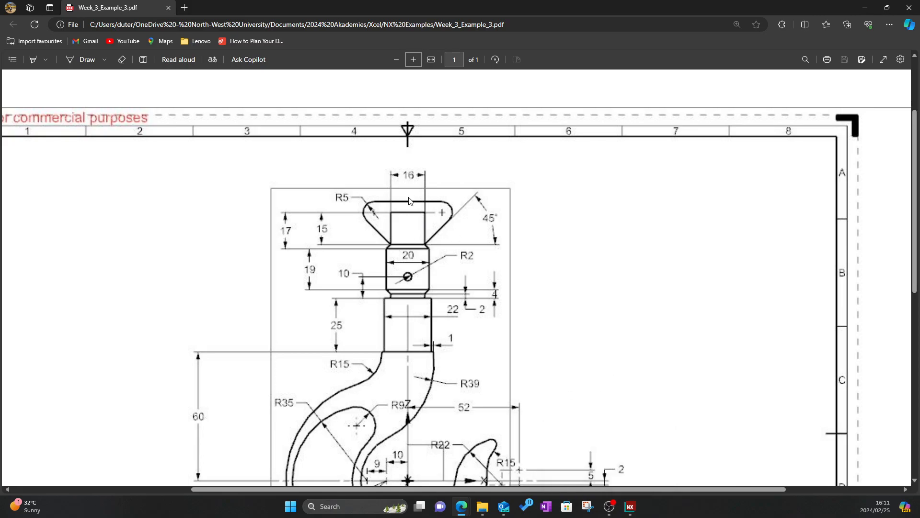
{"action": "left_click", "coordinate": [630, 506]}
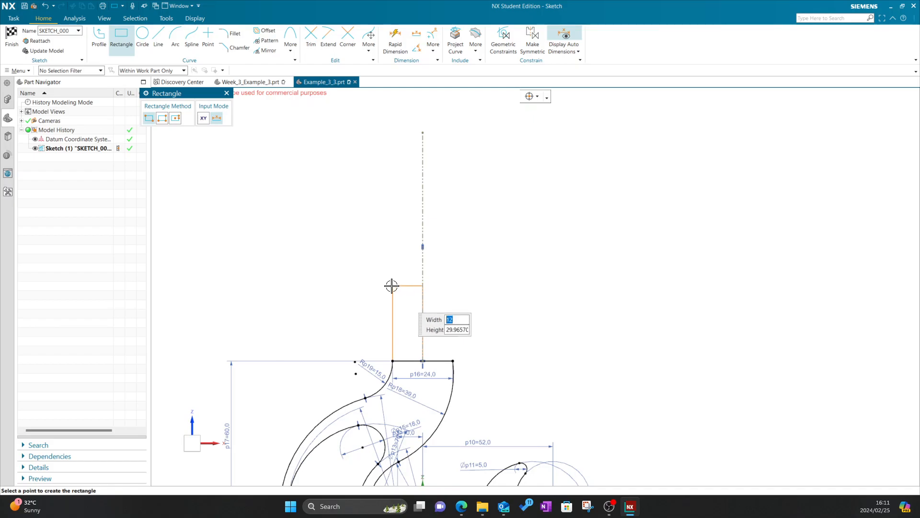
{"action": "key", "text": "Tab"}
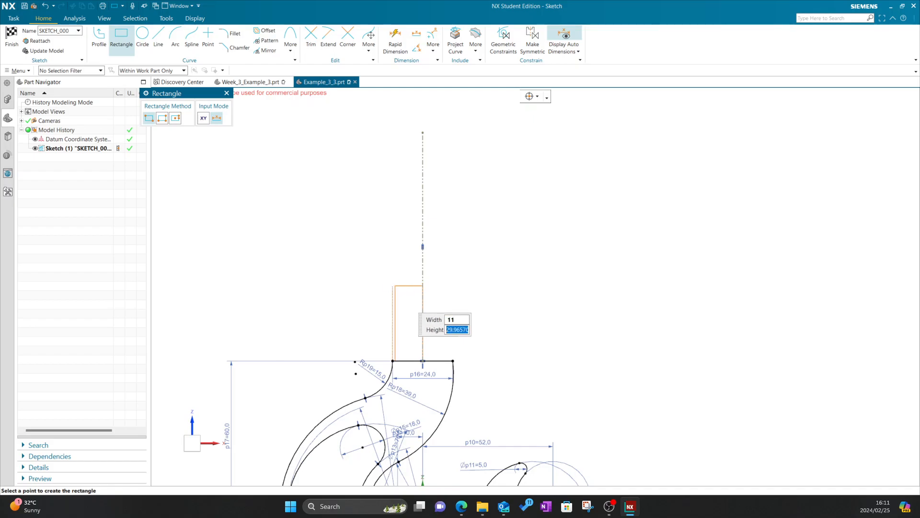
{"action": "key", "text": "Tab"}
{"action": "left_click", "coordinate": [391, 285]}
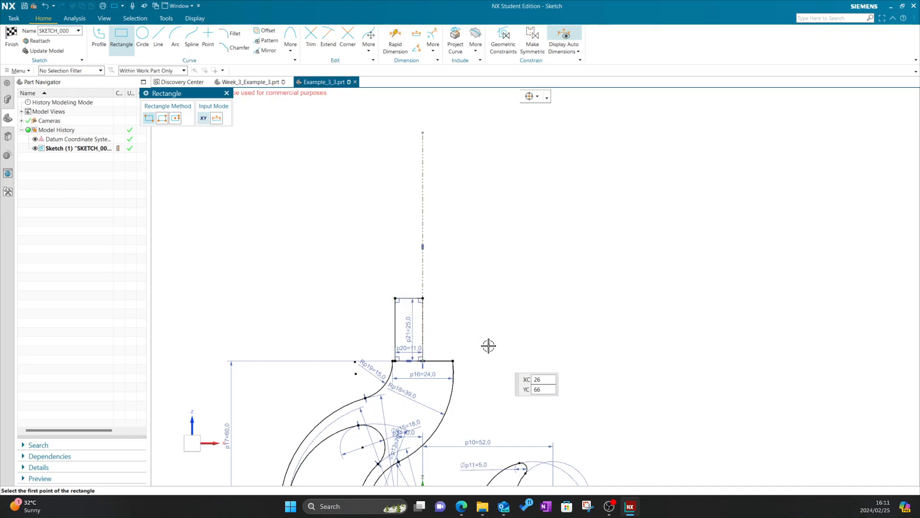
Step: Compare with the PDF drawing, try trimming the rectangle's side on the centreline, and undo the trim and the rectangle
{"action": "left_click", "coordinate": [461, 506]}
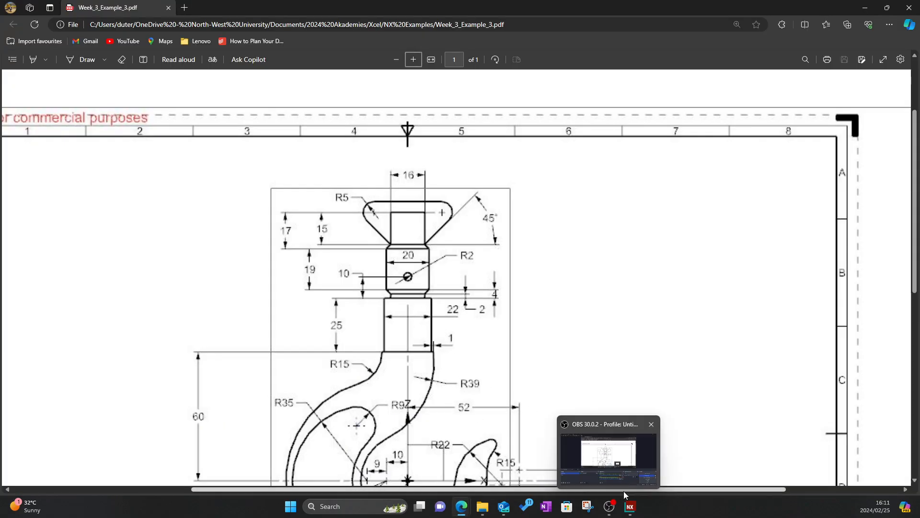
{"action": "left_click", "coordinate": [629, 507]}
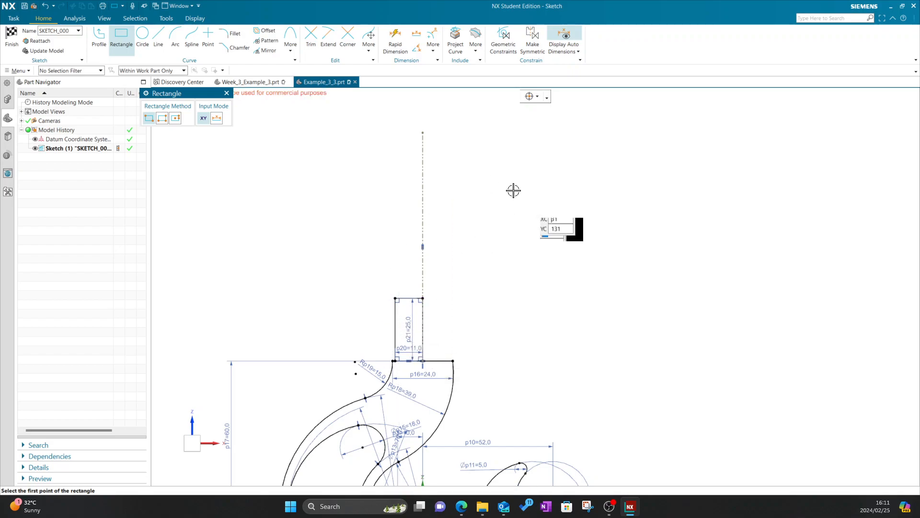
{"action": "left_click", "coordinate": [311, 36]}
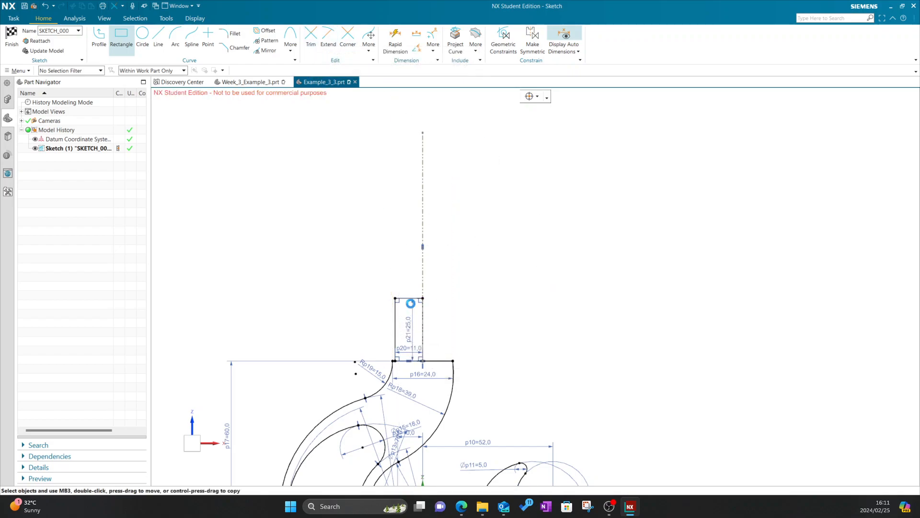
{"action": "left_click", "coordinate": [420, 319]}
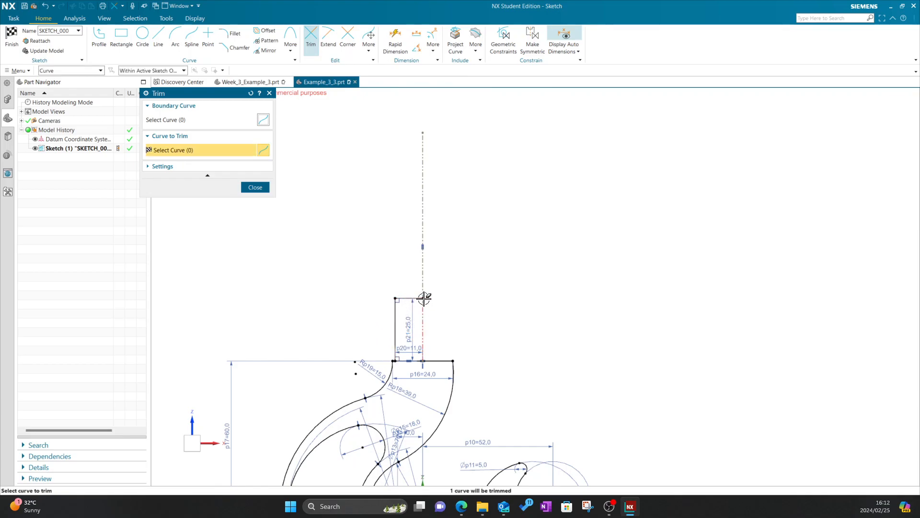
{"action": "left_click", "coordinate": [255, 187]}
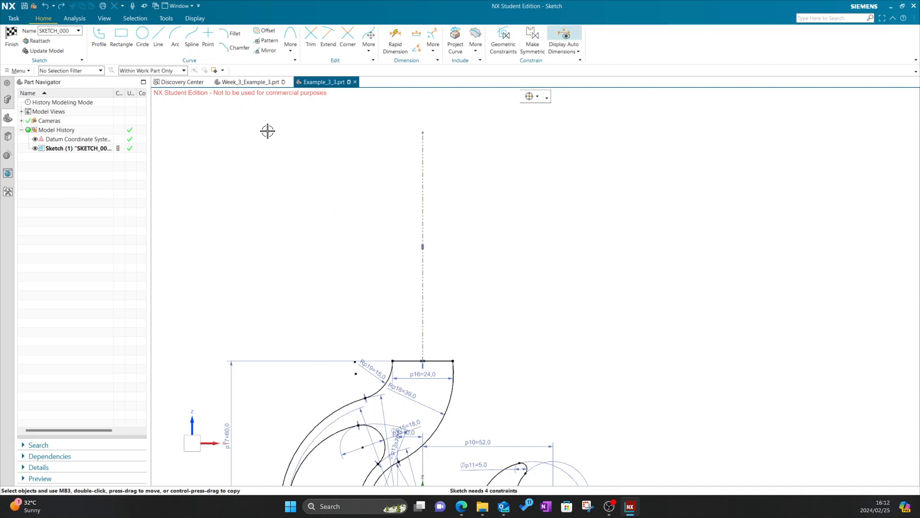
Step: Draw a 25 mm vertical line upward from a point on the 24 mm line near its left end
{"action": "left_click", "coordinate": [158, 35]}
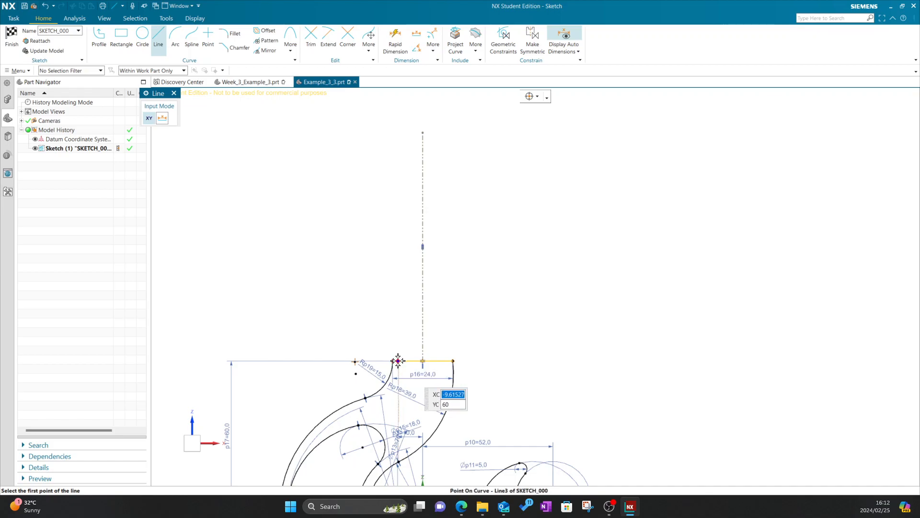
{"action": "left_click", "coordinate": [397, 361]}
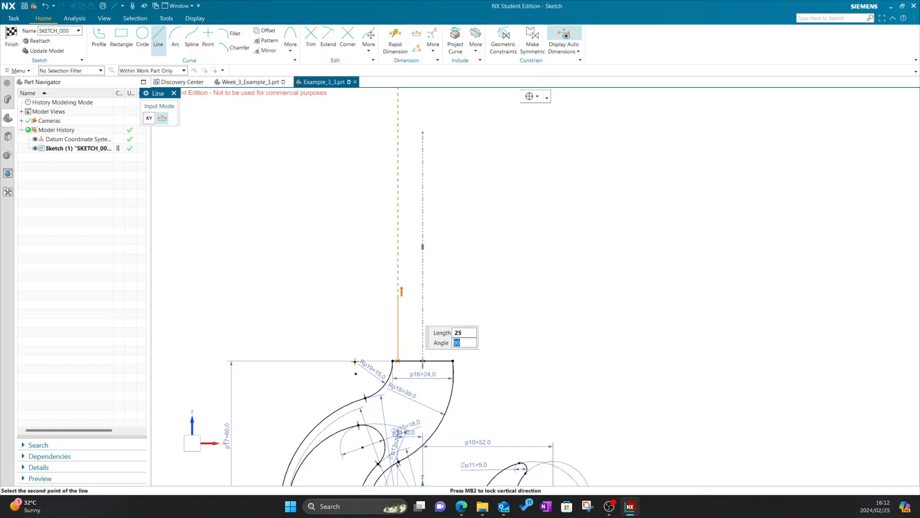
{"action": "left_click", "coordinate": [398, 302]}
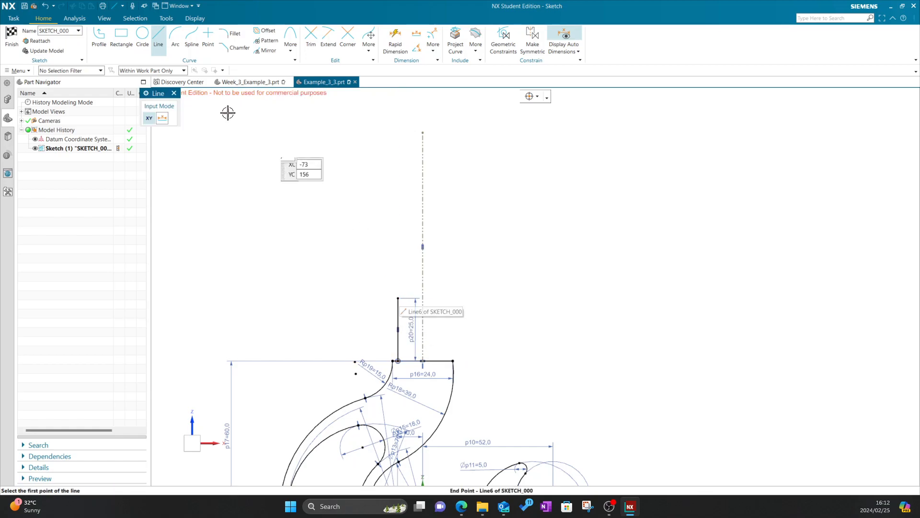
{"action": "left_click", "coordinate": [174, 93]}
Step: Dimension the 25 mm vertical line 1 mm from the left end of the 24 mm line
{"action": "left_click", "coordinate": [395, 41]}
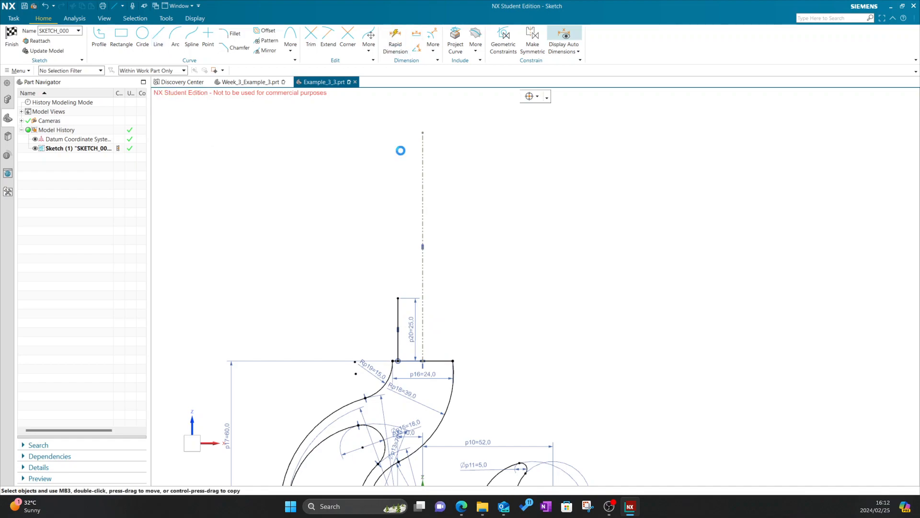
{"action": "scroll", "coordinate": [391, 364], "scroll_direction": "up", "scroll_amount": 3}
{"action": "scroll", "coordinate": [392, 364], "scroll_direction": "up", "scroll_amount": 1}
{"action": "left_click", "coordinate": [392, 361]}
{"action": "left_click", "coordinate": [408, 342]}
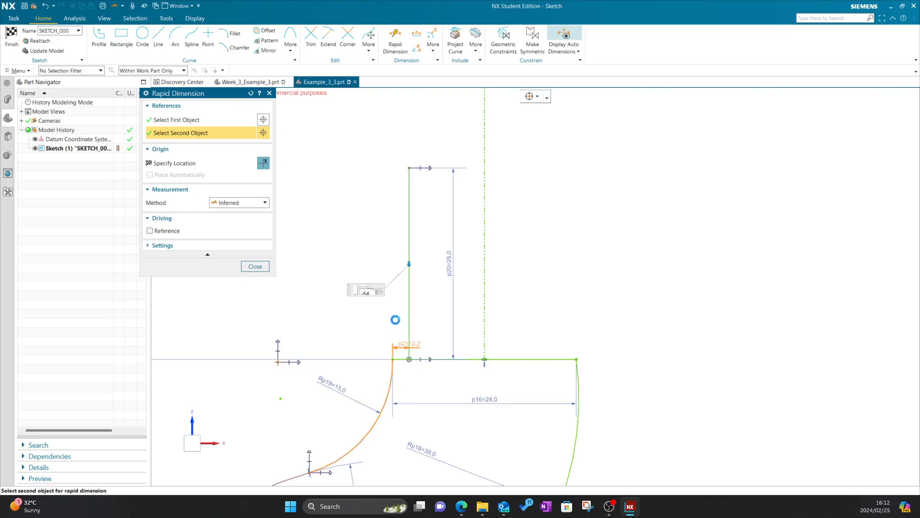
{"action": "left_click", "coordinate": [393, 319]}
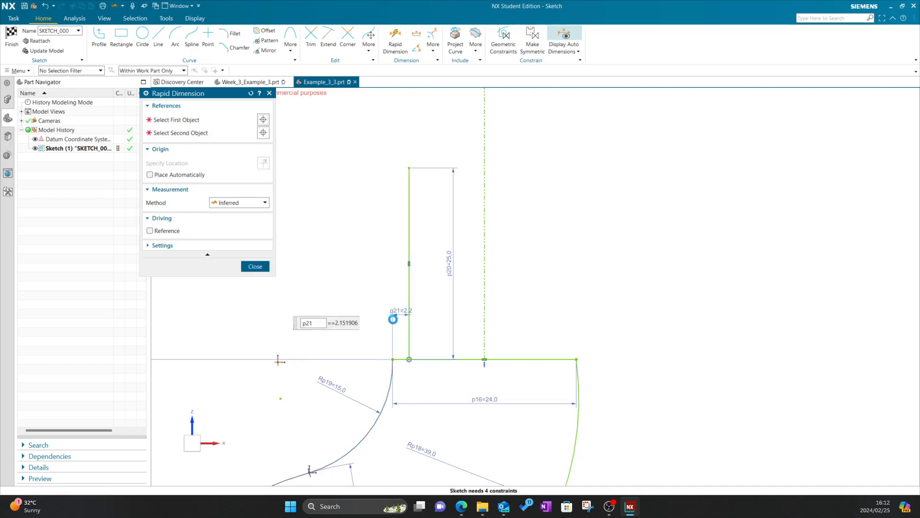
{"action": "type", "text": "1"}
{"action": "key", "text": "Return"}
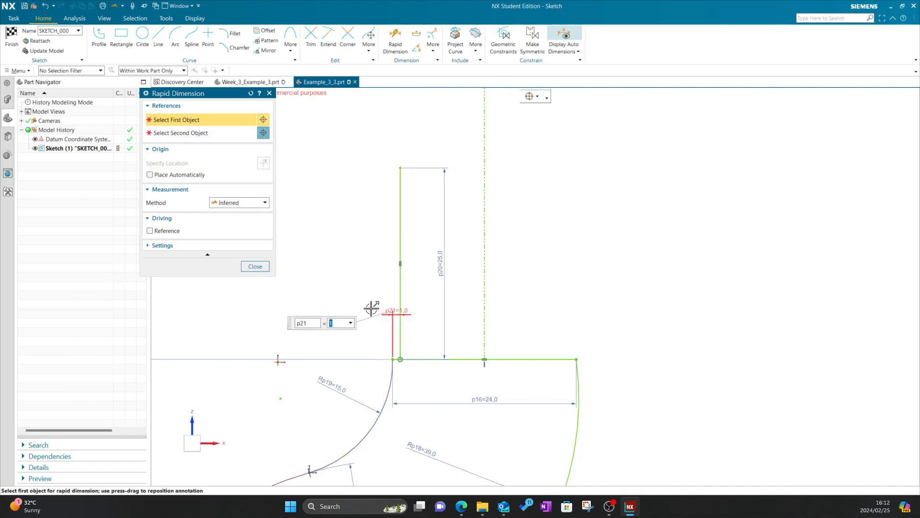
{"action": "left_click", "coordinate": [255, 266]}
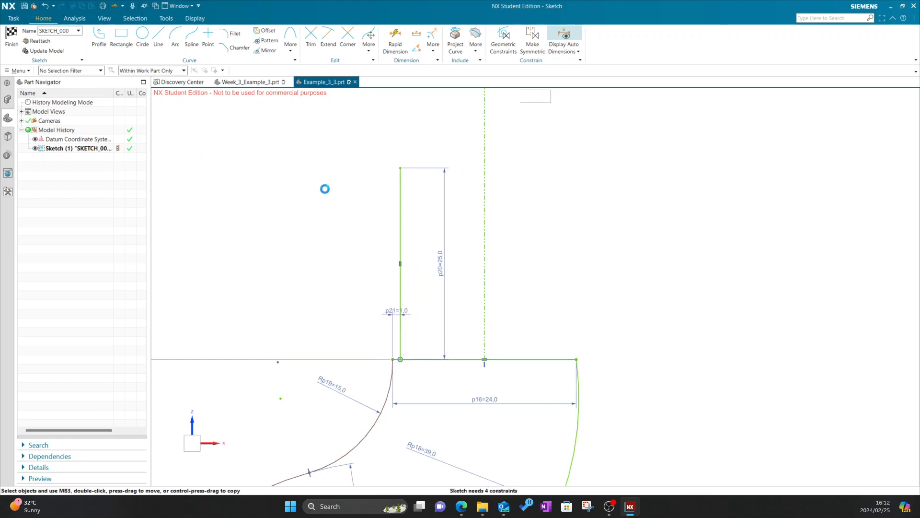
Step: Try a horizontal line from the 25 mm line's upper end to the centreline, and undo it
{"action": "left_click", "coordinate": [158, 36]}
{"action": "left_click", "coordinate": [401, 169]}
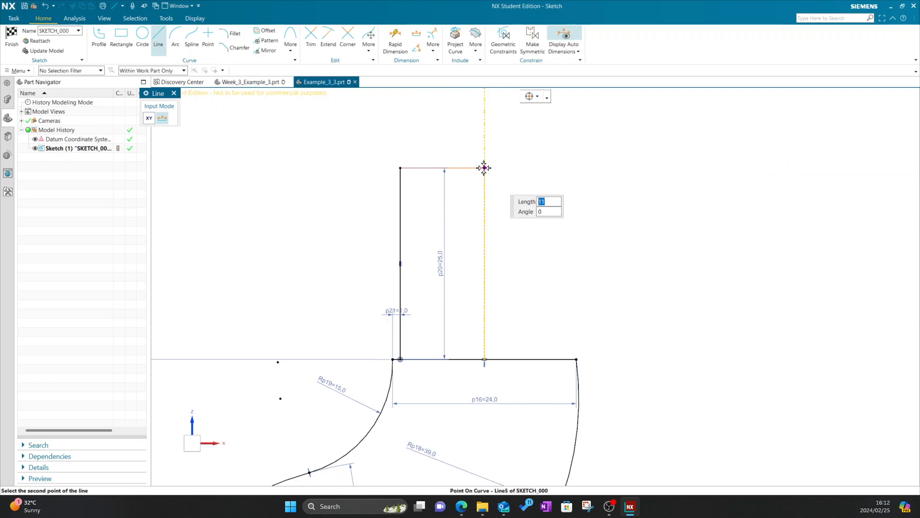
{"action": "left_click", "coordinate": [484, 167]}
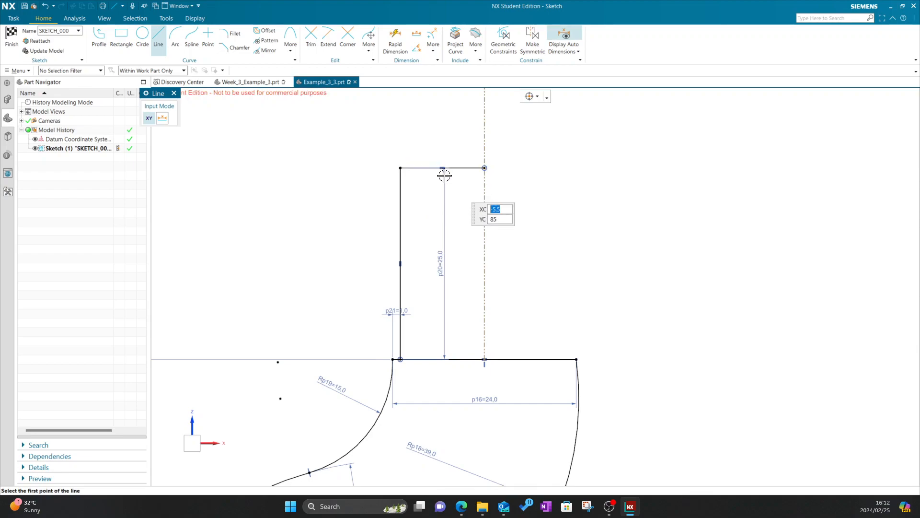
{"action": "key", "text": "ctrl+z"}
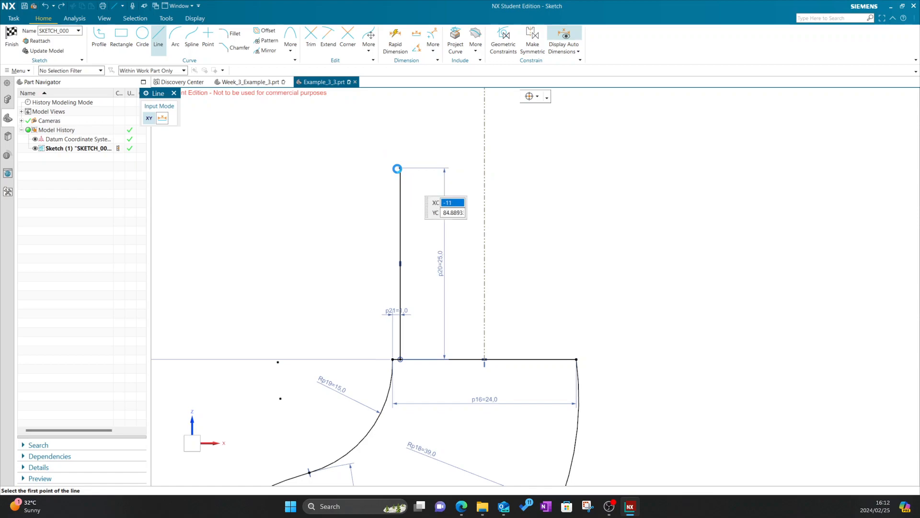
Step: Draw a horizontal line rightward from the 25 mm line's upper end and extend it to the vertical centreline
{"action": "left_click", "coordinate": [399, 168]}
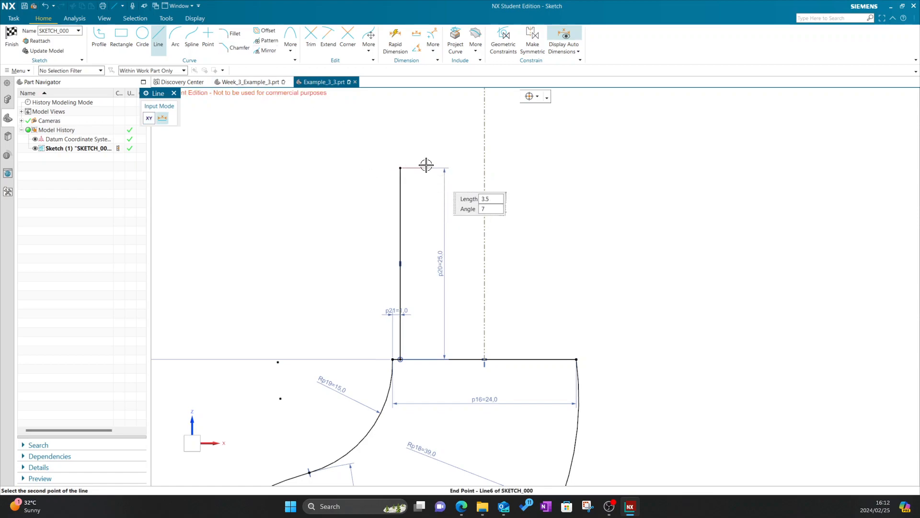
{"action": "left_click", "coordinate": [457, 168]}
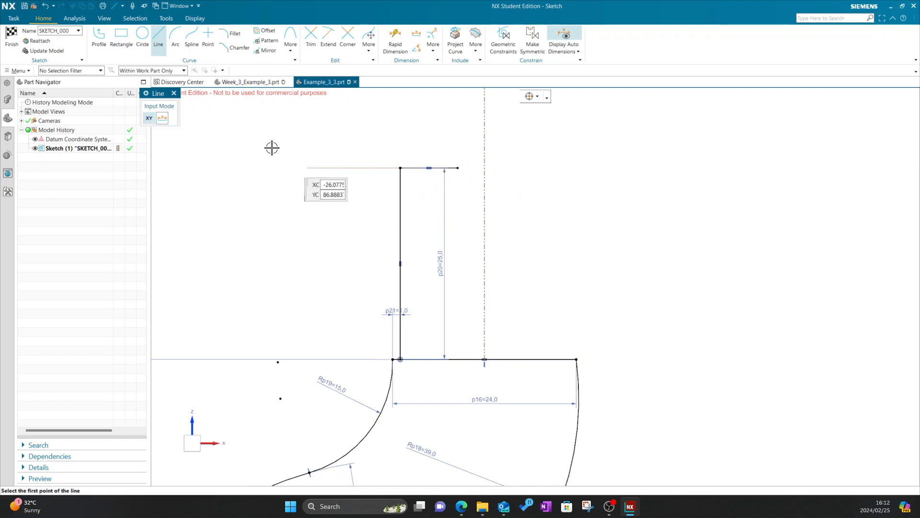
{"action": "left_click", "coordinate": [174, 93]}
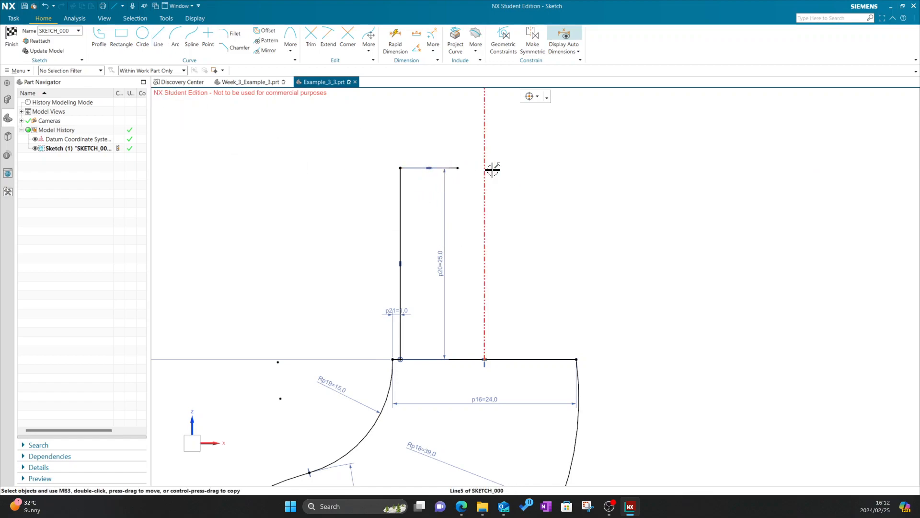
{"action": "left_click", "coordinate": [327, 38]}
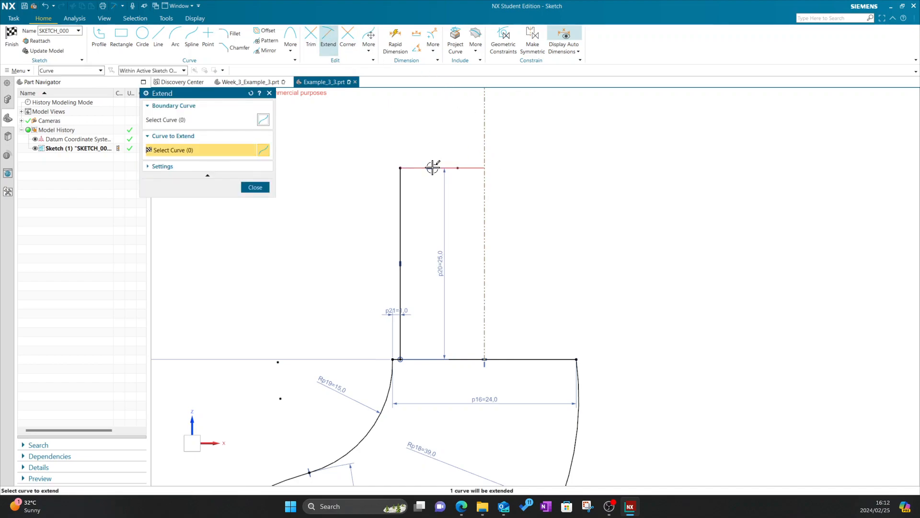
{"action": "left_click", "coordinate": [451, 167]}
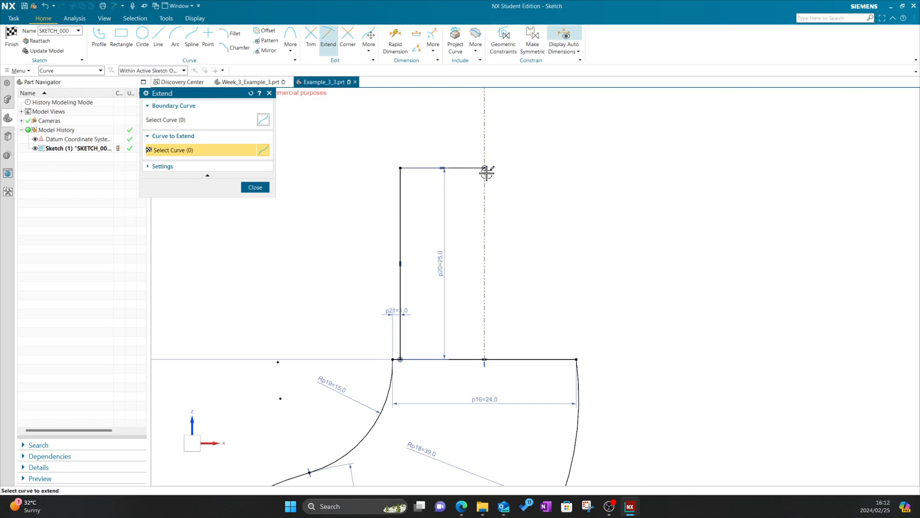
{"action": "left_click", "coordinate": [255, 188]}
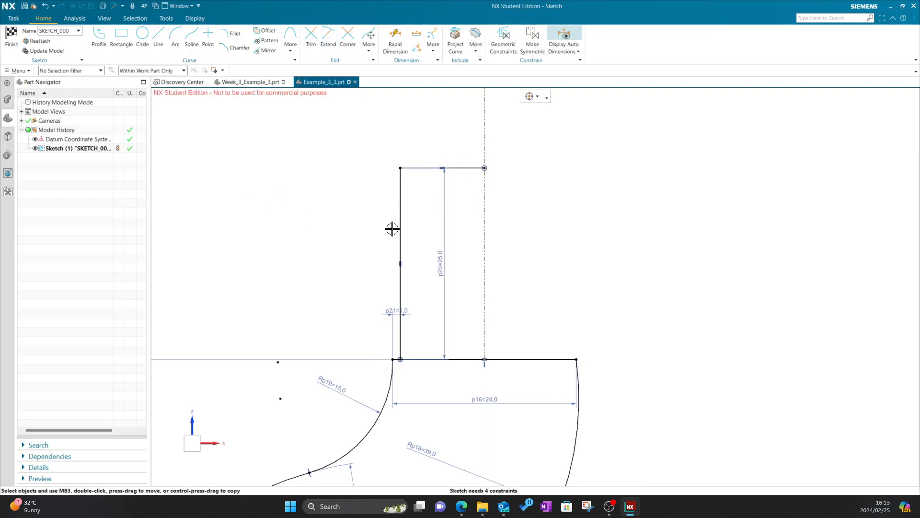
Step: Switch to the Week_3_Example_3 PDF drawing and examine the shank's upper dimensions up close
{"action": "key", "text": "alt+Tab"}
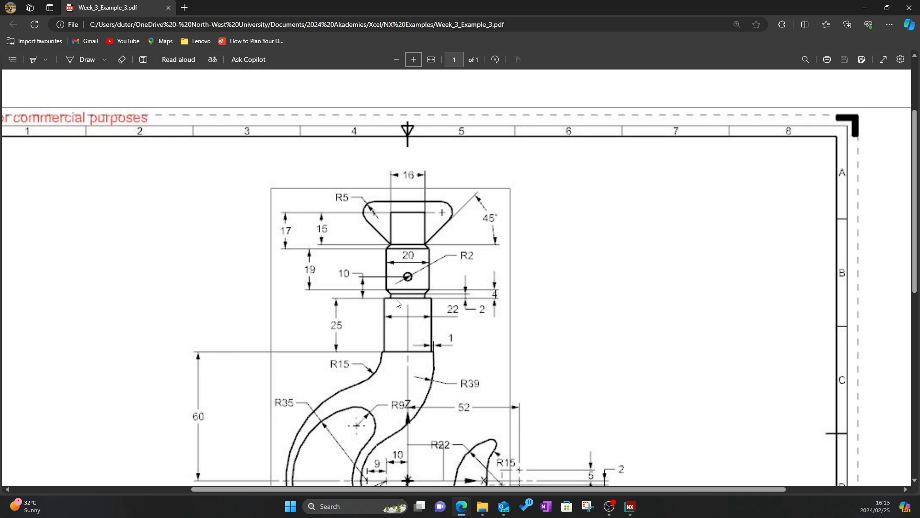
{"action": "left_click", "coordinate": [414, 63]}
{"action": "left_click", "coordinate": [414, 64]}
{"action": "left_click", "coordinate": [414, 63]}
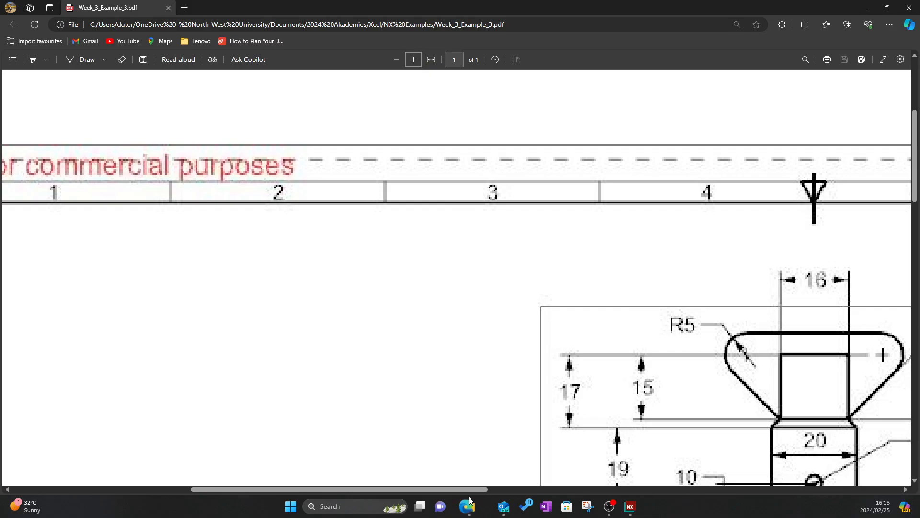
{"action": "left_click_drag", "start_coordinate": [464, 488], "coordinate": [618, 489]}
{"action": "scroll", "coordinate": [417, 401], "scroll_direction": "down", "scroll_amount": 4}
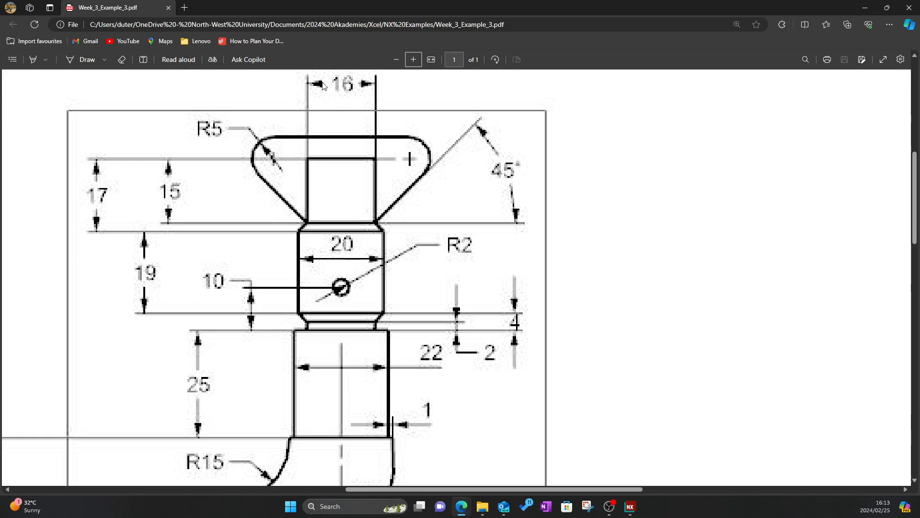
{"action": "left_click", "coordinate": [621, 510]}
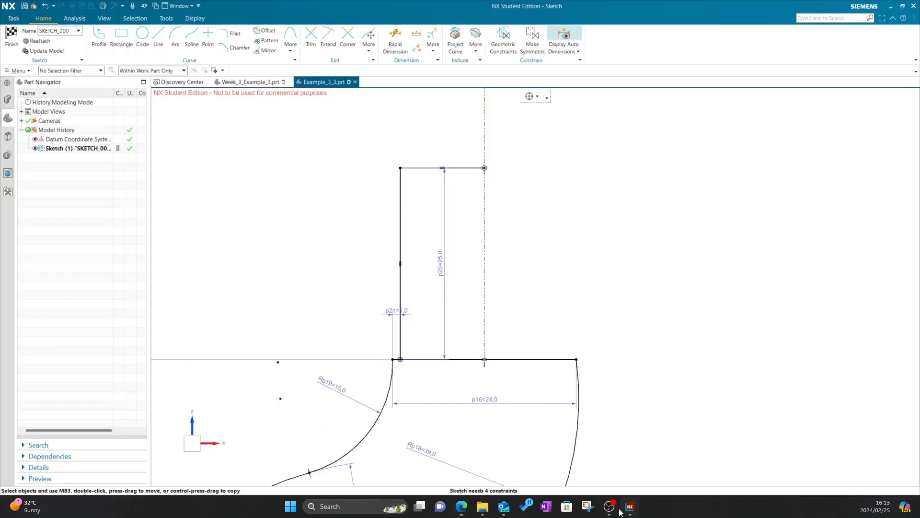
Step: Draw an 8 mm horizontal line leftward from the centreline, slightly above the shank's upper line, after checking the PDF drawing
{"action": "left_click", "coordinate": [158, 36]}
{"action": "key", "text": "alt+Tab"}
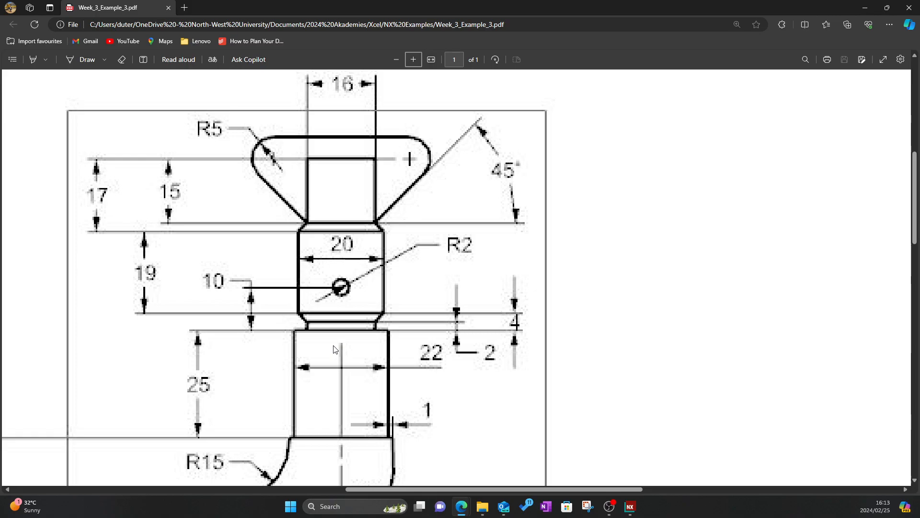
{"action": "key", "text": "alt+Tab"}
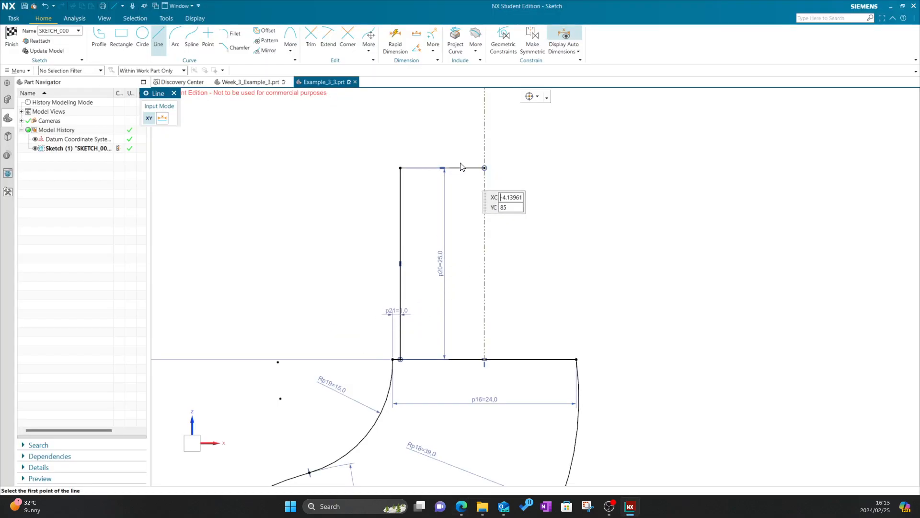
{"action": "left_click", "coordinate": [485, 158]}
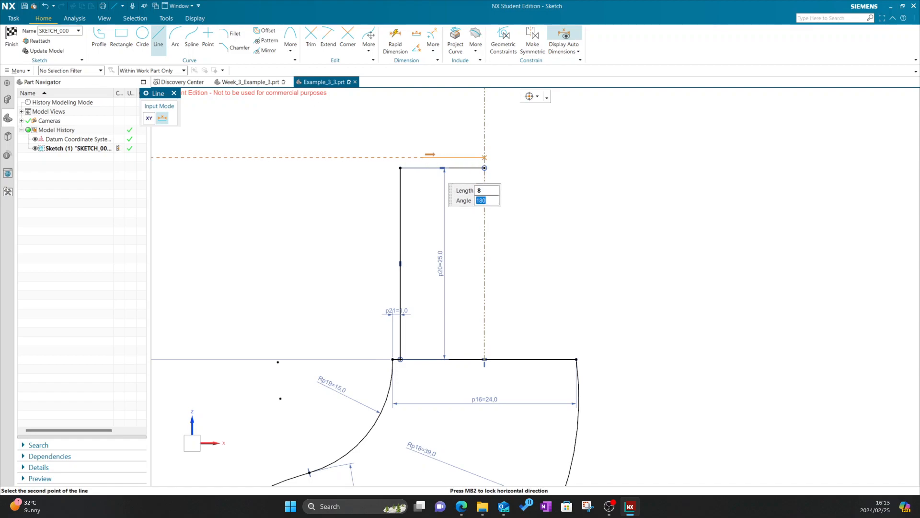
{"action": "key", "text": "Return"}
{"action": "scroll", "coordinate": [433, 143], "scroll_direction": "up", "scroll_amount": 3}
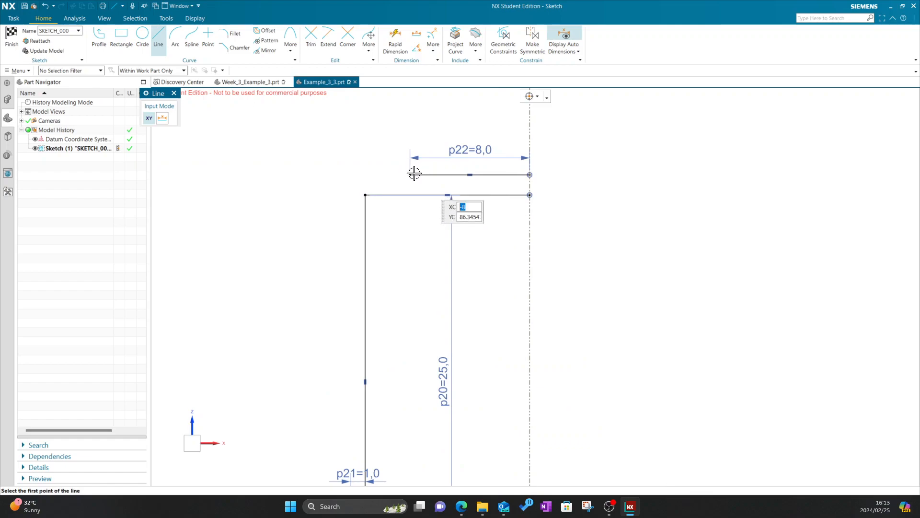
Step: Dimension the 8 mm line 2 mm above the shank's upper horizontal line
{"action": "left_click", "coordinate": [396, 42]}
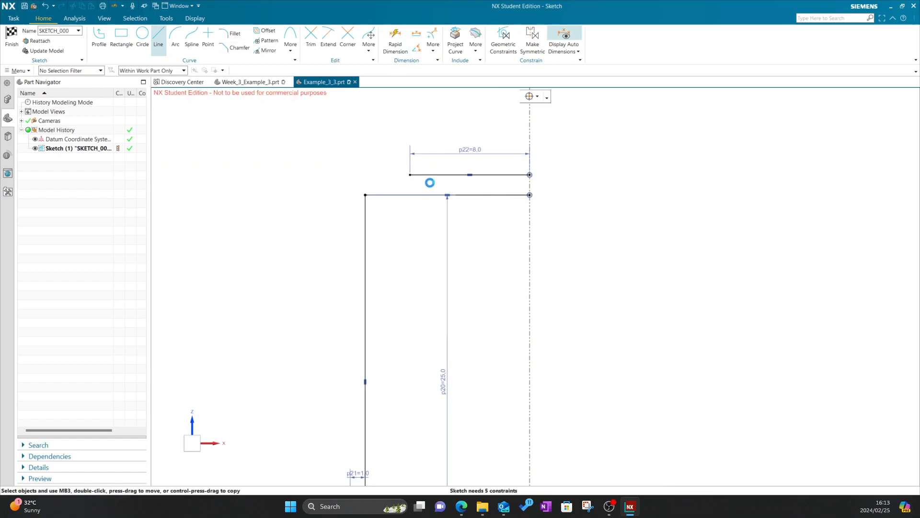
{"action": "left_click", "coordinate": [434, 175]}
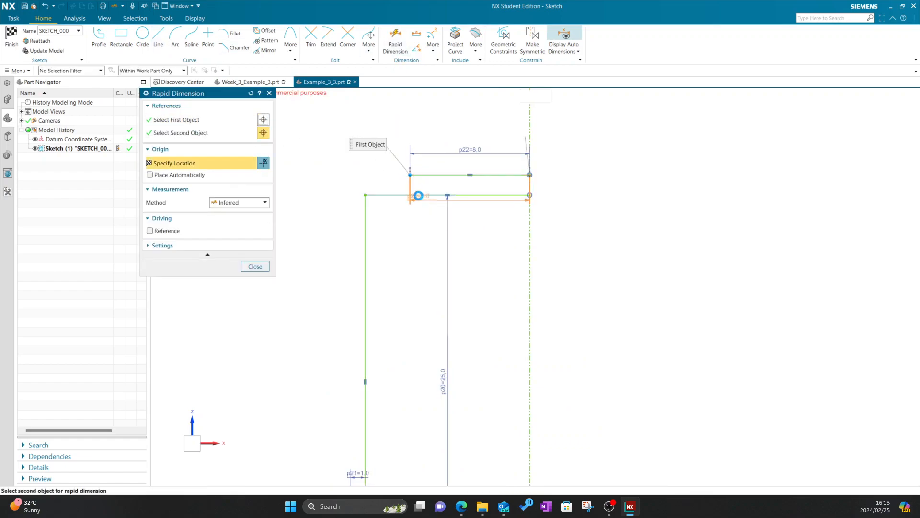
{"action": "left_click", "coordinate": [393, 195]}
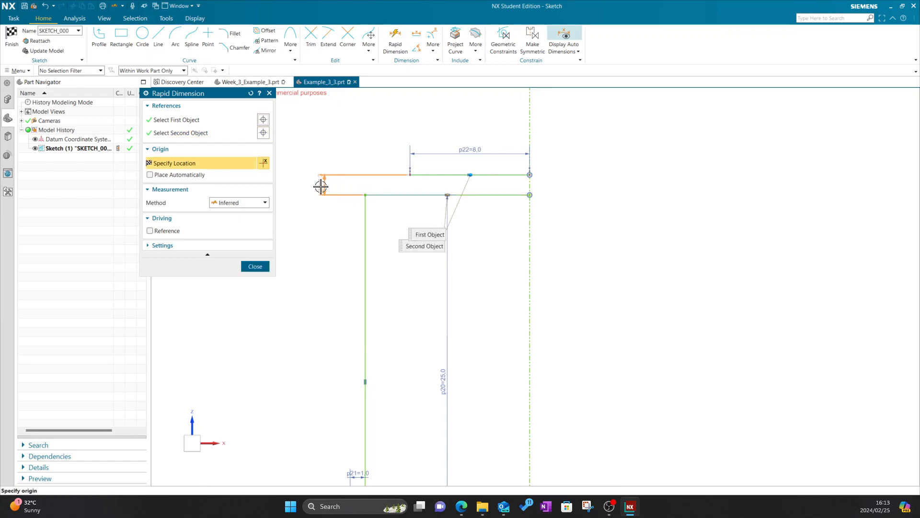
{"action": "left_click", "coordinate": [334, 188]}
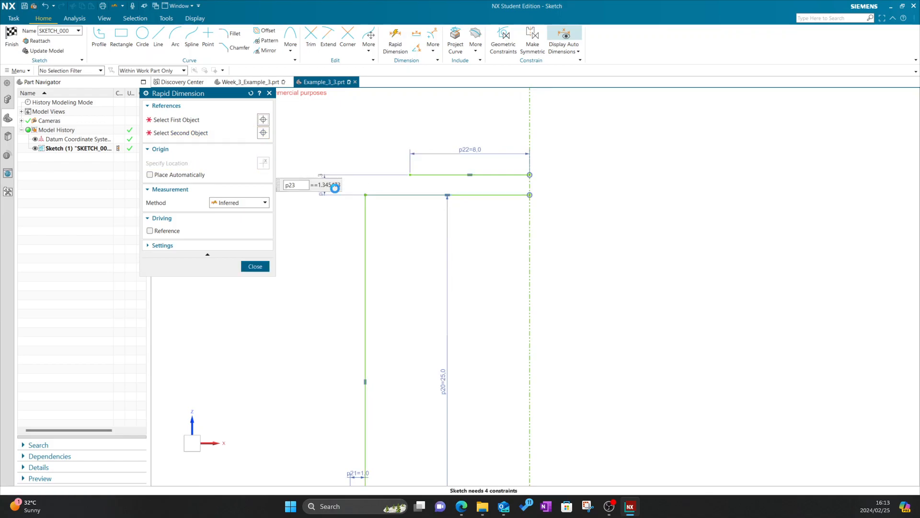
{"action": "type", "text": "2"}
{"action": "key", "text": "Return"}
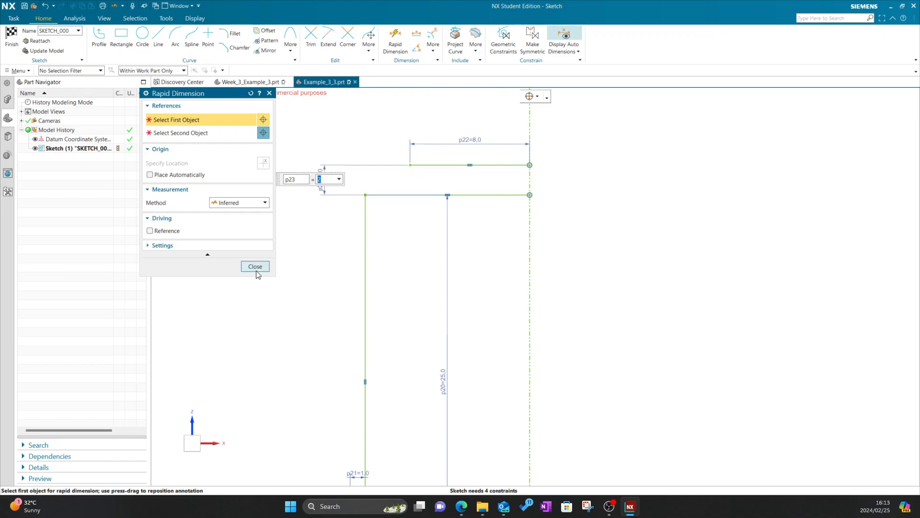
{"action": "left_click", "coordinate": [256, 269]}
Step: Draw a vertical line from the 8 mm line's left end down to the shank's upper horizontal line
{"action": "left_click", "coordinate": [158, 39]}
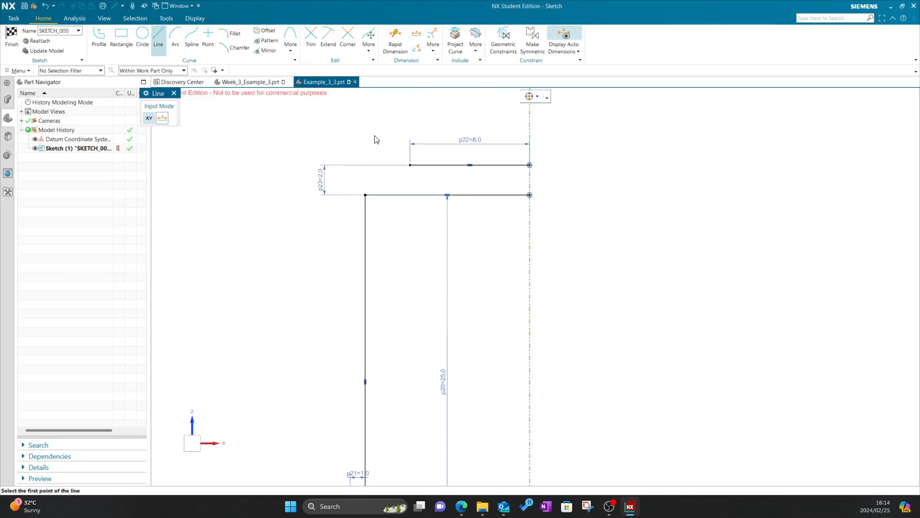
{"action": "left_click", "coordinate": [410, 165]}
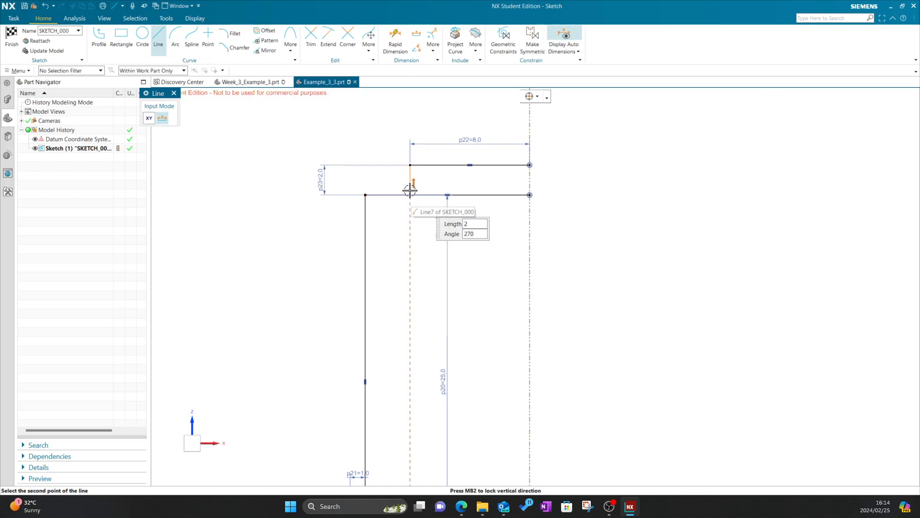
{"action": "left_click", "coordinate": [410, 194]}
{"action": "key", "text": "Escape"}
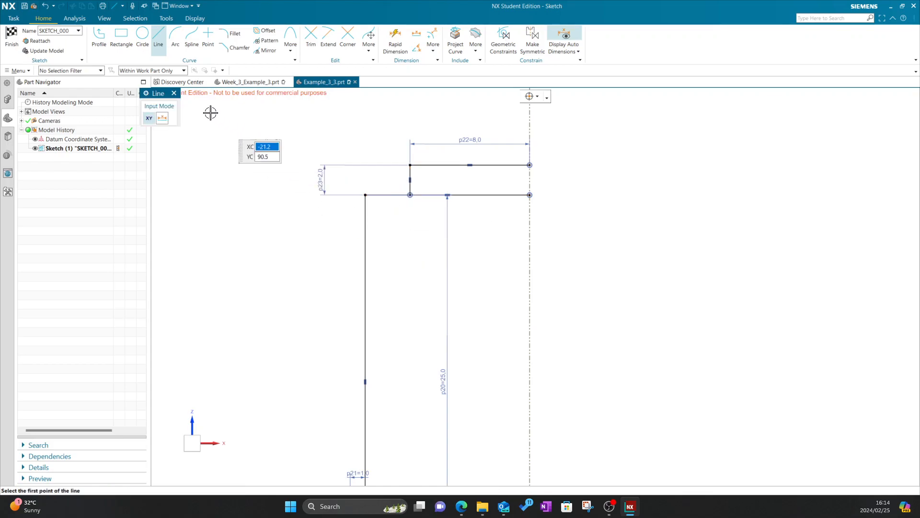
{"action": "left_click", "coordinate": [175, 93]}
Step: Check the neck in the PDF drawing and draw a slanted line up and outward from the neck's upper-left corner, rising about 2.1 mm
{"action": "key", "text": "alt+Tab"}
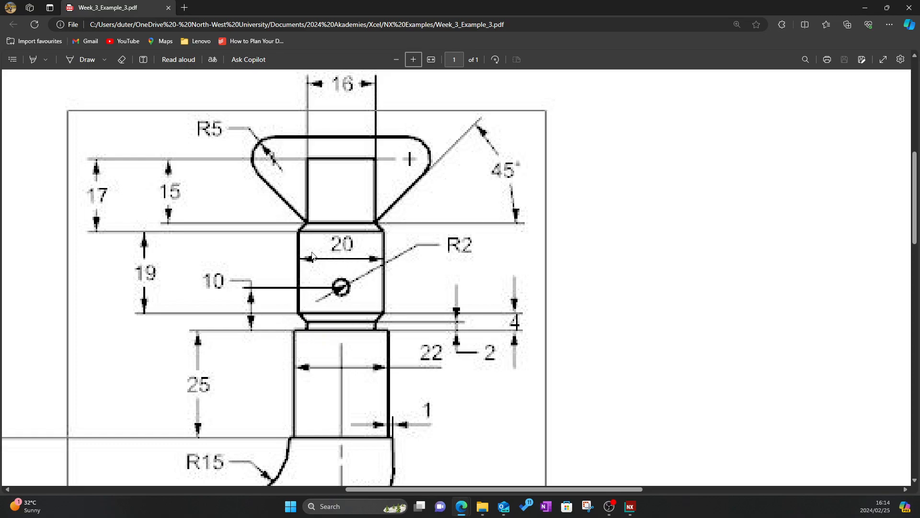
{"action": "key", "text": "alt+Tab"}
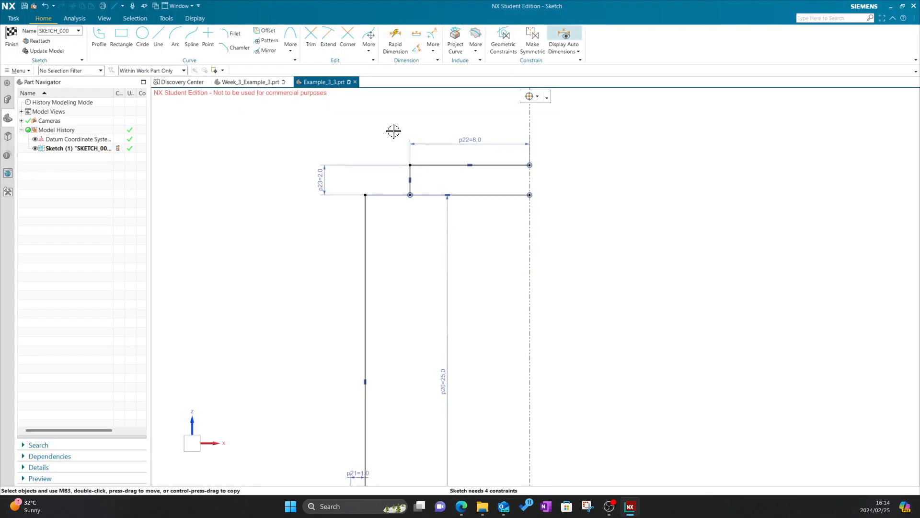
{"action": "middle_click_drag", "start_coordinate": [358, 92], "coordinate": [355, 202], "text": "shift"}
{"action": "left_click", "coordinate": [162, 46]}
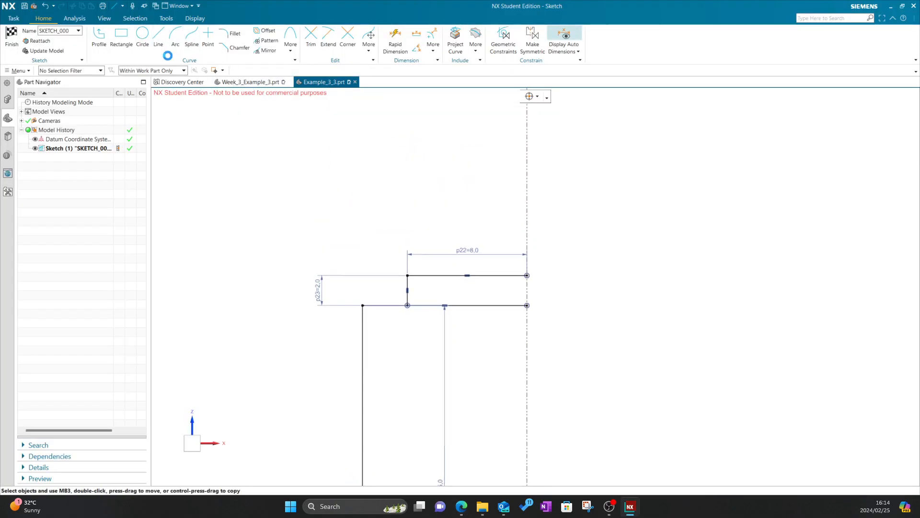
{"action": "left_click", "coordinate": [407, 276]}
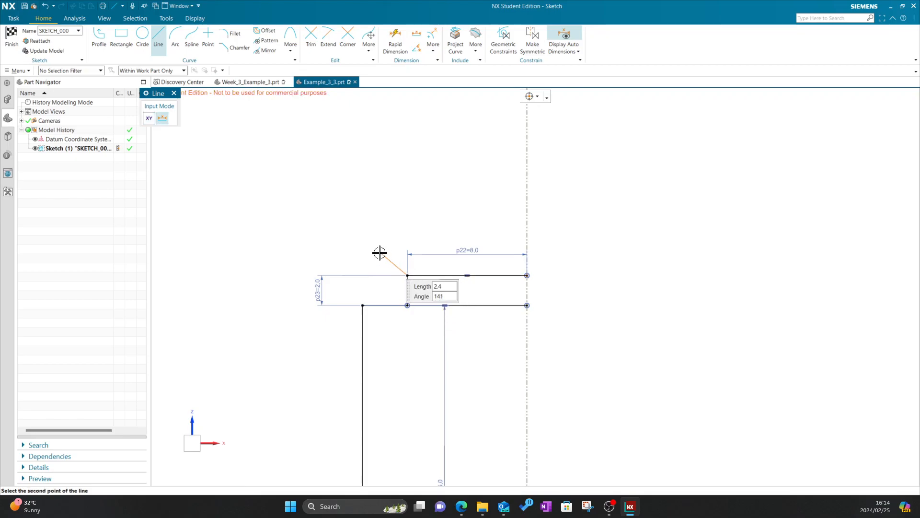
{"action": "key", "text": "alt+Tab"}
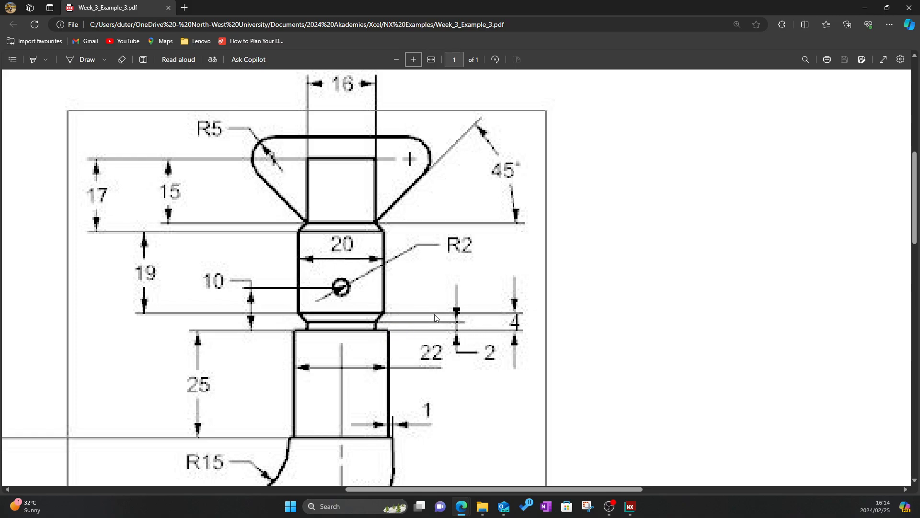
{"action": "key", "text": "alt+Tab"}
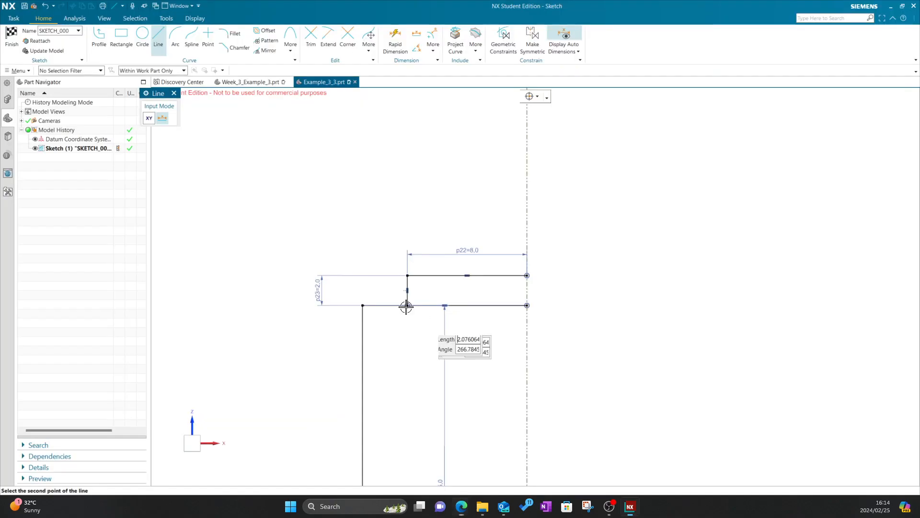
{"action": "left_click", "coordinate": [349, 245]}
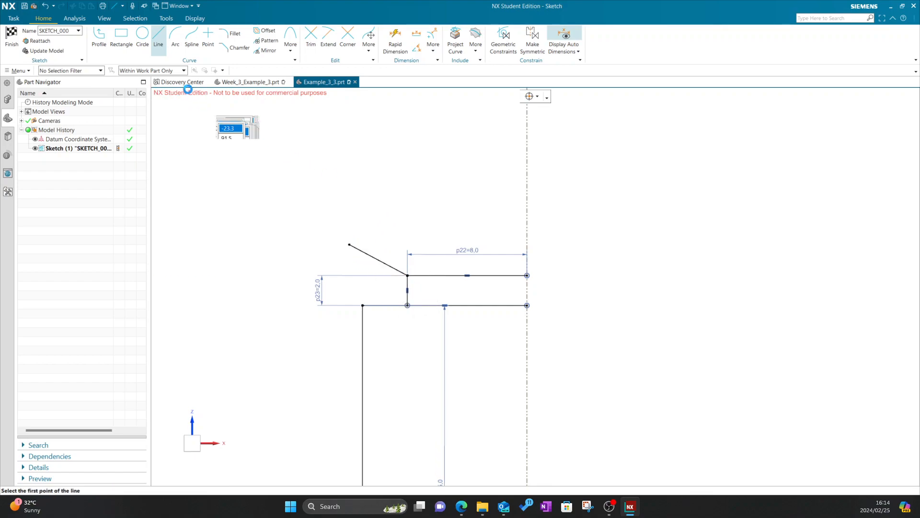
{"action": "left_click", "coordinate": [174, 94]}
Step: Dimension the slanted line's vertical height as 2 mm
{"action": "left_click", "coordinate": [397, 51]}
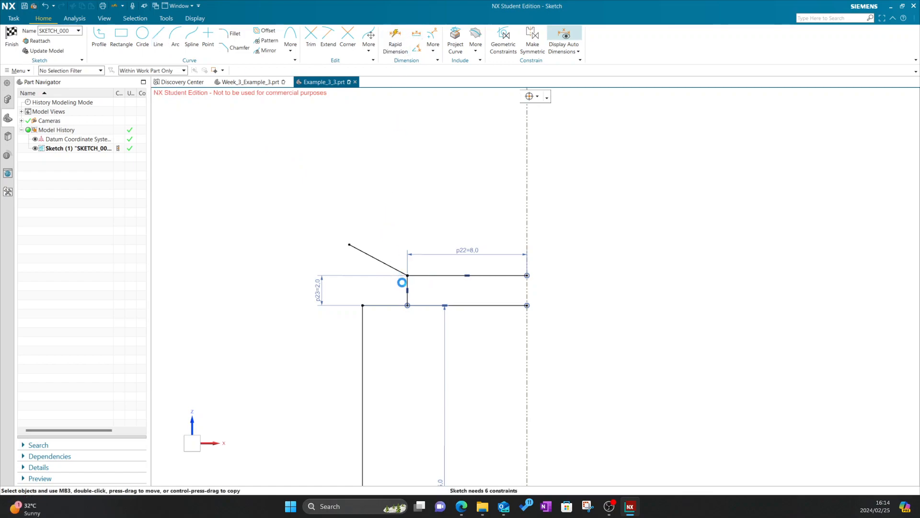
{"action": "left_click", "coordinate": [365, 251]}
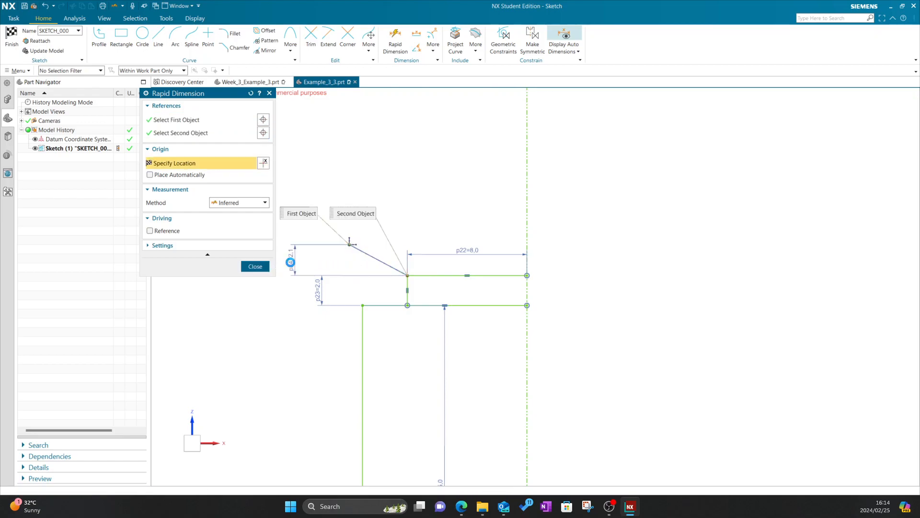
{"action": "left_click", "coordinate": [291, 262]}
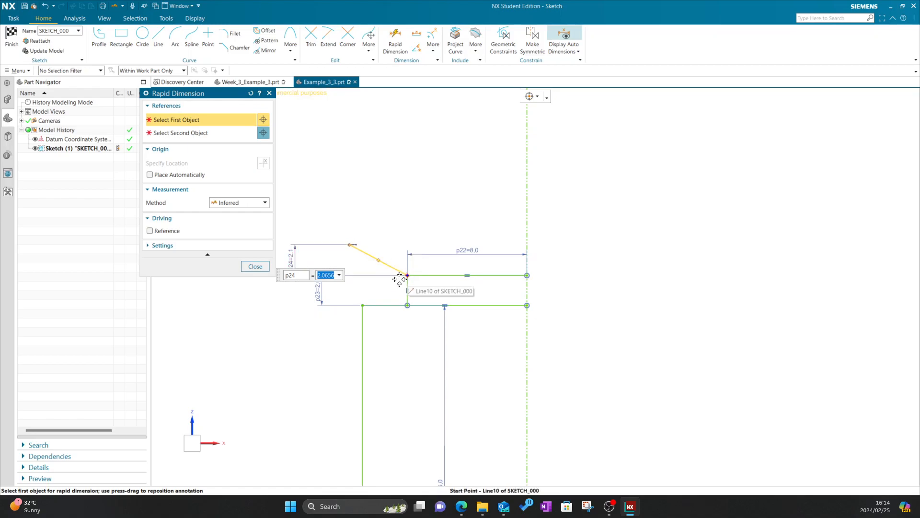
{"action": "type", "text": "2"}
{"action": "key", "text": "Return"}
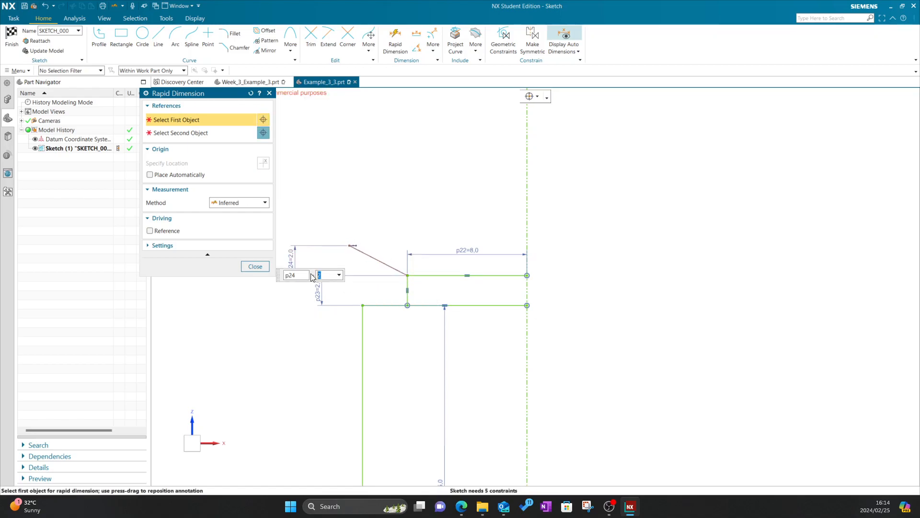
{"action": "left_click", "coordinate": [250, 267]}
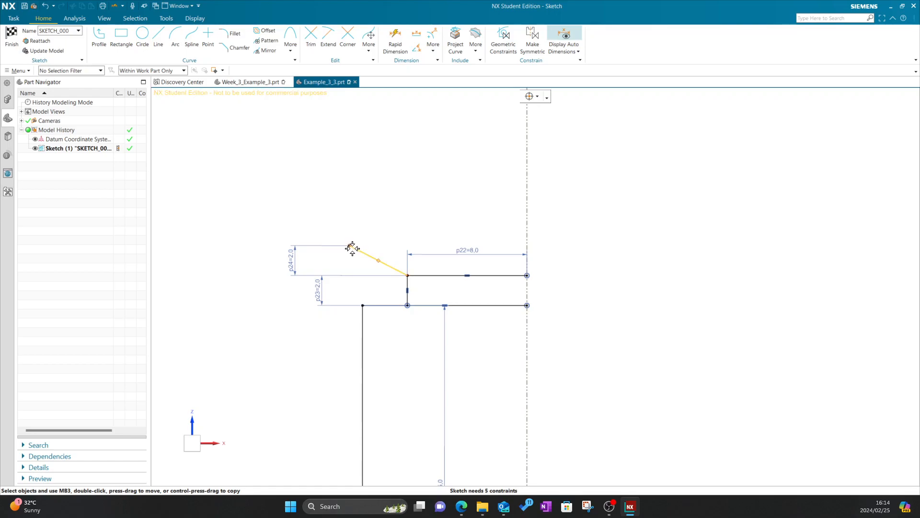
Step: Check the 20 mm collar width in the PDF drawing and dimension the slanted line's upper end 10 mm from the vertical centerline
{"action": "key", "text": "alt+Tab"}
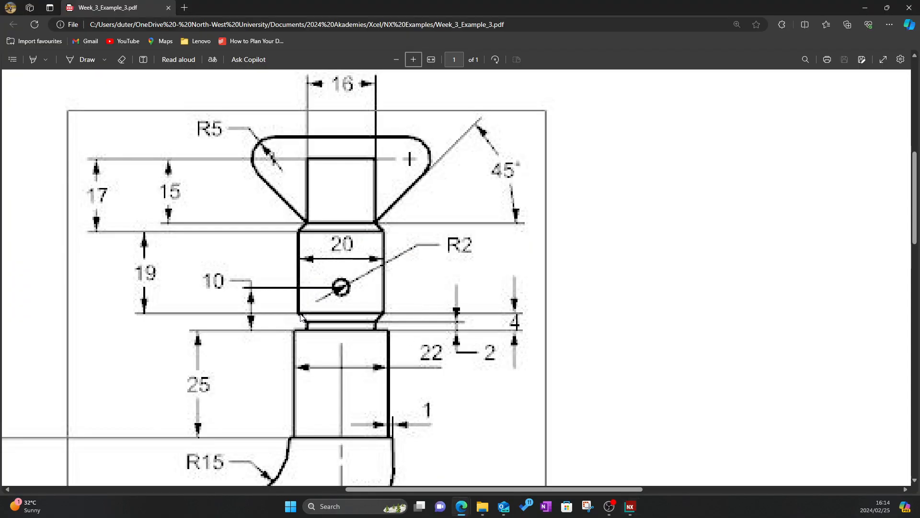
{"action": "key", "text": "alt+Tab"}
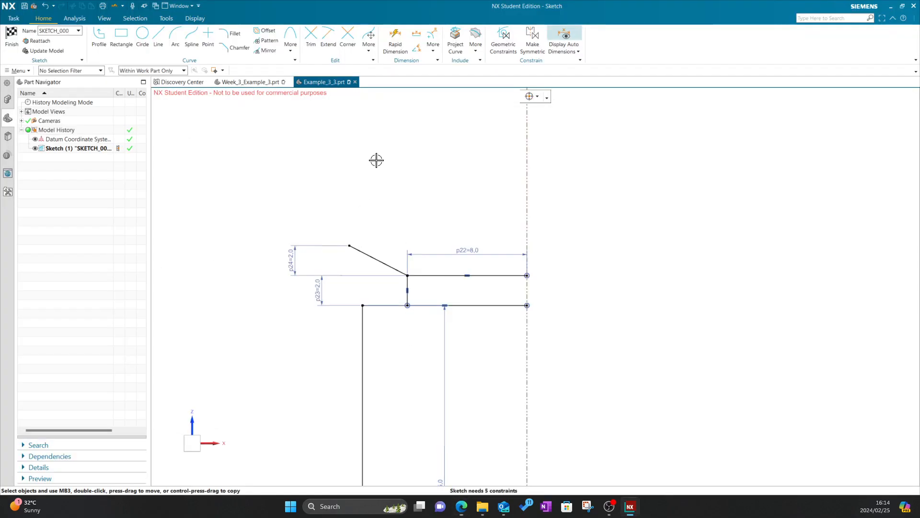
{"action": "left_click", "coordinate": [396, 38]}
{"action": "left_click", "coordinate": [350, 246]}
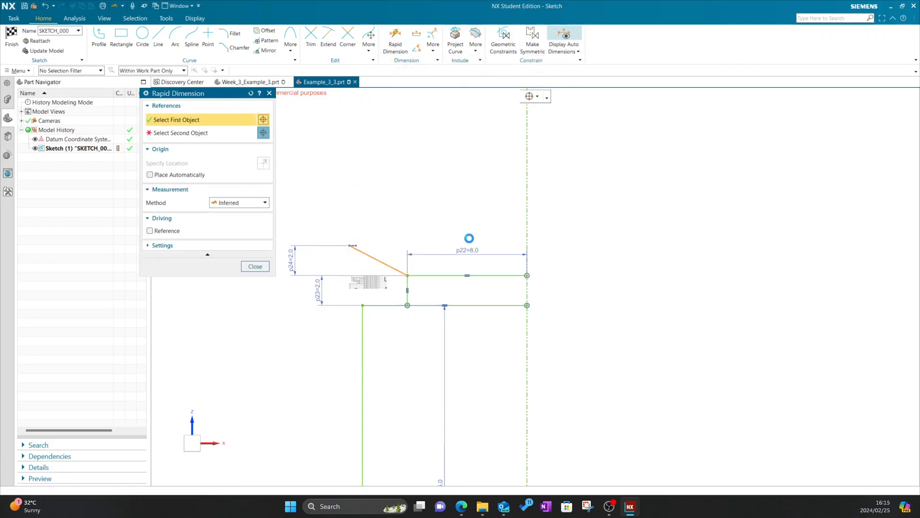
{"action": "left_click", "coordinate": [526, 242]}
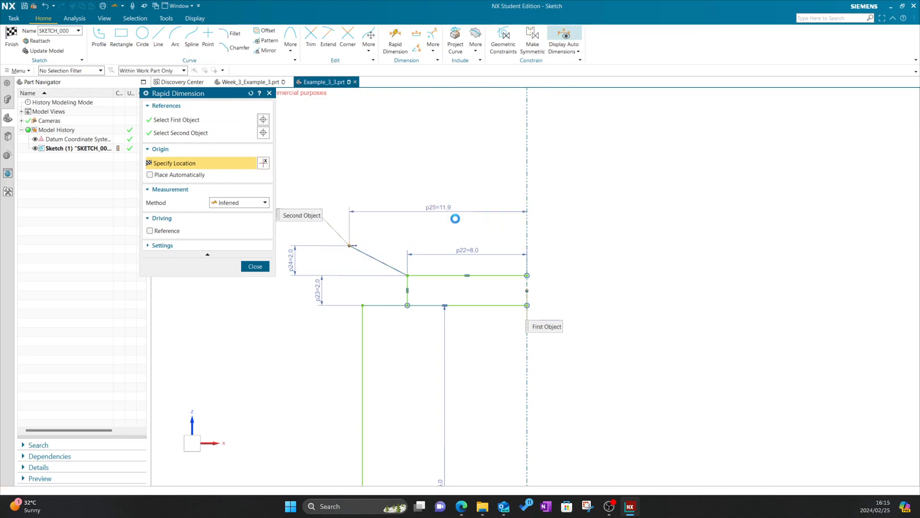
{"action": "left_click", "coordinate": [455, 221]}
{"action": "type", "text": "10"}
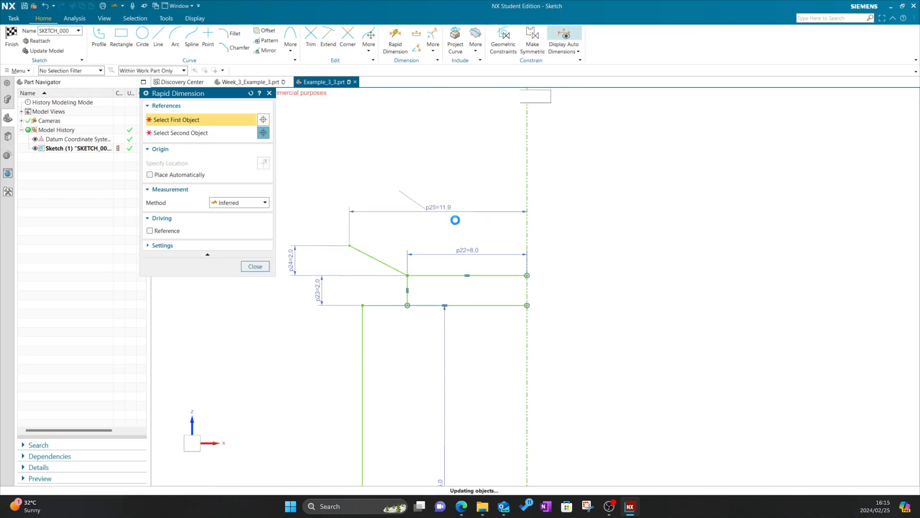
{"action": "key", "text": "Return"}
{"action": "left_click", "coordinate": [255, 266]}
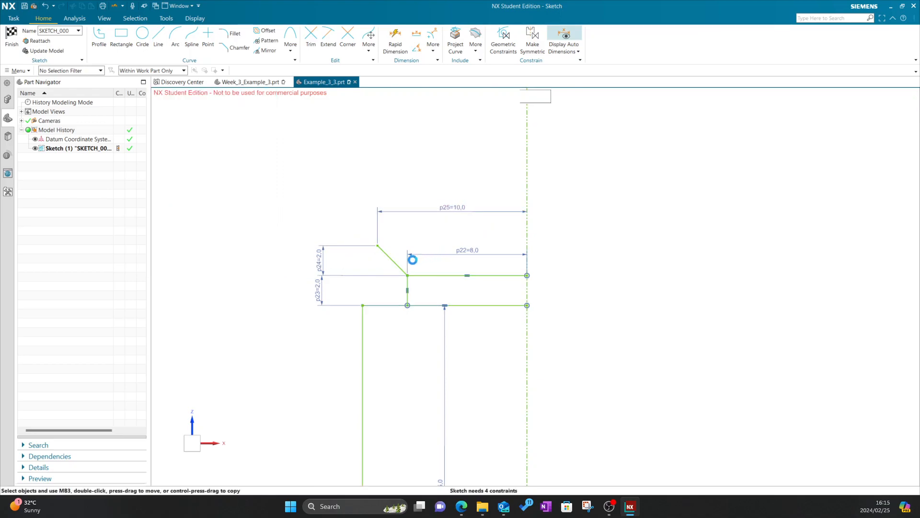
Step: Draw a horizontal line from the slanted line's upper end to the vertical centerline
{"action": "key", "text": "alt+Tab"}
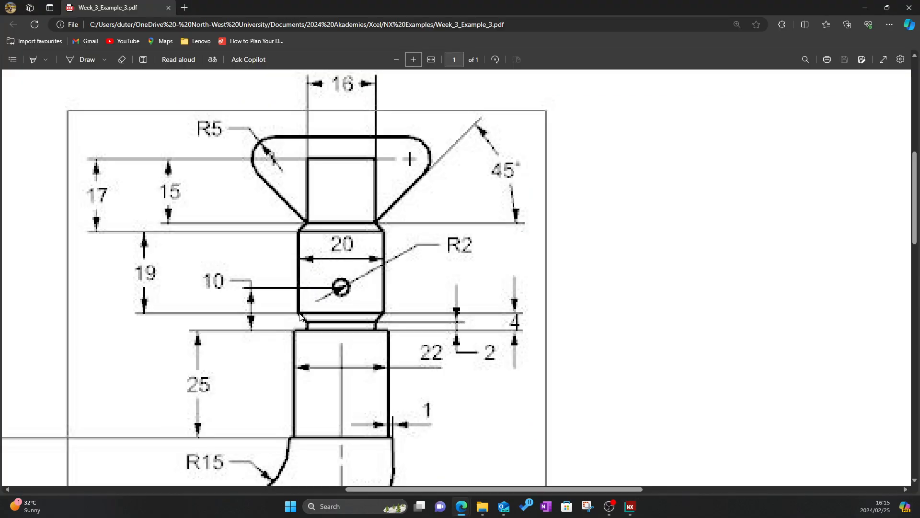
{"action": "key", "text": "alt+Tab"}
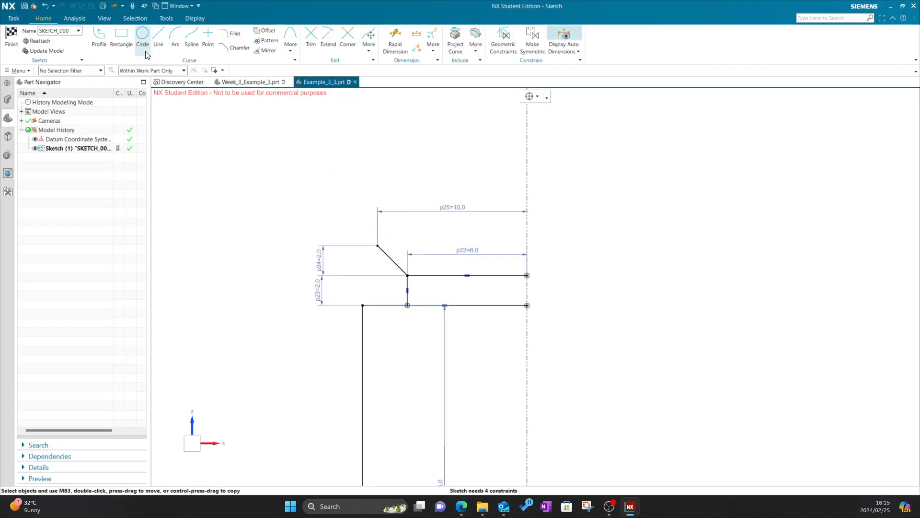
{"action": "left_click", "coordinate": [158, 37]}
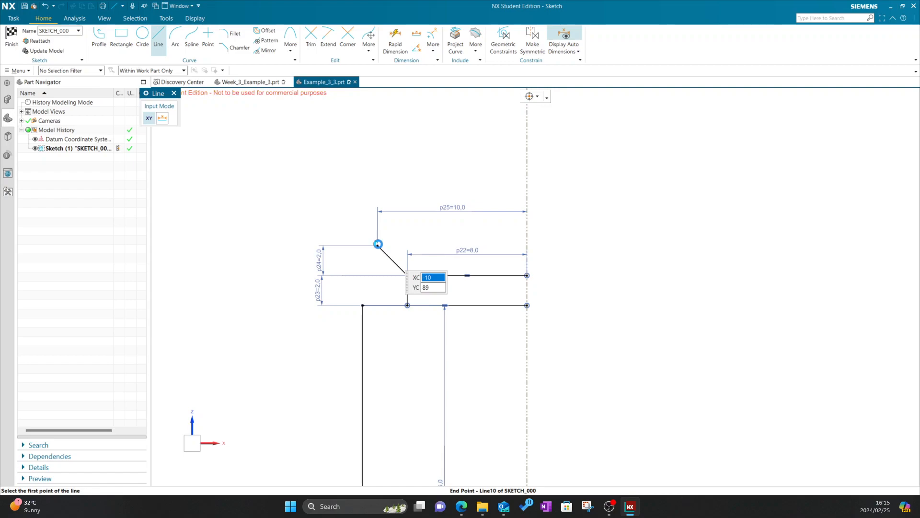
{"action": "left_click", "coordinate": [378, 245]}
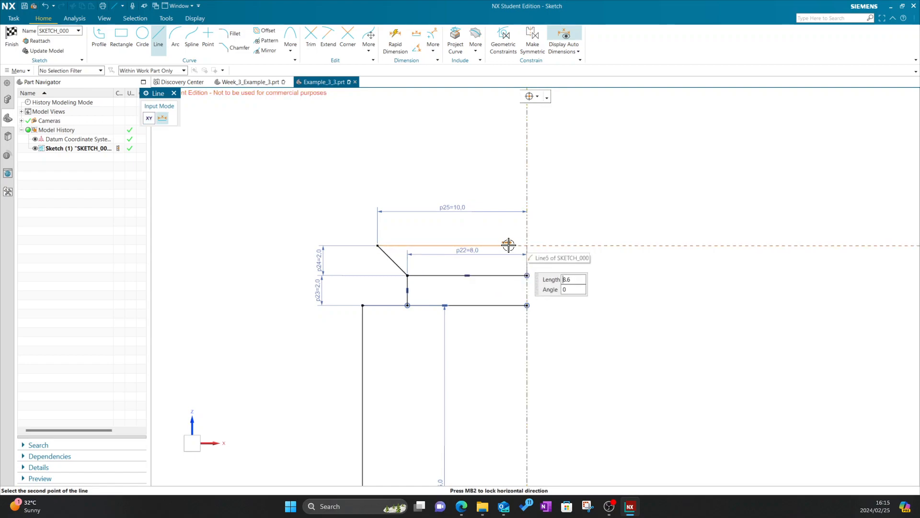
{"action": "left_click", "coordinate": [527, 246]}
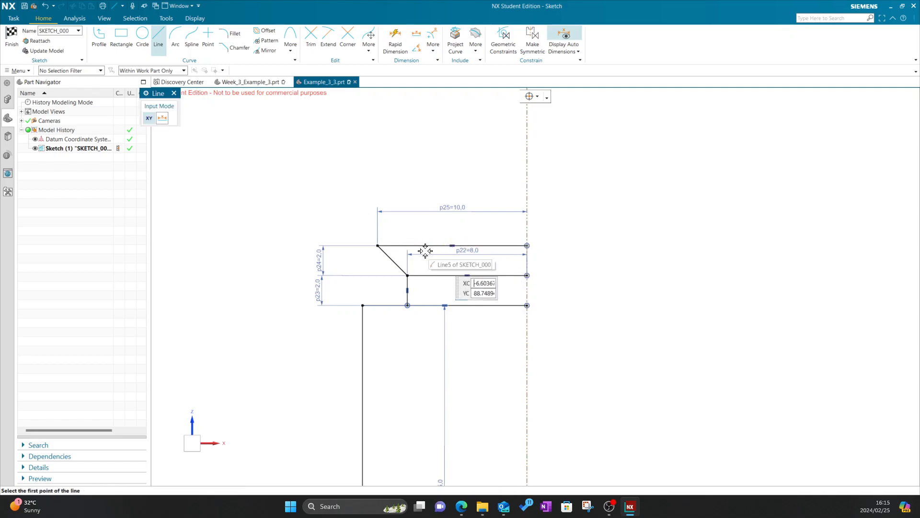
Step: Check the collar height in the PDF drawing and draw a 19 mm vertical line up from the slanted line's upper end
{"action": "key", "text": "alt+Tab"}
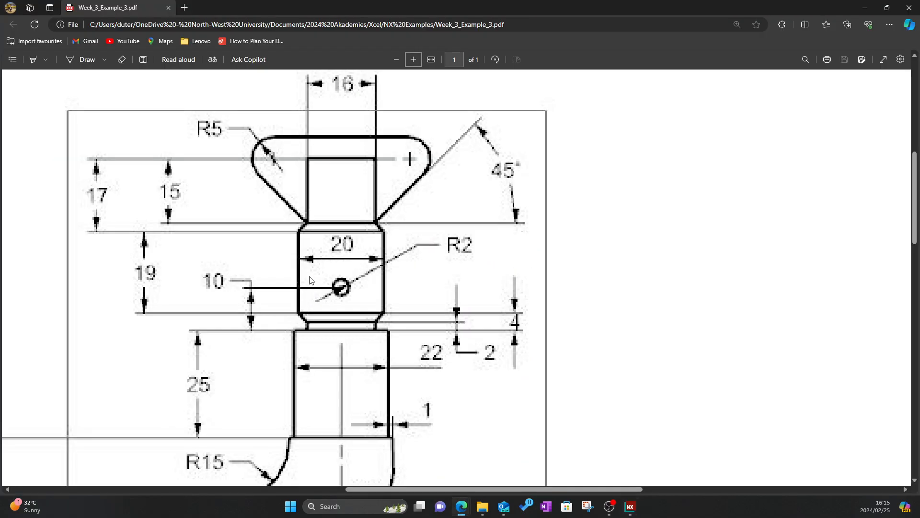
{"action": "key", "text": "alt+Tab"}
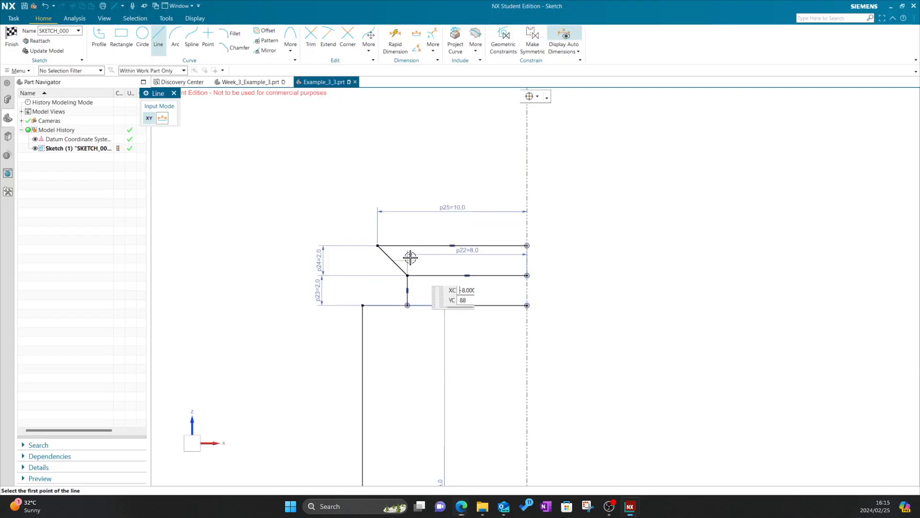
{"action": "scroll", "coordinate": [381, 179], "scroll_direction": "down", "scroll_amount": 2}
{"action": "middle_click_drag", "start_coordinate": [358, 258], "coordinate": [372, 337], "text": "shift"}
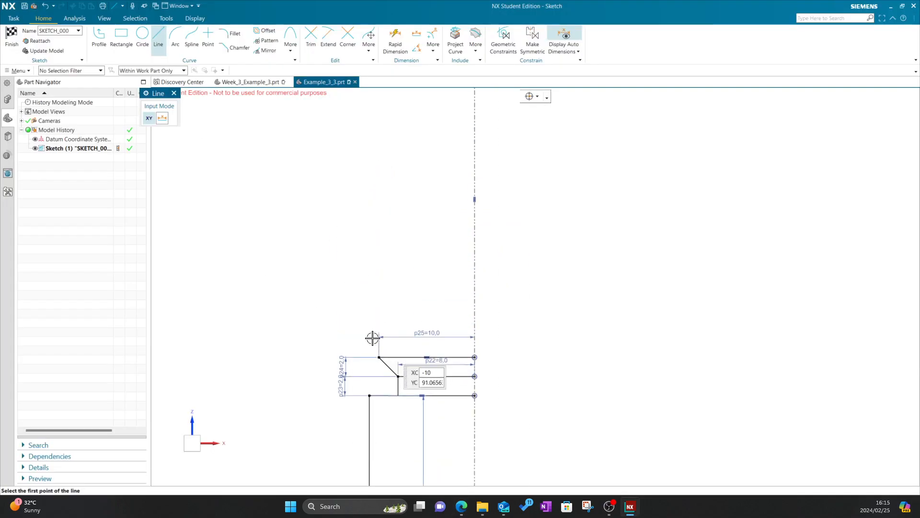
{"action": "left_click", "coordinate": [378, 357]}
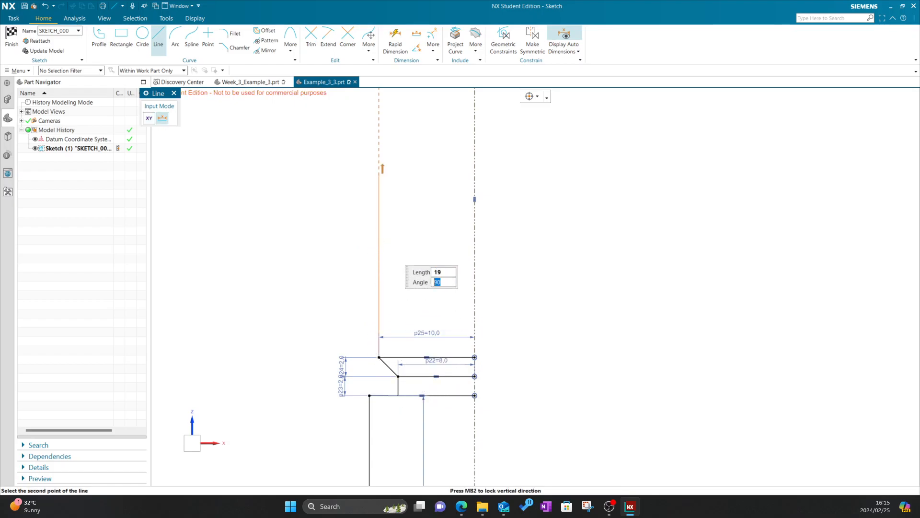
{"action": "key", "text": "Return"}
Step: Draw a slanted line up and inward from the top of the 19 mm line, perpendicular to the lower slanted line, ending about 8 mm from the centerline
{"action": "key", "text": "alt+Tab"}
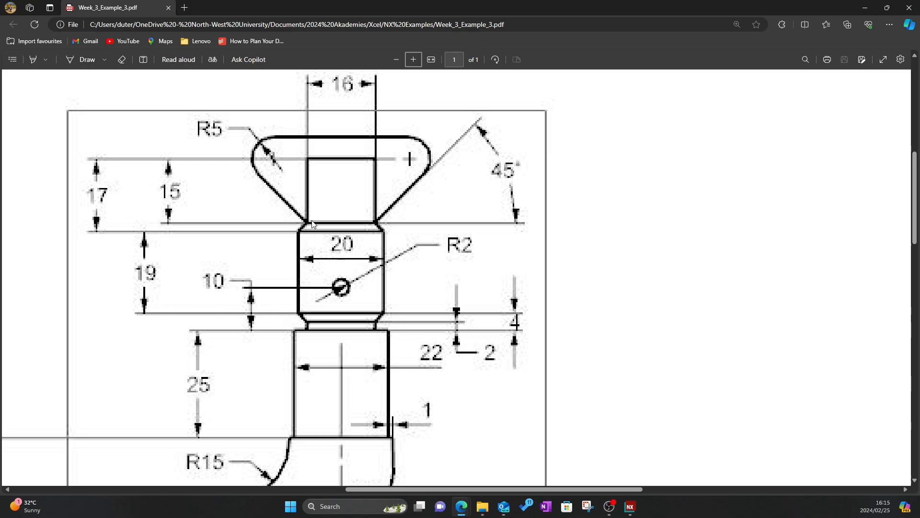
{"action": "key", "text": "alt+Tab"}
{"action": "left_click", "coordinate": [380, 175]}
{"action": "key", "text": "alt+Tab"}
{"action": "key", "text": "alt+Tab"}
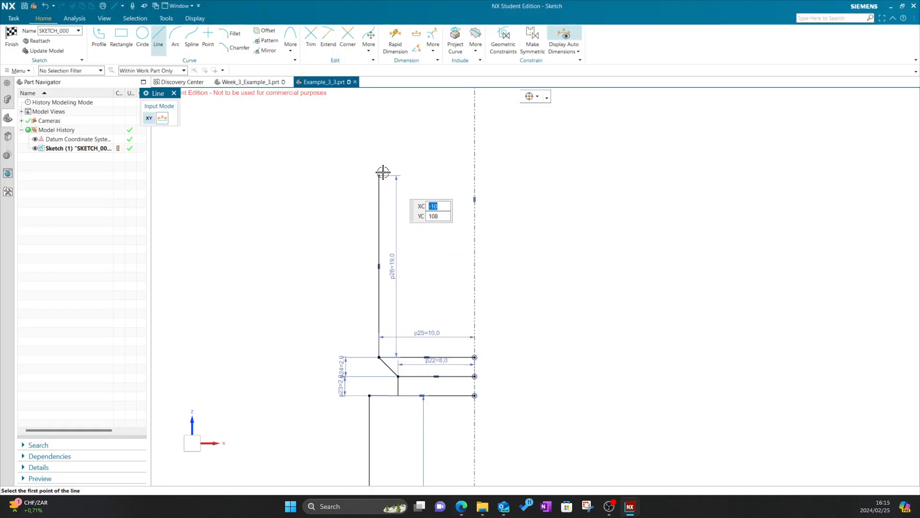
{"action": "left_click", "coordinate": [379, 175]}
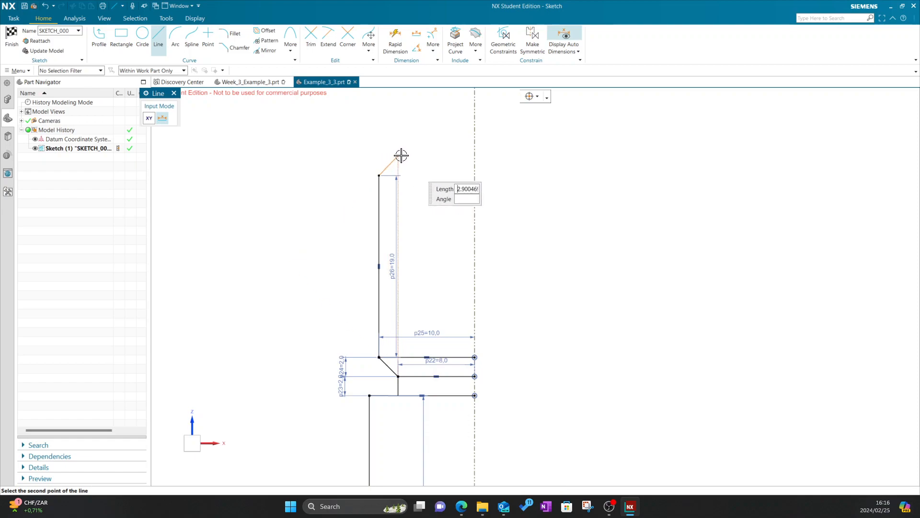
{"action": "key", "text": "Return"}
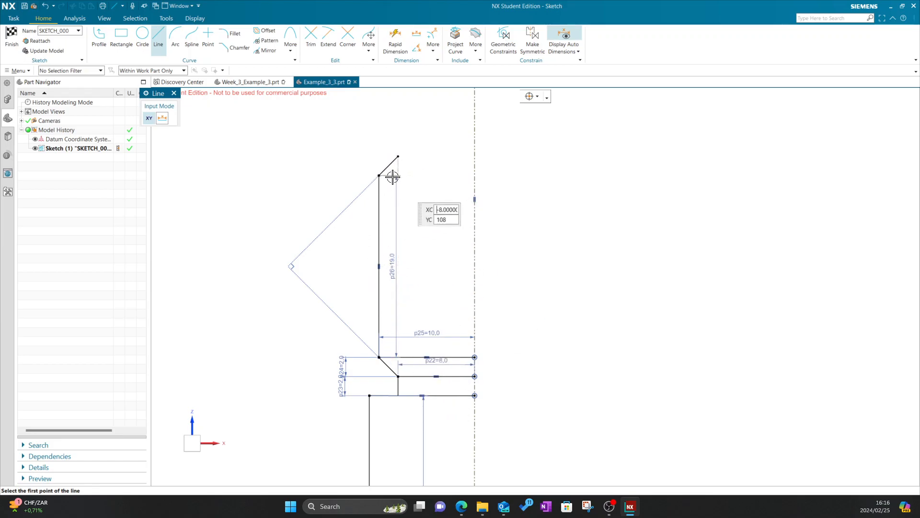
Step: Draw horizontal lines from both ends of the upper slanted line to the vertical centerline
{"action": "key", "text": "alt+Tab"}
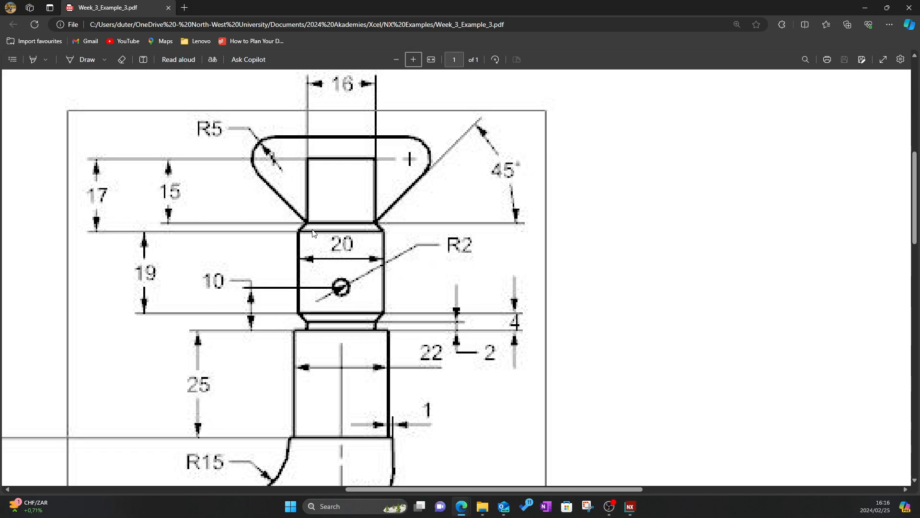
{"action": "key", "text": "alt+Tab"}
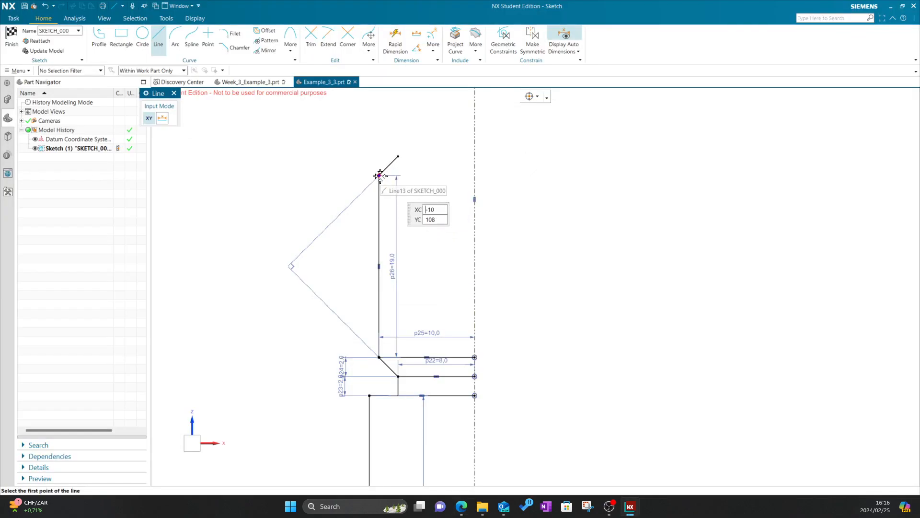
{"action": "left_click", "coordinate": [380, 176]}
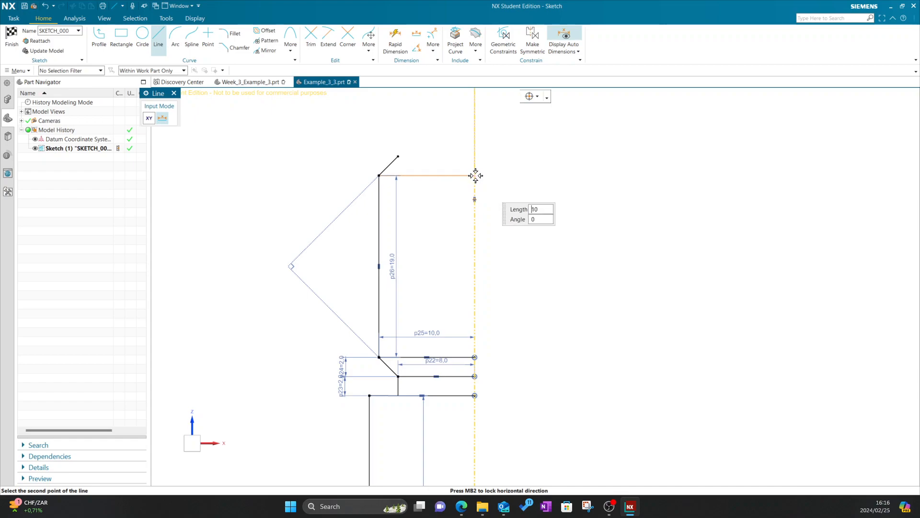
{"action": "left_click", "coordinate": [473, 175]}
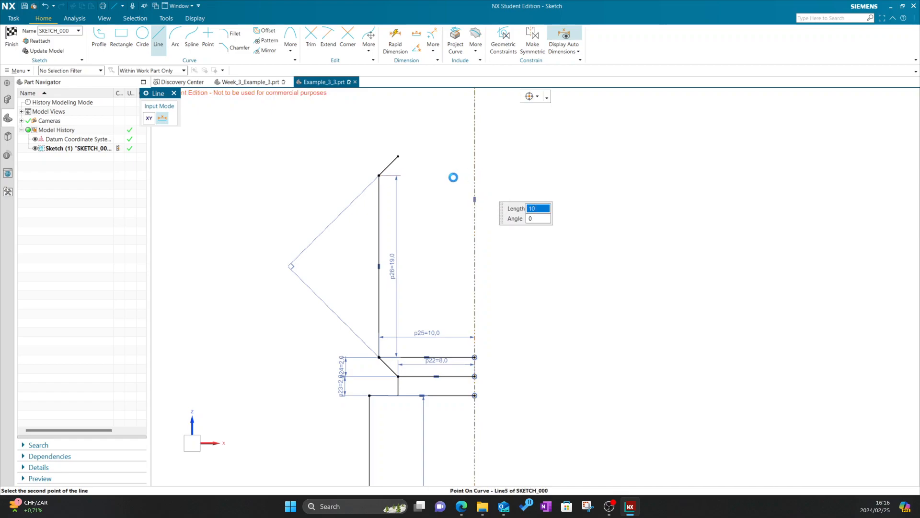
{"action": "left_click", "coordinate": [475, 155]}
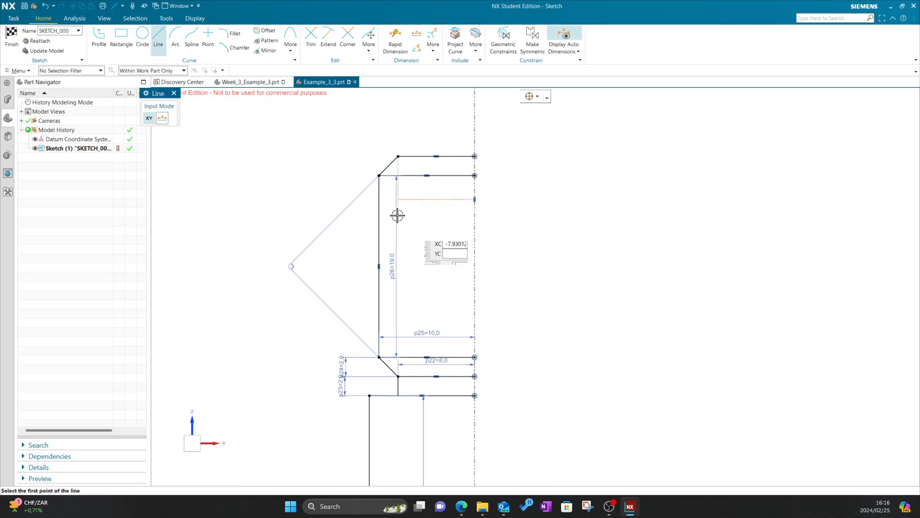
Step: Check the top section in the PDF drawing and draw a 15 mm vertical line up from the upper slanted line's inner end
{"action": "key", "text": "alt+Tab"}
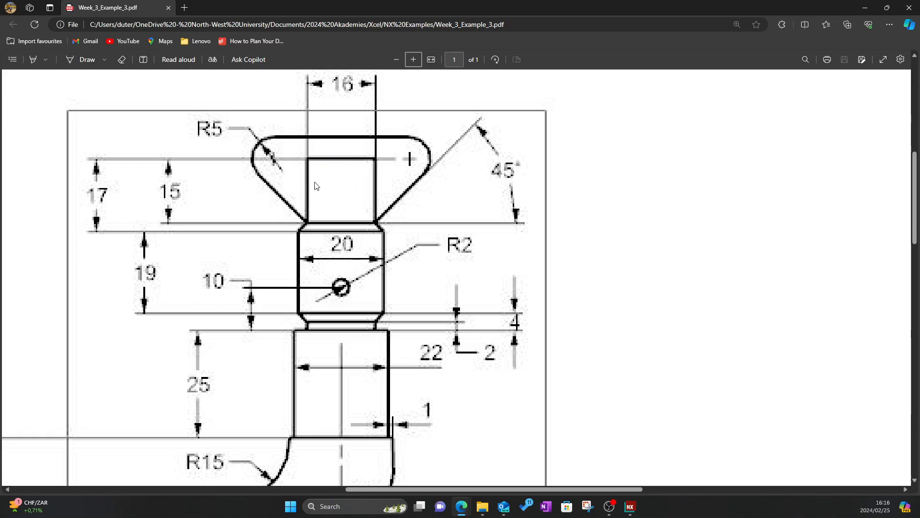
{"action": "key", "text": "alt+Tab"}
{"action": "key", "text": "alt+Tab"}
{"action": "key", "text": "alt+Tab"}
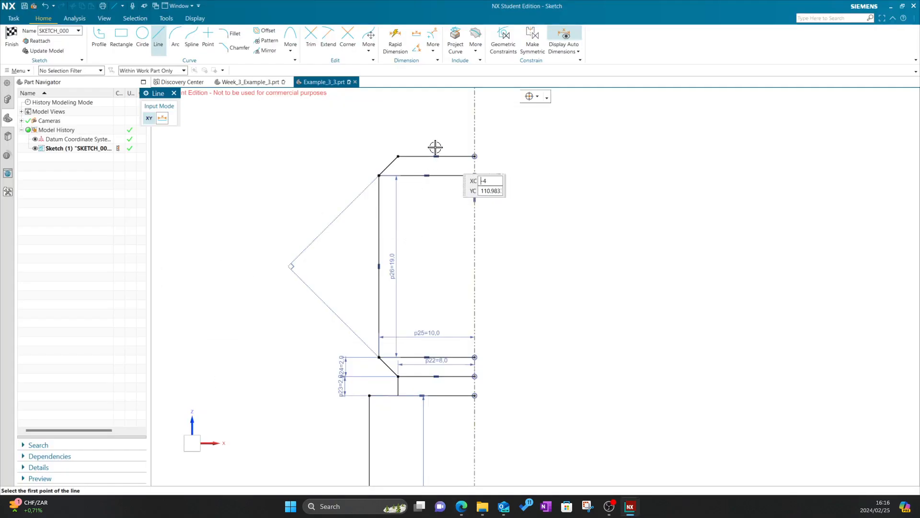
{"action": "key", "text": "alt+Tab"}
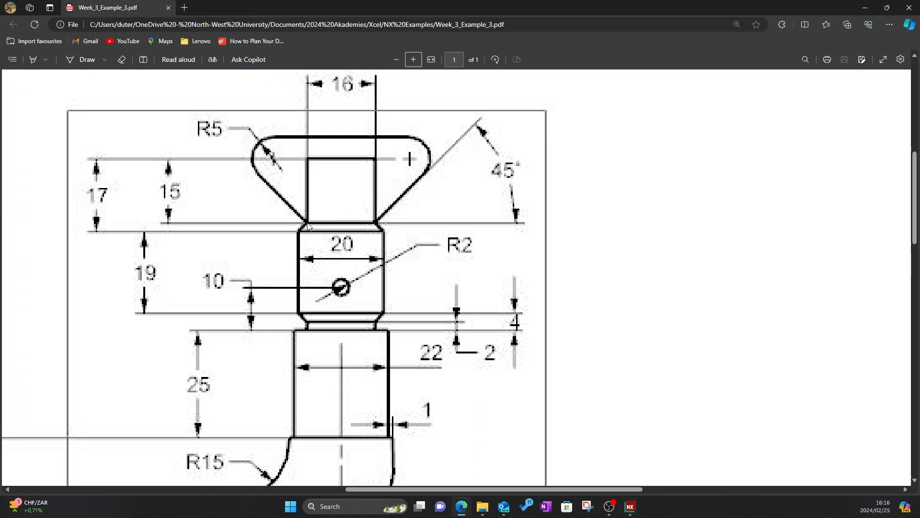
{"action": "key", "text": "alt+Tab"}
{"action": "scroll", "coordinate": [365, 295], "scroll_direction": "up", "scroll_amount": 3}
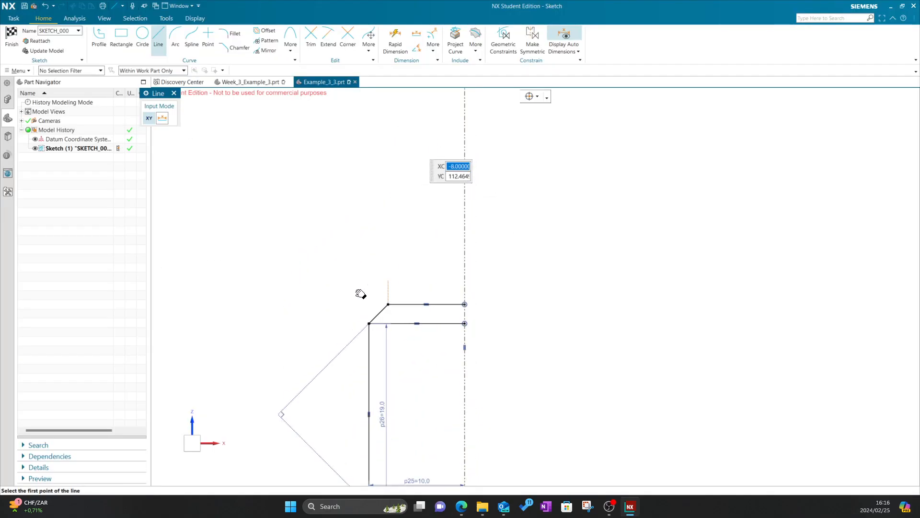
{"action": "left_click", "coordinate": [389, 310]}
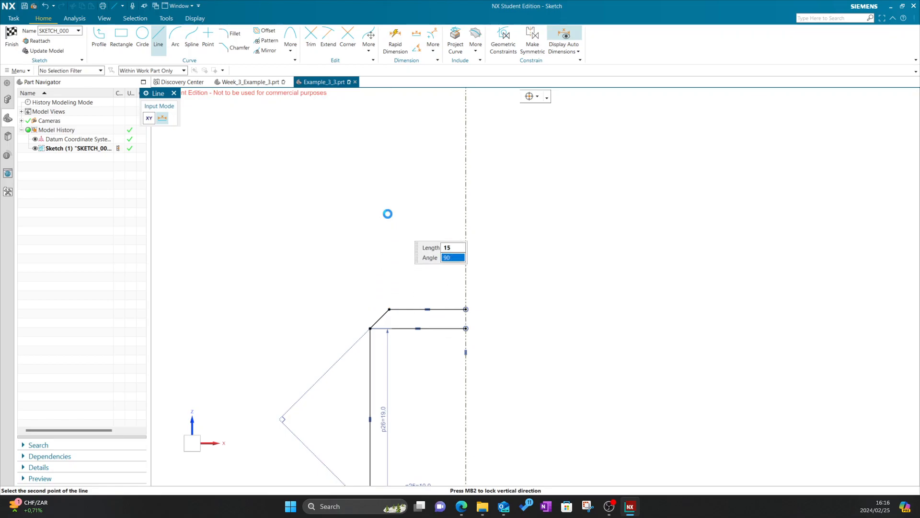
{"action": "key", "text": "Return"}
Step: Draw a horizontal line from the top of the 15 mm line to the vertical centerline
{"action": "key", "text": "alt+Tab"}
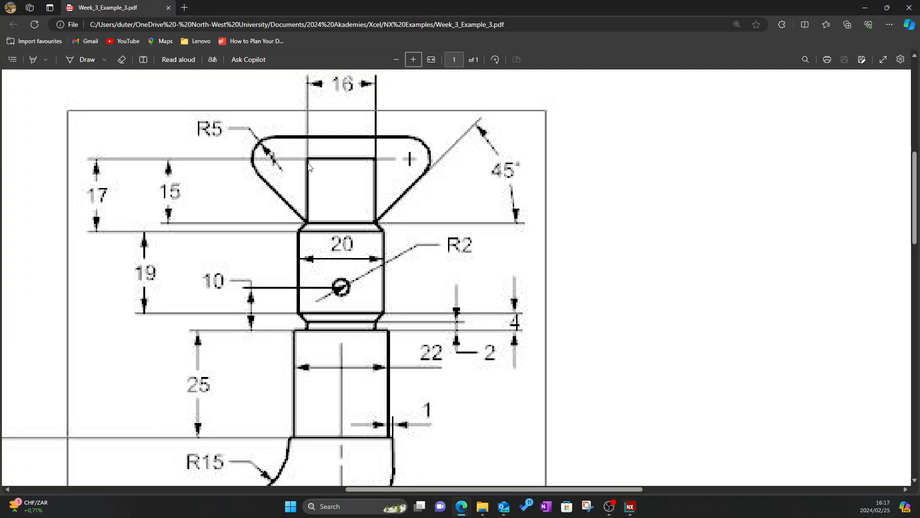
{"action": "key", "text": "alt+Tab"}
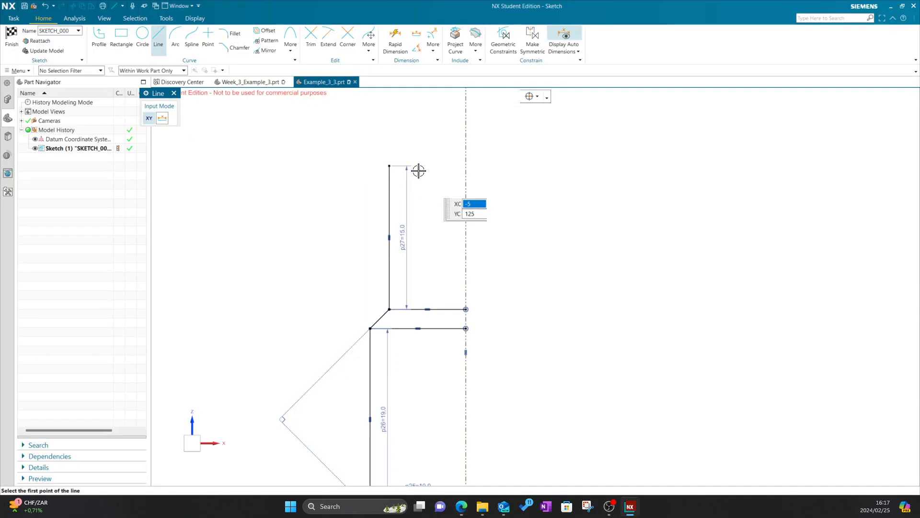
{"action": "left_click", "coordinate": [389, 166]}
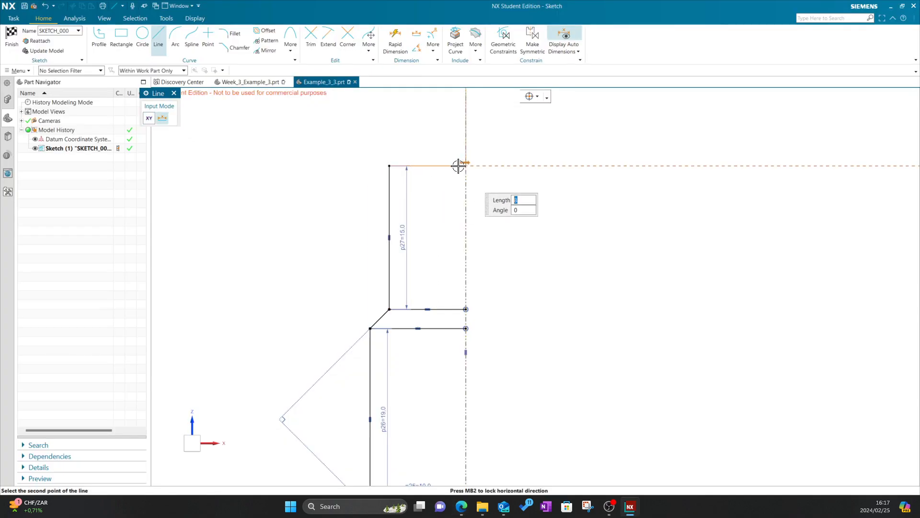
{"action": "left_click", "coordinate": [464, 166]}
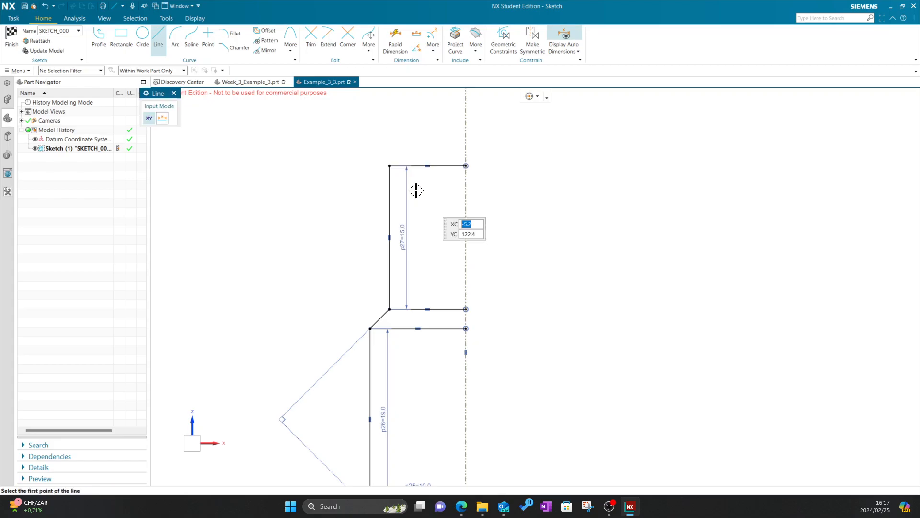
Step: Examine the flared head's angle and starting point in the PDF drawing and compare them with the sketched shank
{"action": "key", "text": "alt+Tab"}
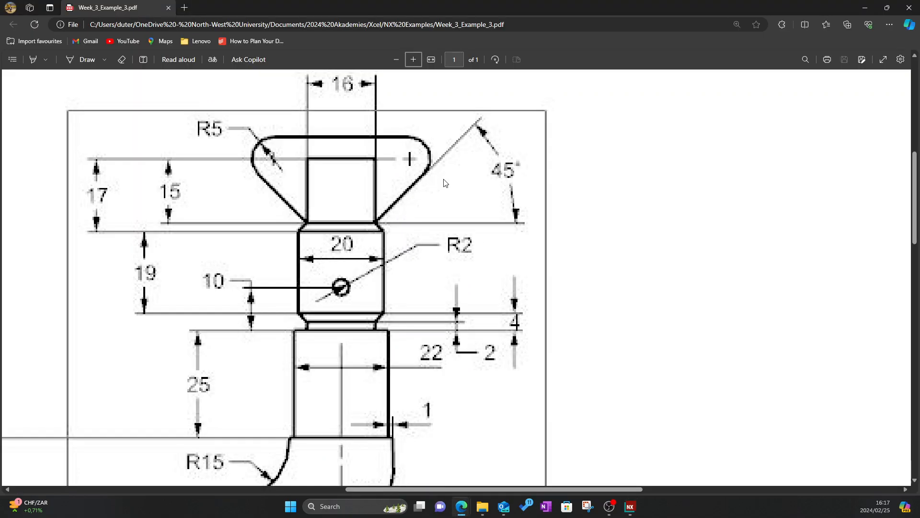
{"action": "key", "text": "alt+Tab"}
{"action": "key", "text": "alt+Tab"}
{"action": "key", "text": "alt+Tab"}
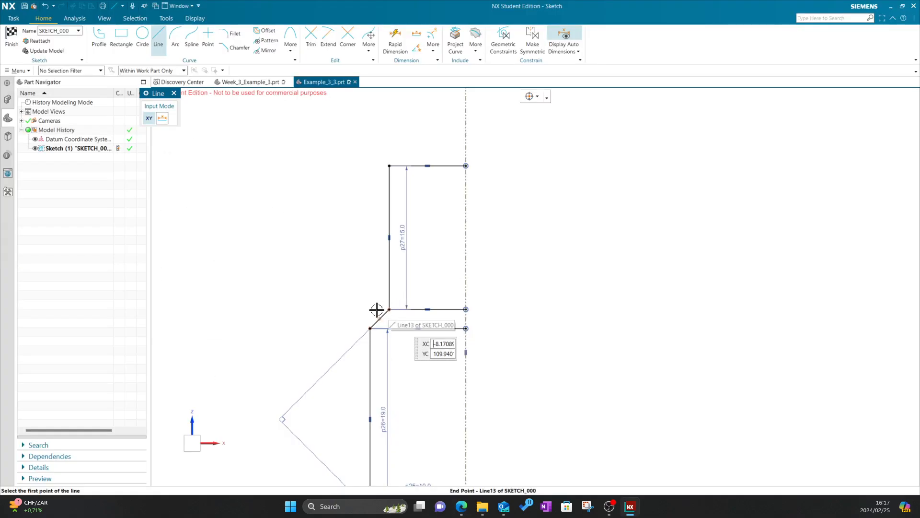
{"action": "key", "text": "alt+Tab"}
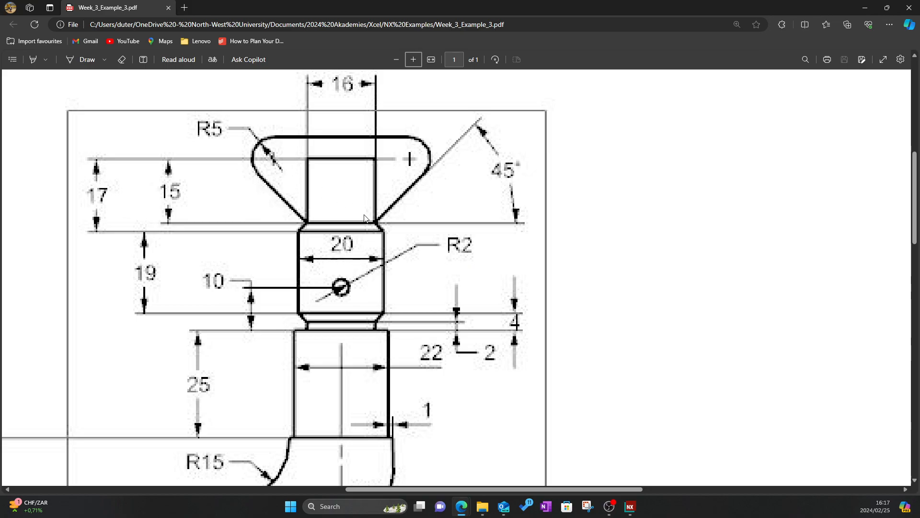
{"action": "key", "text": "alt+Tab"}
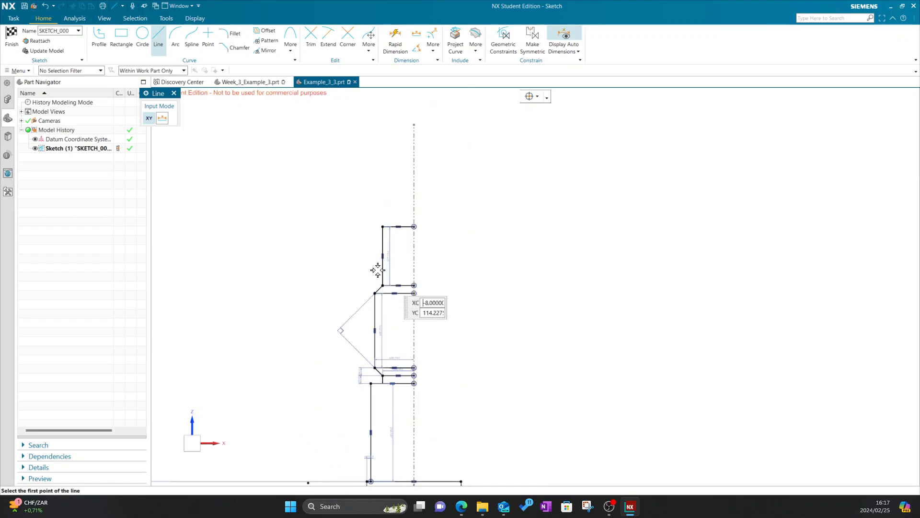
{"action": "key", "text": "alt+Tab"}
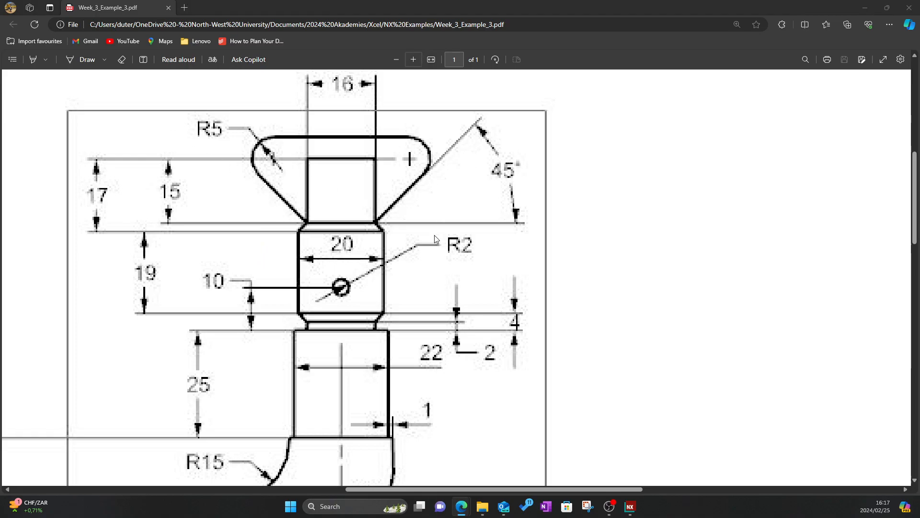
{"action": "key", "text": "alt+Tab"}
{"action": "key", "text": "alt+Tab"}
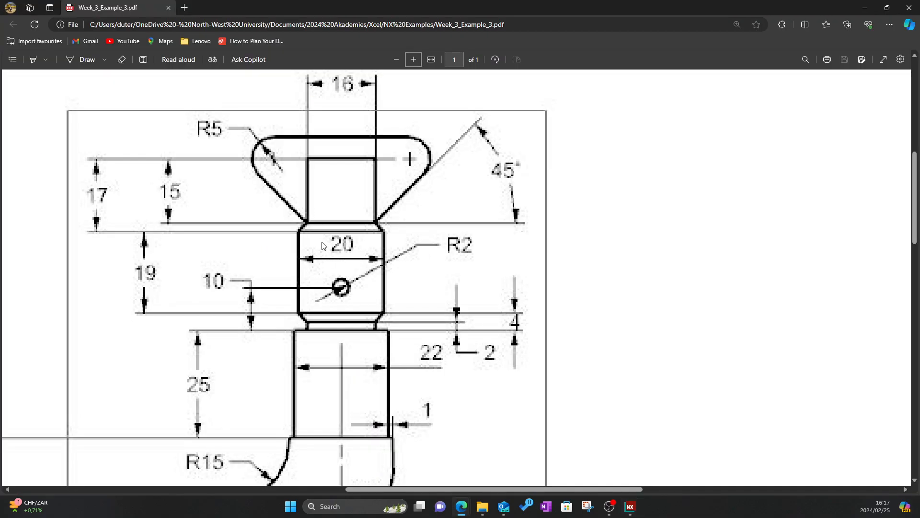
{"action": "key", "text": "alt+Tab"}
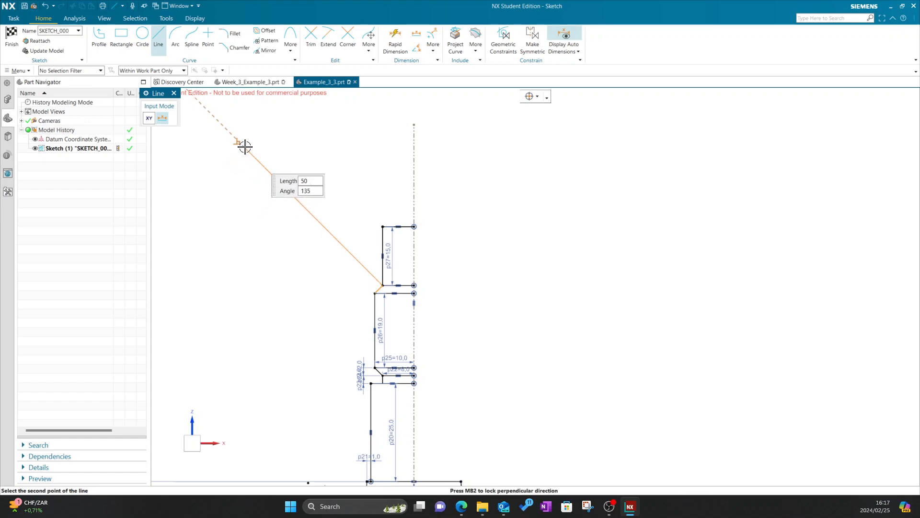
Step: Draw a line about 58.5 mm long at 135° up and outward from the lower end of the 15 mm line
{"action": "left_click", "coordinate": [229, 148]}
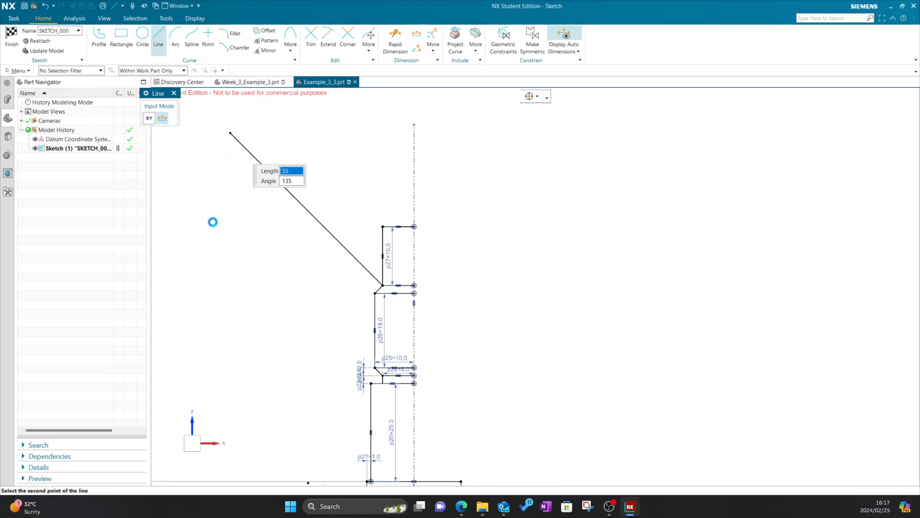
{"action": "key", "text": "ctrl+z"}
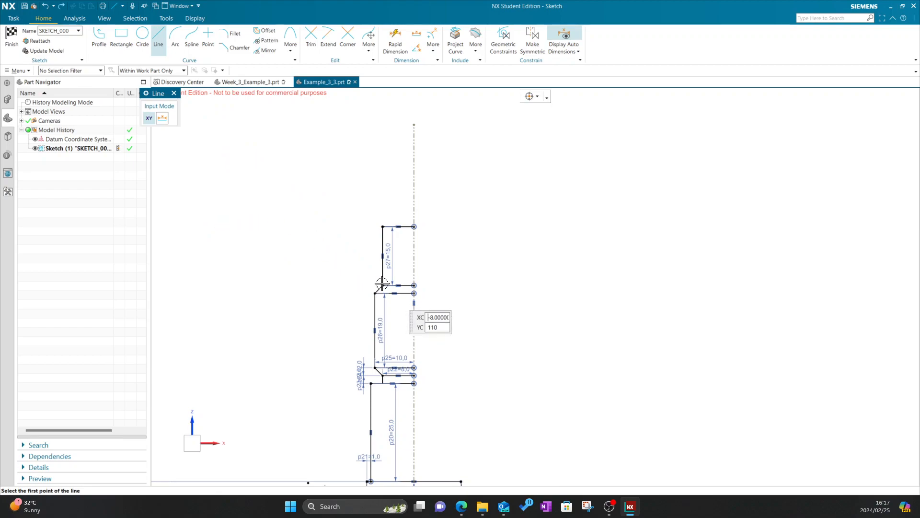
{"action": "left_click", "coordinate": [383, 285]}
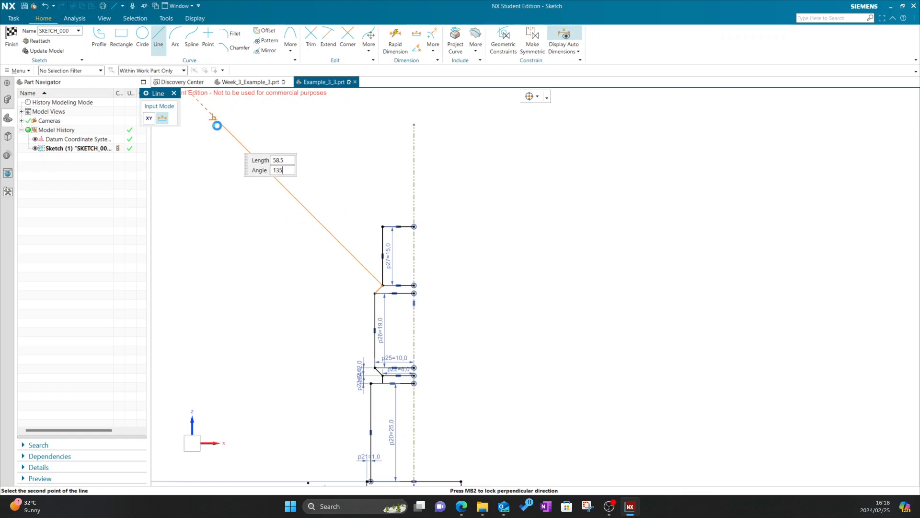
{"action": "key", "text": "Tab"}
{"action": "key", "text": "Return"}
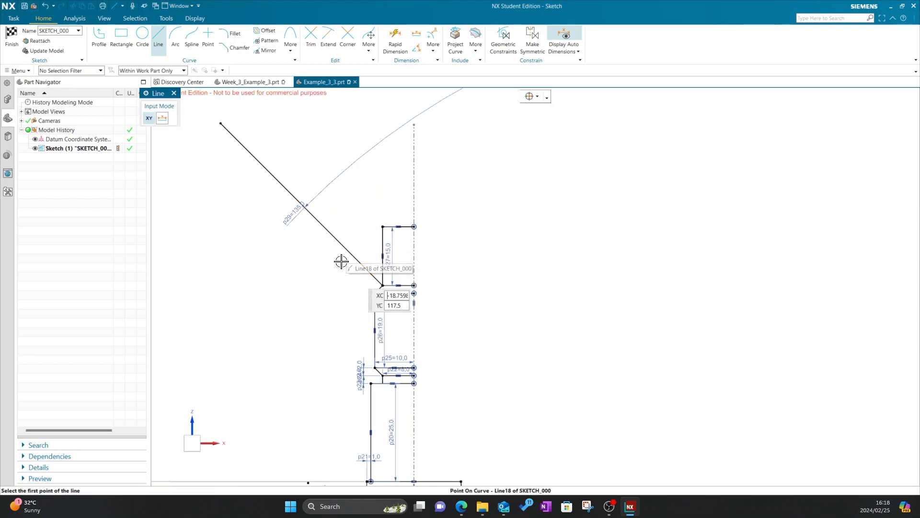
Step: Check the head's corner radius in the PDF drawing and draw a 10 mm diameter circle between the long slanted line and the centerline
{"action": "key", "text": "alt+Tab"}
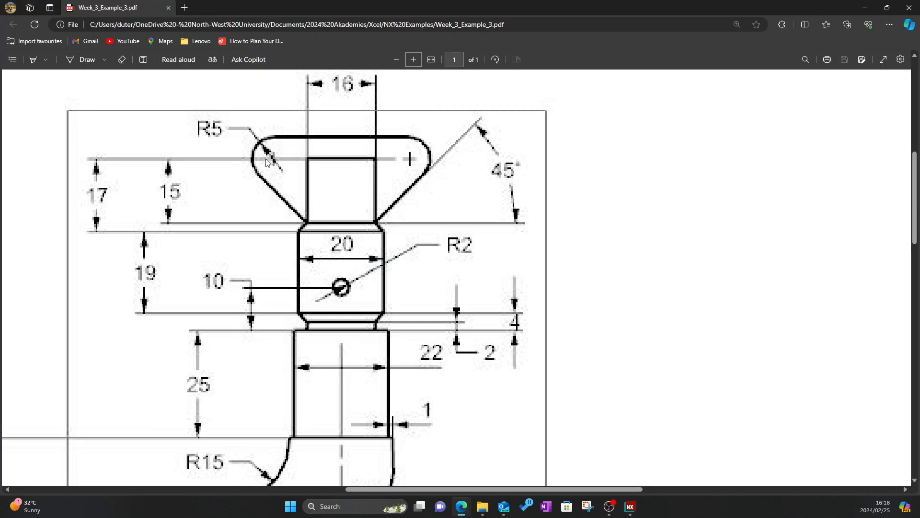
{"action": "scroll", "coordinate": [272, 161], "scroll_direction": "down", "scroll_amount": 2}
{"action": "scroll", "coordinate": [279, 162], "scroll_direction": "up", "scroll_amount": 4}
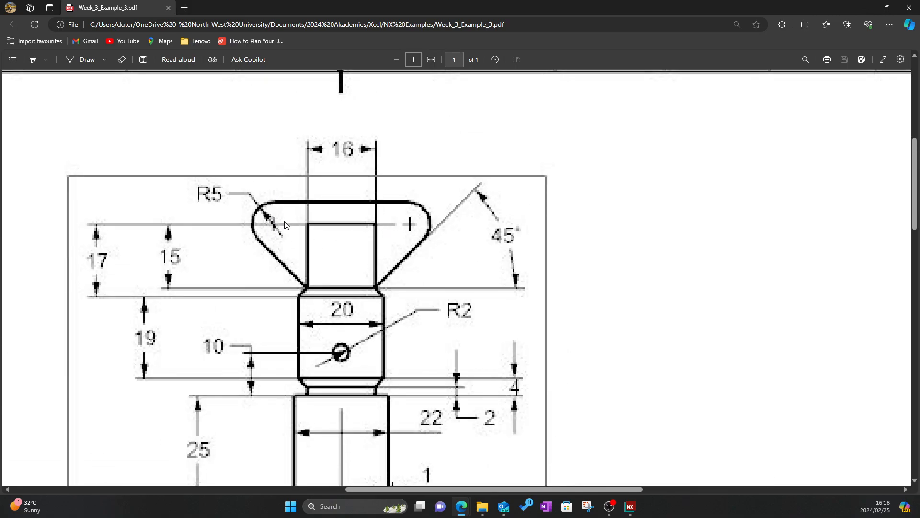
{"action": "key", "text": "alt+Tab"}
{"action": "left_click", "coordinate": [145, 40]}
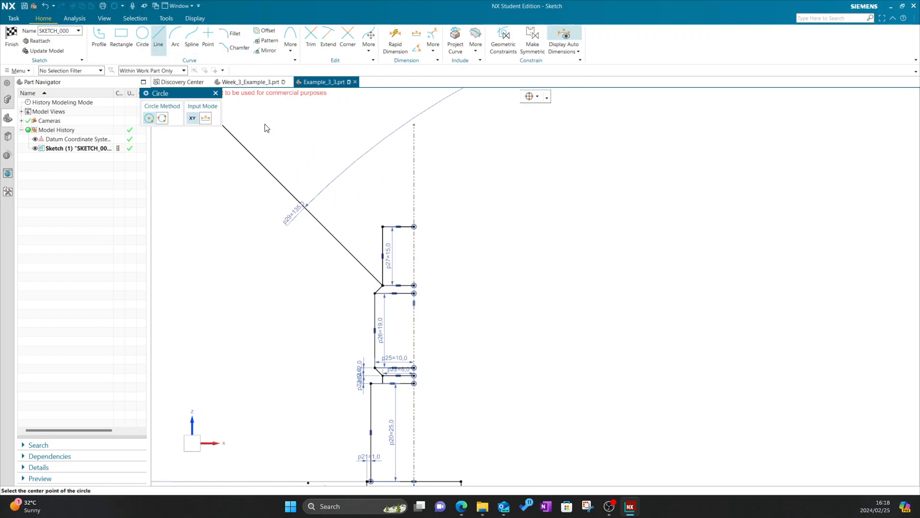
{"action": "left_click", "coordinate": [324, 155]}
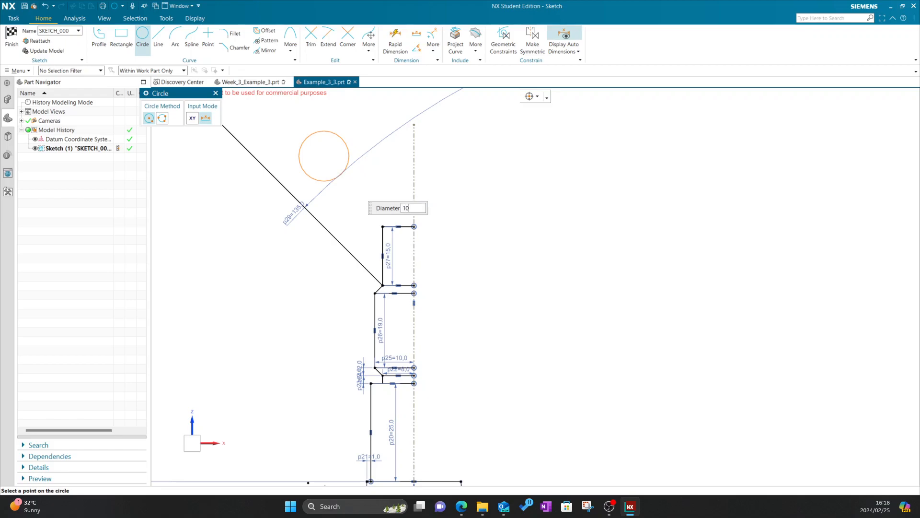
{"action": "left_click", "coordinate": [341, 173]}
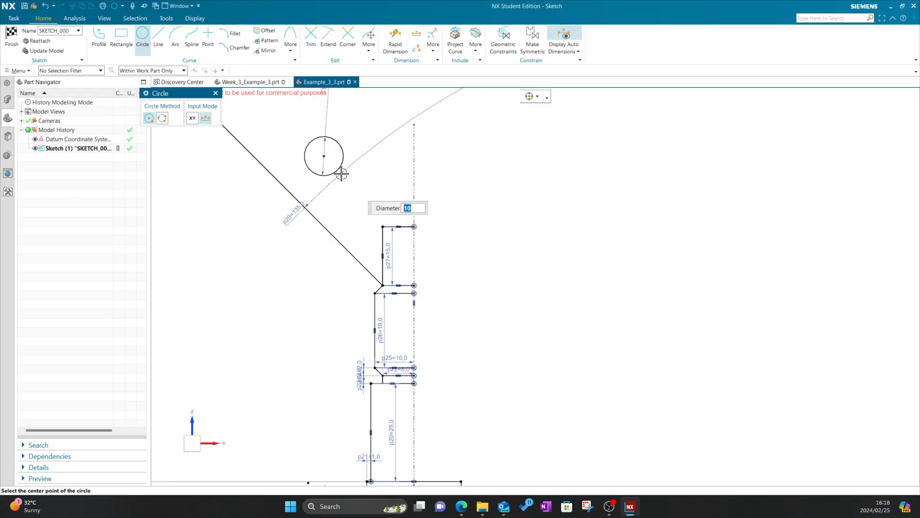
{"action": "left_click", "coordinate": [215, 93]}
Step: Make the 10 mm circle tangent to the long slanted line and move it along that line to test the constraint
{"action": "key", "text": "alt+Tab"}
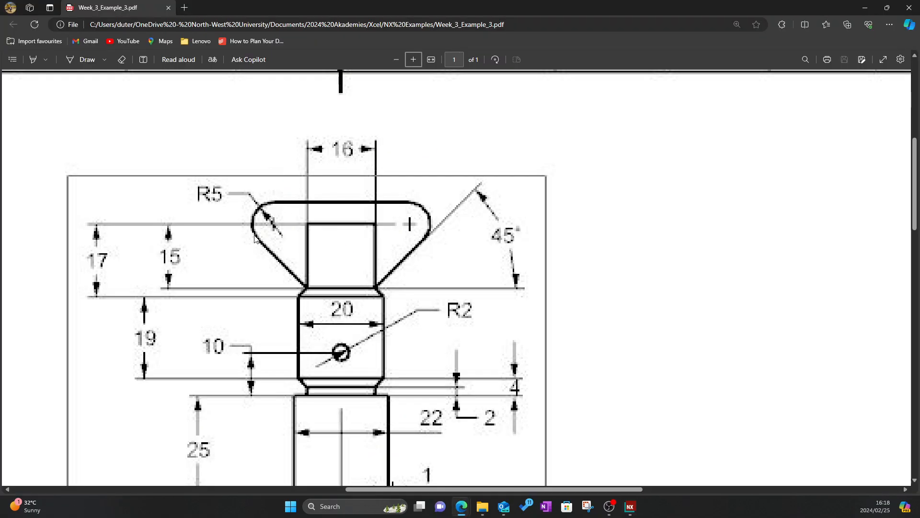
{"action": "key", "text": "alt+Tab"}
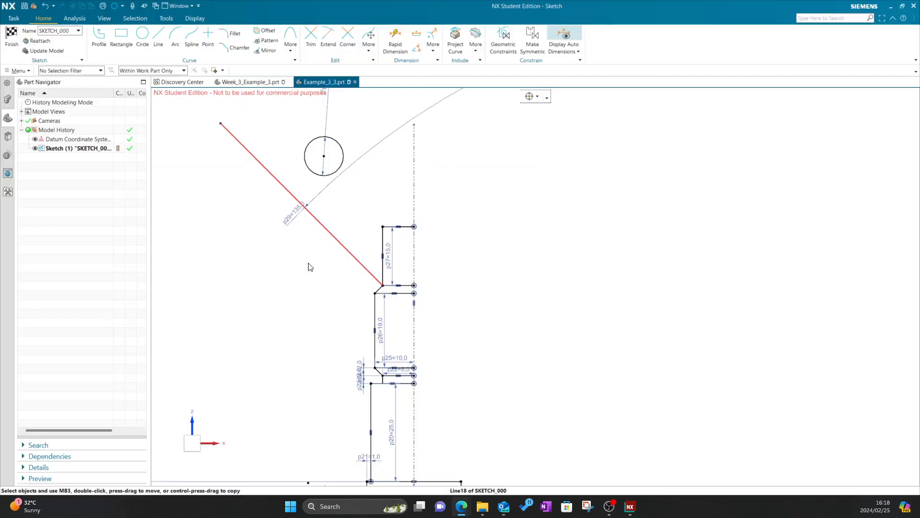
{"action": "left_click", "coordinate": [307, 164]}
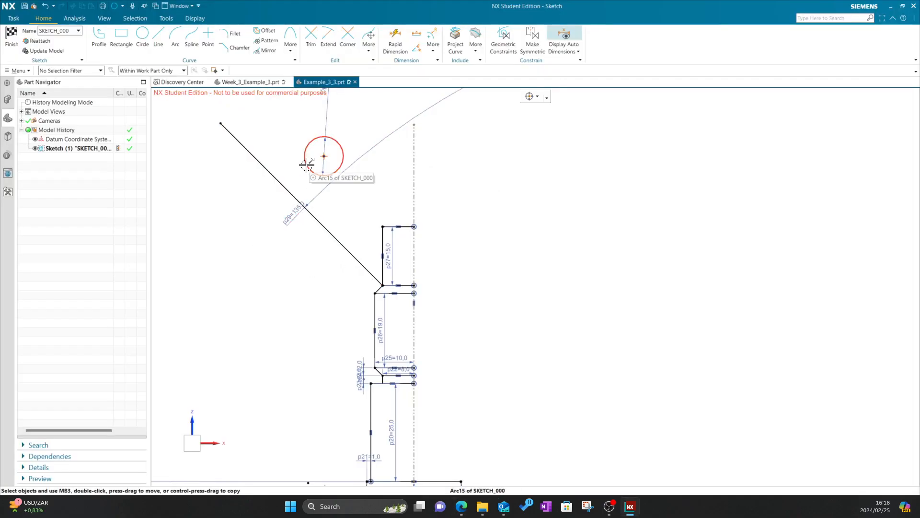
{"action": "left_click", "coordinate": [282, 183]}
{"action": "left_click", "coordinate": [351, 171]}
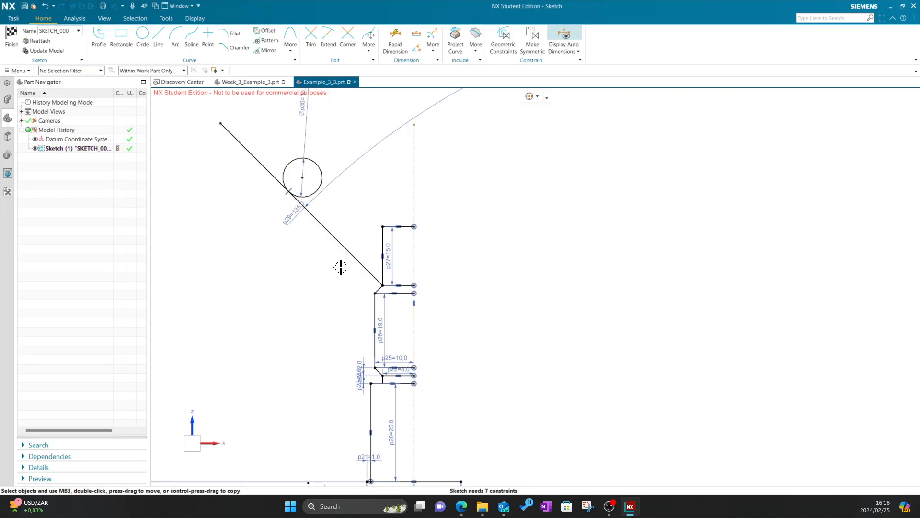
{"action": "left_click_drag", "start_coordinate": [302, 178], "coordinate": [337, 206]}
Step: Dimension the vertical height of the short slanted line between the 19 mm and 15 mm lines
{"action": "scroll", "coordinate": [372, 273], "scroll_direction": "up", "scroll_amount": 4}
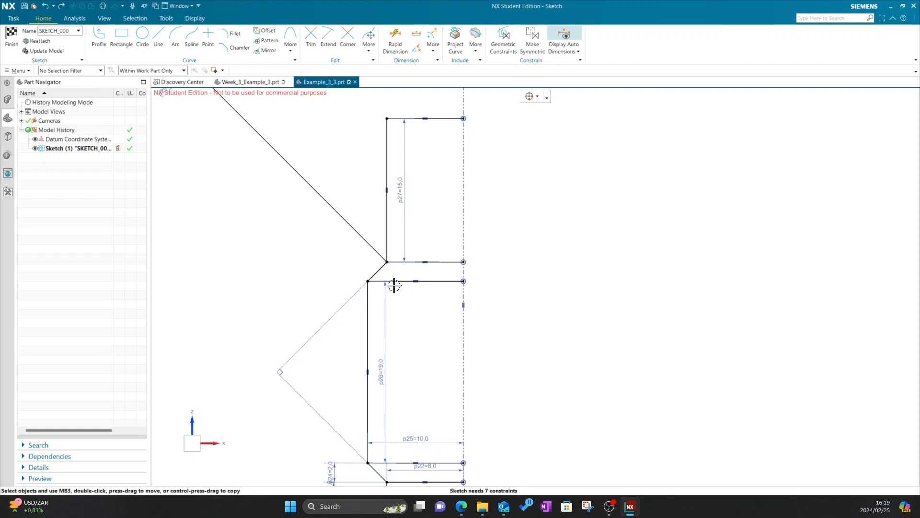
{"action": "key", "text": "d"}
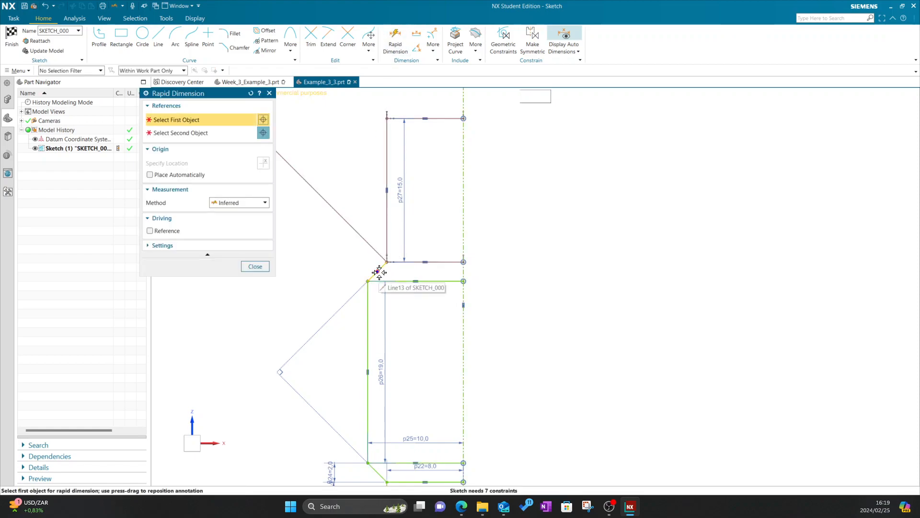
{"action": "left_click", "coordinate": [382, 265]}
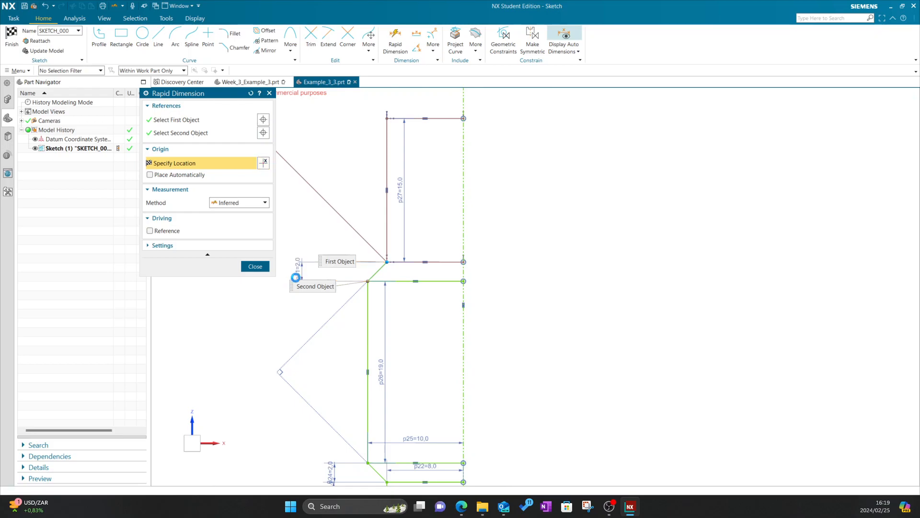
{"action": "left_click", "coordinate": [297, 268]}
{"action": "left_click", "coordinate": [255, 266]}
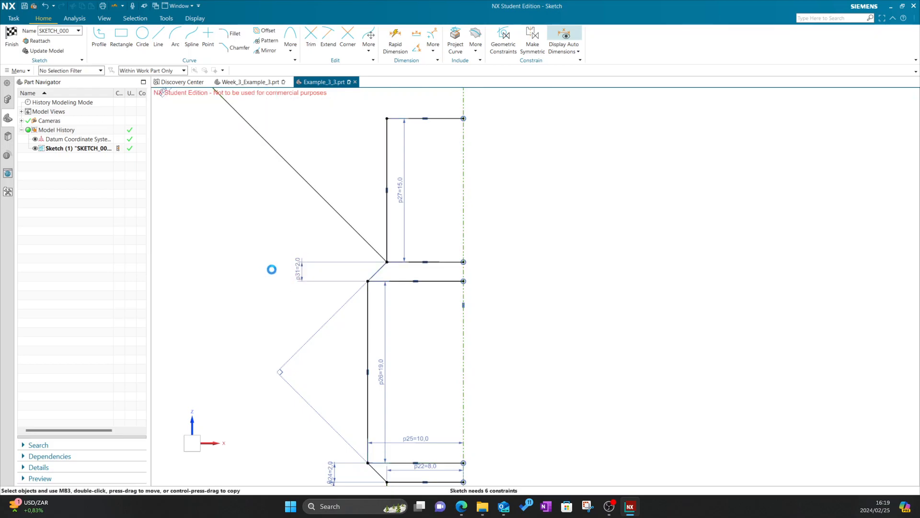
Step: Check the corner arc's center in the PDF drawing and align the circle's center horizontally with the top end of the 15 mm line
{"action": "scroll", "coordinate": [294, 249], "scroll_direction": "down", "scroll_amount": 3}
{"action": "left_click_drag", "start_coordinate": [259, 167], "coordinate": [282, 203]}
{"action": "key", "text": "alt+Tab"}
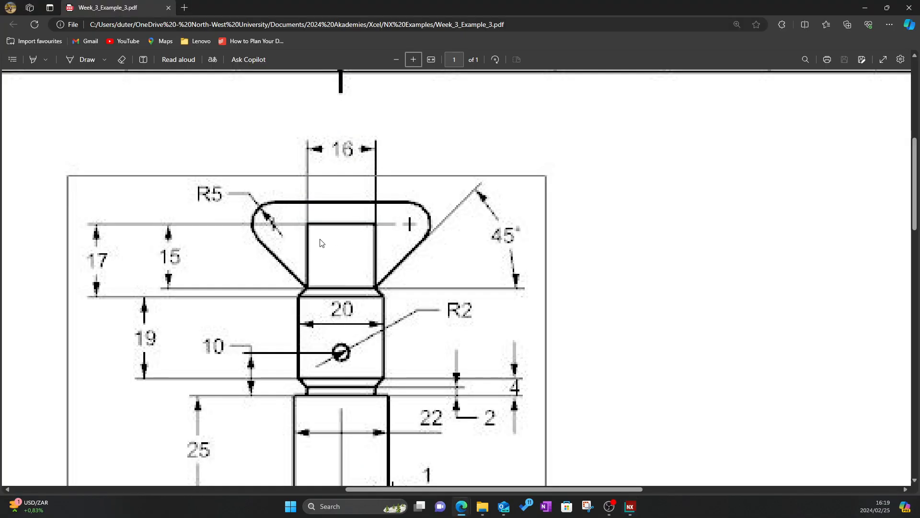
{"action": "key", "text": "alt+Tab"}
{"action": "key", "text": "alt+Tab"}
{"action": "key", "text": "alt+Tab"}
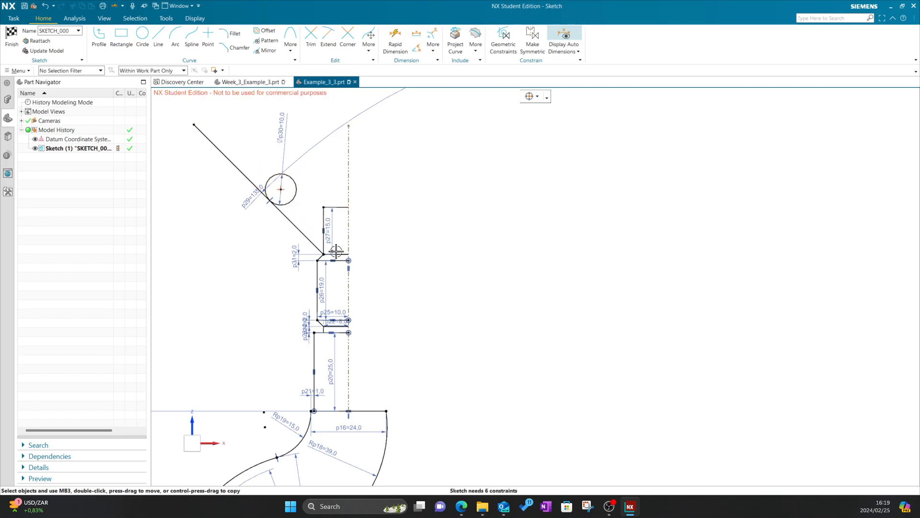
{"action": "left_click", "coordinate": [281, 191]}
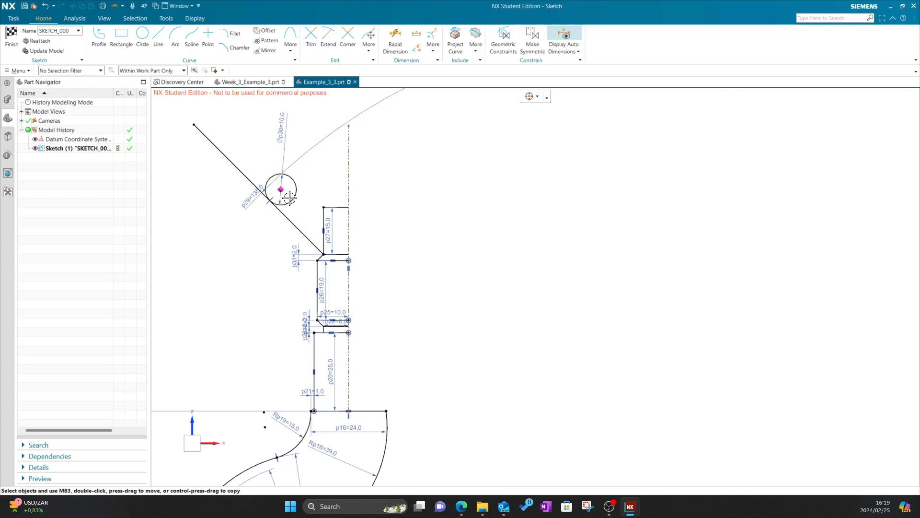
{"action": "left_click", "coordinate": [324, 207]}
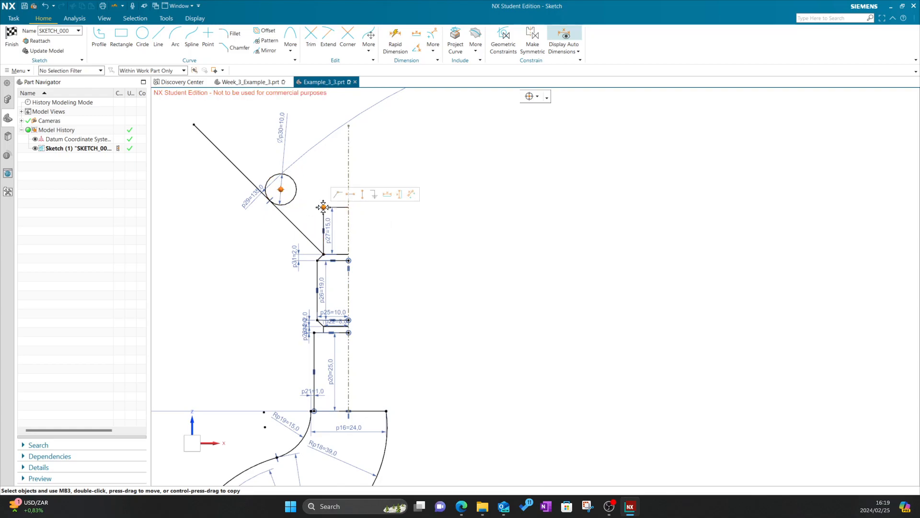
{"action": "left_click", "coordinate": [350, 195]}
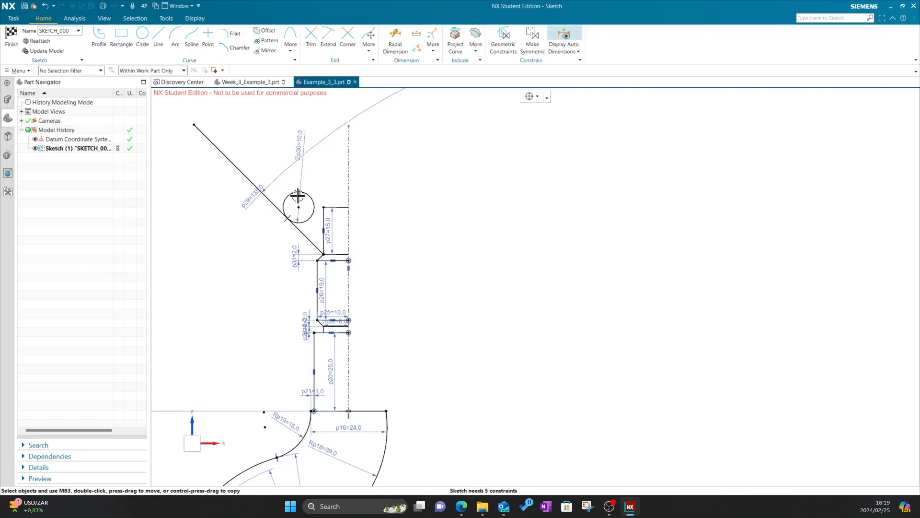
{"action": "left_click", "coordinate": [308, 218]}
{"action": "scroll", "coordinate": [309, 200], "scroll_direction": "up", "scroll_amount": 2}
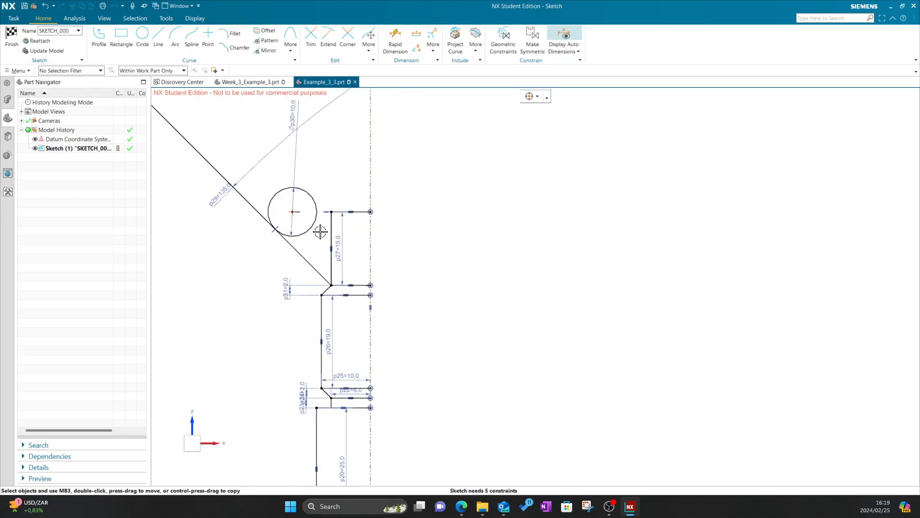
Step: Check the corner arc and the flat top edge of the flared head in the PDF drawing
{"action": "key", "text": "alt+Tab"}
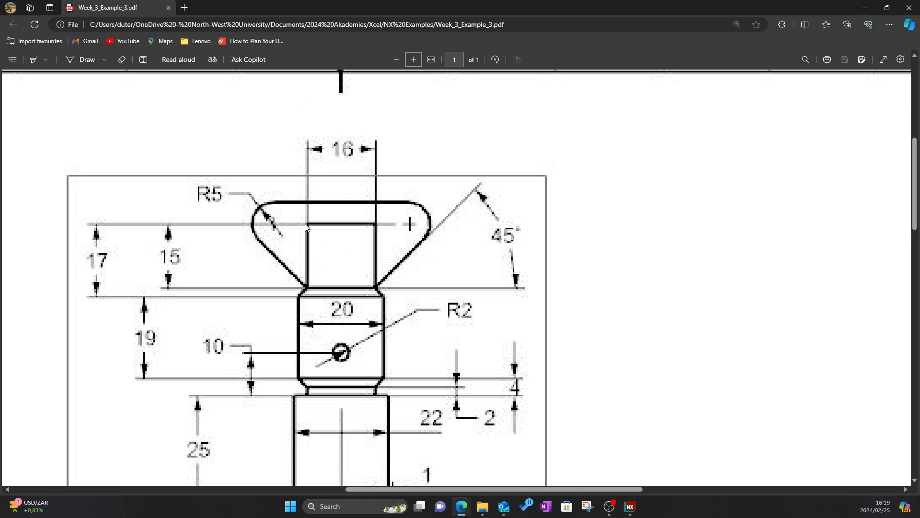
{"action": "key", "text": "alt+Tab"}
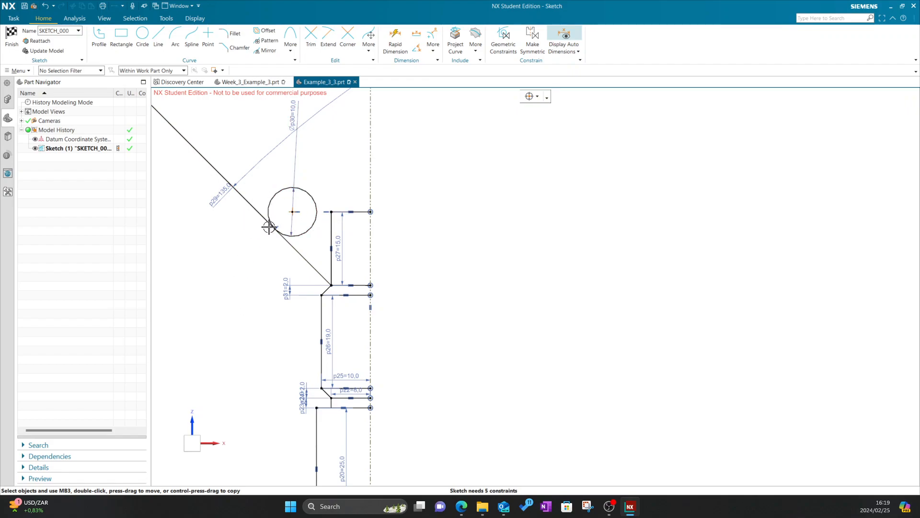
{"action": "key", "text": "alt+Tab"}
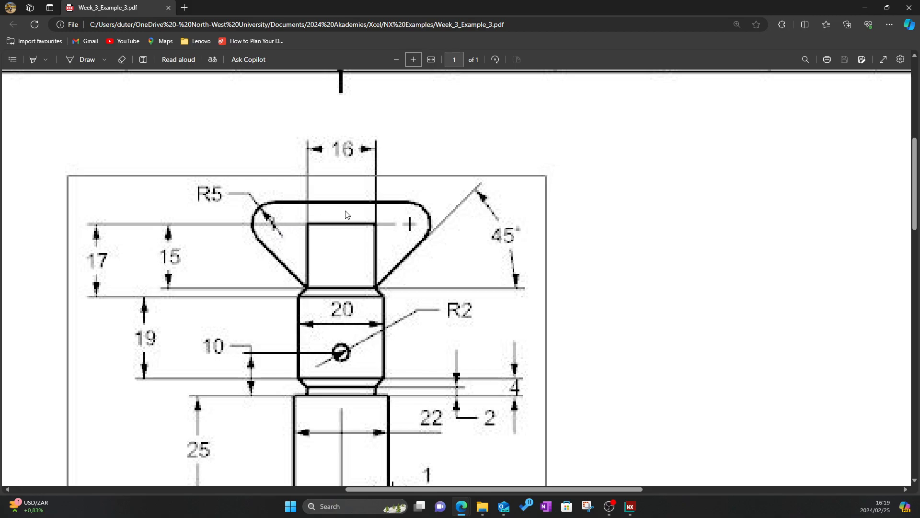
{"action": "key", "text": "alt+Tab"}
Step: Try to draw a line from the top of the 10 mm circle straight to the centerline
{"action": "key", "text": "l"}
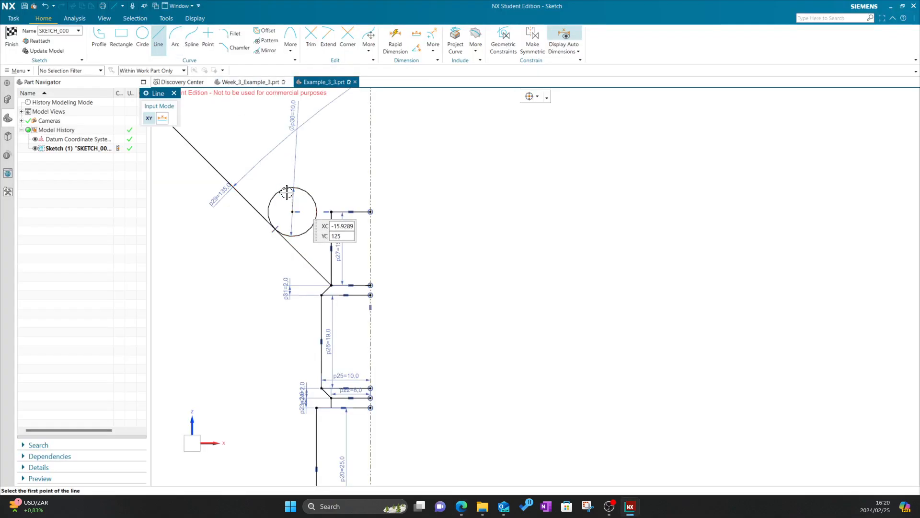
{"action": "left_click", "coordinate": [293, 186]}
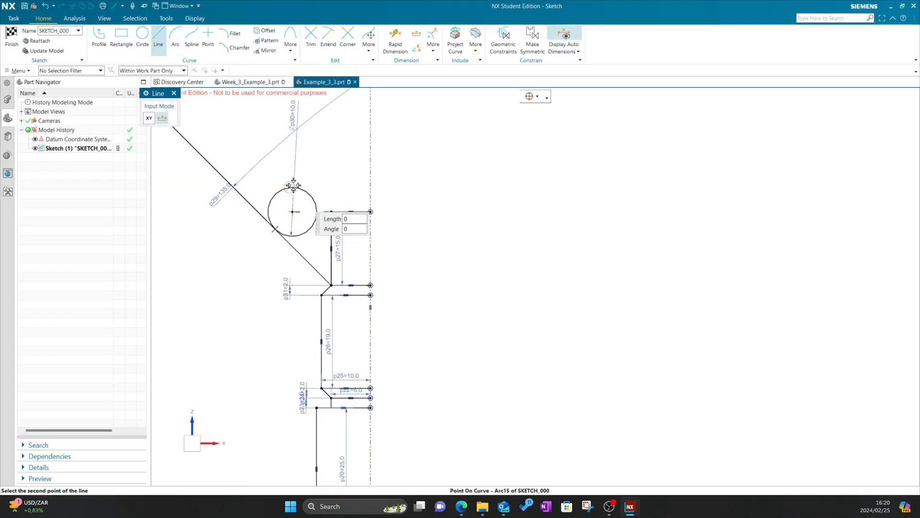
{"action": "left_click", "coordinate": [368, 188]}
{"action": "key", "text": "Escape"}
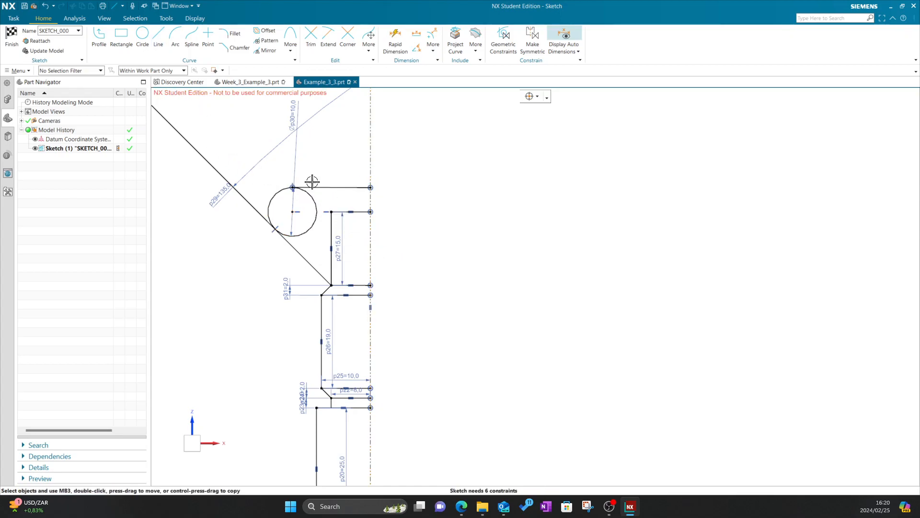
{"action": "left_click", "coordinate": [341, 183]}
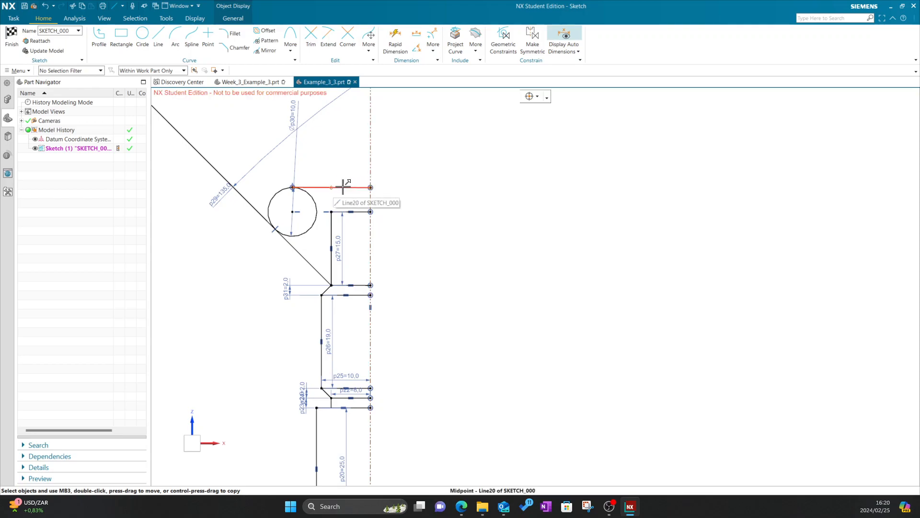
{"action": "key", "text": "ctrl+z"}
{"action": "left_click", "coordinate": [158, 39]}
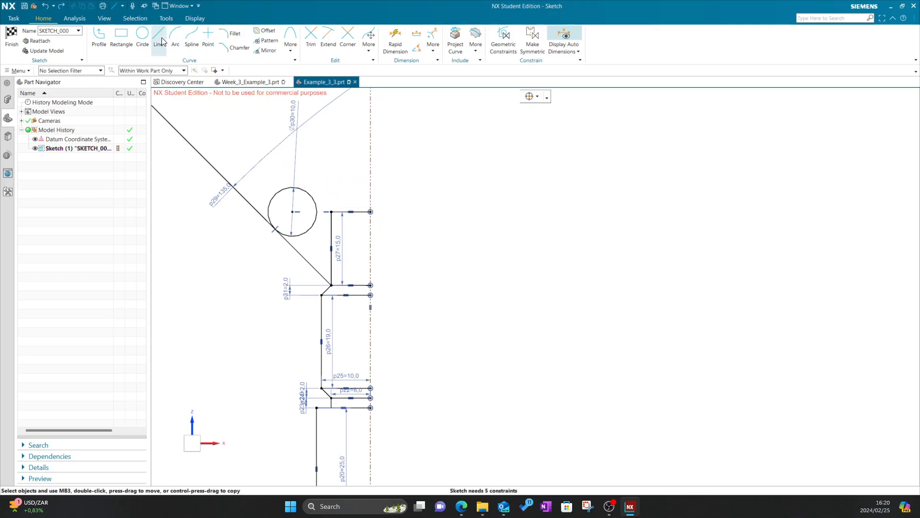
{"action": "left_click", "coordinate": [303, 188]}
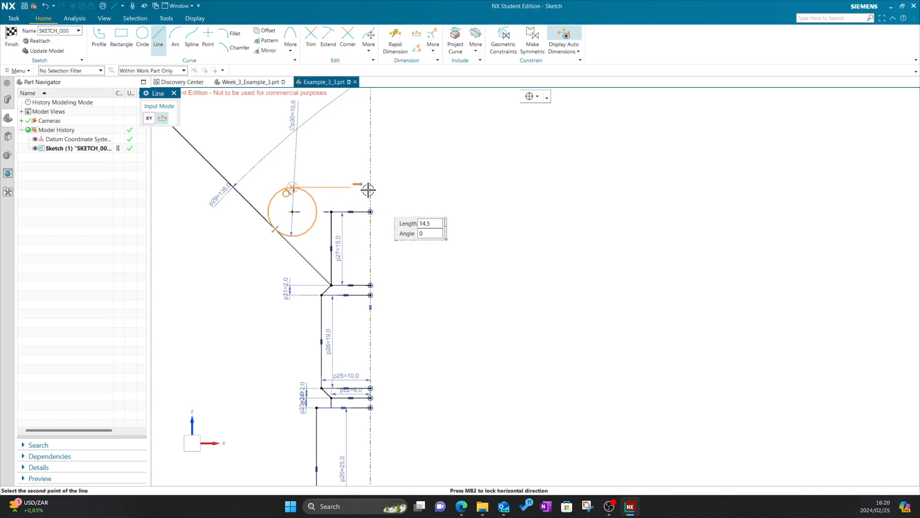
{"action": "left_click", "coordinate": [356, 187]}
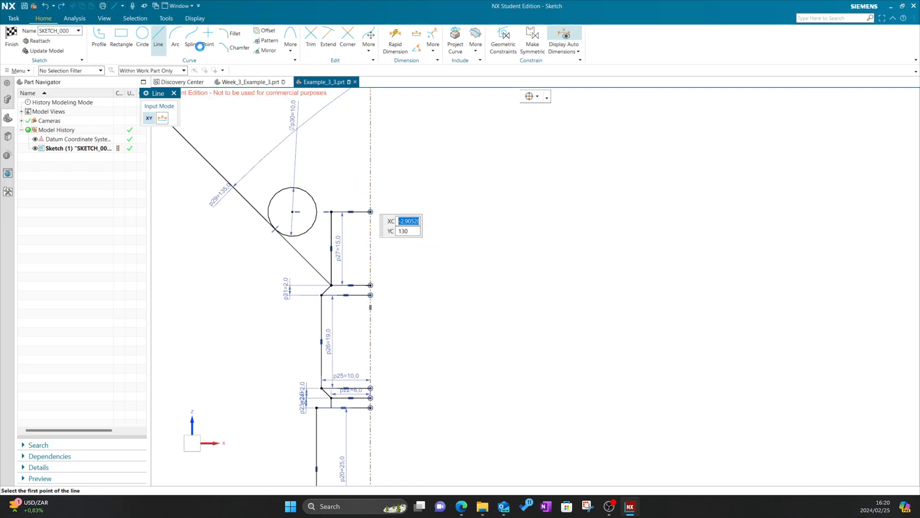
Step: Draw a horizontal line from the top of the 10 mm circle toward the centerline and extend it to the centerline
{"action": "left_click", "coordinate": [301, 189]}
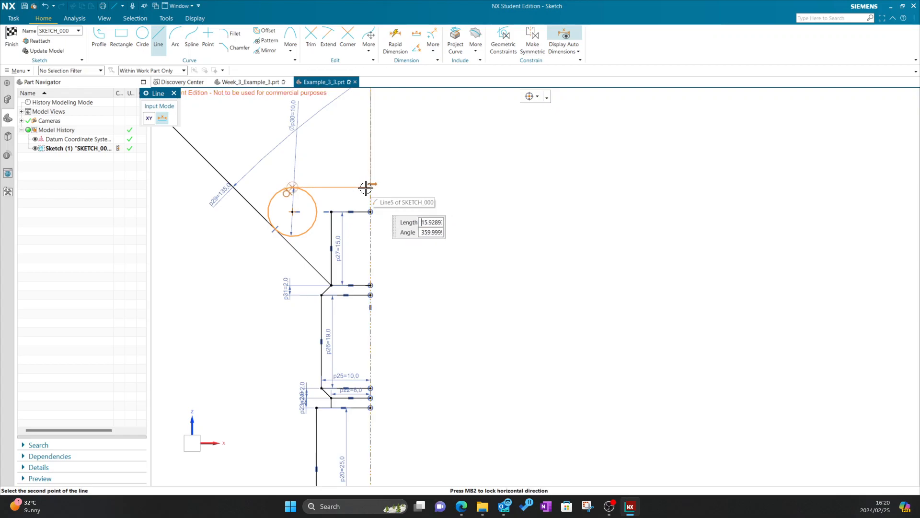
{"action": "type", "text": "10"}
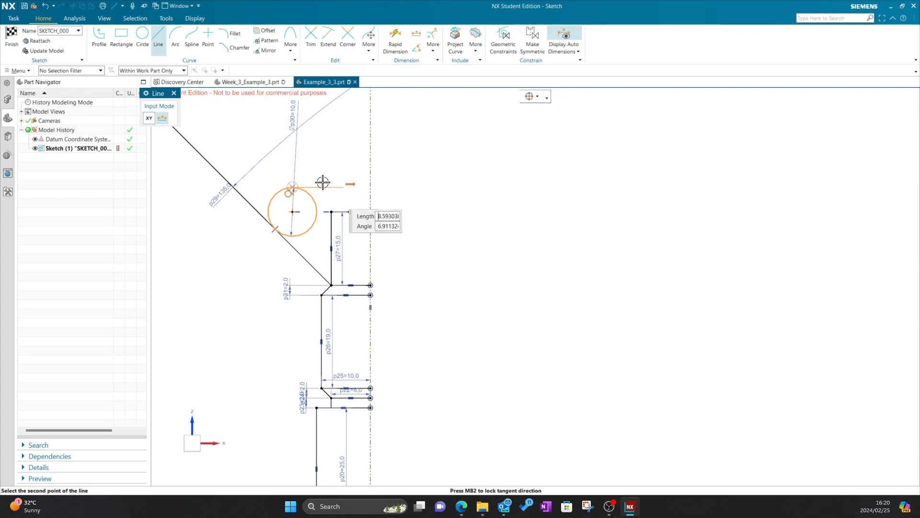
{"action": "left_click", "coordinate": [352, 188]}
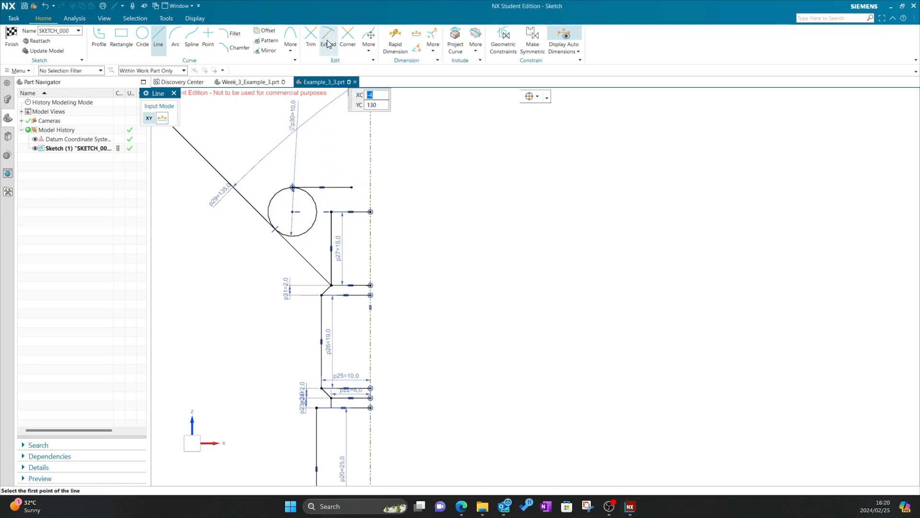
{"action": "left_click", "coordinate": [329, 43]}
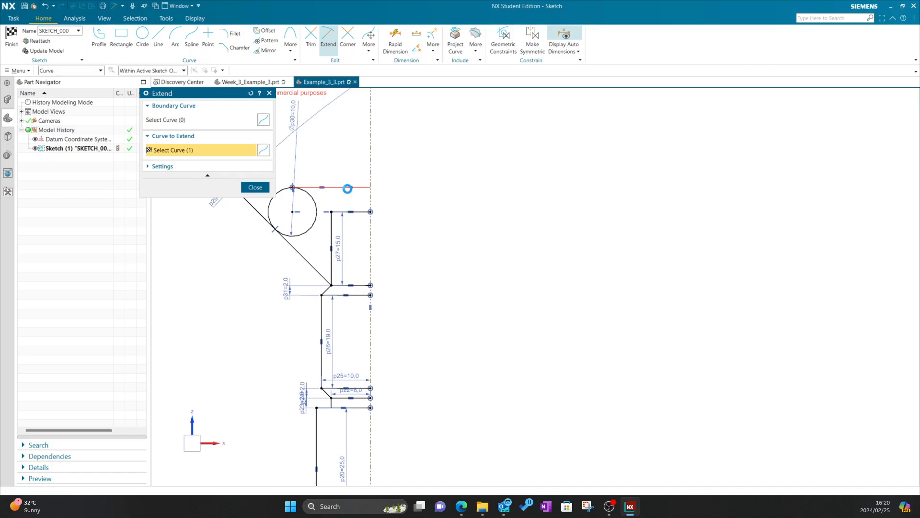
{"action": "left_click", "coordinate": [255, 187]}
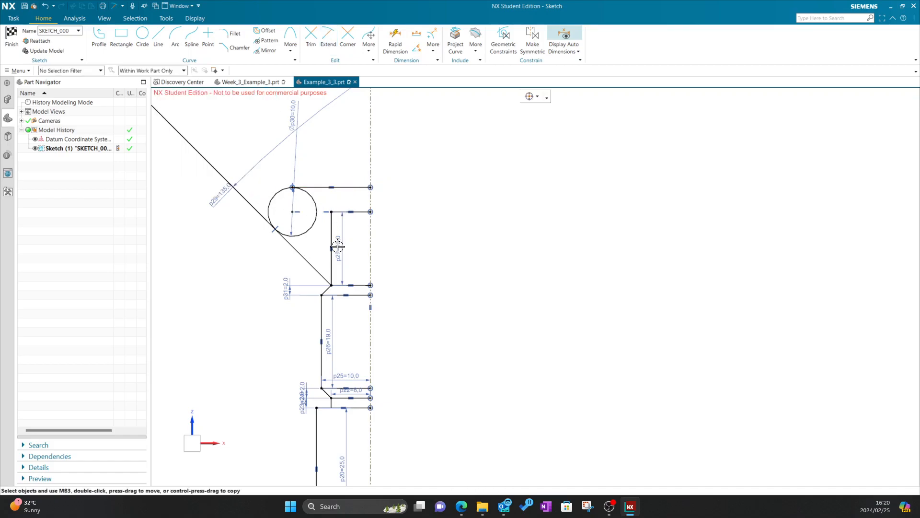
Step: Trim the inner part of the 10 mm circle, keeping only the head's outer corner arc
{"action": "scroll", "coordinate": [347, 274], "scroll_direction": "down", "scroll_amount": 4}
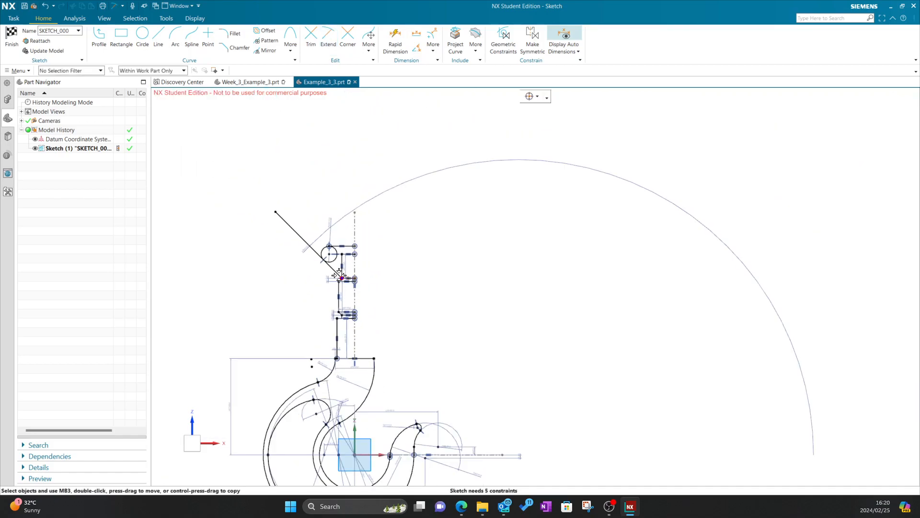
{"action": "left_click", "coordinate": [311, 35]}
{"action": "left_click", "coordinate": [336, 252]}
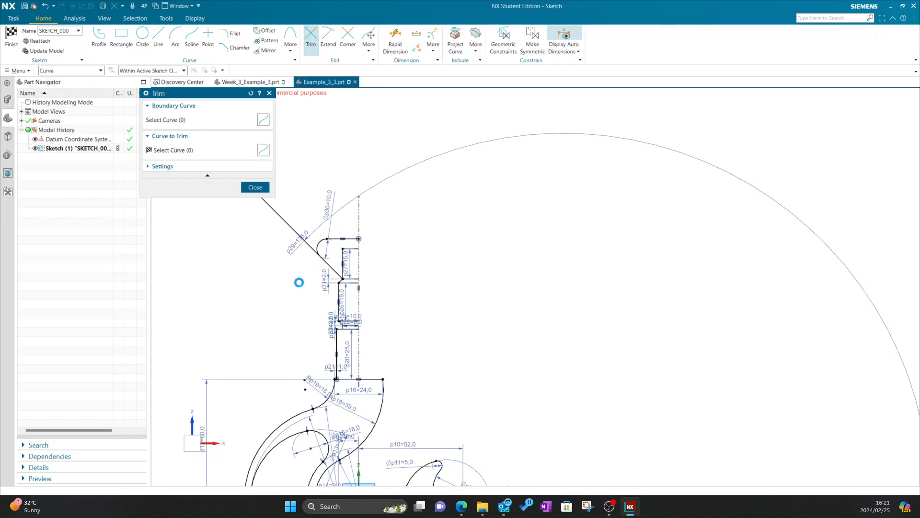
{"action": "left_click", "coordinate": [257, 191]}
{"action": "scroll", "coordinate": [332, 278], "scroll_direction": "down", "scroll_amount": 1}
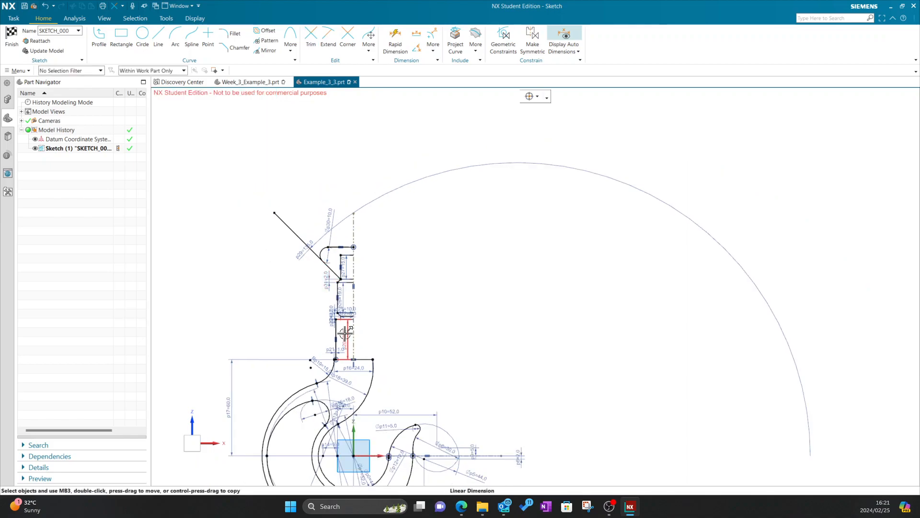
Step: Trim the long slanted line beyond its tangent point with the corner arc
{"action": "scroll", "coordinate": [343, 324], "scroll_direction": "up", "scroll_amount": 1}
{"action": "left_click", "coordinate": [311, 37]}
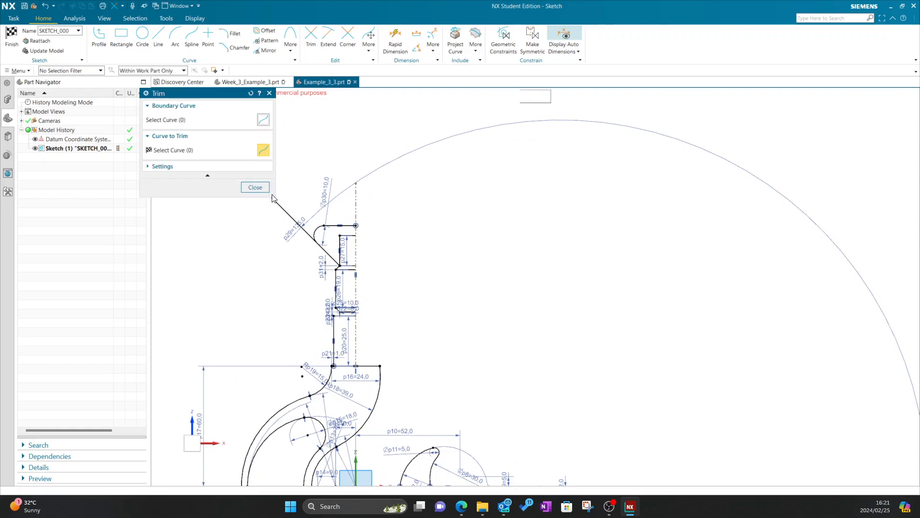
{"action": "left_click", "coordinate": [291, 209]}
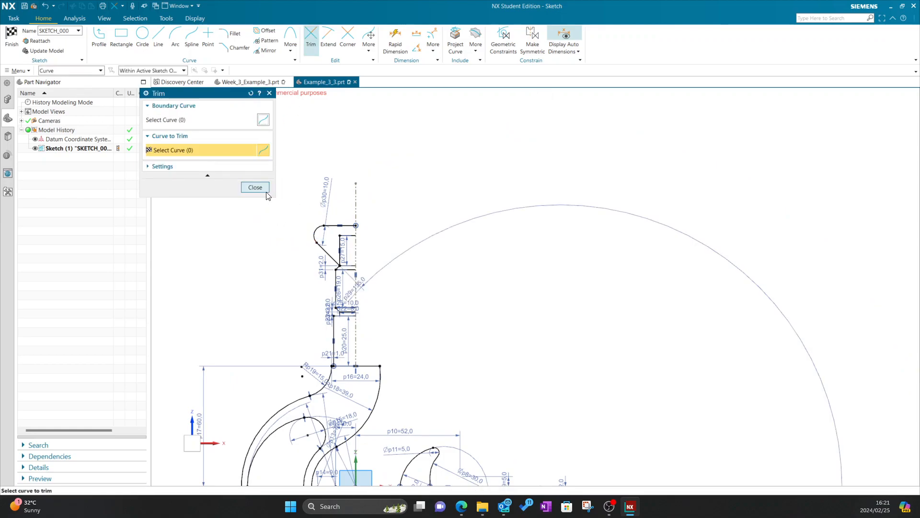
{"action": "left_click", "coordinate": [255, 187]}
Step: Examine the complete head and shank profile in the PDF drawing
{"action": "key", "text": "alt+Tab"}
{"action": "scroll", "coordinate": [340, 253], "scroll_direction": "down", "scroll_amount": 3}
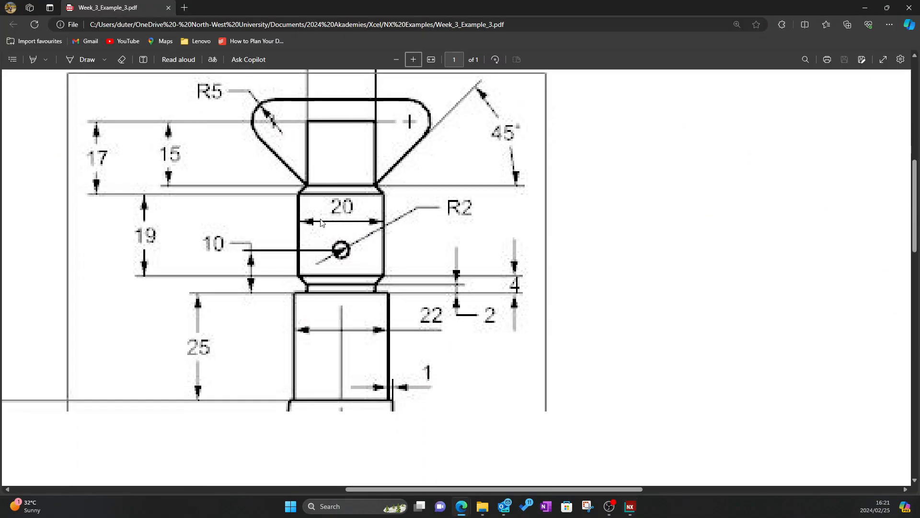
{"action": "left_click", "coordinate": [396, 59]}
{"action": "left_click", "coordinate": [396, 59]}
{"action": "left_click", "coordinate": [396, 60]}
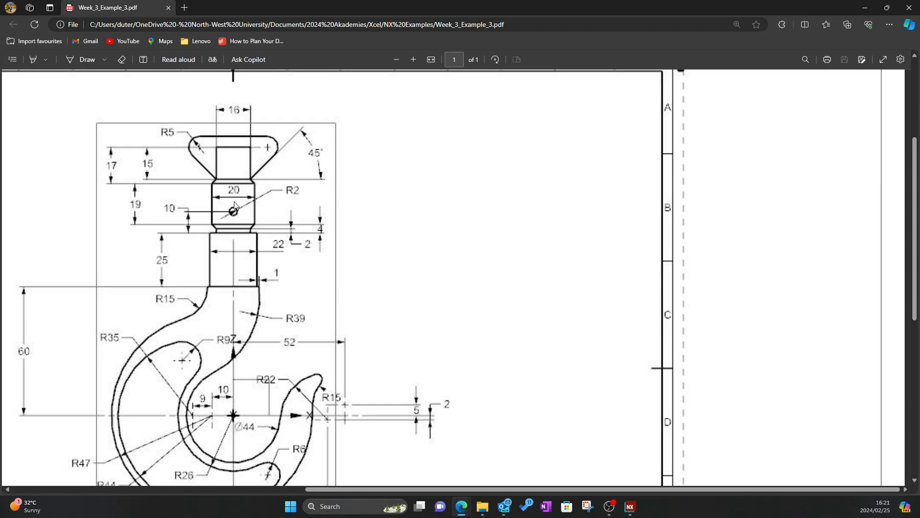
{"action": "key", "text": "alt+Tab"}
Step: Start a curve mirror, selecting the connected head curves, plus the lower neck's horizontal line and the 25 mm shank line as single curves
{"action": "scroll", "coordinate": [315, 274], "scroll_direction": "up", "scroll_amount": 3}
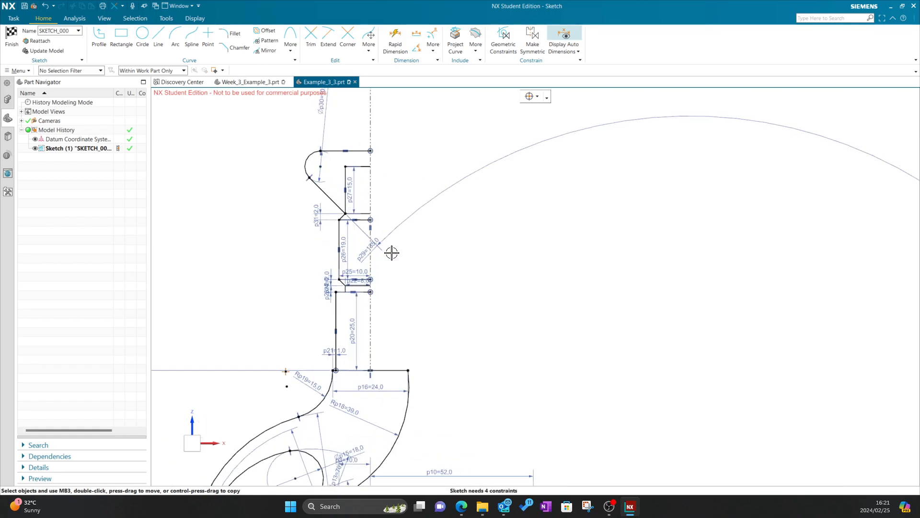
{"action": "left_click", "coordinate": [269, 55]}
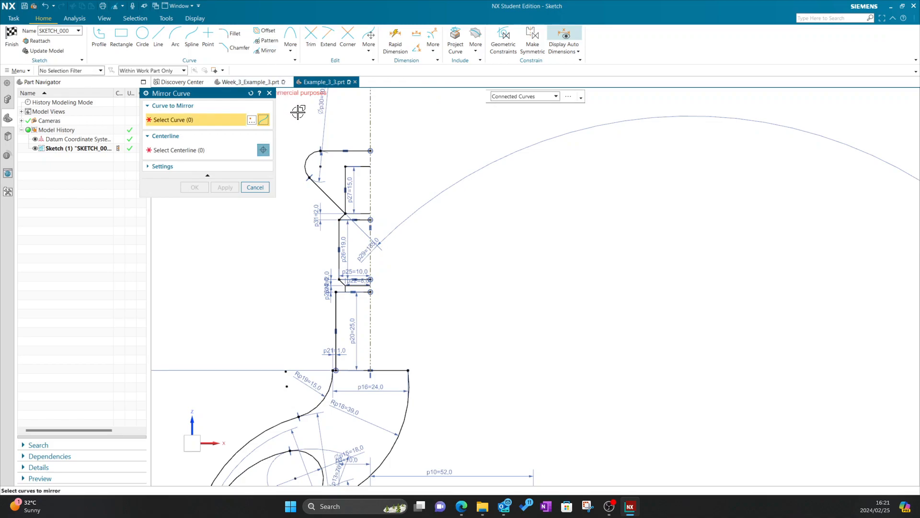
{"action": "left_click", "coordinate": [349, 151]}
{"action": "left_click", "coordinate": [346, 187]}
{"action": "left_click", "coordinate": [359, 216]}
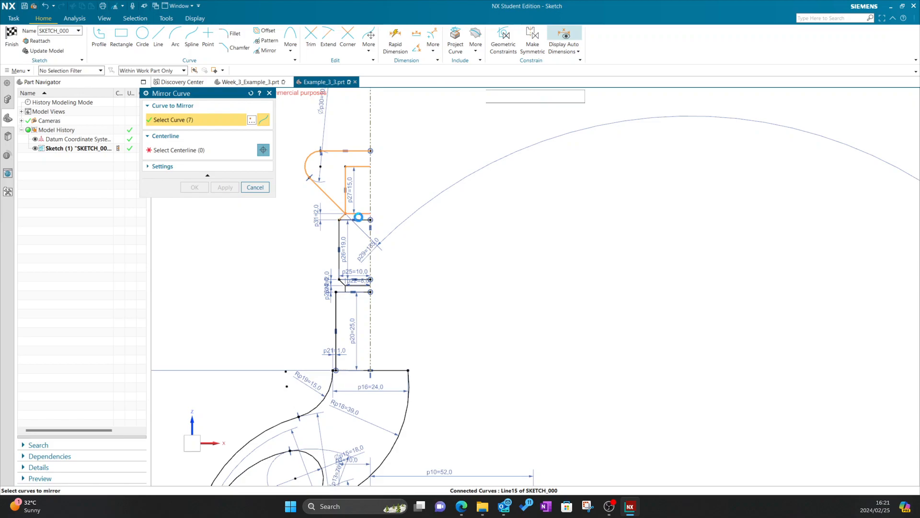
{"action": "left_click", "coordinate": [515, 97]}
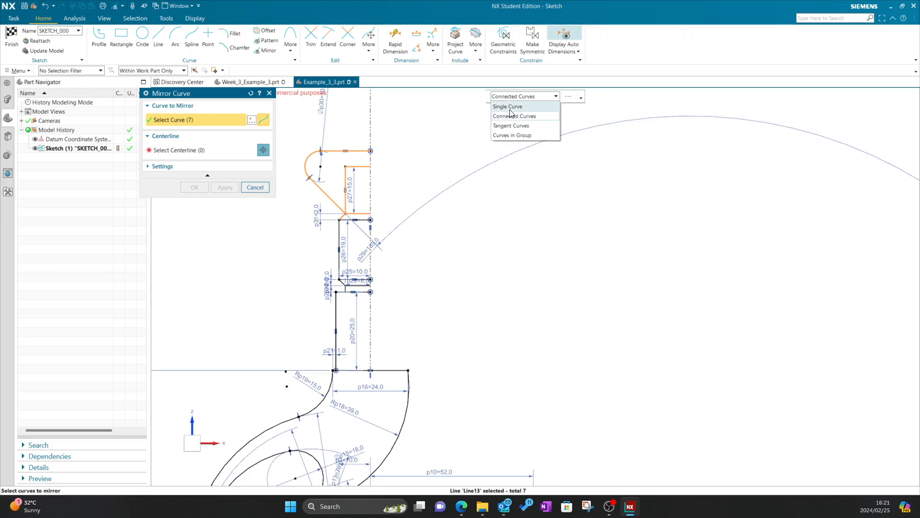
{"action": "left_click", "coordinate": [508, 107]}
{"action": "left_click", "coordinate": [349, 289]}
{"action": "left_click", "coordinate": [336, 300]}
Step: Add the remaining neck and shank curves with the Connected Curves rule and mirror the whole selection about the vertical centerline
{"action": "left_click", "coordinate": [503, 97]}
{"action": "left_click", "coordinate": [508, 116]}
{"action": "left_click", "coordinate": [342, 238]}
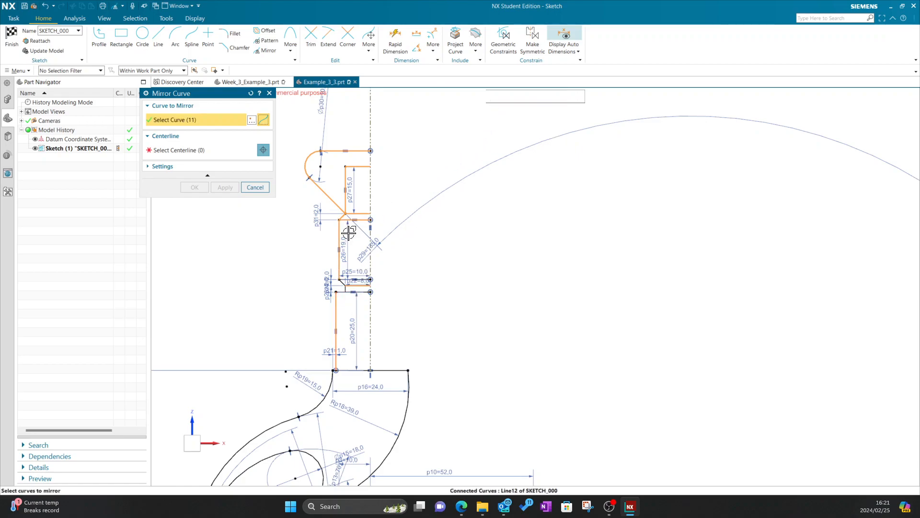
{"action": "scroll", "coordinate": [345, 283], "scroll_direction": "up", "scroll_amount": 2}
{"action": "left_click", "coordinate": [340, 284]}
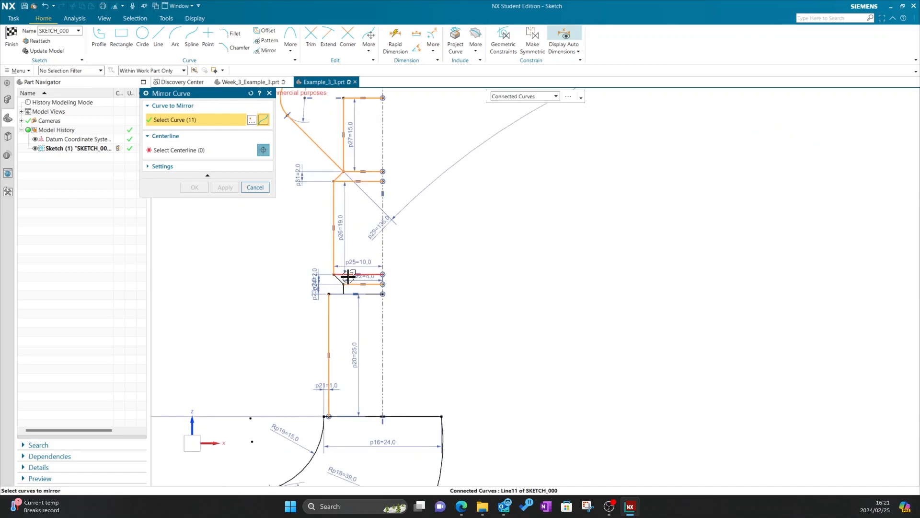
{"action": "left_click", "coordinate": [365, 301]}
{"action": "scroll", "coordinate": [355, 321], "scroll_direction": "down", "scroll_amount": 2}
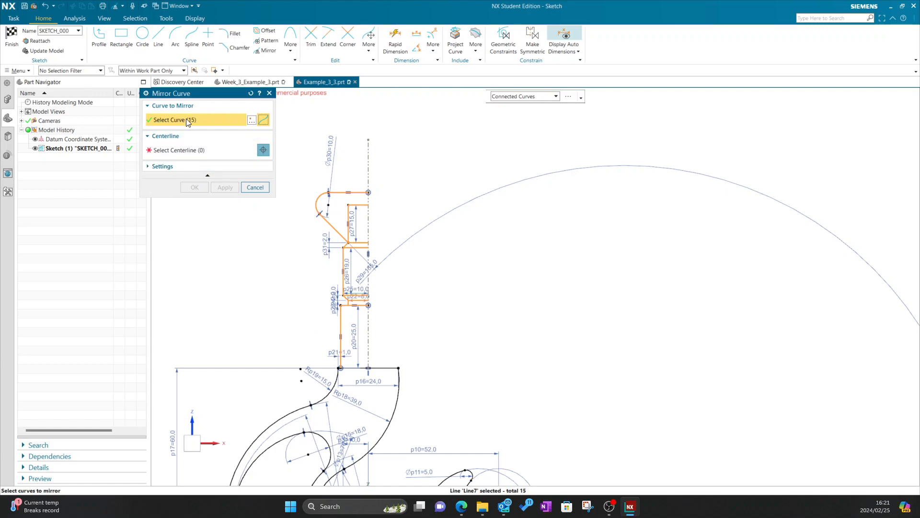
{"action": "left_click", "coordinate": [174, 151]}
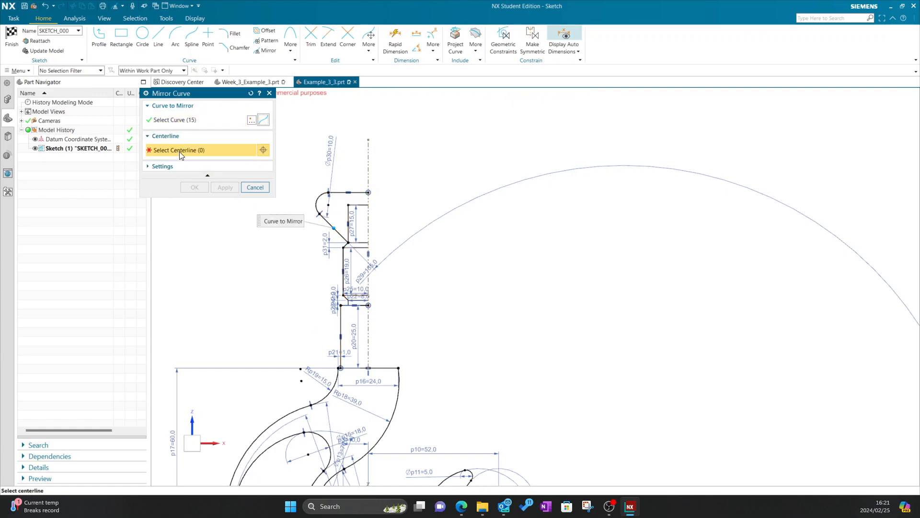
{"action": "left_click", "coordinate": [369, 166]}
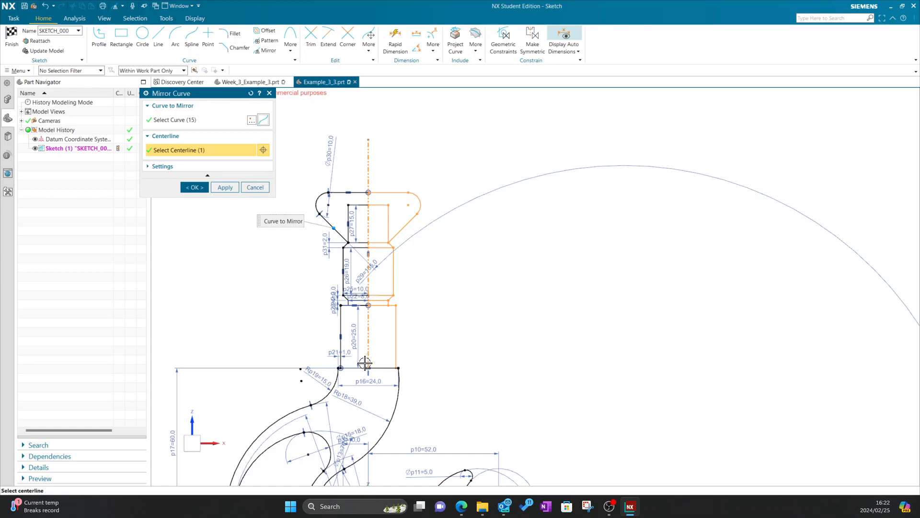
{"action": "left_click", "coordinate": [195, 188]}
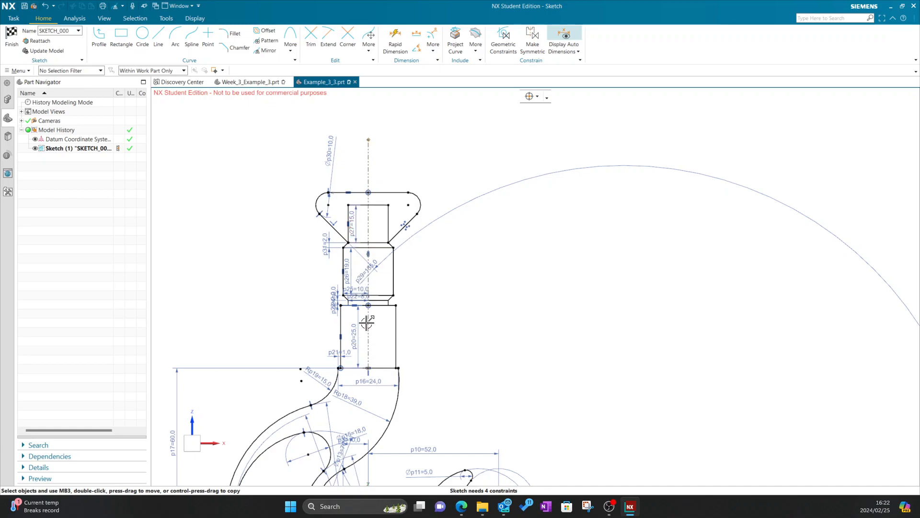
Step: Compare the mirrored head and shank with the PDF drawing
{"action": "scroll", "coordinate": [357, 212], "scroll_direction": "down", "scroll_amount": 2}
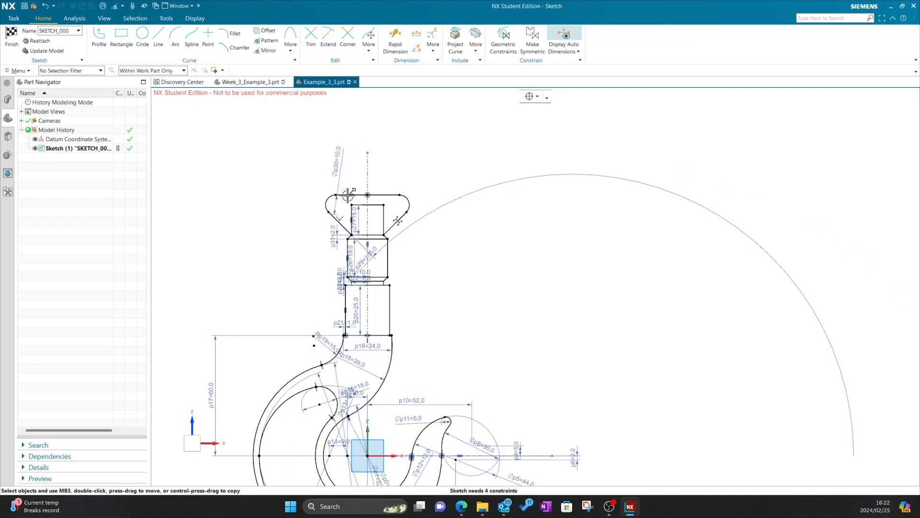
{"action": "key", "text": "alt+Tab"}
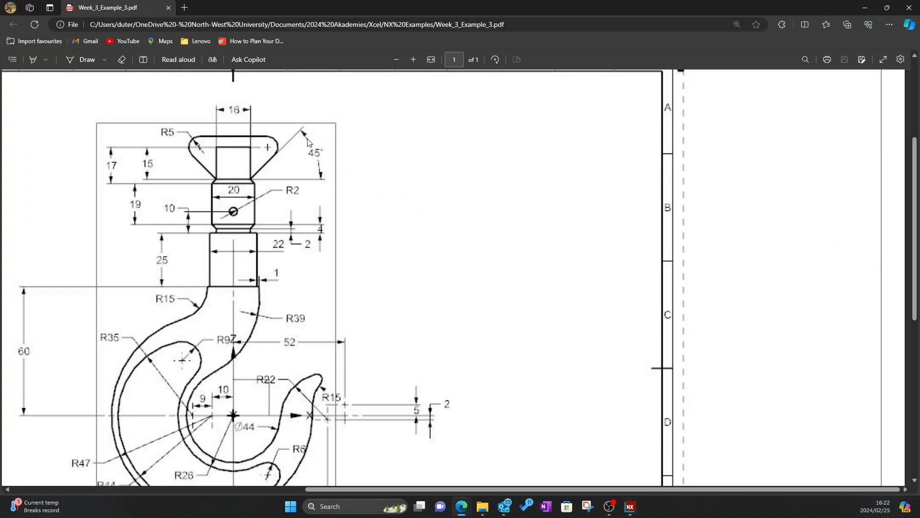
{"action": "key", "text": "alt+Tab"}
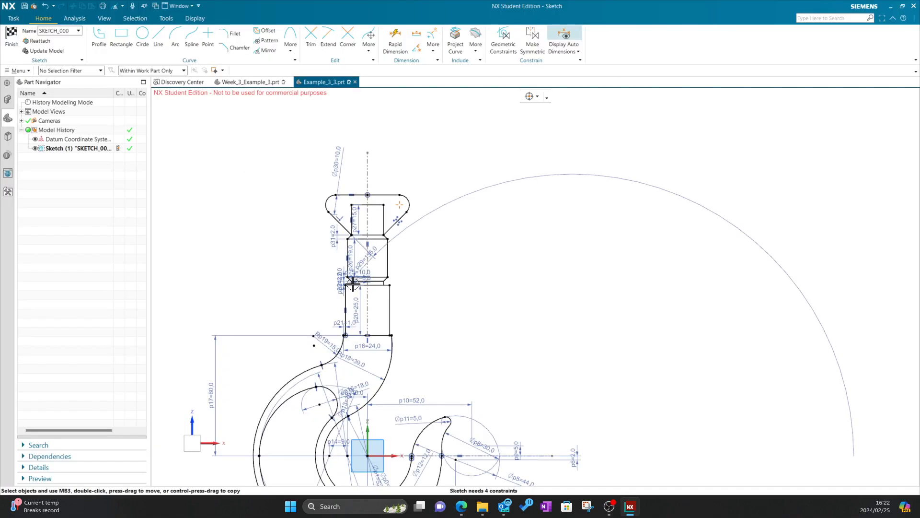
Step: Using the PDF drawing as reference, draw a 4 mm diameter hole circle centered on the vertical centerline in the 19 mm tall shank section
{"action": "key", "text": "alt+Tab"}
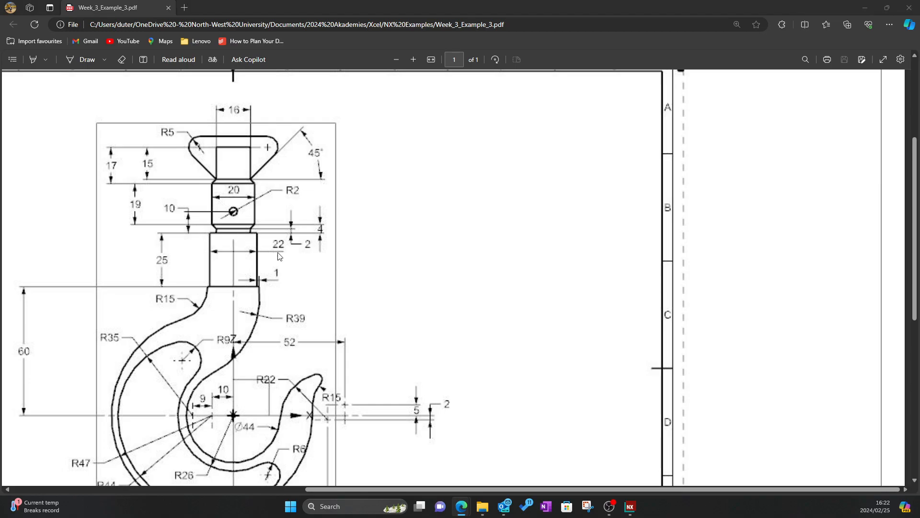
{"action": "key", "text": "alt+Tab"}
{"action": "scroll", "coordinate": [371, 283], "scroll_direction": "up", "scroll_amount": 5}
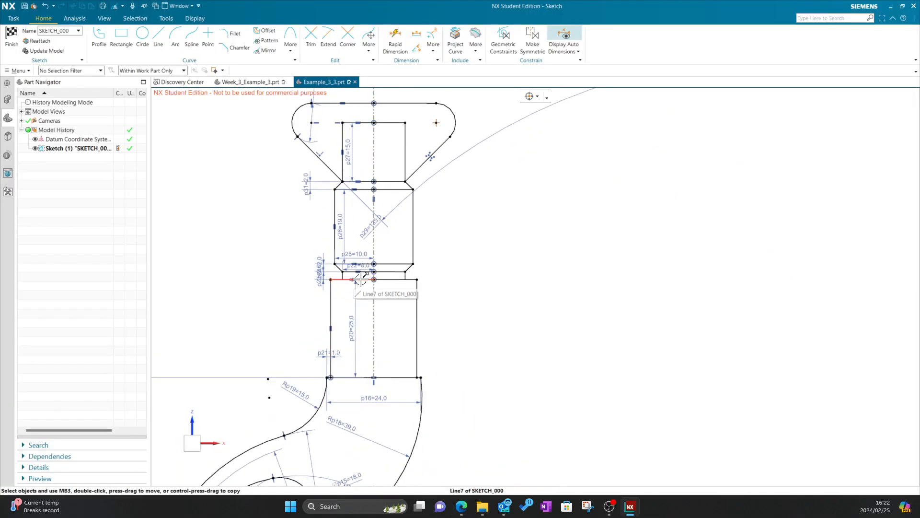
{"action": "key", "text": "alt+Tab"}
{"action": "key", "text": "alt+Tab"}
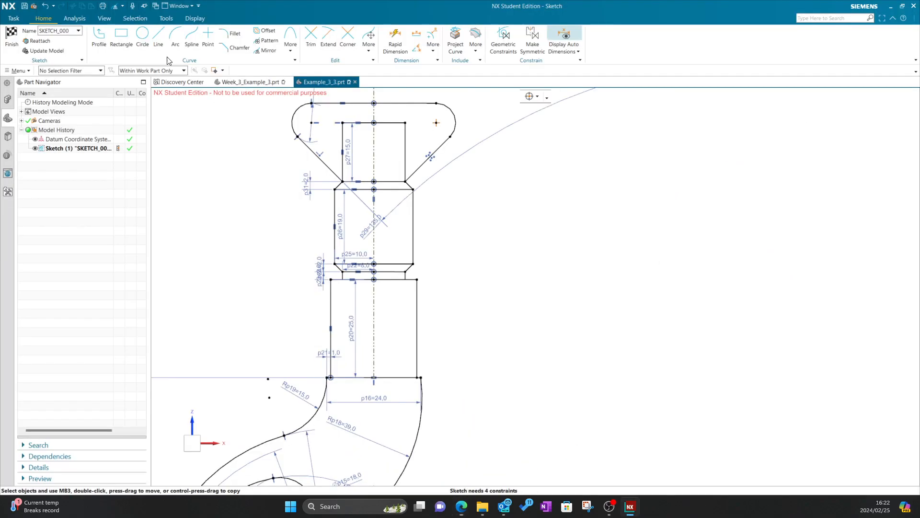
{"action": "key", "text": "alt+Tab"}
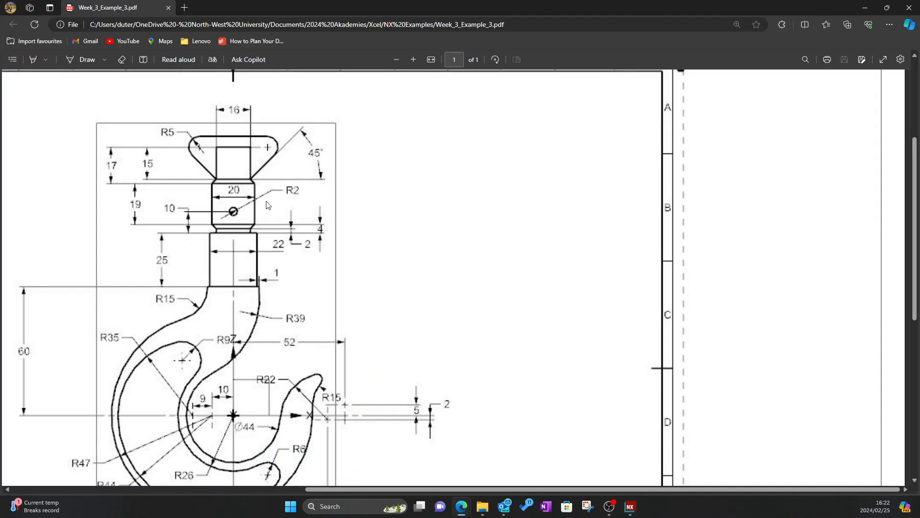
{"action": "key", "text": "alt+Tab"}
{"action": "left_click", "coordinate": [143, 41]}
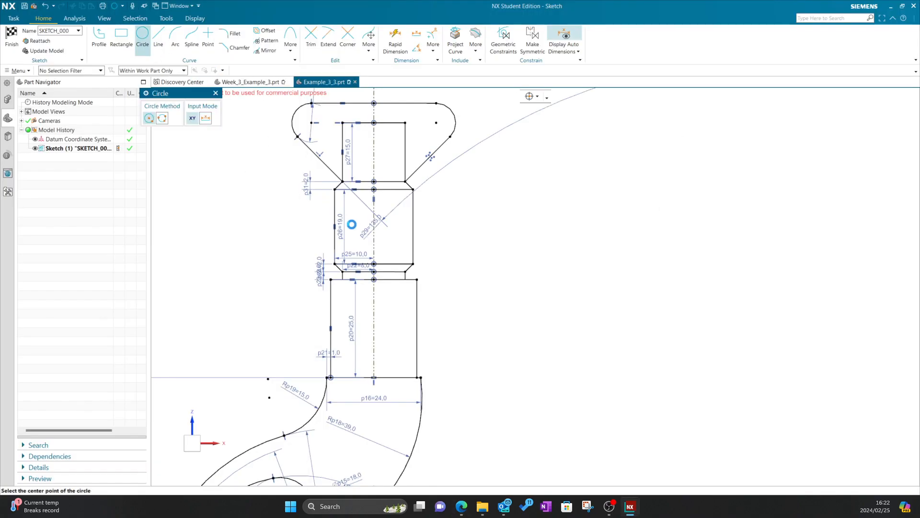
{"action": "scroll", "coordinate": [371, 235], "scroll_direction": "up", "scroll_amount": 1}
{"action": "left_click", "coordinate": [375, 242]}
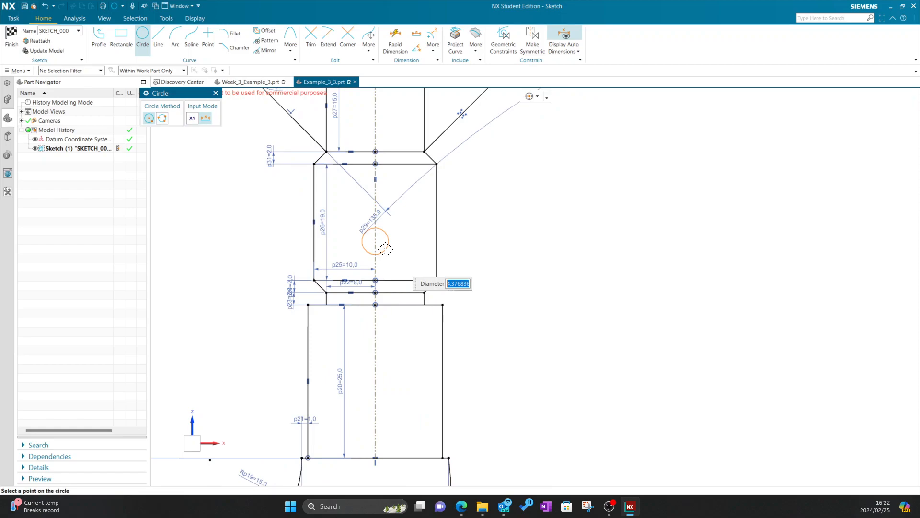
{"action": "type", "text": "4"}
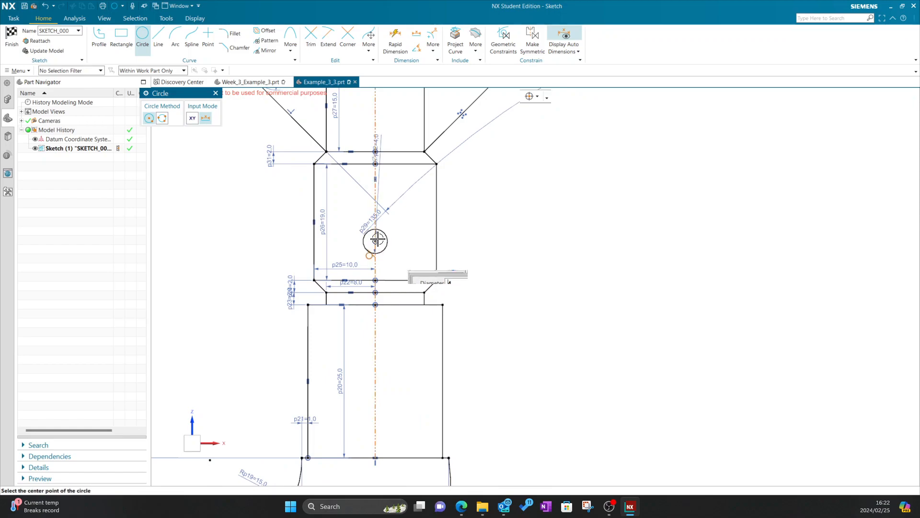
{"action": "left_click", "coordinate": [216, 93]}
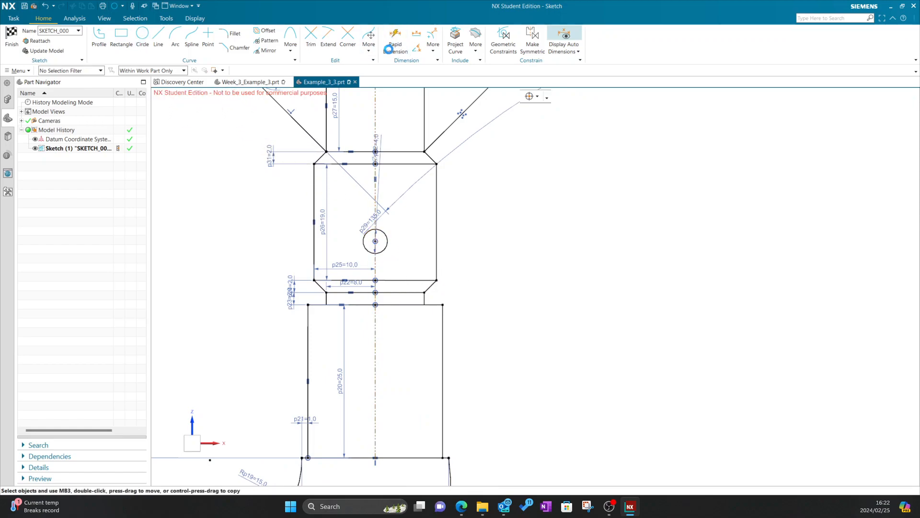
Step: Dimension the hole circle's center at 10 mm above the top line of the 25 mm shank section
{"action": "left_click", "coordinate": [390, 44]}
{"action": "left_click", "coordinate": [377, 234]}
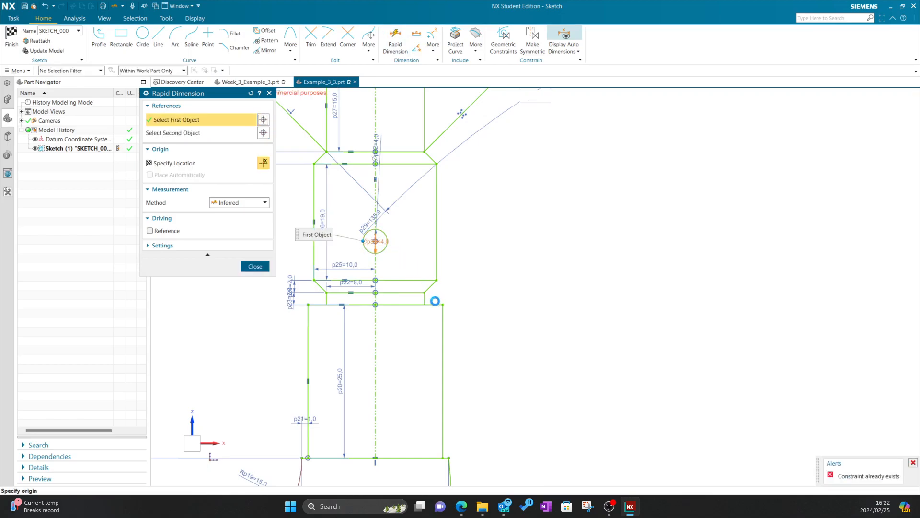
{"action": "left_click", "coordinate": [435, 305]}
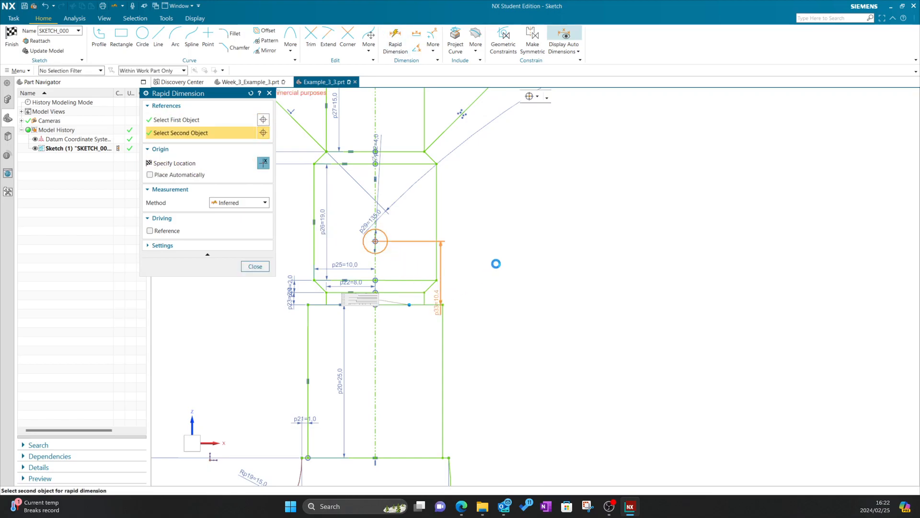
{"action": "left_click", "coordinate": [503, 266]}
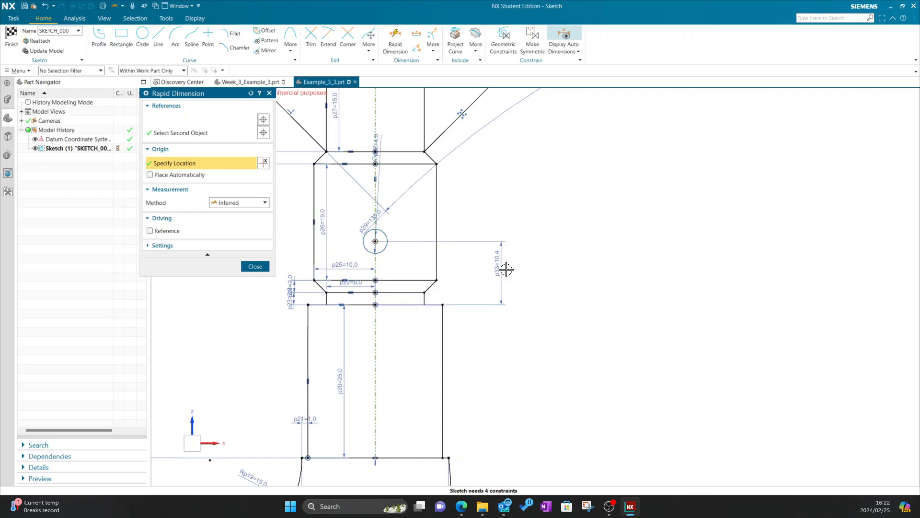
{"action": "type", "text": "10"}
{"action": "key", "text": "Return"}
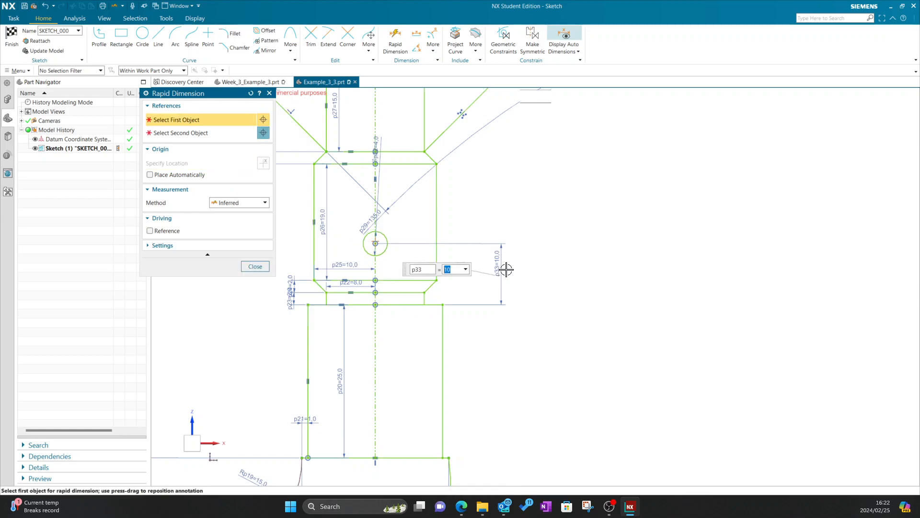
{"action": "left_click", "coordinate": [264, 269]}
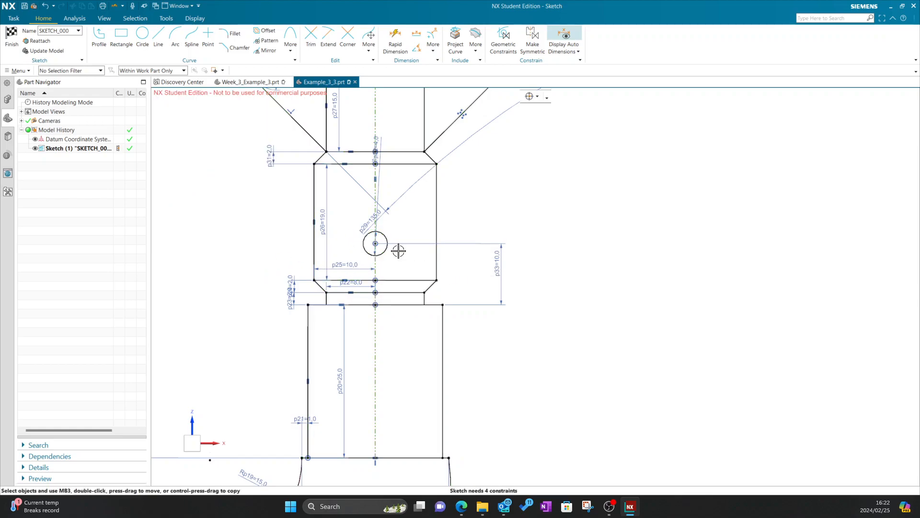
Step: Inspect the whole hook sketch with its dimensions, from the head down to the hook tip
{"action": "scroll", "coordinate": [390, 253], "scroll_direction": "down", "scroll_amount": 6}
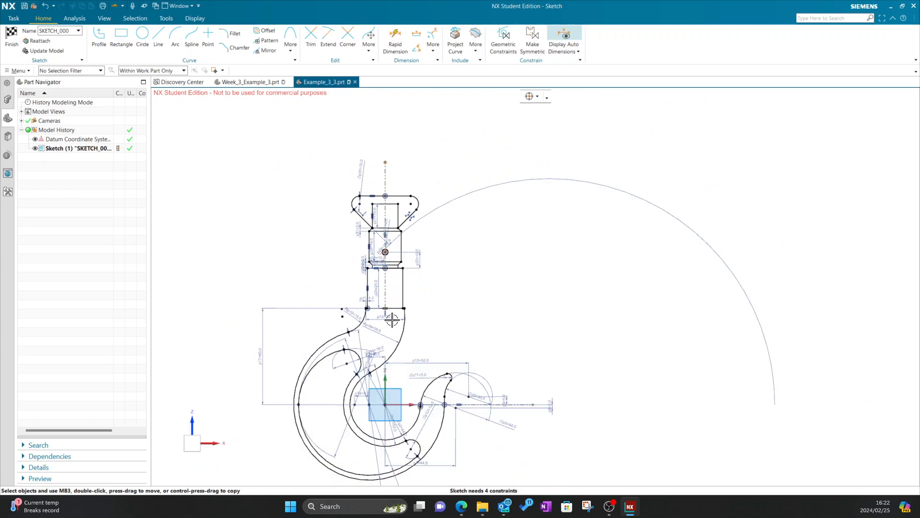
{"action": "scroll", "coordinate": [392, 432], "scroll_direction": "up", "scroll_amount": 4}
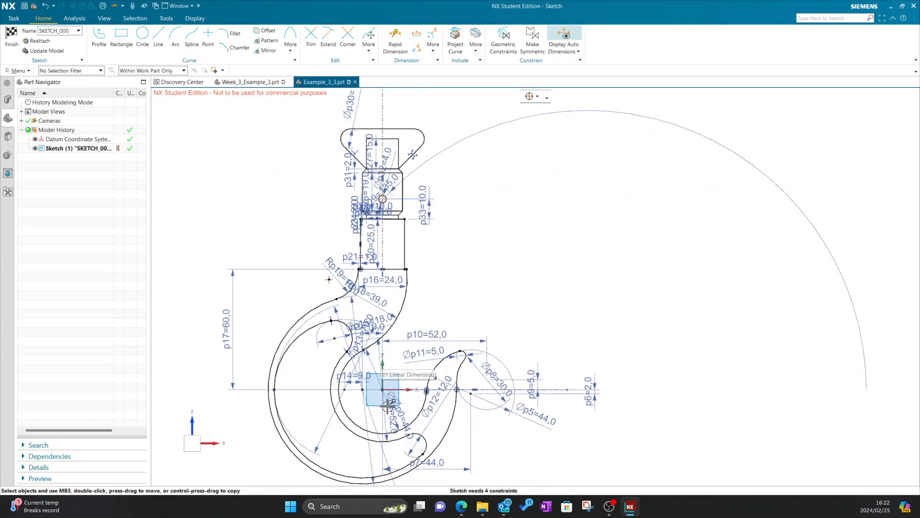
{"action": "scroll", "coordinate": [422, 290], "scroll_direction": "down", "scroll_amount": 2}
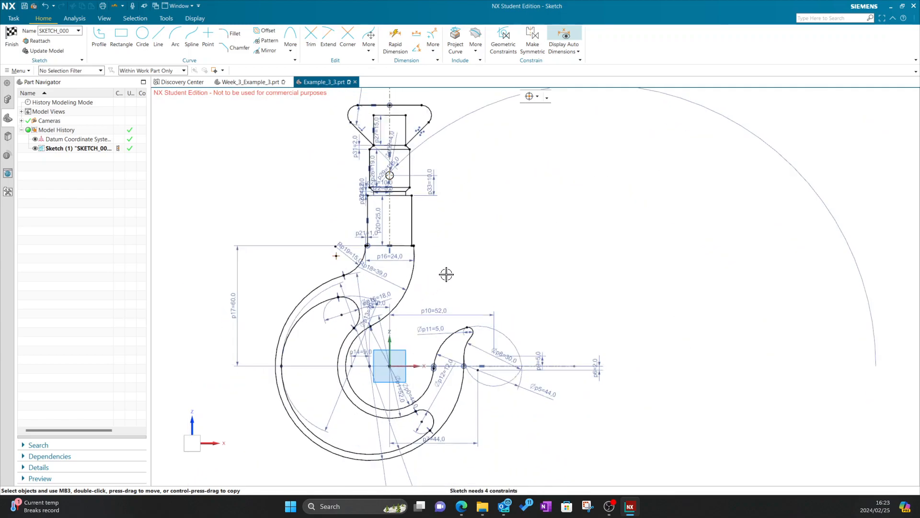
{"action": "mouse_move", "coordinate": [448, 264]}
{"action": "middle_mouse_down", "text": "shift"}
{"action": "mouse_move", "coordinate": [487, 273]}
{"action": "mouse_move", "coordinate": [479, 268]}
{"action": "middle_mouse_up", "text": "shift"}
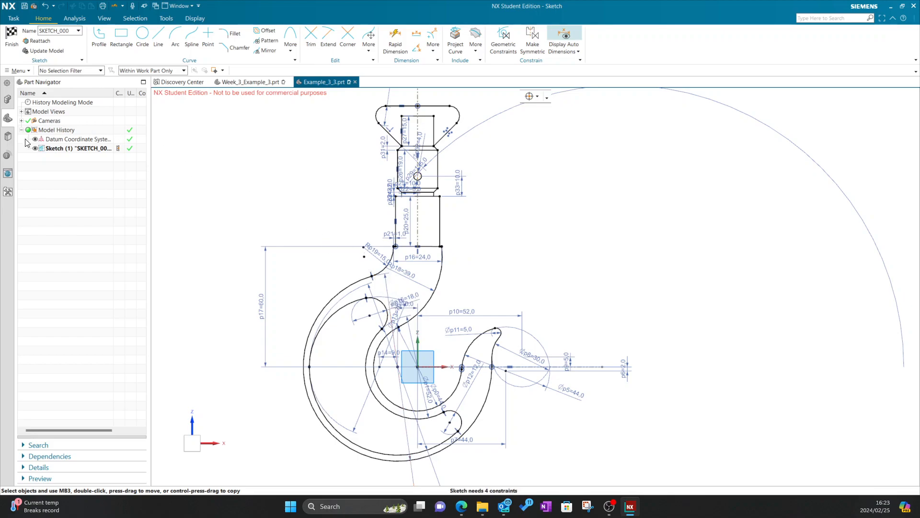
{"action": "left_click", "coordinate": [11, 102]}
{"action": "left_click", "coordinate": [10, 119]}
{"action": "scroll", "coordinate": [398, 225], "scroll_direction": "down", "scroll_amount": 1}
{"action": "scroll", "coordinate": [398, 209], "scroll_direction": "up", "scroll_amount": 1}
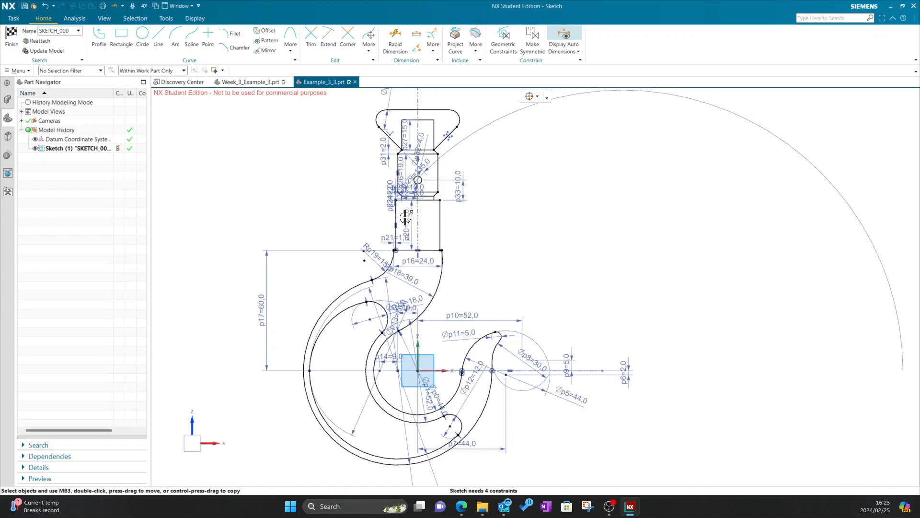
Step: Finish the hook sketch and orient the model view square to the XZ plane
{"action": "left_click", "coordinate": [12, 38]}
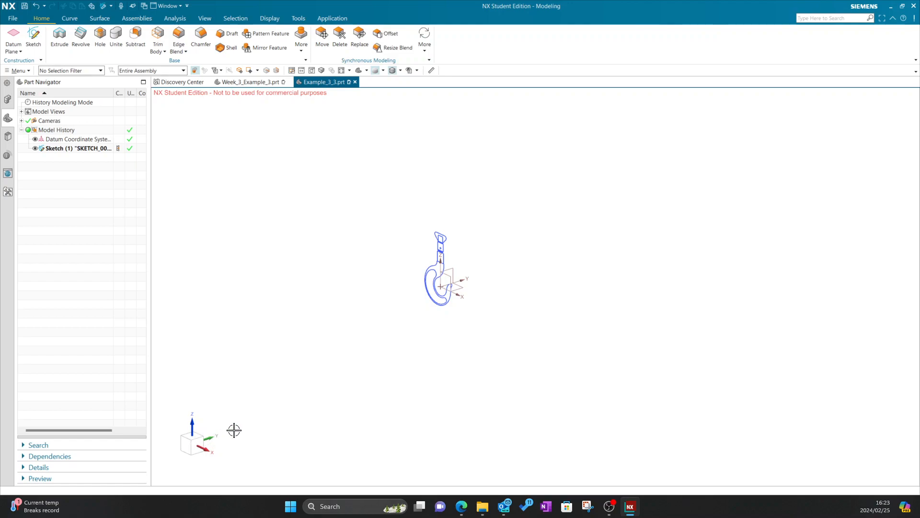
{"action": "left_click", "coordinate": [198, 441]}
{"action": "left_click", "coordinate": [186, 440]}
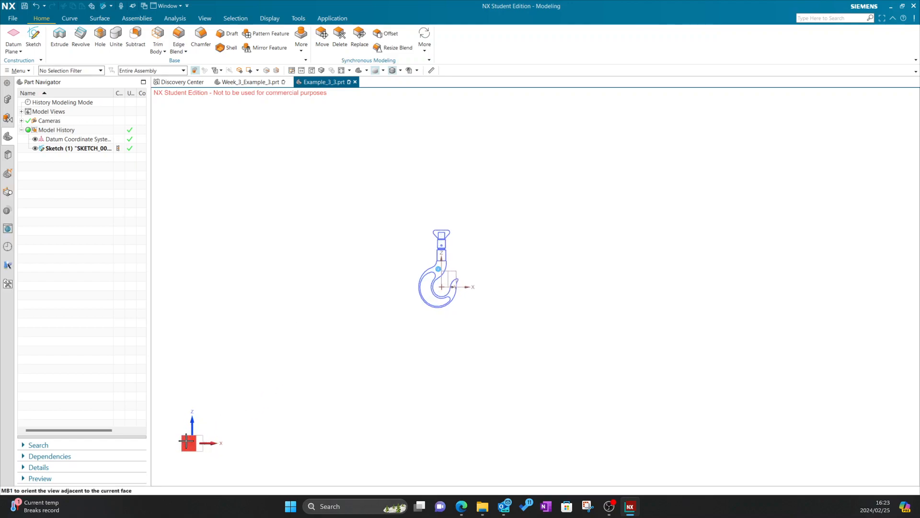
{"action": "scroll", "coordinate": [441, 263], "scroll_direction": "up", "scroll_amount": 6}
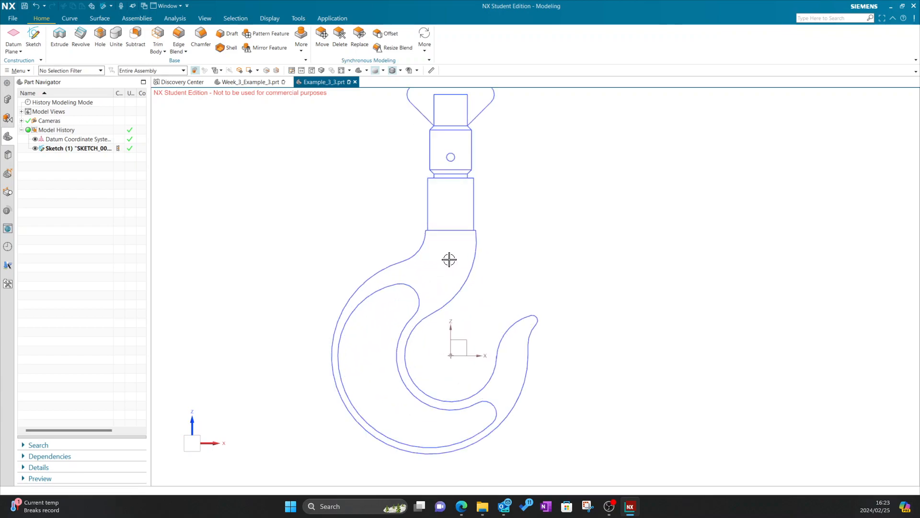
{"action": "scroll", "coordinate": [496, 231], "scroll_direction": "down", "scroll_amount": 2}
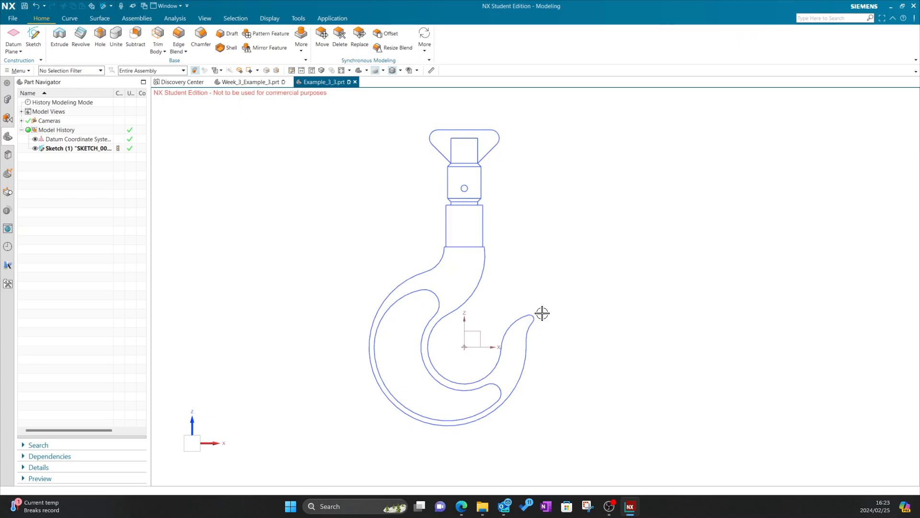
Step: Compare the finished hook profile with the complete drawing in the Week_3_Example_3 PDF
{"action": "key", "text": "alt+Tab"}
{"action": "scroll", "coordinate": [356, 307], "scroll_direction": "down", "scroll_amount": 3}
{"action": "left_click", "coordinate": [398, 59]}
{"action": "left_click", "coordinate": [397, 59]}
{"action": "scroll", "coordinate": [520, 244], "scroll_direction": "up", "scroll_amount": 3}
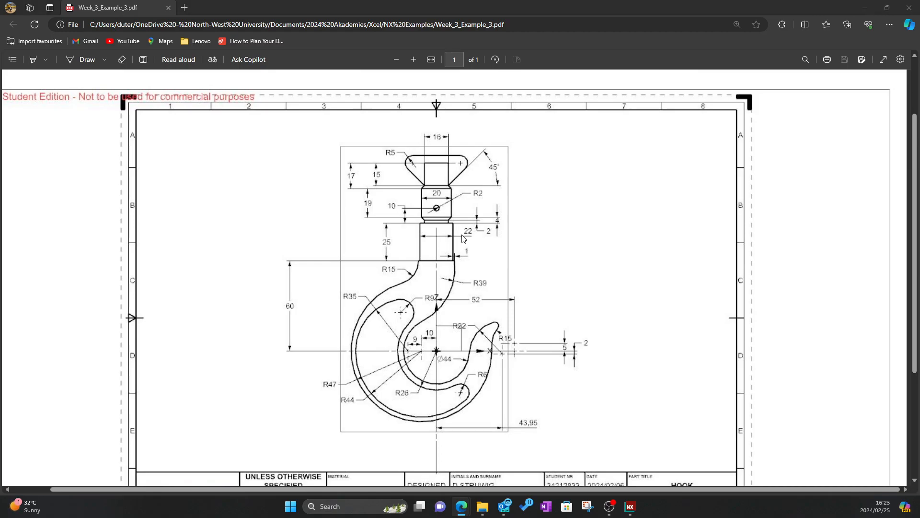
{"action": "key", "text": "alt+Tab"}
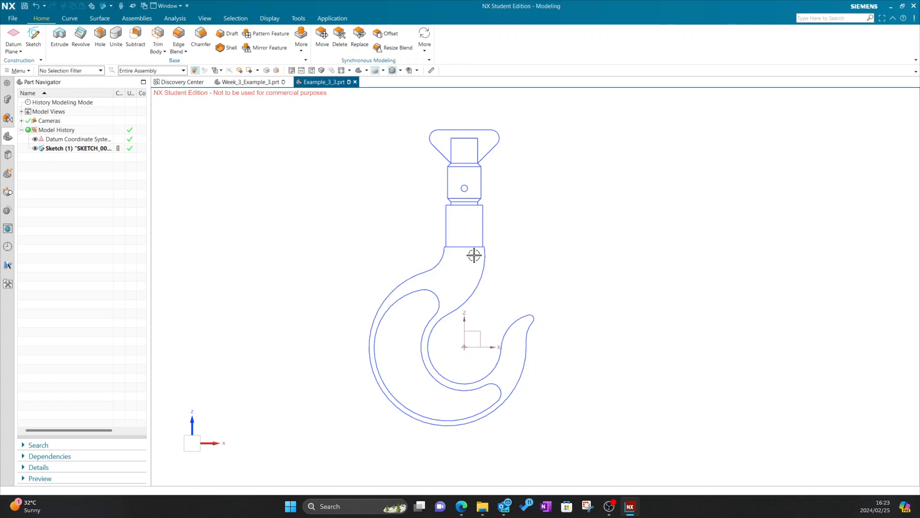